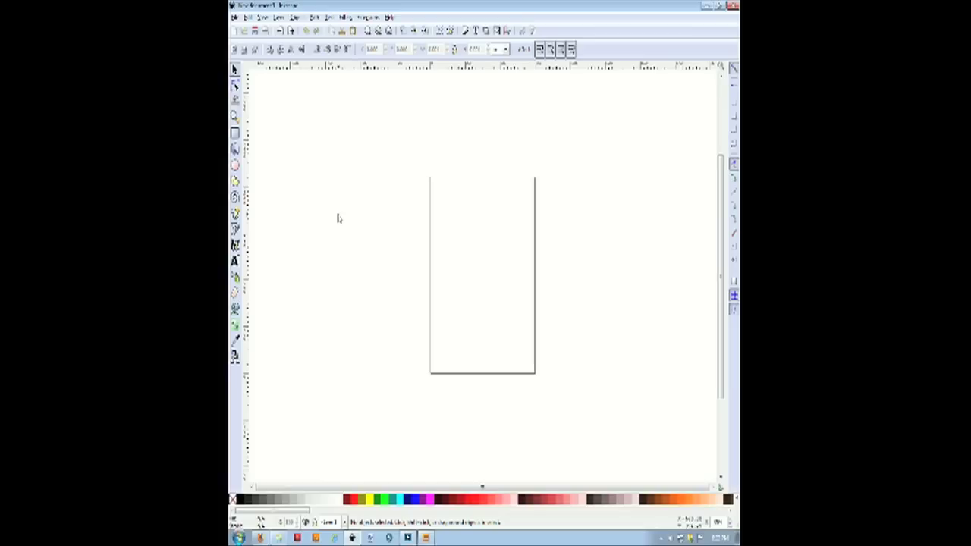
Open the scanned monster sketch as an embedded image and maximize its document window.
{"action": "left_click", "coordinate": [235, 115]}
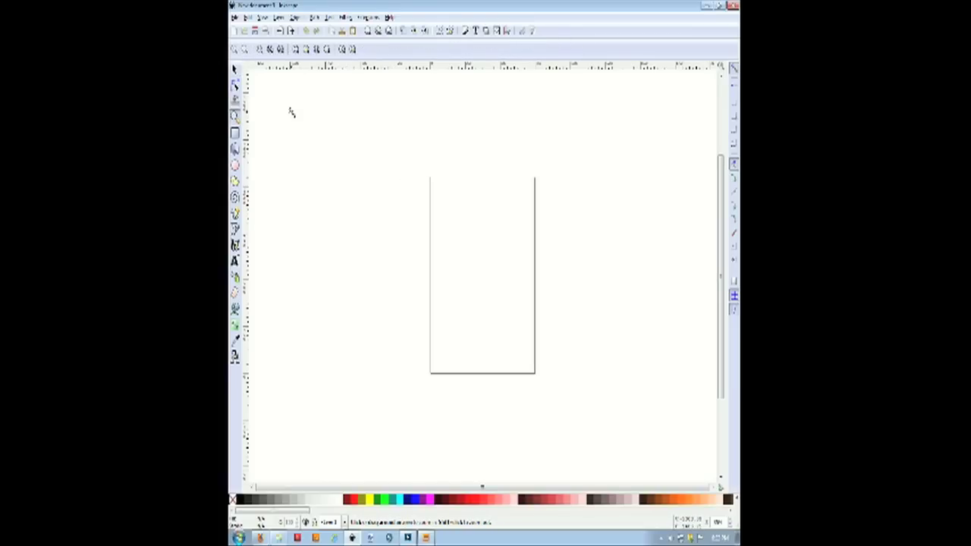
{"action": "left_click", "coordinate": [235, 19]}
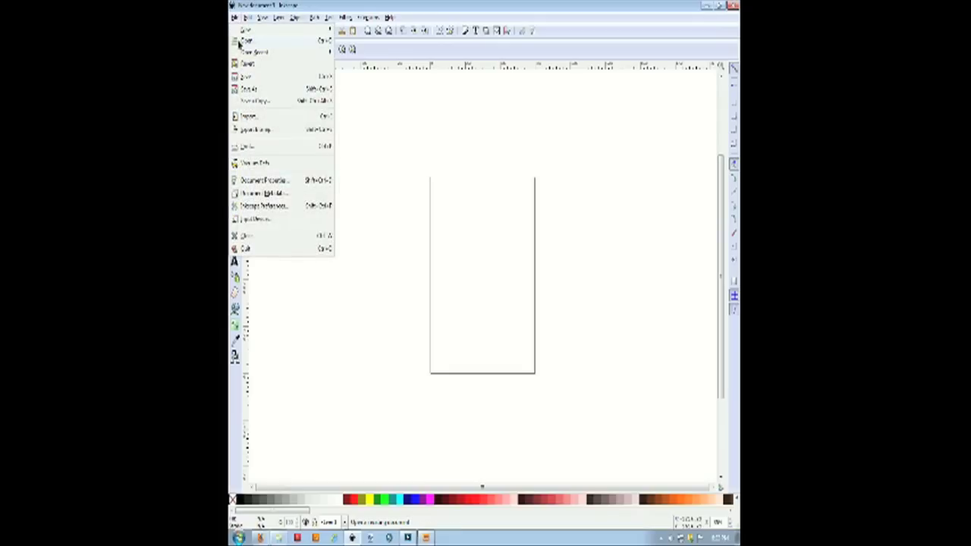
{"action": "left_click", "coordinate": [238, 42]}
{"action": "double_click", "coordinate": [330, 156]}
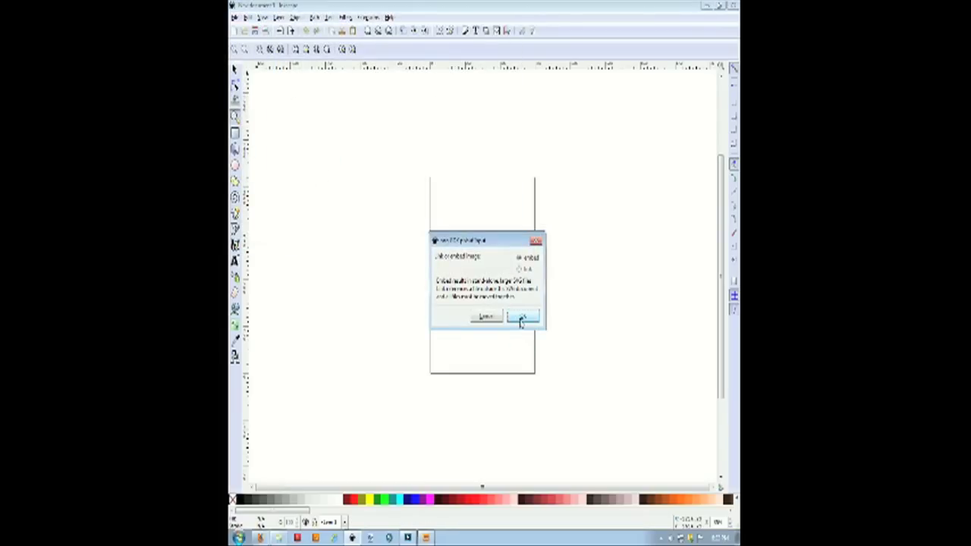
{"action": "left_click", "coordinate": [524, 318]}
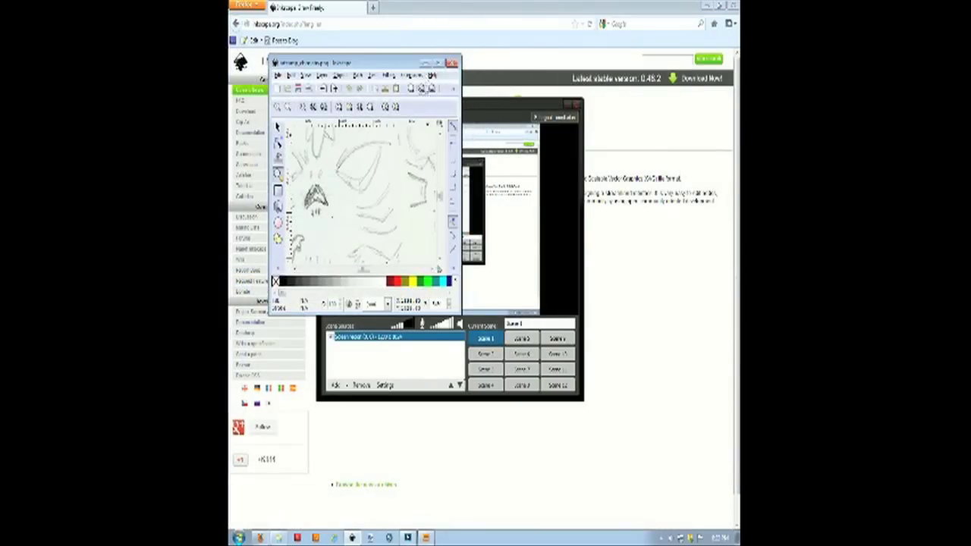
{"action": "double_click", "coordinate": [438, 61]}
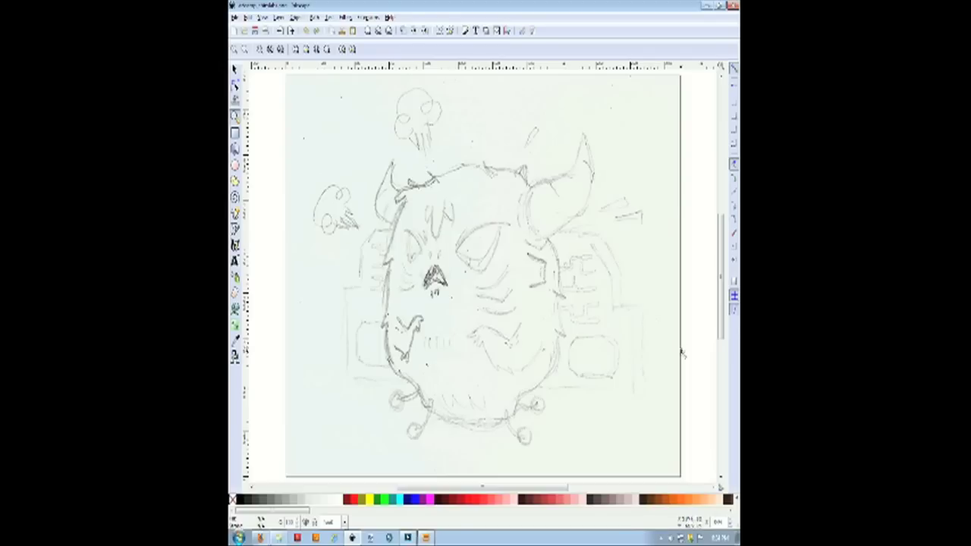
Add a new layer named sketch to the document.
{"action": "left_click", "coordinate": [234, 68]}
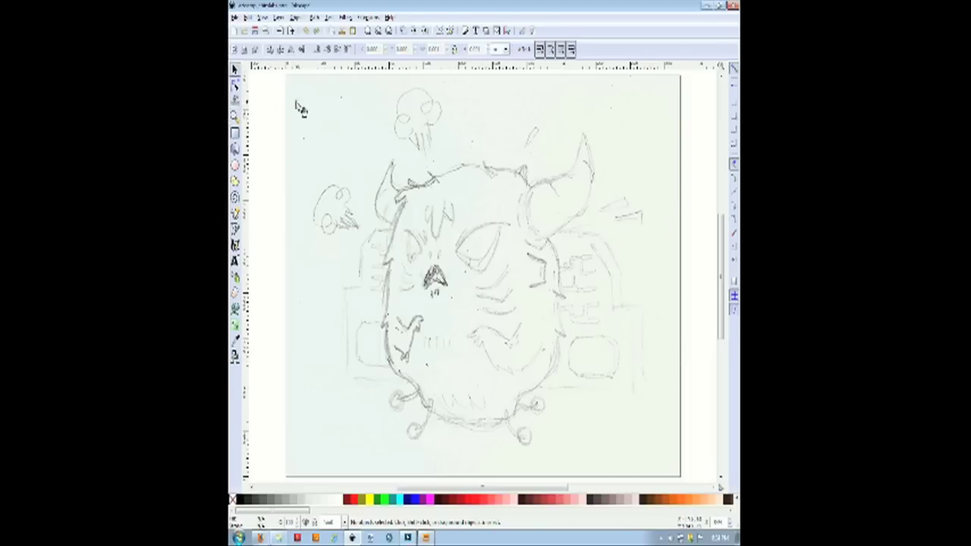
{"action": "left_click", "coordinate": [372, 119]}
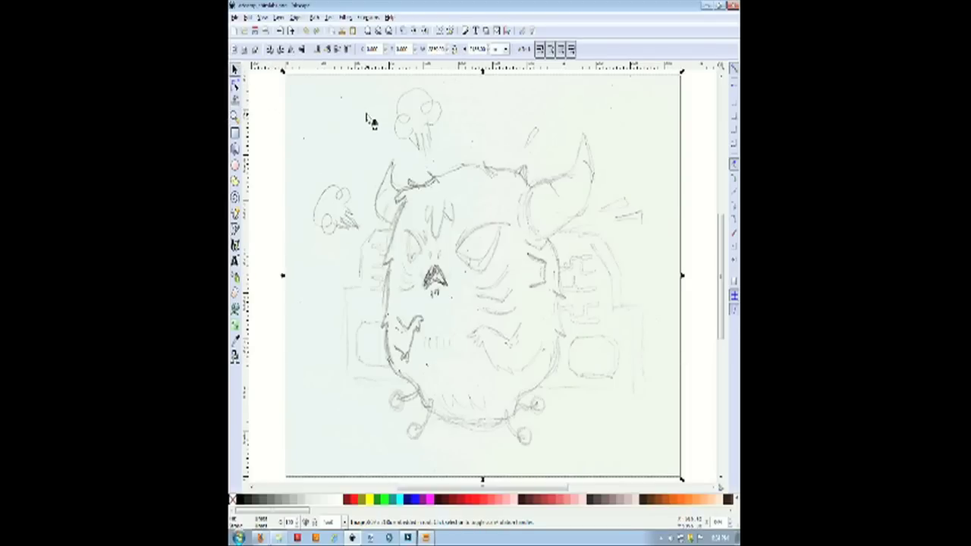
{"action": "left_click", "coordinate": [266, 151]}
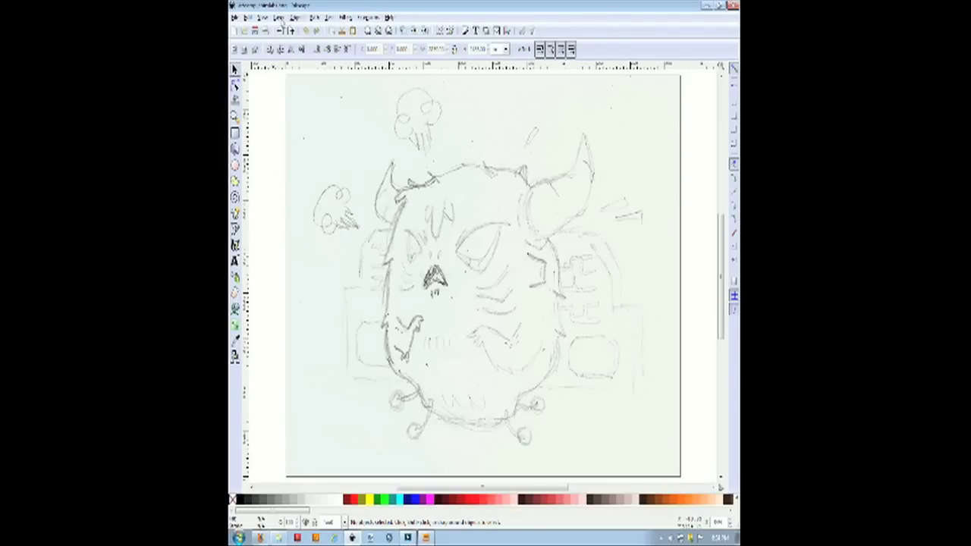
{"action": "left_click", "coordinate": [282, 18]}
{"action": "left_click", "coordinate": [283, 32]}
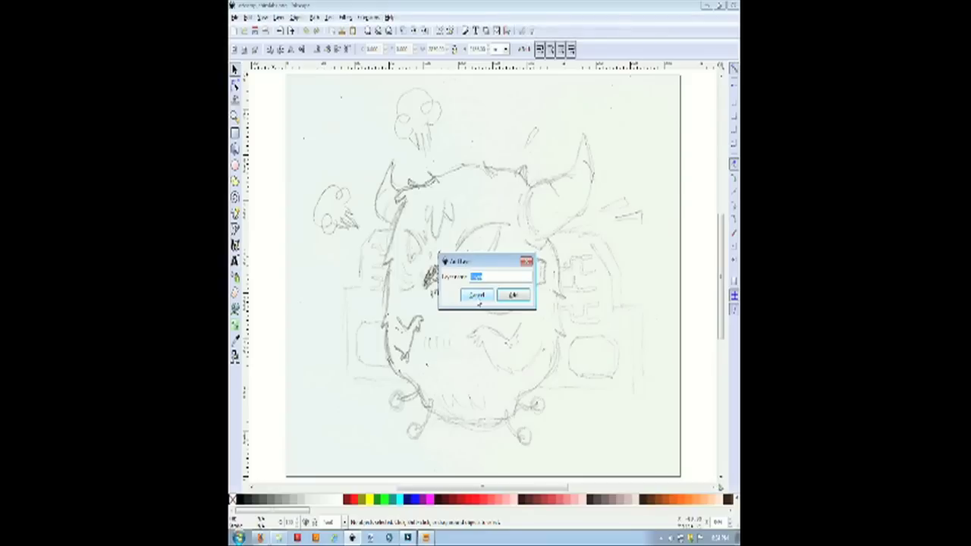
{"action": "left_click", "coordinate": [513, 295]}
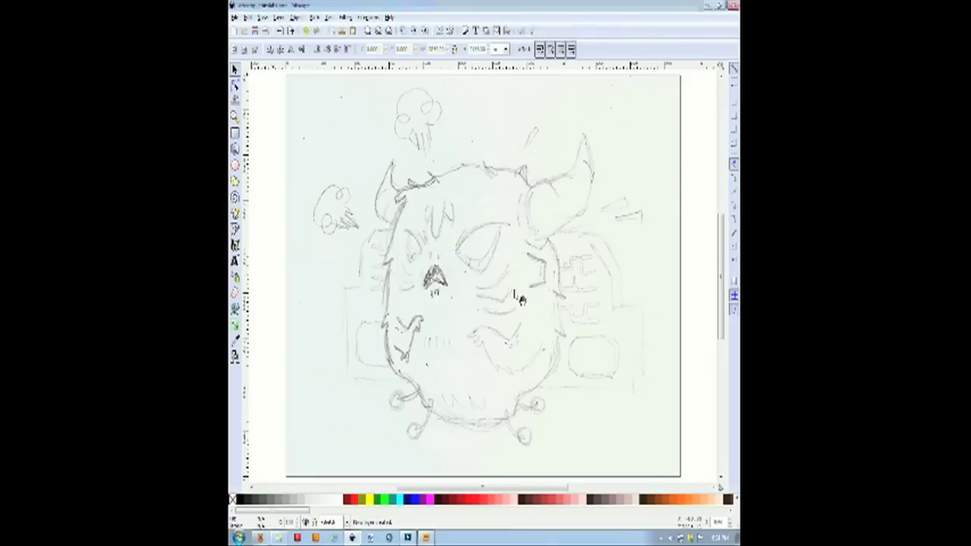
Cut the monster image, display the Layers dialog, and paste the image in place on the sketch layer.
{"action": "left_click", "coordinate": [425, 317]}
{"action": "key", "text": "ctrl+x"}
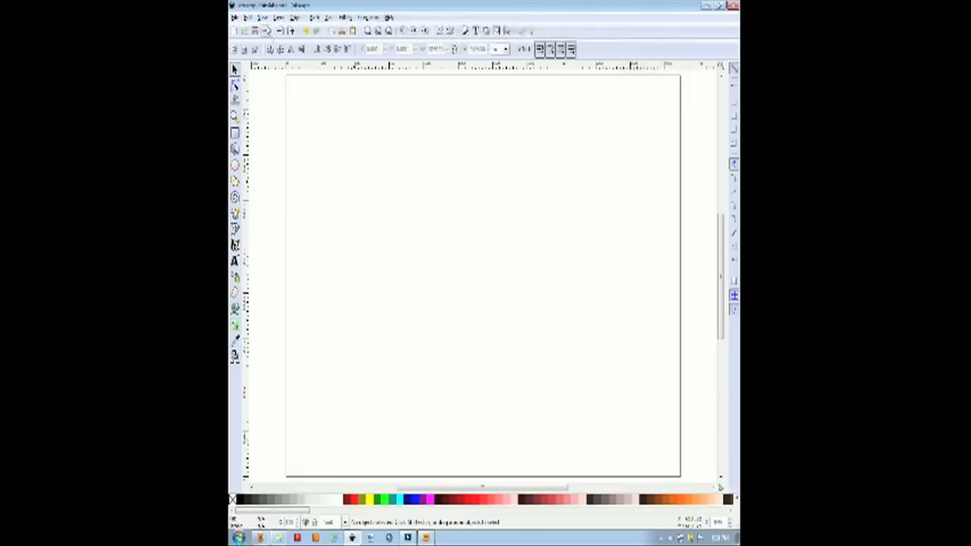
{"action": "left_click", "coordinate": [280, 18]}
{"action": "left_click", "coordinate": [285, 203]}
{"action": "left_click", "coordinate": [708, 89]}
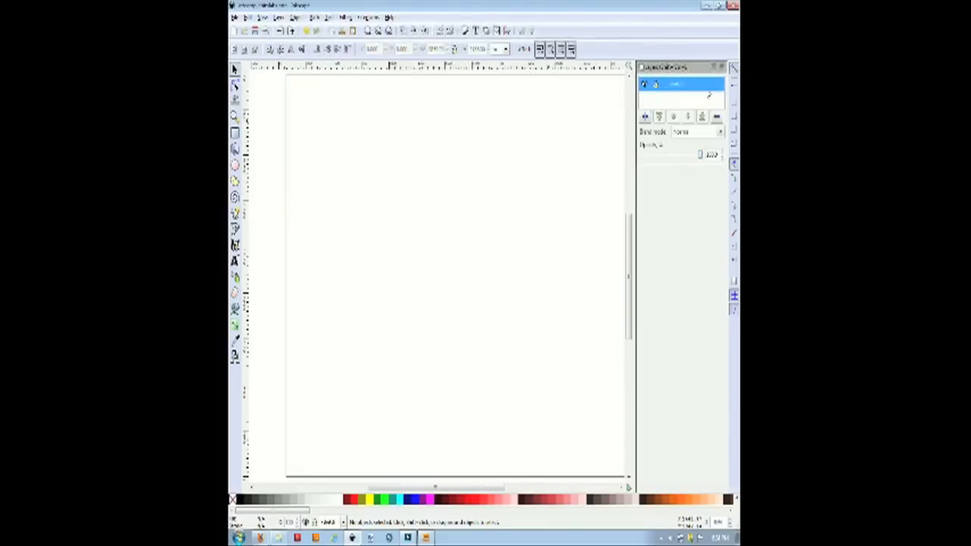
{"action": "left_click", "coordinate": [250, 18]}
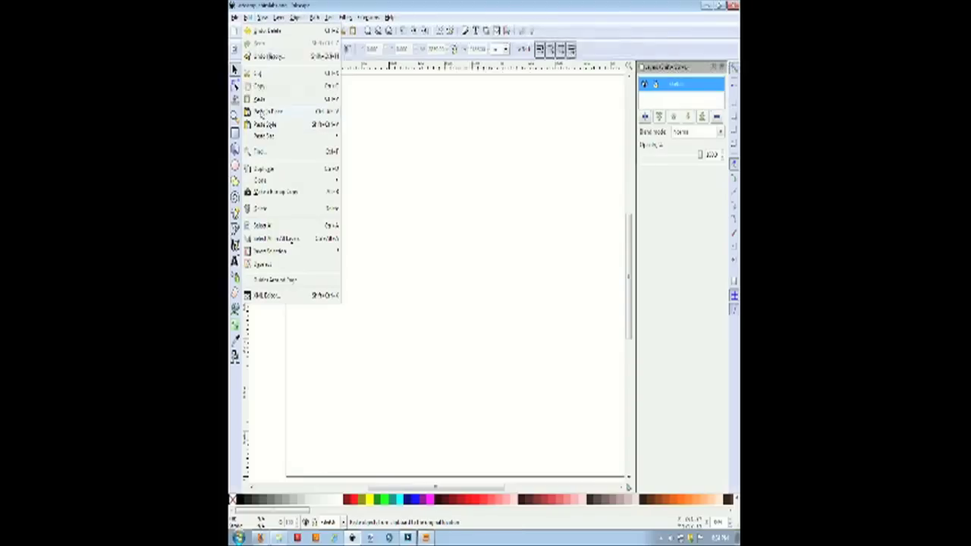
{"action": "key", "text": "ctrl+alt+v"}
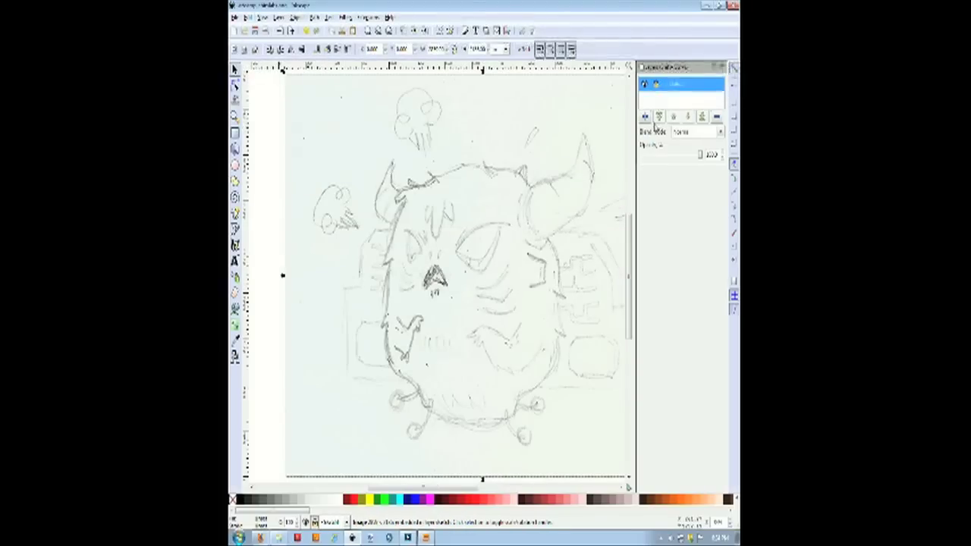
Lock the sketch layer and add a layer named ink above it.
{"action": "left_click", "coordinate": [645, 117]}
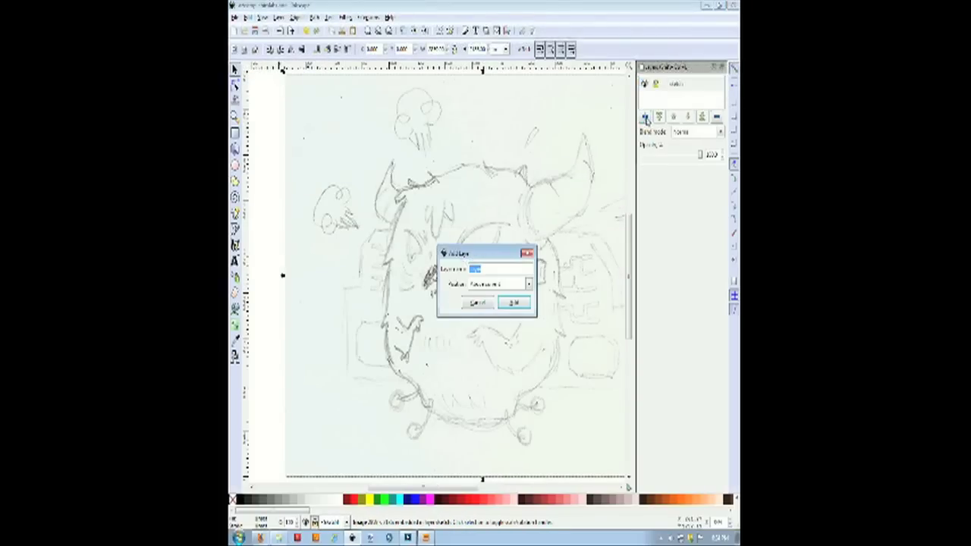
{"action": "left_click", "coordinate": [506, 304]}
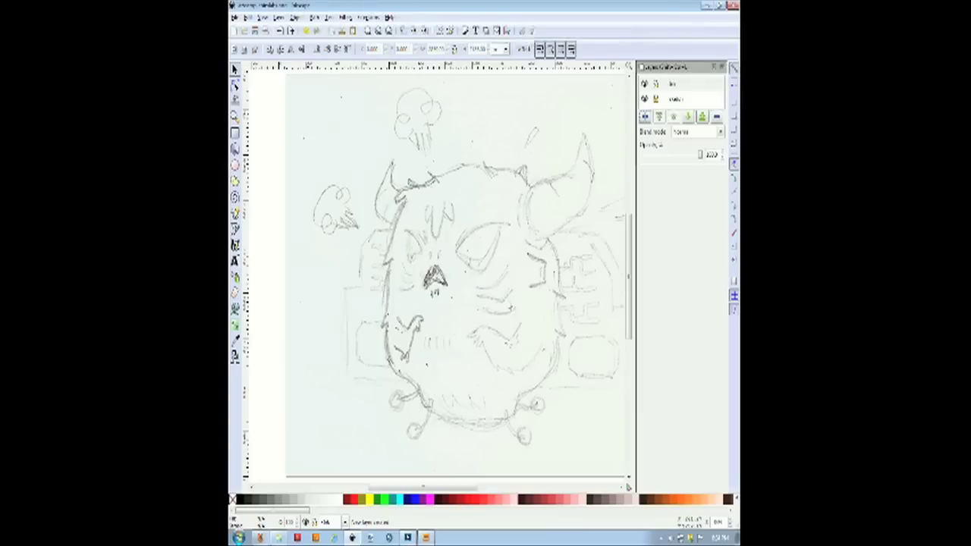
Set the Pen tool's fill to black for inking and display the Fill and Stroke settings.
{"action": "left_click_drag", "start_coordinate": [425, 490], "coordinate": [453, 493]}
{"action": "key", "text": "b"}
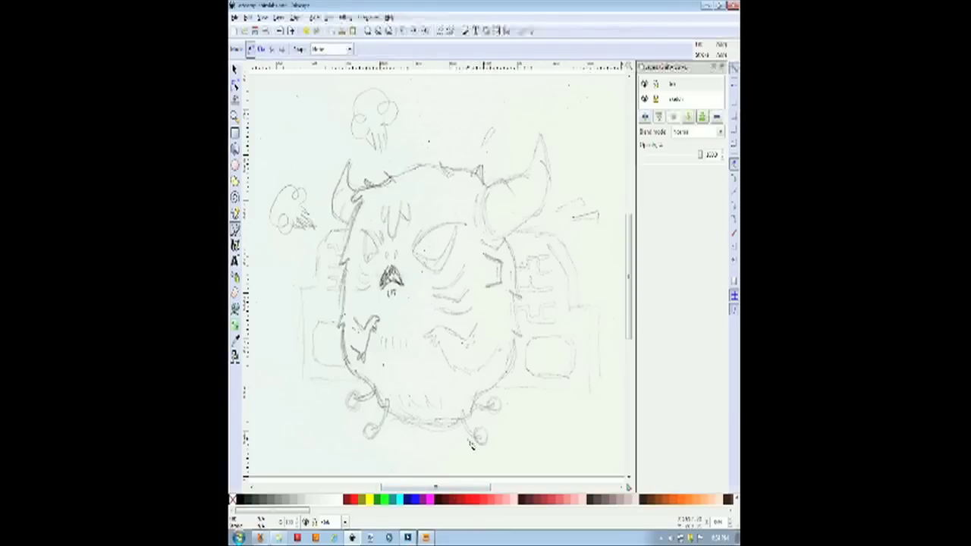
{"action": "left_click", "coordinate": [452, 367]}
{"action": "left_click", "coordinate": [235, 116]}
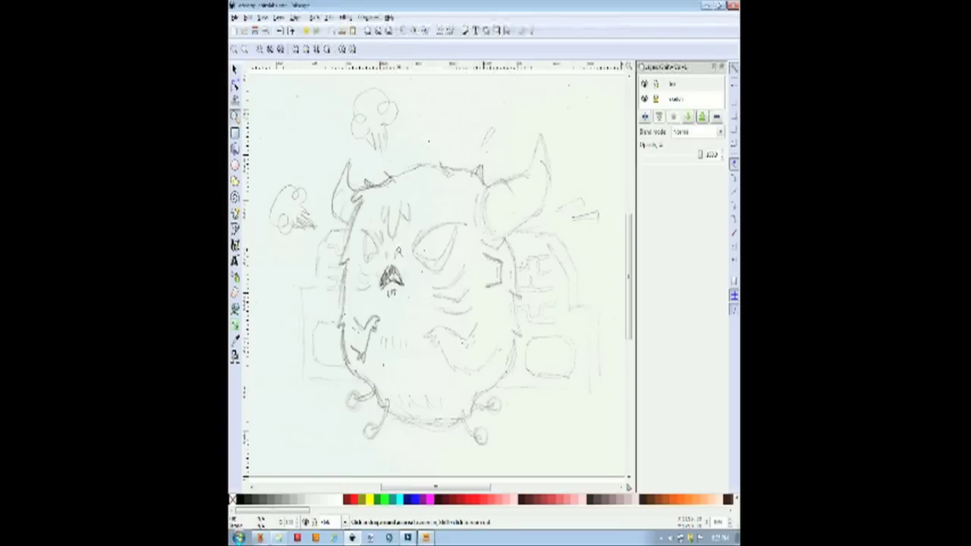
{"action": "left_click_drag", "start_coordinate": [460, 214], "coordinate": [565, 347]}
{"action": "left_click", "coordinate": [235, 230]}
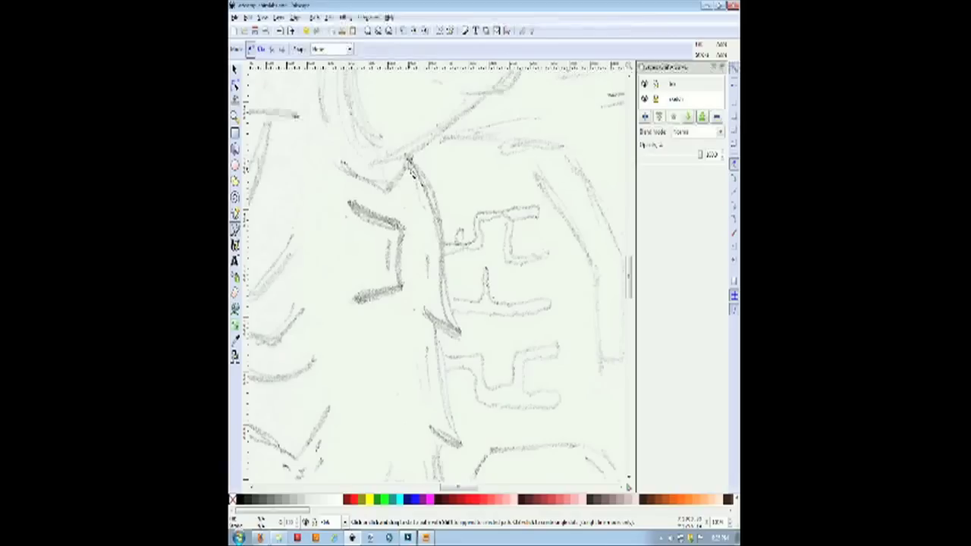
{"action": "left_click", "coordinate": [240, 500]}
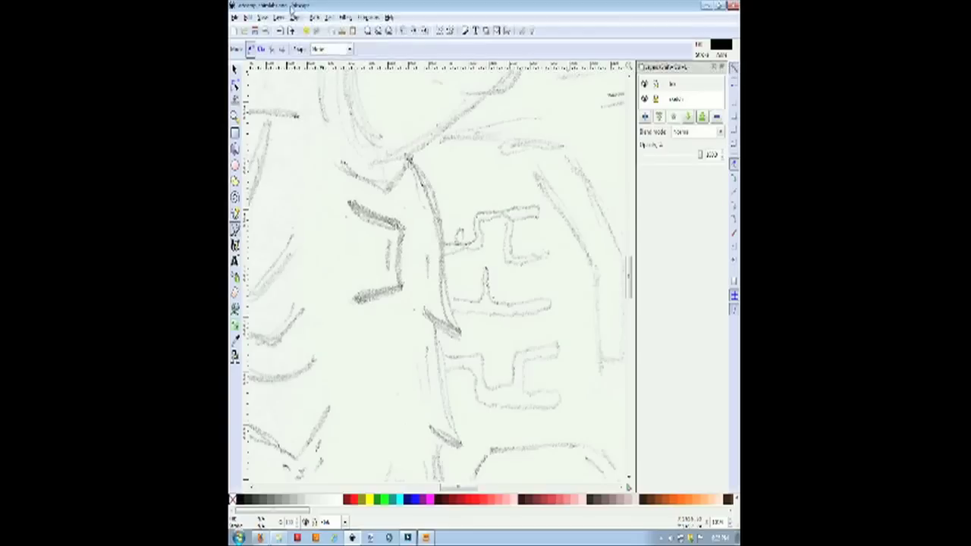
{"action": "left_click", "coordinate": [294, 17]}
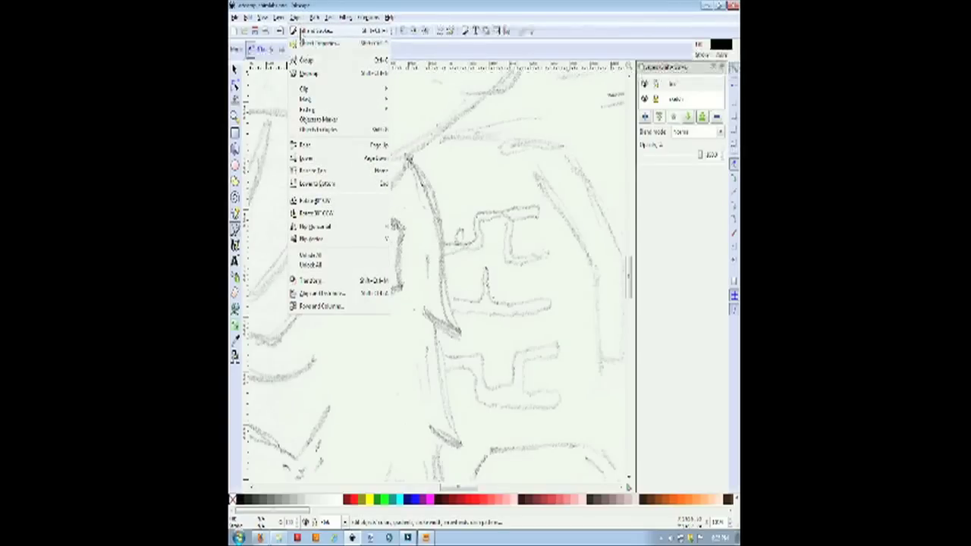
{"action": "left_click", "coordinate": [304, 34]}
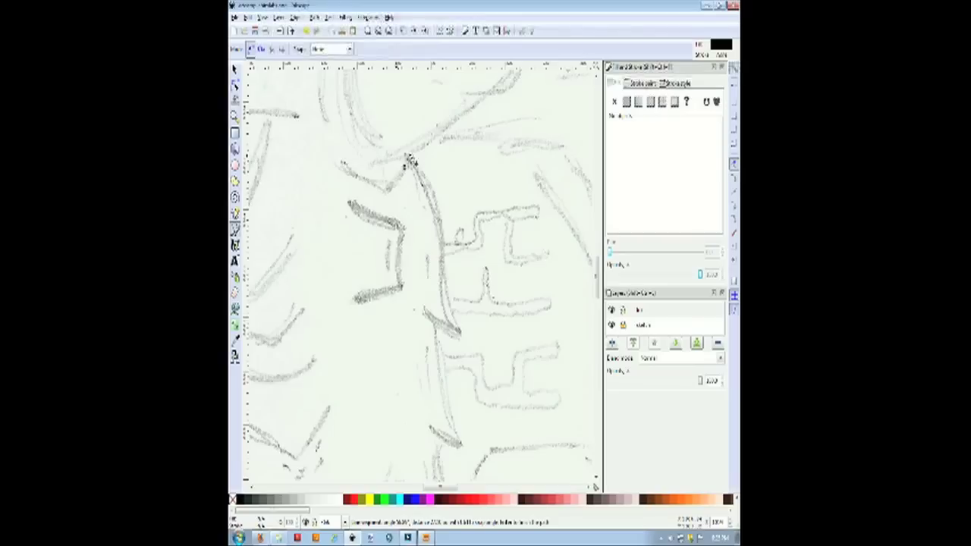
Trace the outer curve of the head's right edge from below the large horn to the fur tip, hooking back inward.
{"action": "left_click", "coordinate": [410, 162]}
{"action": "left_click_drag", "start_coordinate": [453, 233], "coordinate": [451, 296]}
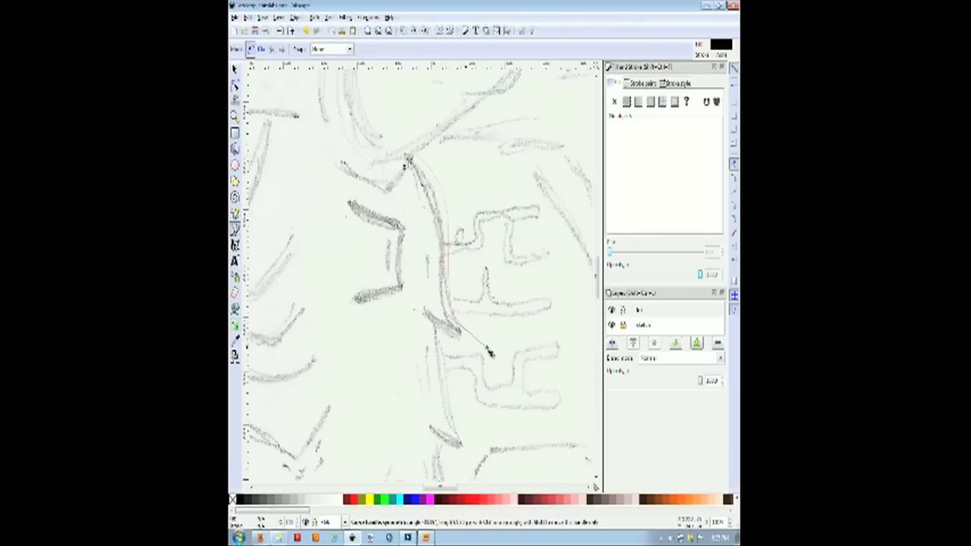
{"action": "double_click", "coordinate": [464, 327]}
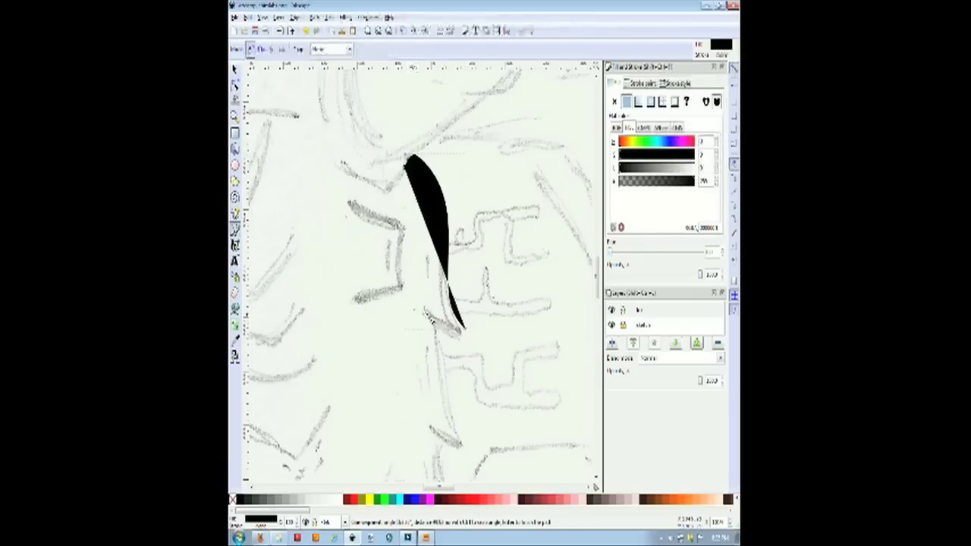
{"action": "left_click_drag", "start_coordinate": [422, 309], "coordinate": [400, 286]}
{"action": "key", "text": "Return"}
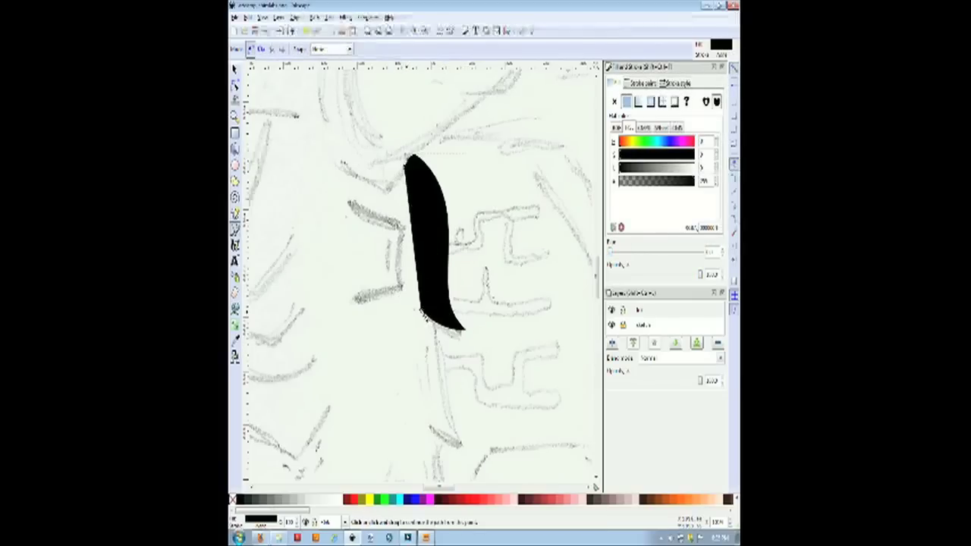
Draw the inner edge from the fur tip back to the starting point, closing the path as a thin tapered black line.
{"action": "left_click", "coordinate": [422, 310]}
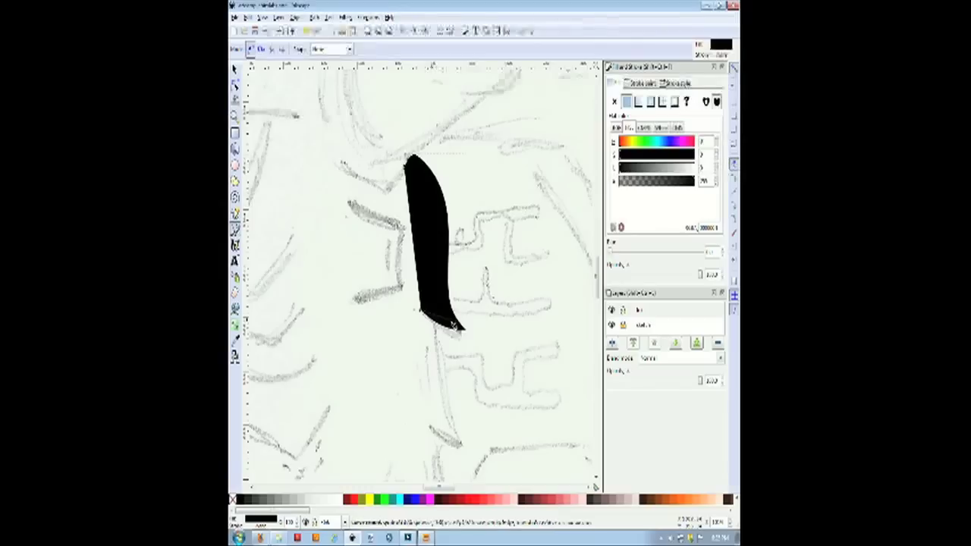
{"action": "key", "text": "ctrl+z"}
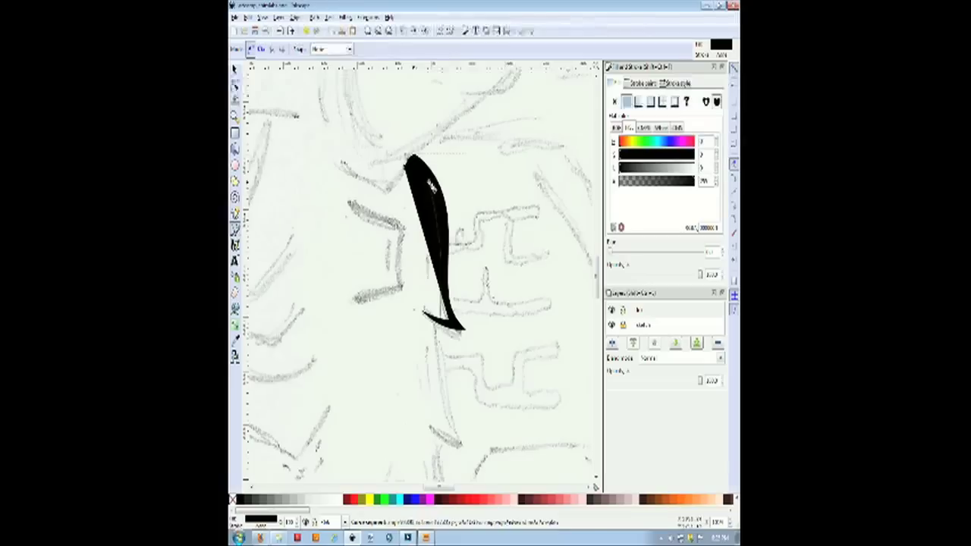
{"action": "left_click_drag", "start_coordinate": [417, 164], "coordinate": [417, 170]}
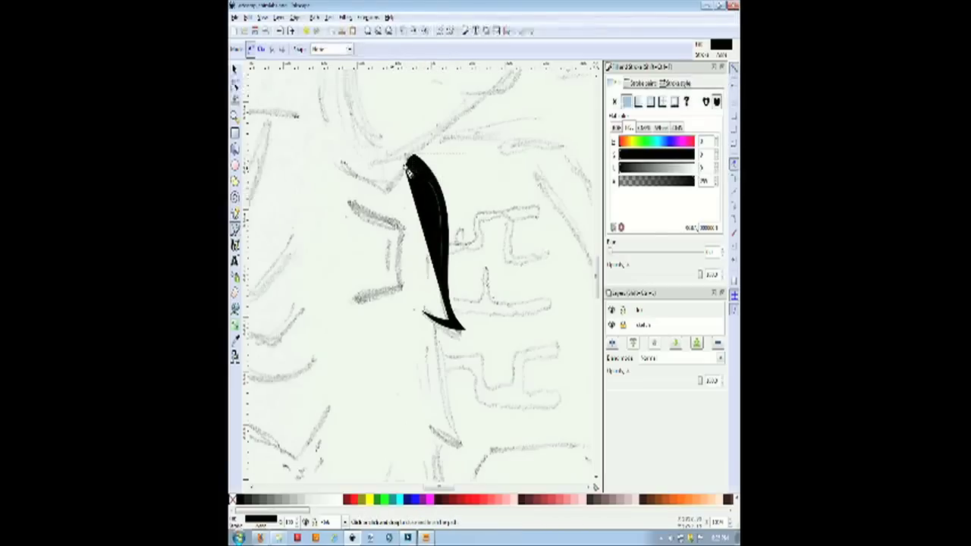
{"action": "left_click", "coordinate": [408, 169]}
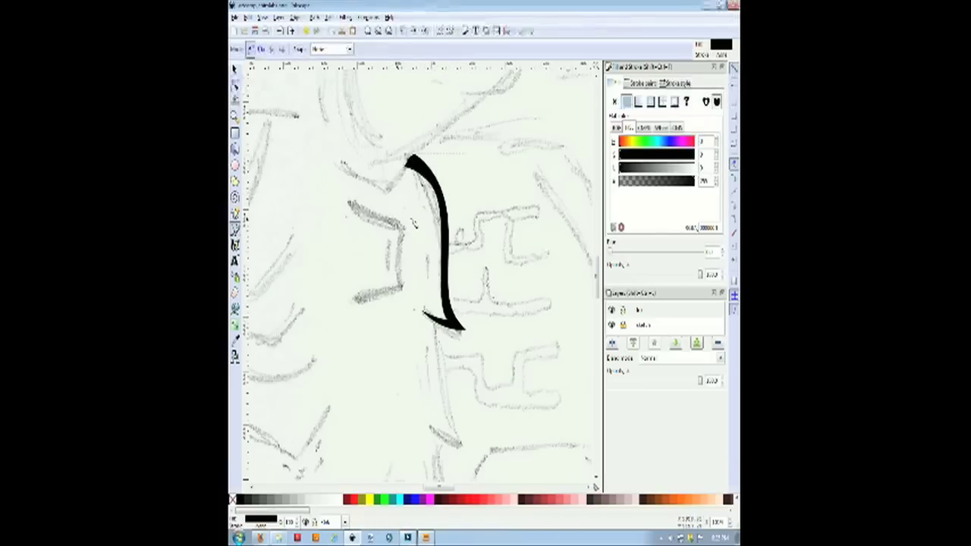
{"action": "key", "text": "Escape"}
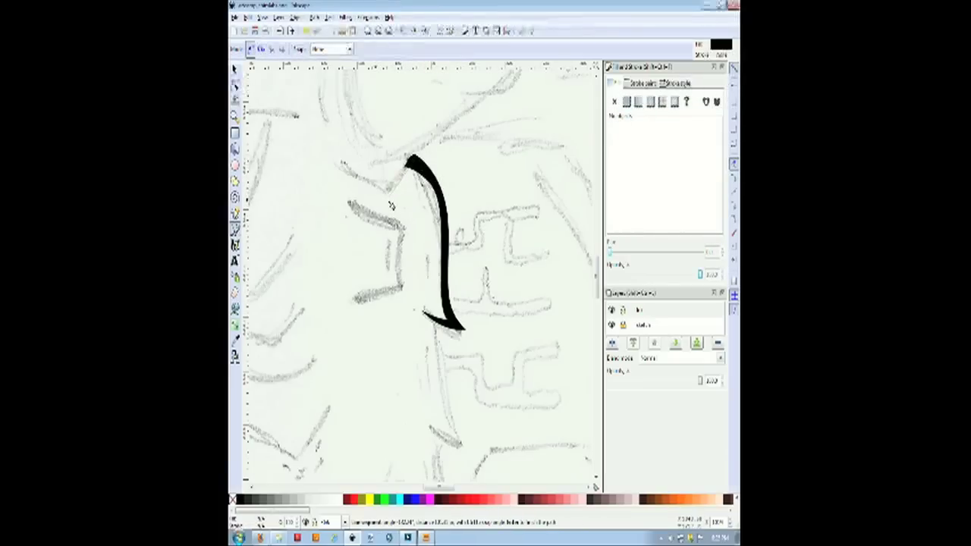
Ink the V-shaped fur line below the large horn as a tapered black shape extending to the top of the edge line.
{"action": "mouse_move", "coordinate": [337, 163]}
{"action": "left_mouse_down"}
{"action": "mouse_move", "coordinate": [387, 195]}
{"action": "mouse_move", "coordinate": [398, 185]}
{"action": "left_mouse_up"}
{"action": "key", "text": "Return"}
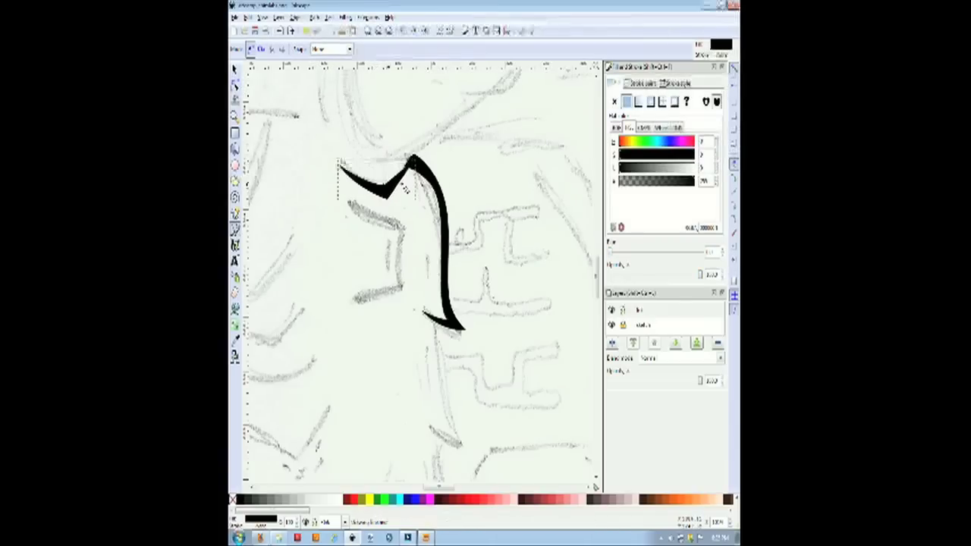
{"action": "left_click", "coordinate": [389, 186]}
{"action": "left_click", "coordinate": [392, 162]}
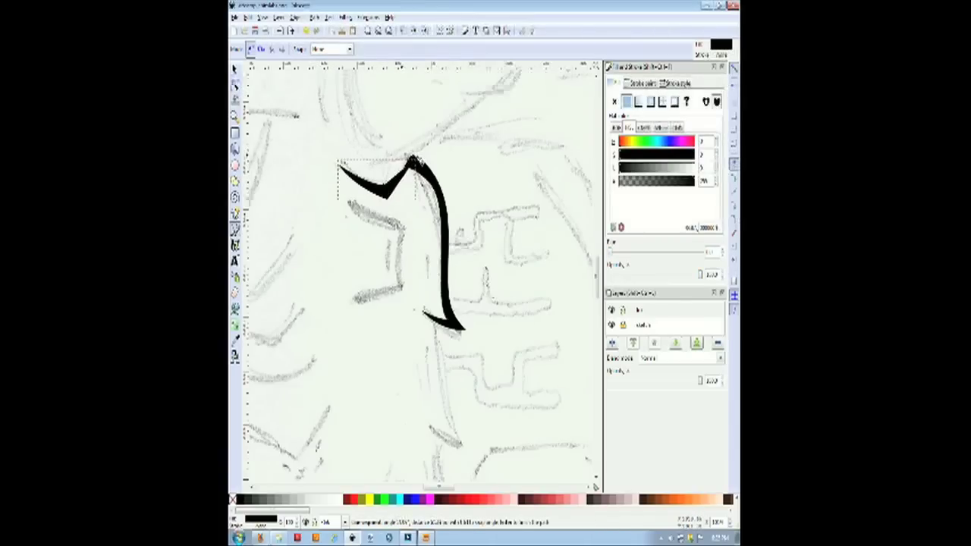
{"action": "left_click", "coordinate": [414, 156]}
Move the V-shaped line's corner node inward to smooth its join with the edge line, and return to the Pen tool.
{"action": "key", "text": "n"}
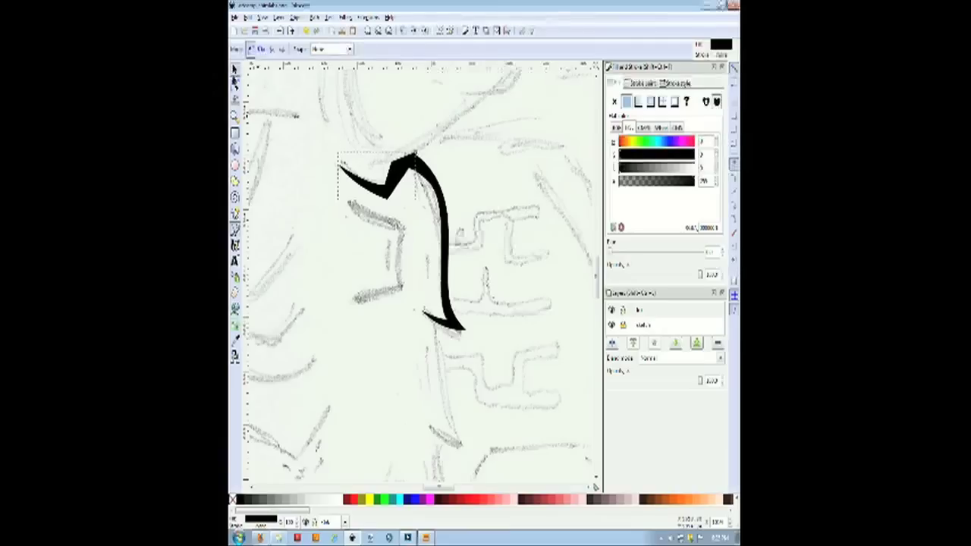
{"action": "left_click_drag", "start_coordinate": [392, 162], "coordinate": [400, 162]}
{"action": "left_click", "coordinate": [492, 162]}
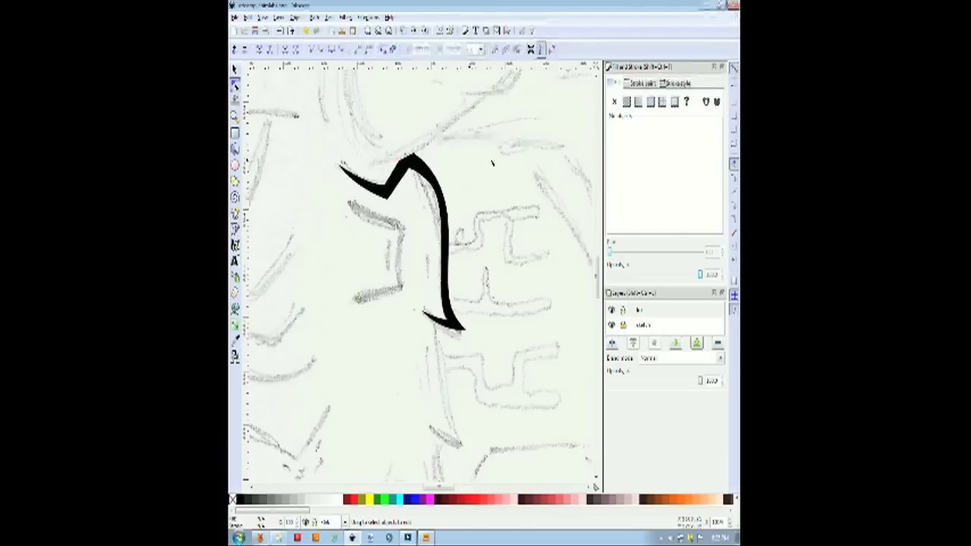
{"action": "left_click", "coordinate": [235, 228]}
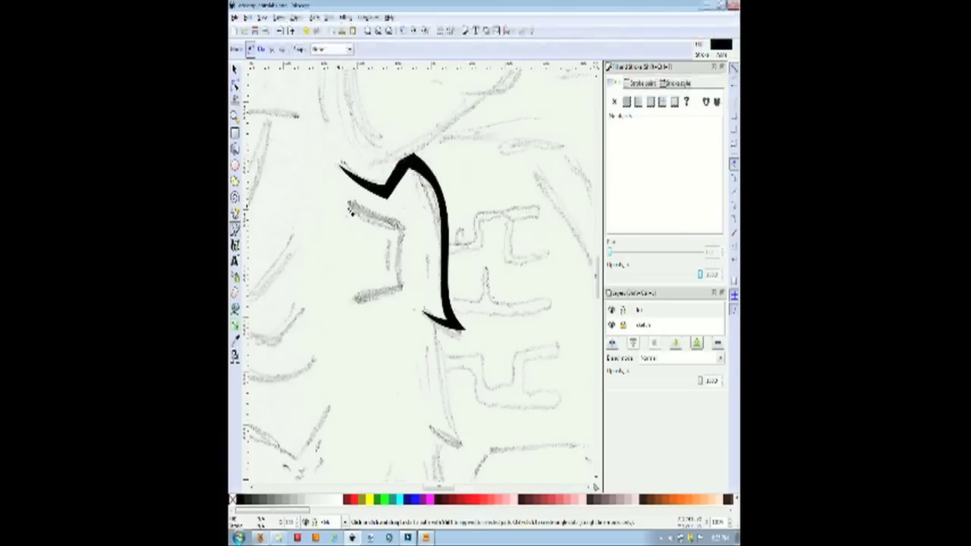
Draw an open four-point path over the bracket-shaped sketch mark, give it a black outline without fill, and set the stroke width to 5 px.
{"action": "left_click", "coordinate": [348, 203]}
{"action": "left_click", "coordinate": [403, 226]}
{"action": "double_click", "coordinate": [403, 290]}
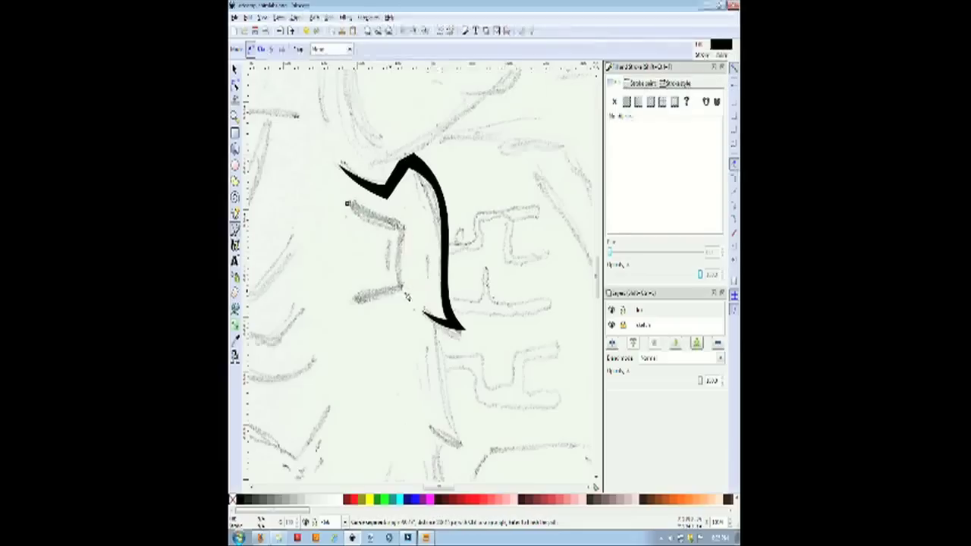
{"action": "left_click", "coordinate": [355, 302]}
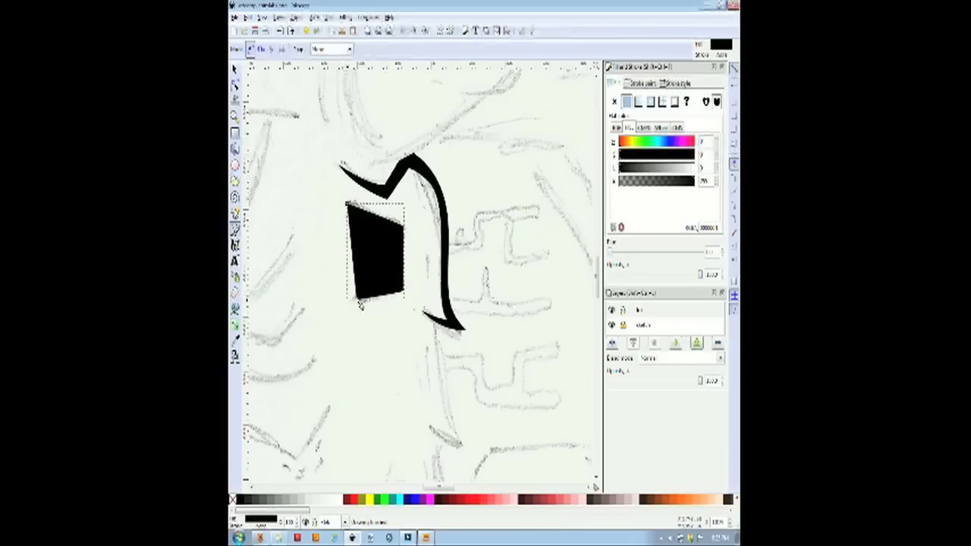
{"action": "right_click", "coordinate": [259, 519]}
{"action": "left_click", "coordinate": [270, 486]}
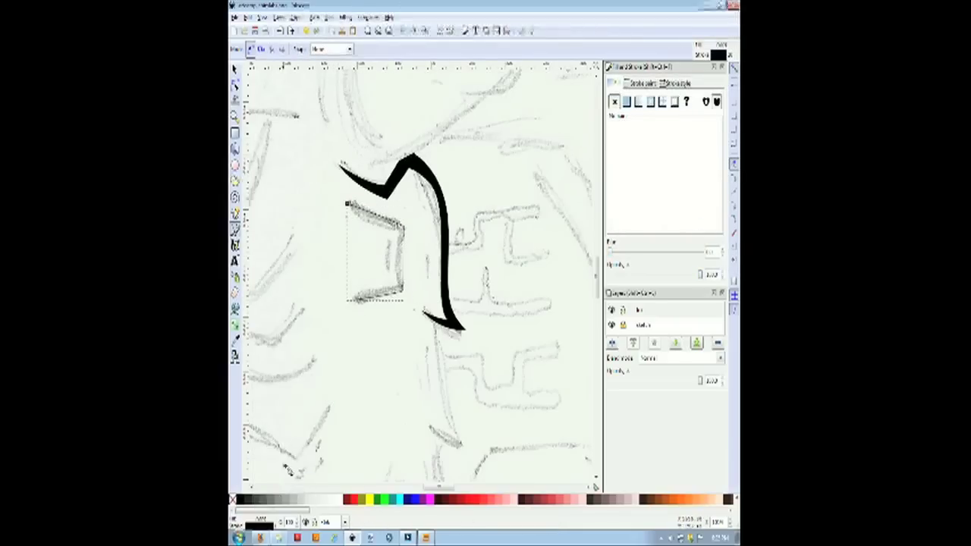
{"action": "left_click", "coordinate": [667, 82]}
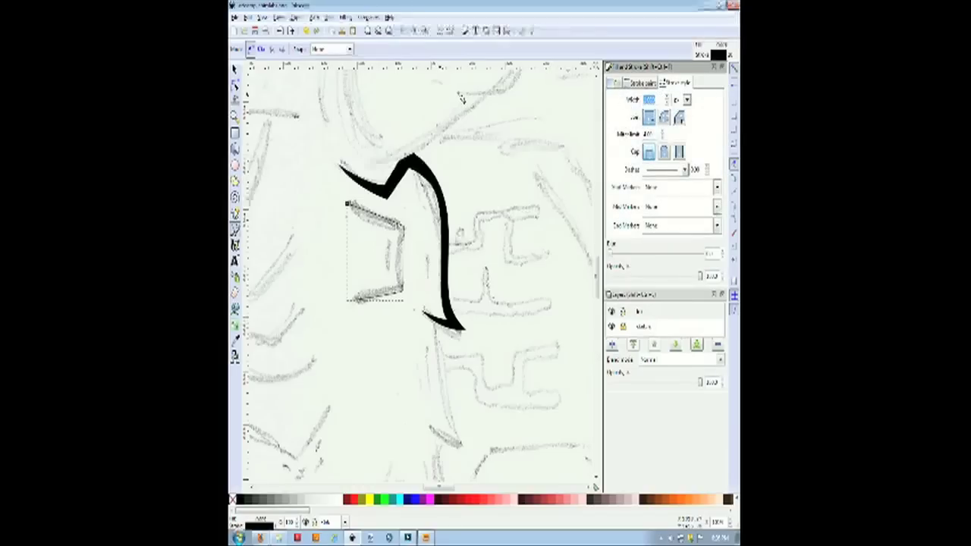
{"action": "type", "text": "5"}
{"action": "key", "text": "Return"}
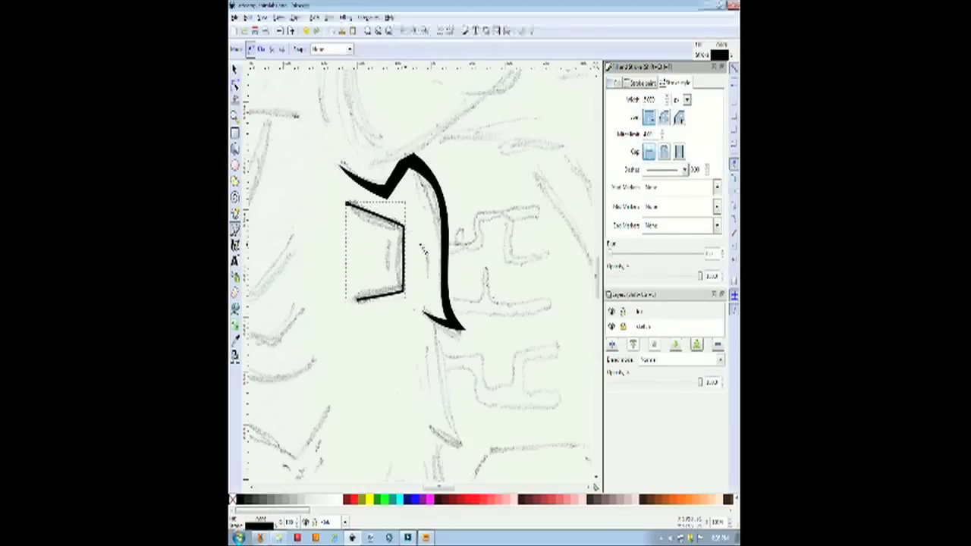
Trace the second fur edge below the inked fur tip as an open stroked line, hooking back inward at its tip.
{"action": "left_click", "coordinate": [438, 328]}
{"action": "left_click_drag", "start_coordinate": [443, 386], "coordinate": [447, 421]}
{"action": "left_click", "coordinate": [461, 447]}
{"action": "double_click", "coordinate": [433, 428]}
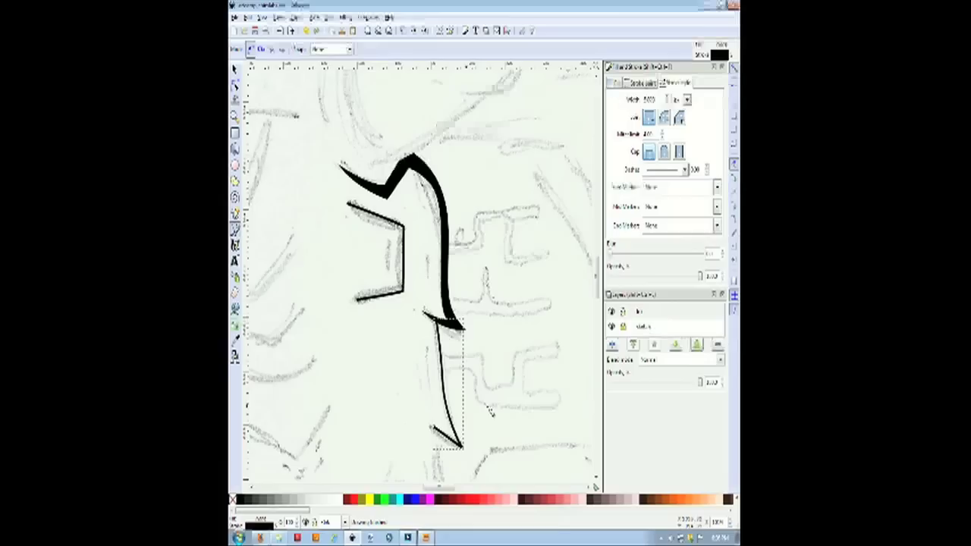
Undo both stroked test lines, including the fill, outline and stroke width changes.
{"action": "key", "text": "ctrl+z"}
{"action": "key", "text": "ctrl+z"}
{"action": "key", "text": "ctrl+z"}
{"action": "key", "text": "ctrl+z"}
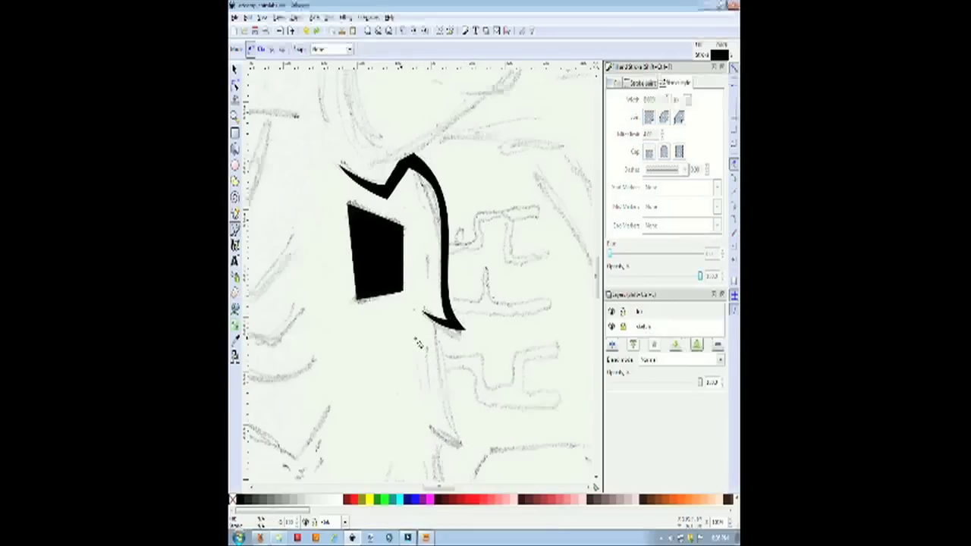
{"action": "key", "text": "ctrl+z"}
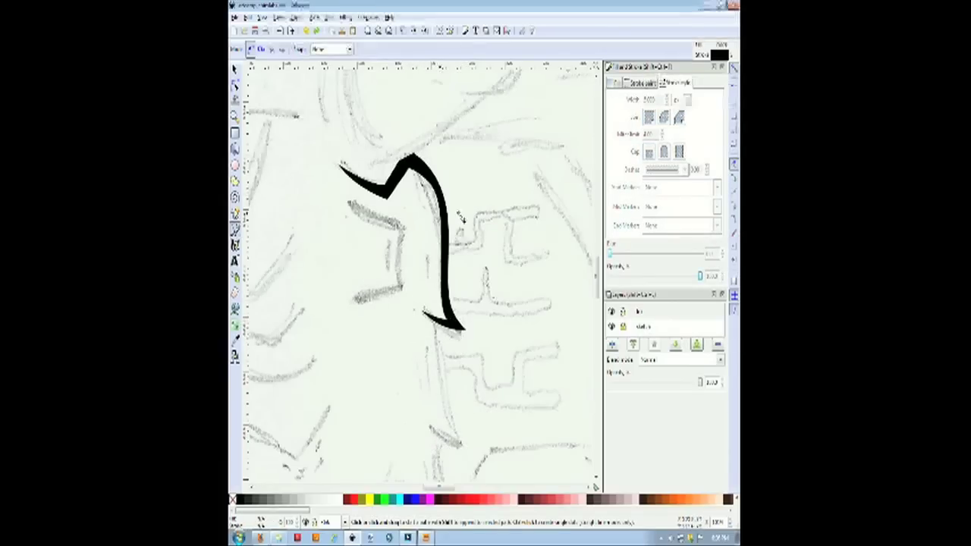
Draw an outlined closed shape along the second fur edge, extending into the body area beside it.
{"action": "scroll", "coordinate": [471, 279], "scroll_direction": "up", "scroll_amount": 3}
{"action": "scroll", "coordinate": [470, 278], "scroll_direction": "up", "scroll_amount": 5}
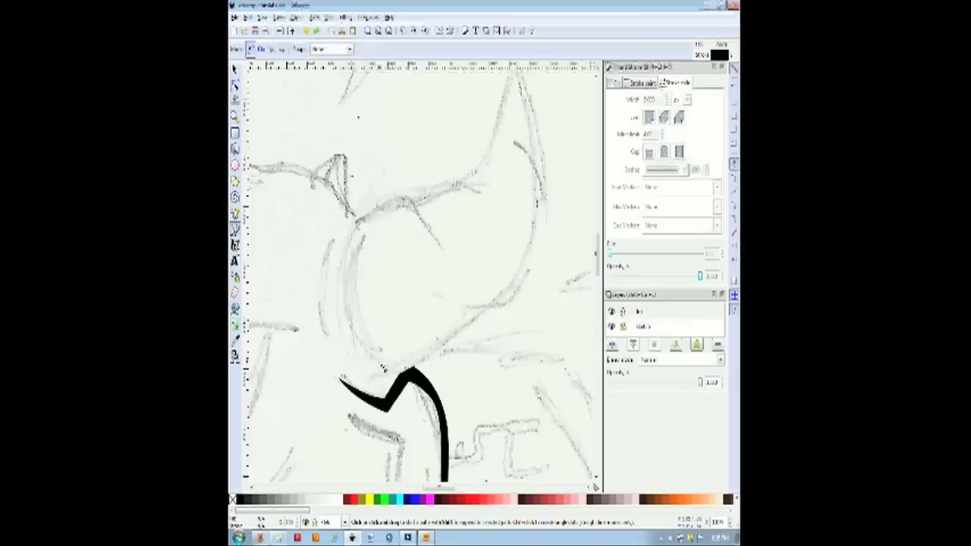
{"action": "scroll", "coordinate": [383, 360], "scroll_direction": "down", "scroll_amount": 7}
{"action": "scroll", "coordinate": [385, 345], "scroll_direction": "down", "scroll_amount": 3}
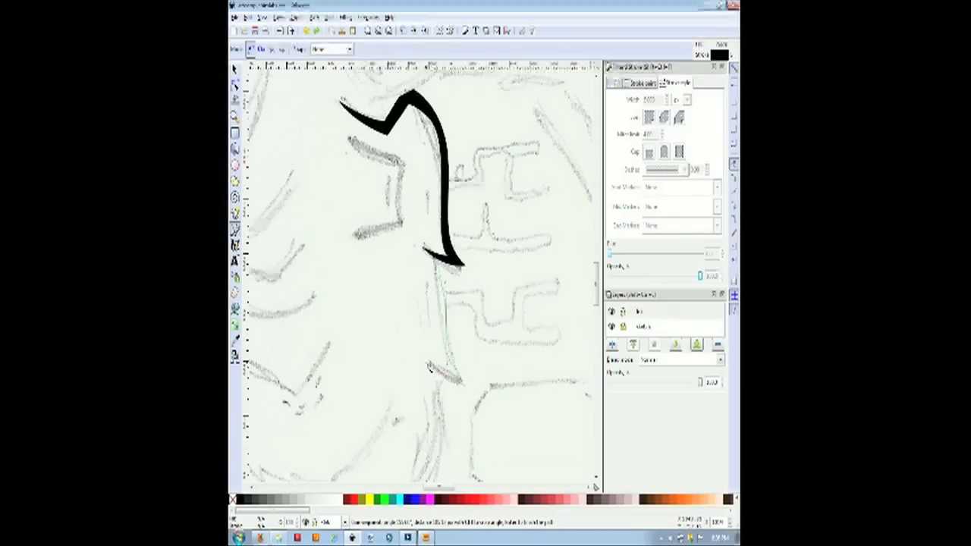
{"action": "left_click", "coordinate": [442, 382]}
{"action": "left_click_drag", "start_coordinate": [441, 398], "coordinate": [438, 413]}
{"action": "left_click", "coordinate": [404, 411]}
{"action": "double_click", "coordinate": [400, 253]}
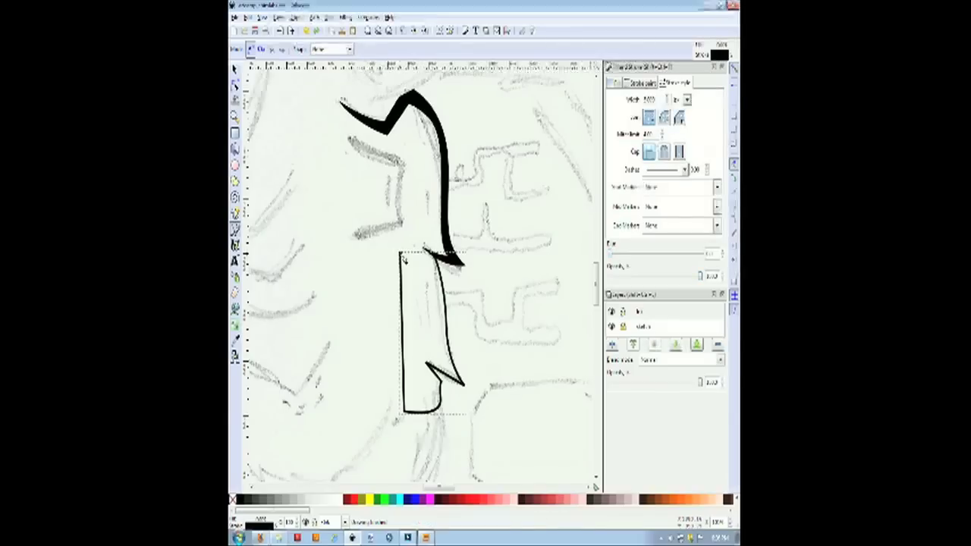
Fill the closed body test shape with red, remove its outline, and delete the shape.
{"action": "left_click", "coordinate": [349, 500]}
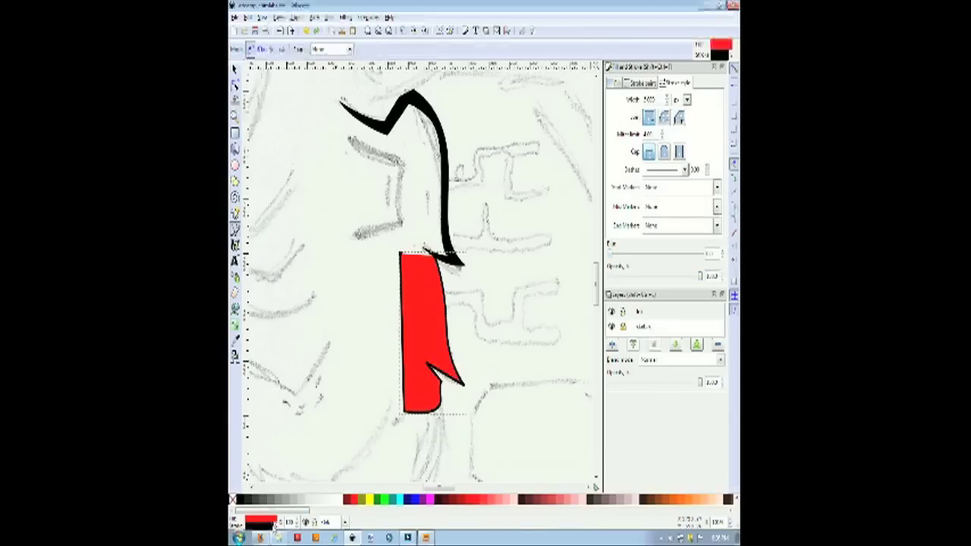
{"action": "right_click", "coordinate": [271, 524]}
{"action": "left_click", "coordinate": [296, 522]}
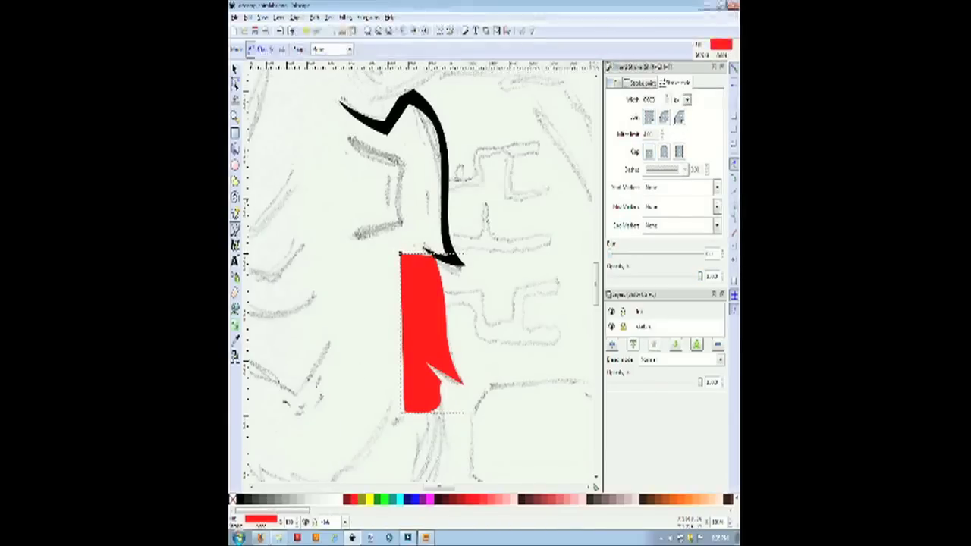
{"action": "key", "text": "s"}
{"action": "key", "text": "Delete"}
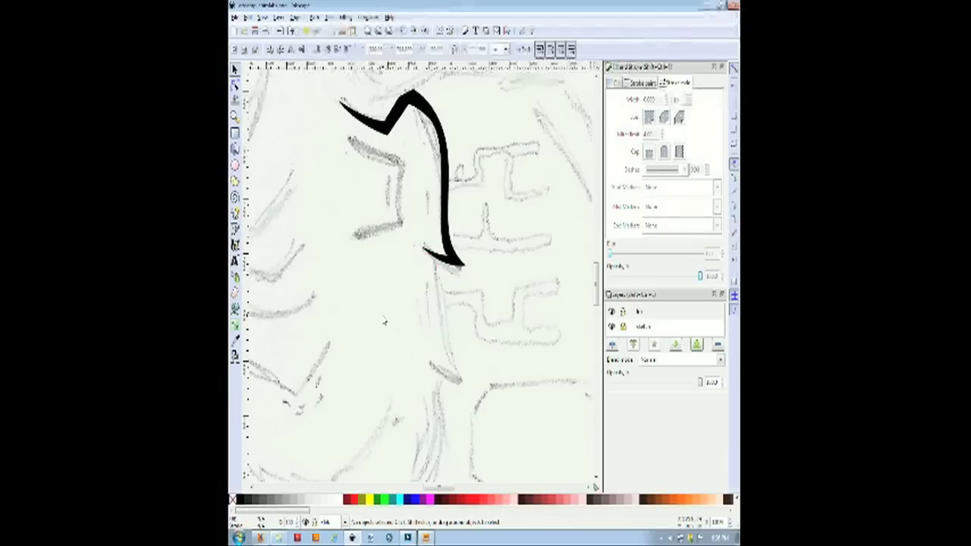
Ink the second fur edge below the first fur tip as a tapered closed shape with a hooked tip, and fill it black.
{"action": "key", "text": "p"}
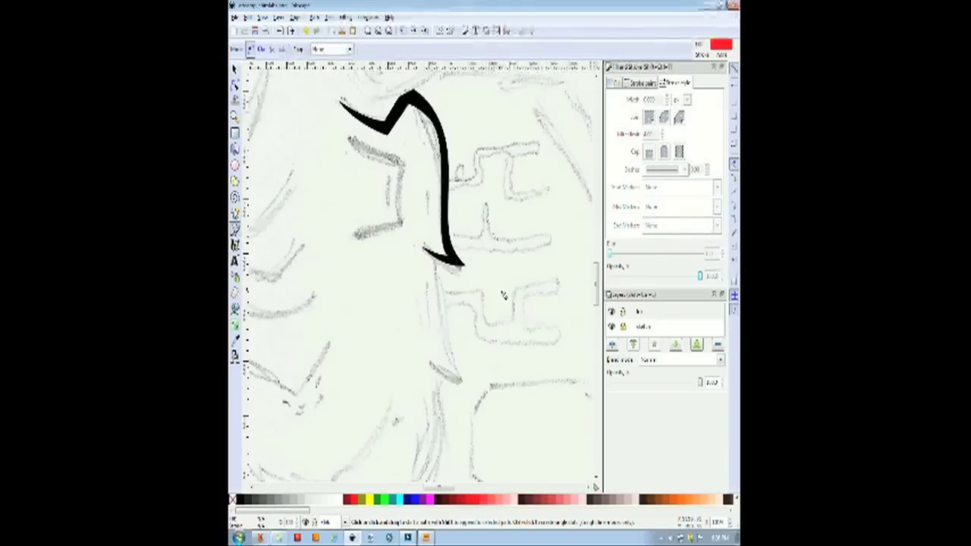
{"action": "scroll", "coordinate": [503, 294], "scroll_direction": "down", "scroll_amount": 2}
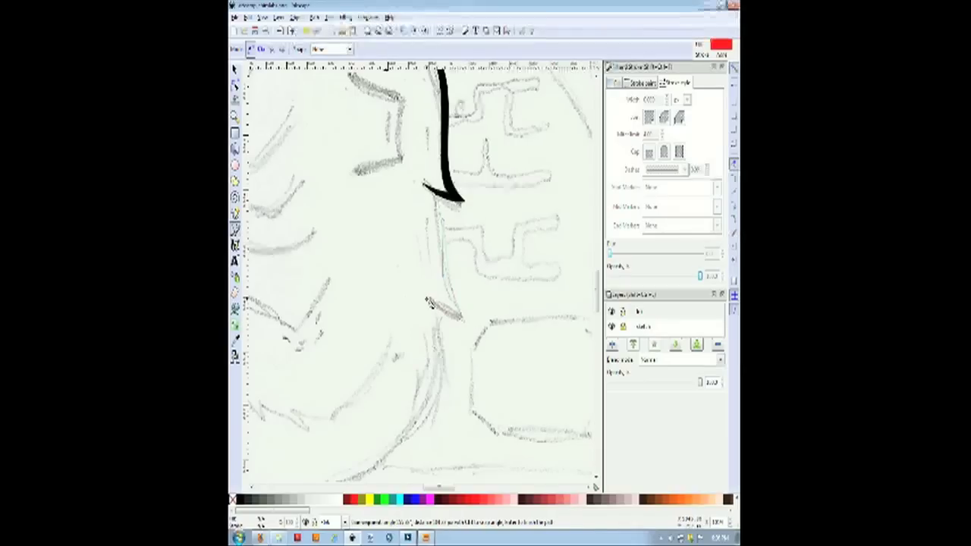
{"action": "left_click_drag", "start_coordinate": [437, 198], "coordinate": [458, 319]}
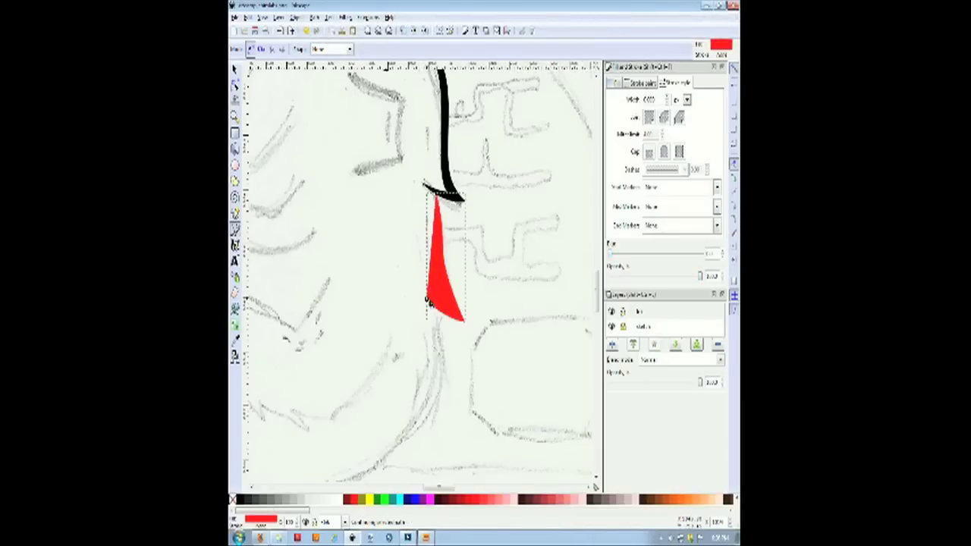
{"action": "double_click", "coordinate": [455, 310]}
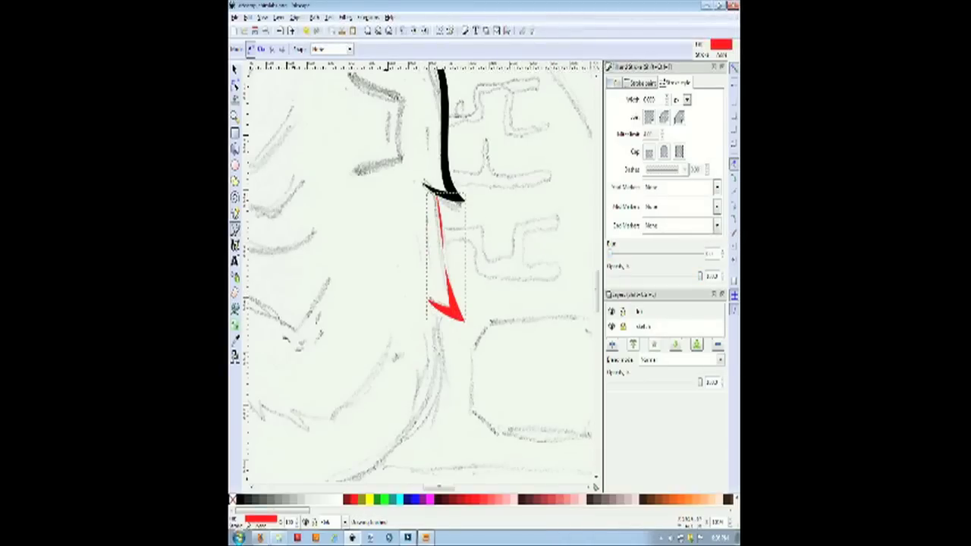
{"action": "left_click", "coordinate": [241, 500]}
Trace the outer curve of the lower-right body edge from the belly corner up to a small fur notch below the second fur tip.
{"action": "scroll", "coordinate": [423, 243], "scroll_direction": "down", "scroll_amount": 3}
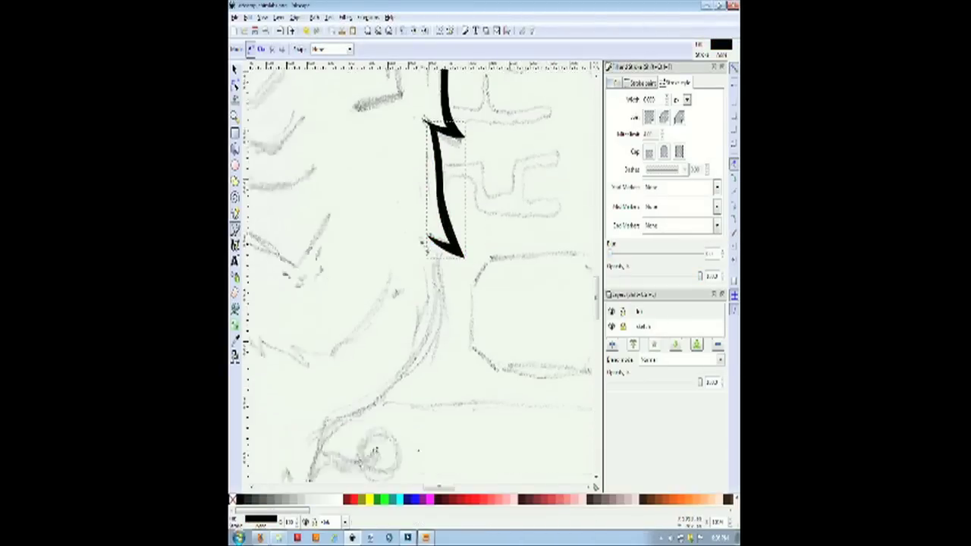
{"action": "scroll", "coordinate": [396, 361], "scroll_direction": "down", "scroll_amount": 3}
{"action": "scroll", "coordinate": [352, 375], "scroll_direction": "up", "scroll_amount": 2}
{"action": "left_click", "coordinate": [388, 406]}
{"action": "left_click_drag", "start_coordinate": [448, 377], "coordinate": [466, 362]}
{"action": "left_click", "coordinate": [479, 312]}
{"action": "left_click", "coordinate": [489, 314]}
{"action": "double_click", "coordinate": [486, 290]}
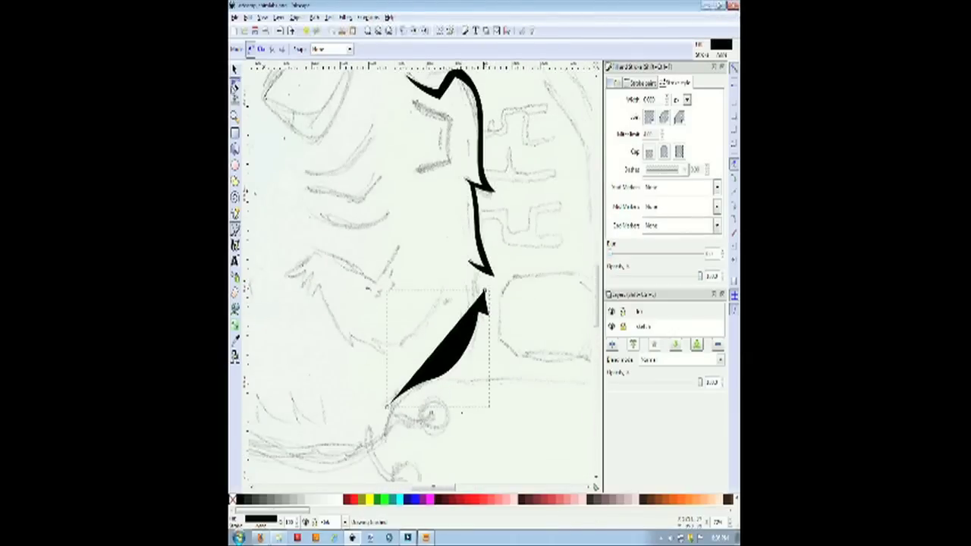
Delete the nodes at the upper end of the lower-right body curve.
{"action": "key", "text": "n"}
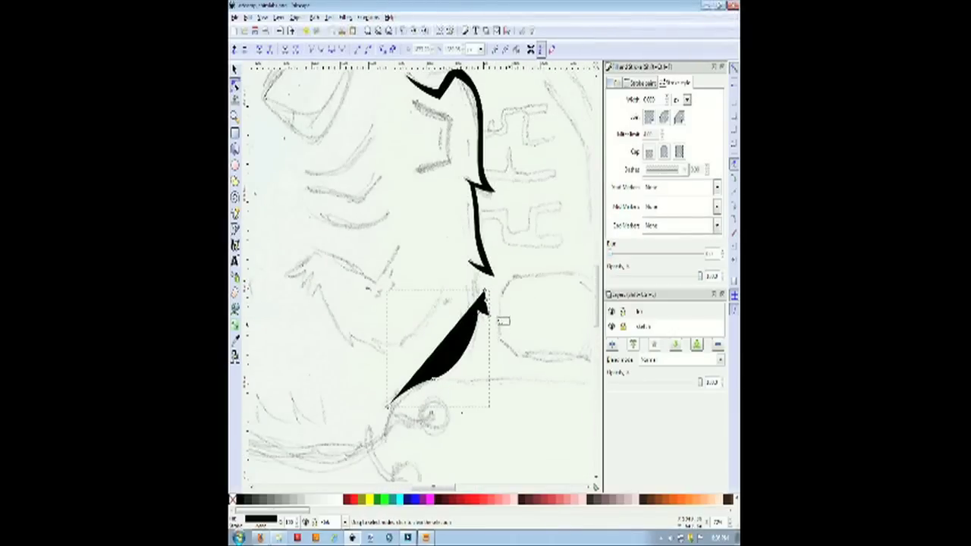
{"action": "left_click_drag", "start_coordinate": [510, 325], "coordinate": [483, 288]}
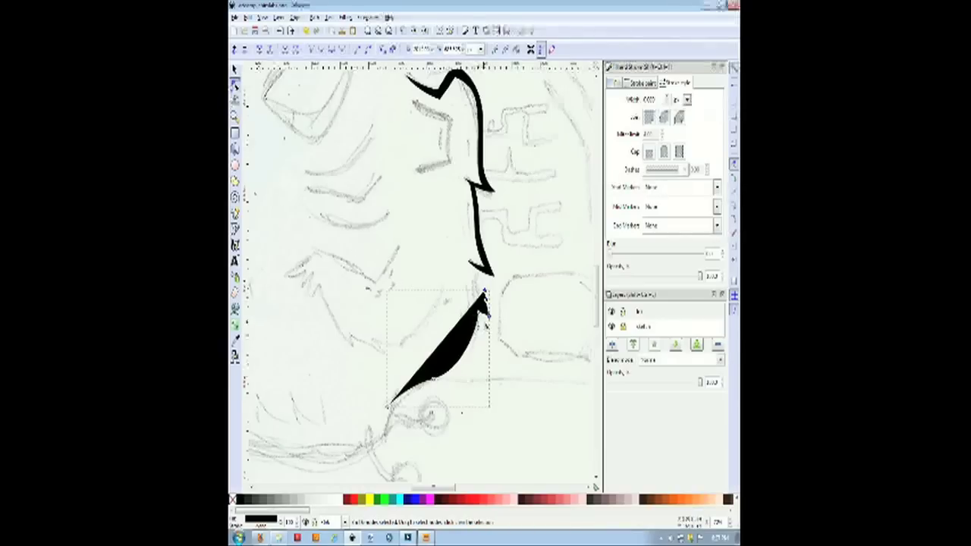
{"action": "key", "text": "Delete"}
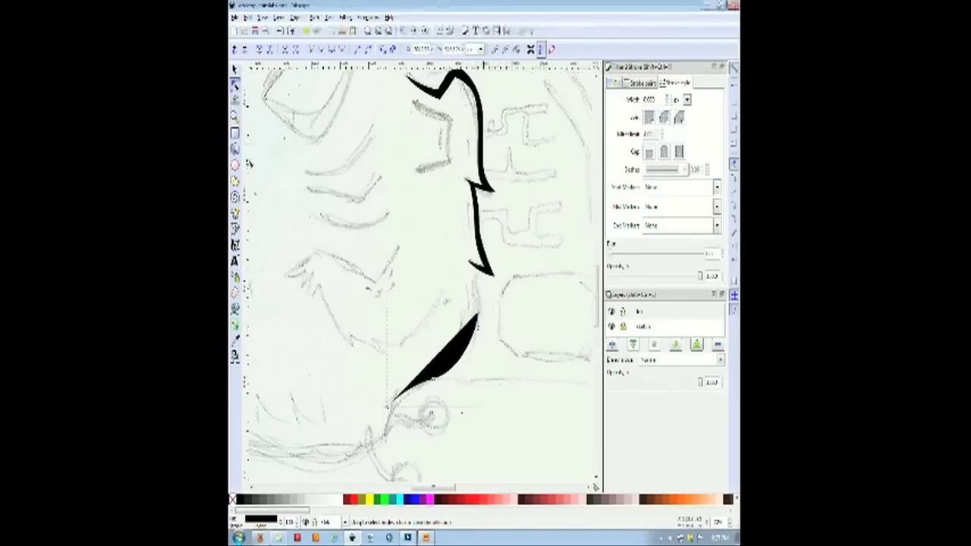
Continue the lower-right curve up to the second fur tip, trace back to close it as a thin black line, and reshape its inner edge.
{"action": "key", "text": "b"}
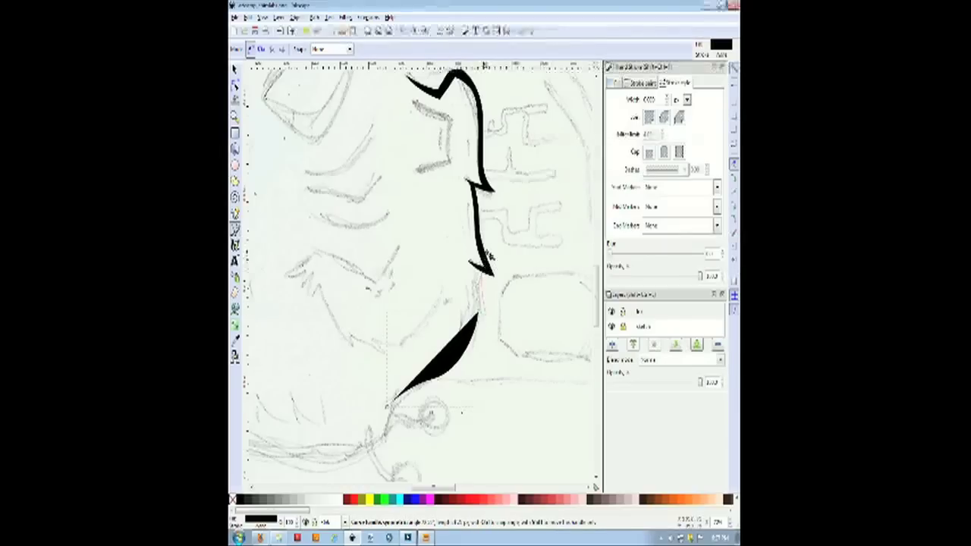
{"action": "left_click", "coordinate": [481, 273]}
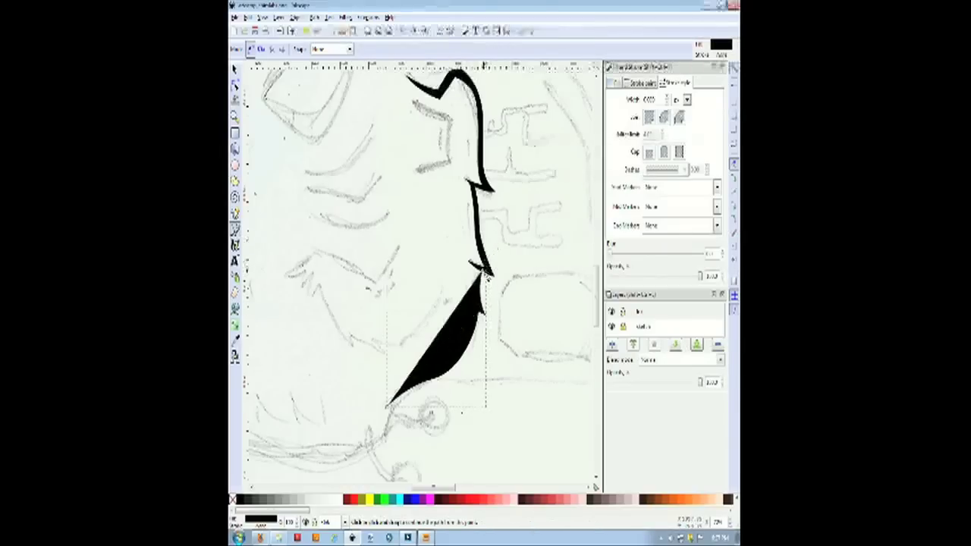
{"action": "left_click_drag", "start_coordinate": [480, 307], "coordinate": [476, 305]}
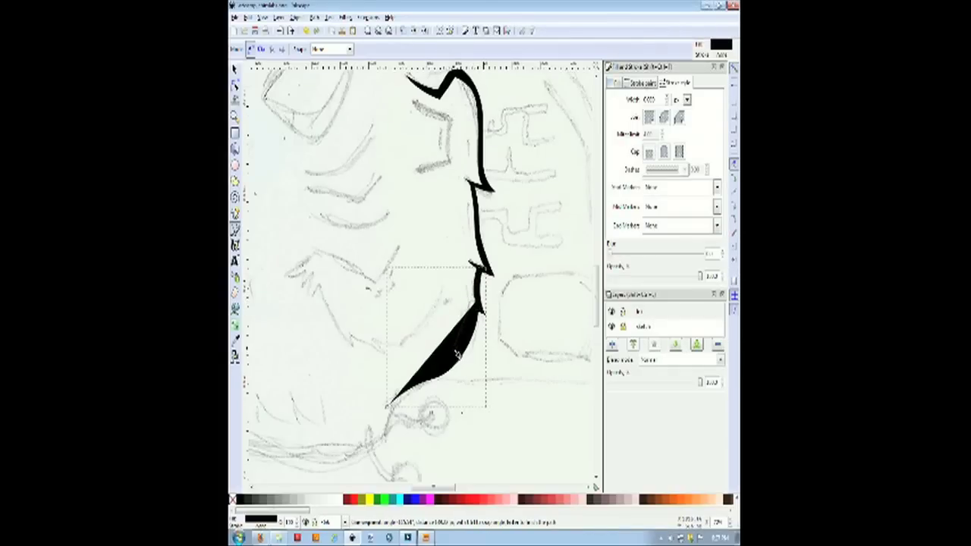
{"action": "left_click", "coordinate": [389, 406]}
{"action": "key", "text": "F2"}
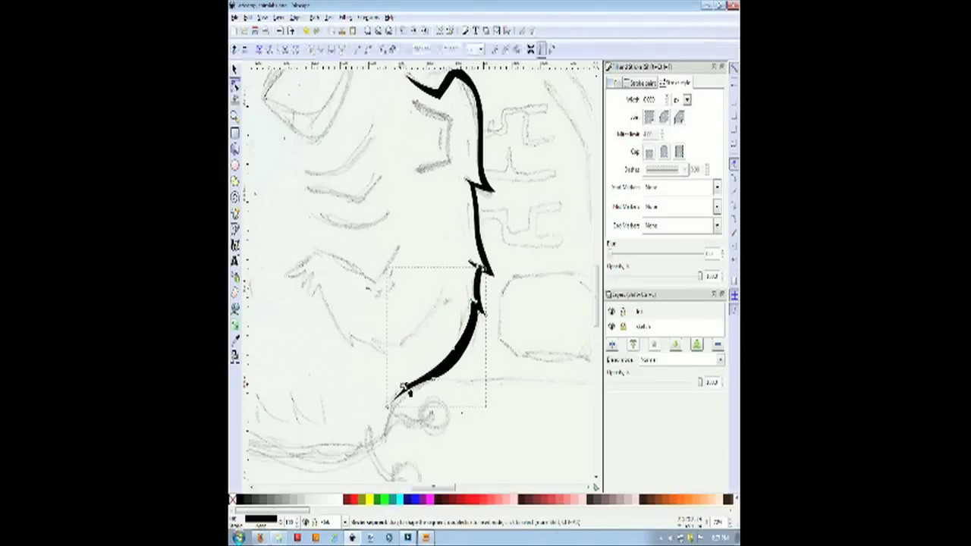
{"action": "left_click_drag", "start_coordinate": [405, 390], "coordinate": [439, 370]}
{"action": "key", "text": "Escape"}
Ink the body's bottom edge from the end of the lower-right curve around to the left side as a closed tapered black line.
{"action": "scroll", "coordinate": [507, 199], "scroll_direction": "down", "scroll_amount": 6}
{"action": "key", "text": "shift+F6"}
{"action": "left_click", "coordinate": [405, 261]}
{"action": "left_click_drag", "start_coordinate": [386, 305], "coordinate": [387, 331]}
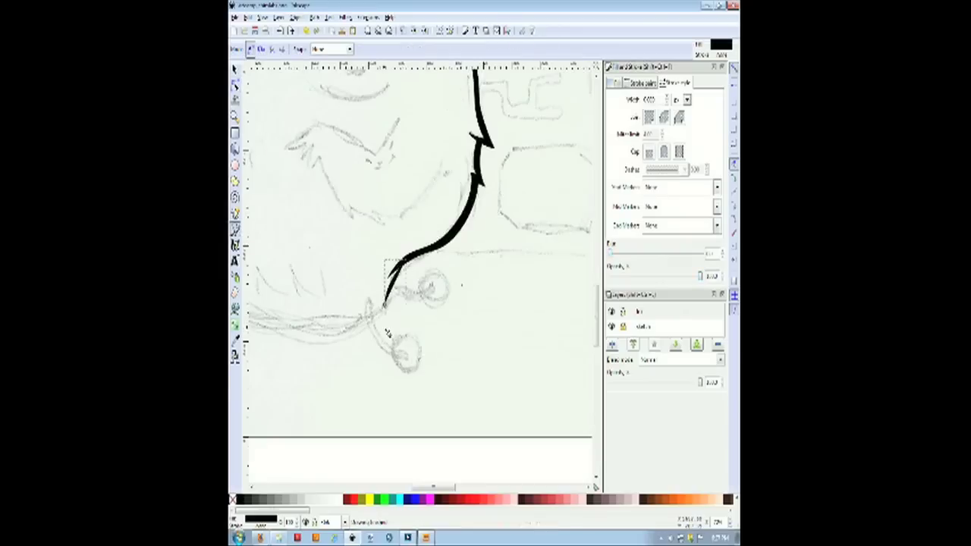
{"action": "scroll", "coordinate": [390, 332], "scroll_direction": "left", "scroll_amount": 7}
{"action": "left_click_drag", "start_coordinate": [307, 294], "coordinate": [294, 278]}
{"action": "left_click", "coordinate": [296, 243]}
{"action": "left_click", "coordinate": [316, 293]}
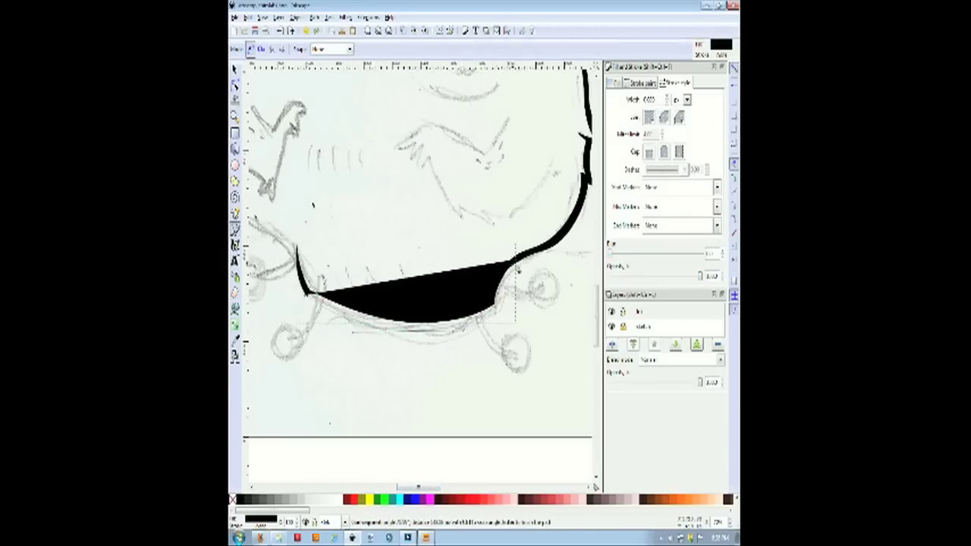
{"action": "key", "text": "Return"}
Move the bottom line's end node inward so it meets the lower-right body curve, and deselect the path.
{"action": "key", "text": "n"}
{"action": "left_click_drag", "start_coordinate": [518, 262], "coordinate": [514, 267]}
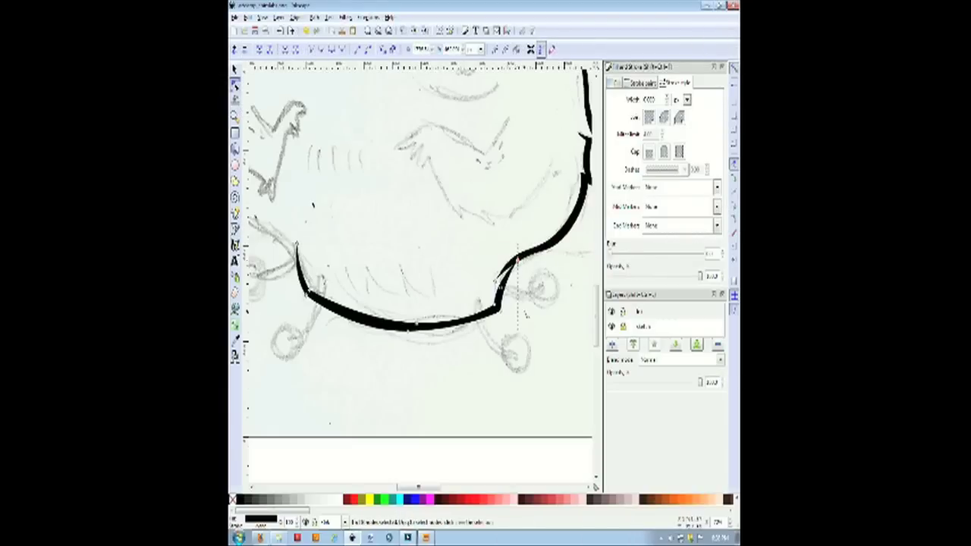
{"action": "key", "text": "Escape"}
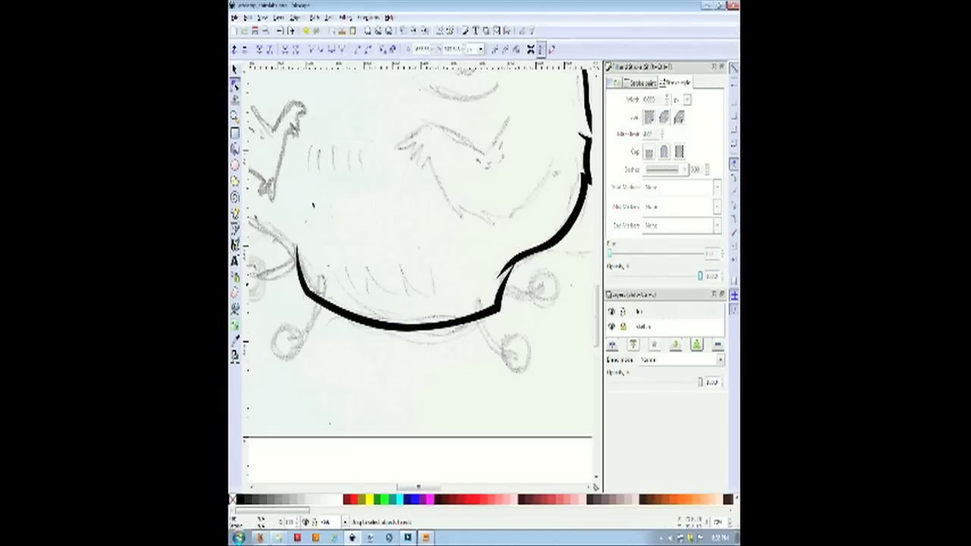
Ink a short curved black shape over the joint between the bottom line and the lower-right curve to thicken it, and switch to the Selector tool.
{"action": "key", "text": "b"}
{"action": "left_click", "coordinate": [498, 309]}
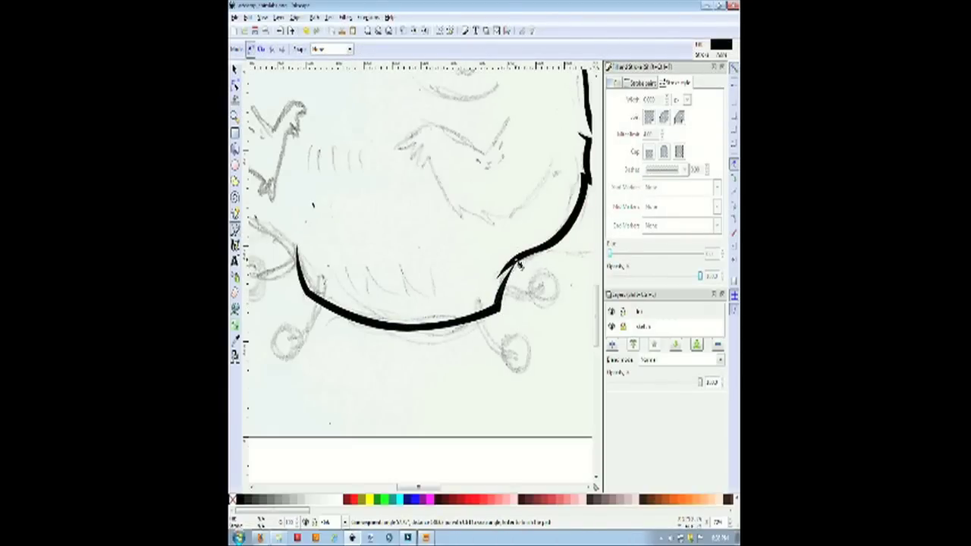
{"action": "left_click_drag", "start_coordinate": [520, 264], "coordinate": [533, 252]}
{"action": "key", "text": "Return"}
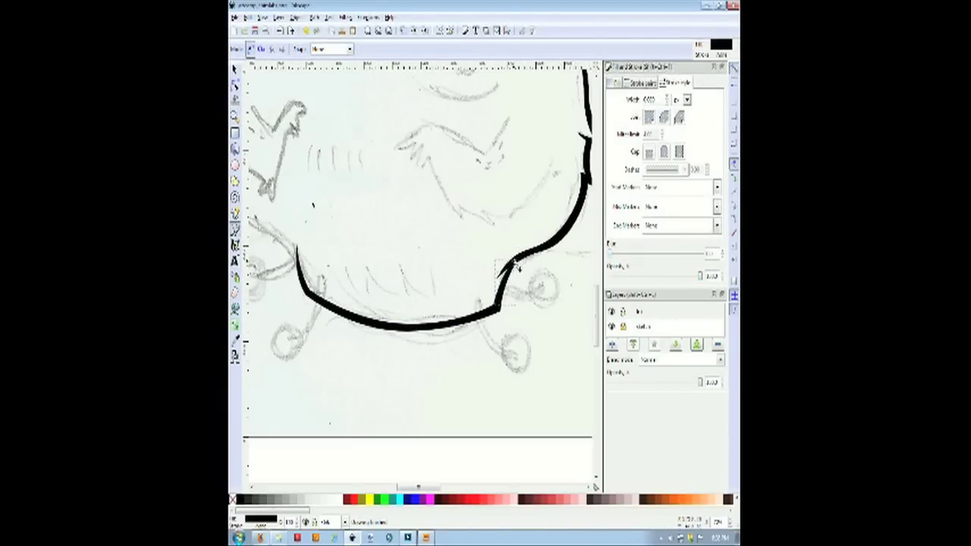
{"action": "left_click", "coordinate": [516, 265]}
{"action": "left_click_drag", "start_coordinate": [502, 310], "coordinate": [501, 336]}
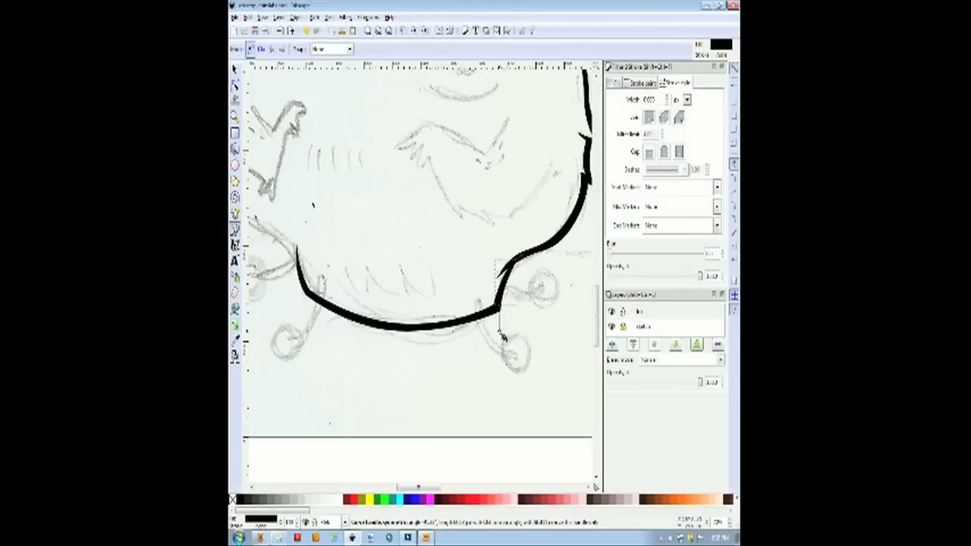
{"action": "key", "text": "Return"}
{"action": "left_click", "coordinate": [235, 70]}
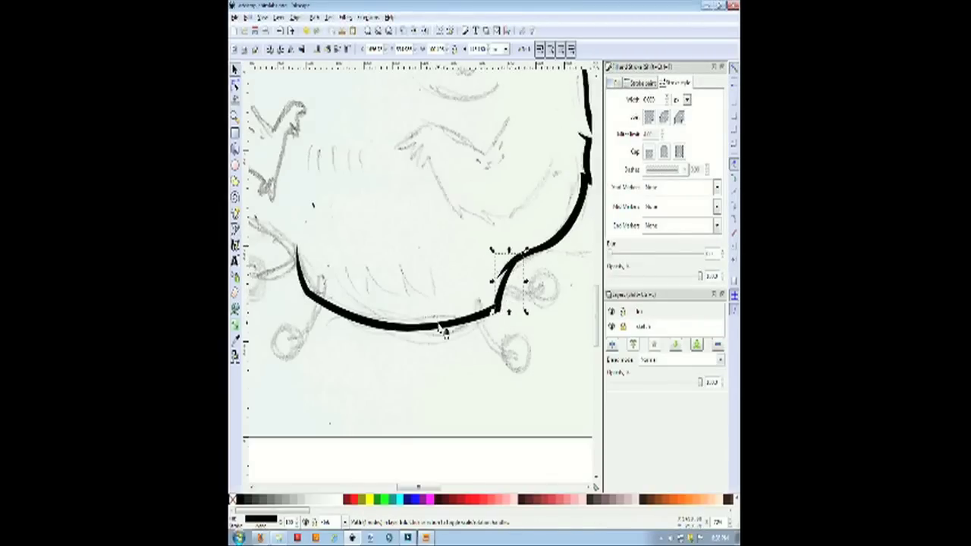
Unite the joint shape and the bottom body line into one path, and deselect it.
{"action": "left_click", "coordinate": [445, 331], "text": "shift"}
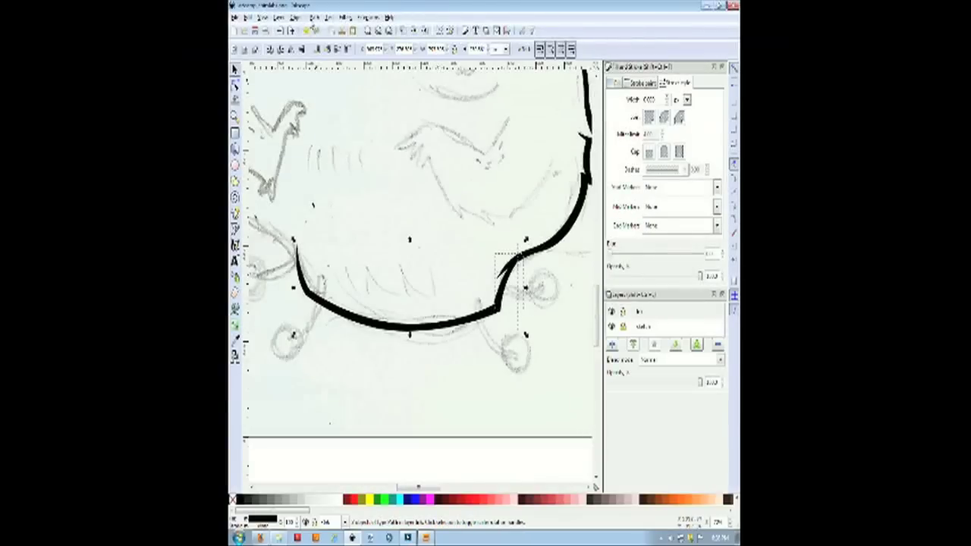
{"action": "left_click", "coordinate": [316, 18]}
{"action": "left_click", "coordinate": [321, 74]}
{"action": "left_click", "coordinate": [378, 205]}
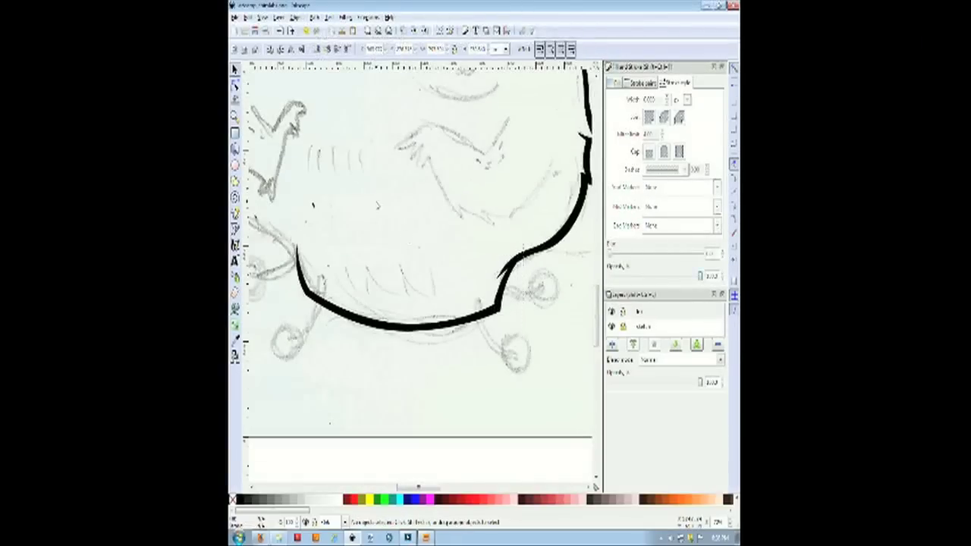
{"action": "scroll", "coordinate": [517, 309], "scroll_direction": "down", "scroll_amount": 6}
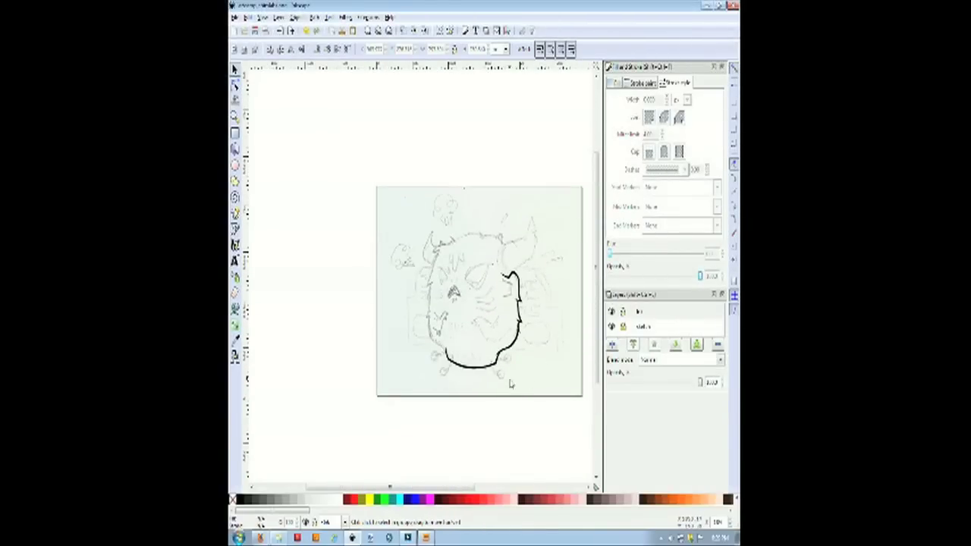
{"action": "scroll", "coordinate": [547, 281], "scroll_direction": "up", "scroll_amount": 5}
{"action": "left_click", "coordinate": [536, 340]}
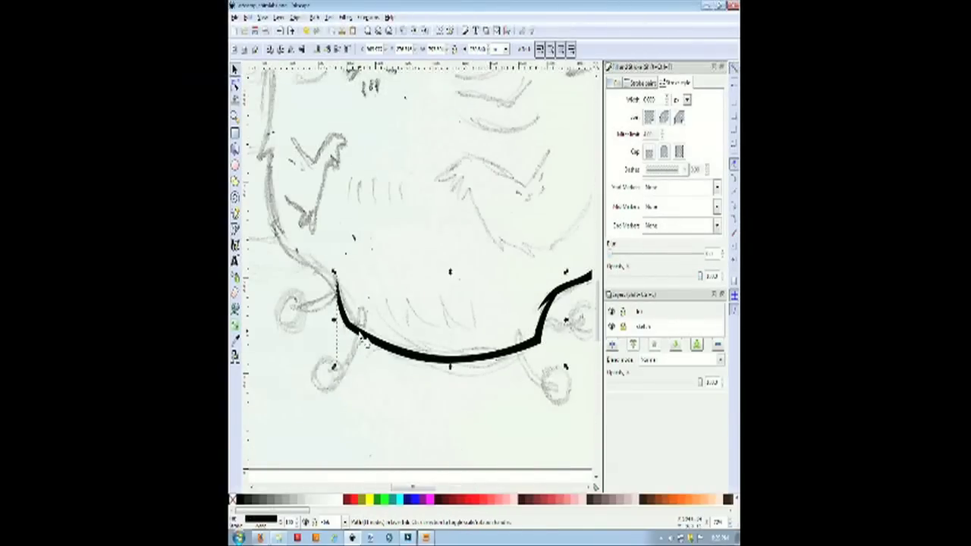
{"action": "left_click", "coordinate": [297, 275]}
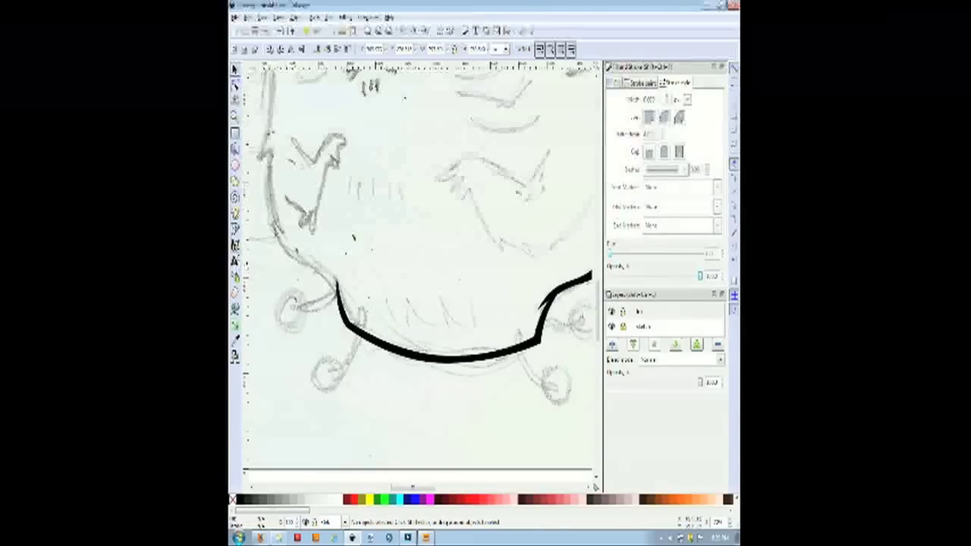
Ink the body's left side from the lower fur tip up to the next one as a closed, black filled line.
{"action": "key", "text": "b"}
{"action": "scroll", "coordinate": [340, 306], "scroll_direction": "up", "scroll_amount": 1}
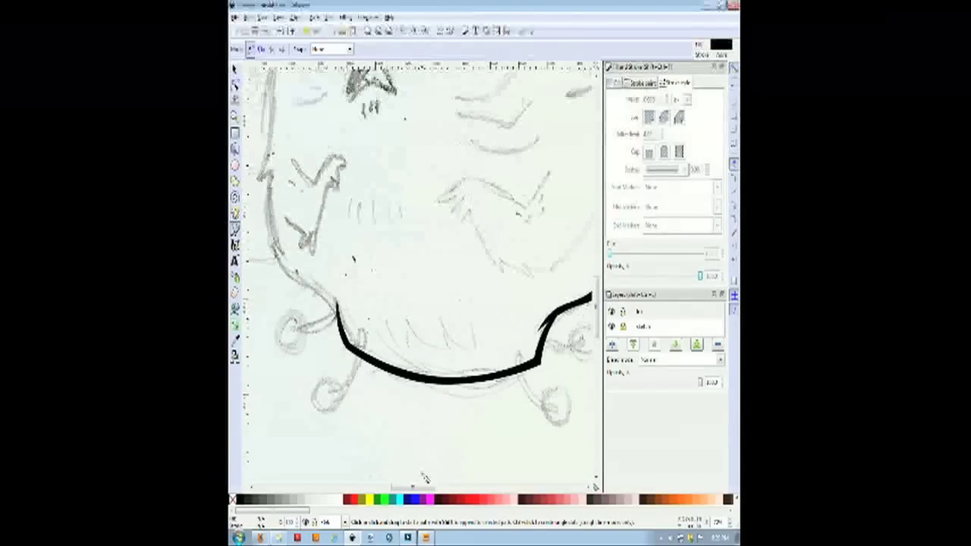
{"action": "left_click_drag", "start_coordinate": [422, 487], "coordinate": [408, 488]}
{"action": "left_click", "coordinate": [382, 154]}
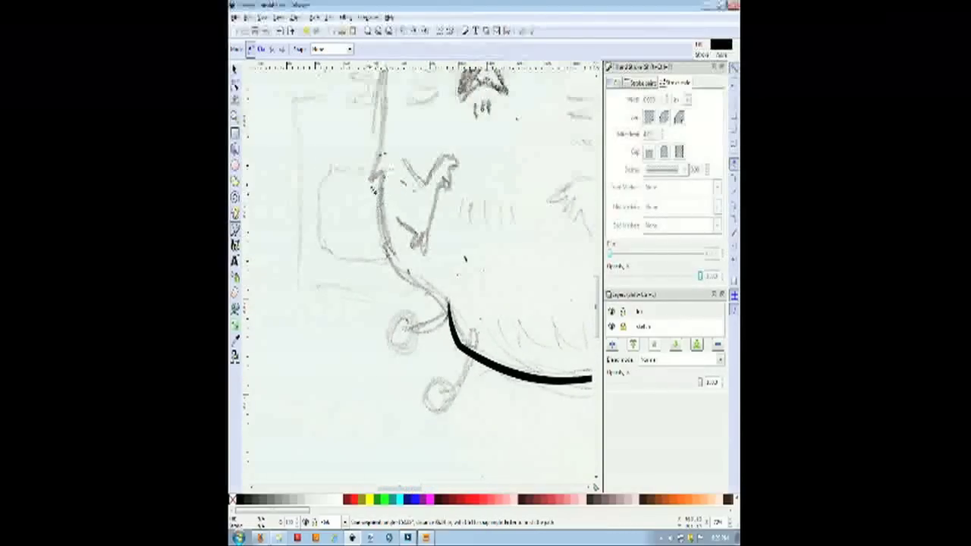
{"action": "left_click", "coordinate": [370, 185]}
{"action": "scroll", "coordinate": [370, 184], "scroll_direction": "up", "scroll_amount": 5}
{"action": "left_click", "coordinate": [393, 147]}
{"action": "key", "text": "Return"}
{"action": "left_click", "coordinate": [381, 279]}
{"action": "left_click", "coordinate": [395, 274]}
{"action": "key", "text": "s"}
{"action": "left_click", "coordinate": [325, 182]}
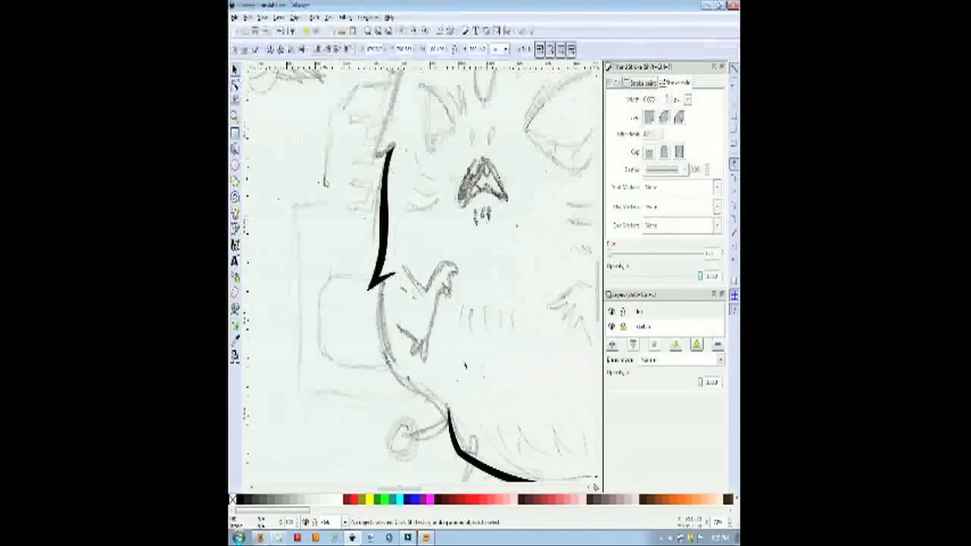
Bend the edge of the new left-side line to refine its thickness, and deselect it.
{"action": "key", "text": "F2"}
{"action": "left_click", "coordinate": [385, 220]}
{"action": "left_click_drag", "start_coordinate": [388, 240], "coordinate": [390, 228]}
{"action": "left_click", "coordinate": [408, 267]}
Ink the upper left side from the fur tip to the head's corner as a closed black line and bend its edge.
{"action": "key", "text": "b"}
{"action": "scroll", "coordinate": [391, 150], "scroll_direction": "up", "scroll_amount": 6}
{"action": "left_click", "coordinate": [393, 276]}
{"action": "left_click_drag", "start_coordinate": [421, 151], "coordinate": [453, 132]}
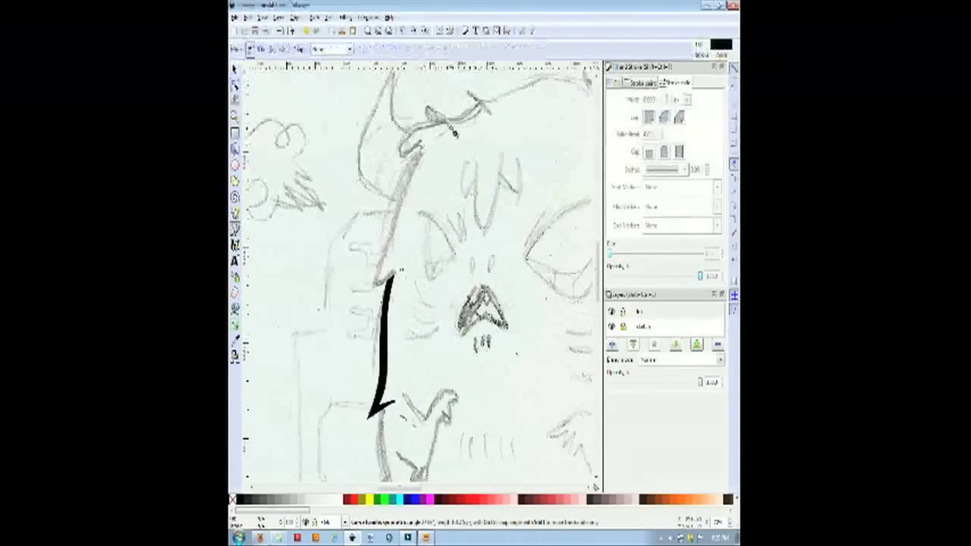
{"action": "left_click", "coordinate": [378, 285]}
{"action": "left_click", "coordinate": [393, 276]}
{"action": "key", "text": "F2"}
{"action": "left_click_drag", "start_coordinate": [416, 199], "coordinate": [403, 220]}
{"action": "left_click", "coordinate": [416, 262]}
Ink the fur tuft at the head's upper-left corner as a closed tapered black shape.
{"action": "scroll", "coordinate": [416, 261], "scroll_direction": "up", "scroll_amount": 4}
{"action": "left_click_drag", "start_coordinate": [400, 488], "coordinate": [415, 488]}
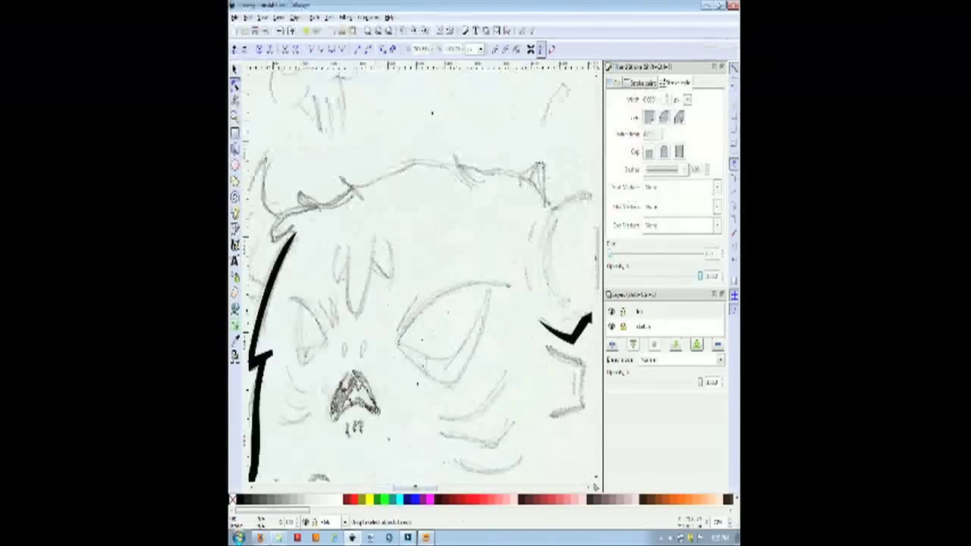
{"action": "key", "text": "b"}
{"action": "left_click", "coordinate": [273, 240]}
{"action": "mouse_move", "coordinate": [321, 210]}
{"action": "left_mouse_down"}
{"action": "mouse_move", "coordinate": [331, 208]}
{"action": "mouse_move", "coordinate": [300, 163]}
{"action": "left_mouse_up"}
{"action": "left_click", "coordinate": [293, 233]}
{"action": "key", "text": "F2"}
Ink the short curved line with a fur tip that continues along the head's top as a closed black shape.
{"action": "key", "text": "b"}
{"action": "left_click", "coordinate": [323, 213]}
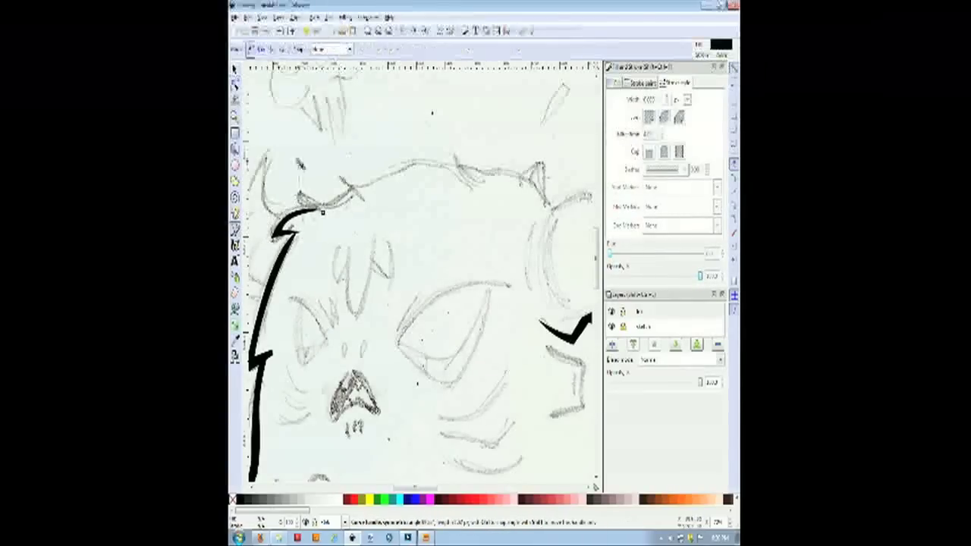
{"action": "left_click", "coordinate": [322, 213]}
{"action": "left_click", "coordinate": [317, 209]}
{"action": "left_click_drag", "start_coordinate": [354, 190], "coordinate": [360, 182]}
{"action": "left_click", "coordinate": [304, 196]}
{"action": "key", "text": "F2"}
Ink the long arch across the head's top, starting with a fur tip and tapering off, as a closed black line.
{"action": "key", "text": "b"}
{"action": "left_click", "coordinate": [353, 190]}
{"action": "mouse_move", "coordinate": [408, 163]}
{"action": "left_mouse_down"}
{"action": "mouse_move", "coordinate": [423, 152]}
{"action": "mouse_move", "coordinate": [396, 176]}
{"action": "left_mouse_up"}
{"action": "left_click", "coordinate": [474, 179]}
{"action": "left_click", "coordinate": [364, 199]}
{"action": "left_click", "coordinate": [341, 179]}
Ink the next top line from its pointed fur tip toward the right horn as a closed black shape.
{"action": "left_click", "coordinate": [457, 158]}
{"action": "left_click_drag", "start_coordinate": [490, 173], "coordinate": [510, 174]}
{"action": "left_click", "coordinate": [545, 203]}
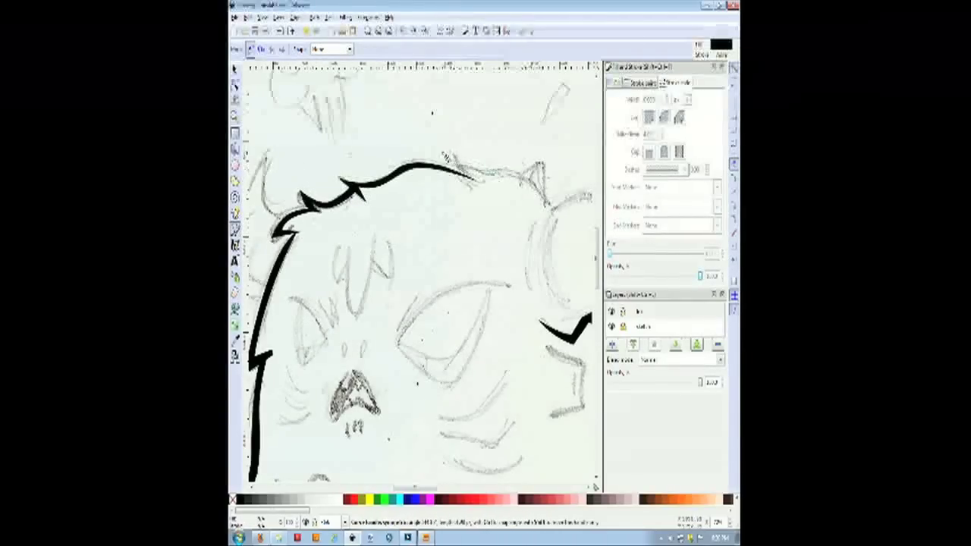
{"action": "left_click", "coordinate": [458, 178]}
{"action": "left_click", "coordinate": [452, 156]}
Ink the pointed tuft at the end of the head line beside the right horn as a closed black shape, and deselect it.
{"action": "scroll", "coordinate": [452, 156], "scroll_direction": "right", "scroll_amount": 6}
{"action": "left_click", "coordinate": [432, 179]}
{"action": "left_click", "coordinate": [451, 161]}
{"action": "left_click", "coordinate": [432, 180]}
{"action": "left_click", "coordinate": [456, 208]}
{"action": "left_click", "coordinate": [451, 161]}
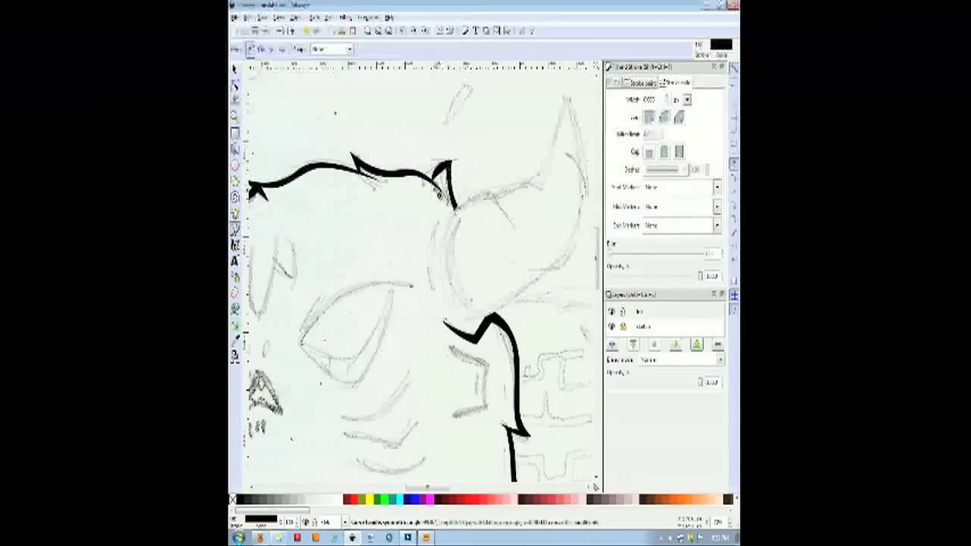
{"action": "key", "text": "F2"}
{"action": "left_click", "coordinate": [425, 206]}
Ink the short crease beside the right horn's base as a closed black shape and bow its outer edge to thicken it.
{"action": "key", "text": "b"}
{"action": "left_click", "coordinate": [437, 222]}
{"action": "left_click_drag", "start_coordinate": [437, 289], "coordinate": [459, 335]}
{"action": "left_click", "coordinate": [437, 223]}
{"action": "key", "text": "F2"}
{"action": "left_click_drag", "start_coordinate": [437, 260], "coordinate": [429, 261]}
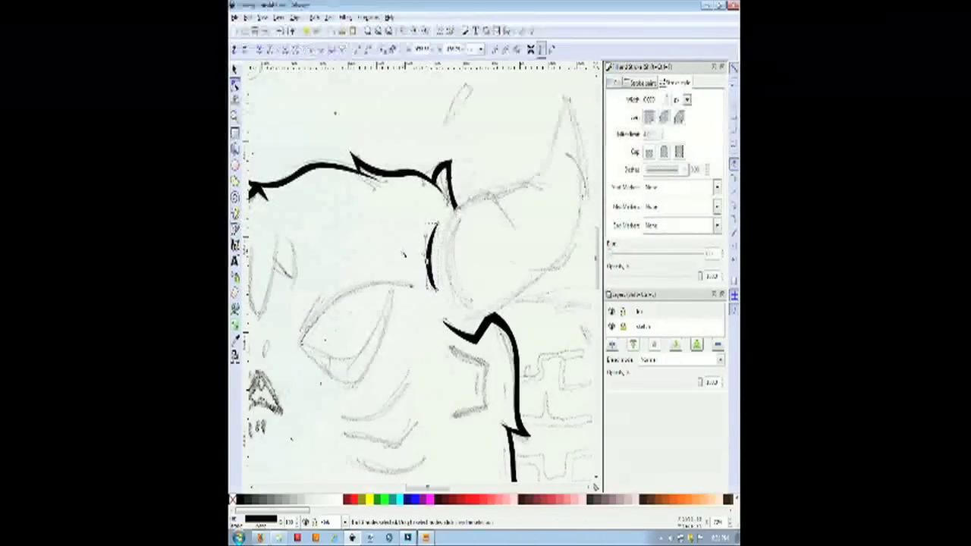
Trace the whole right horn as one closed, solid black silhouette.
{"action": "key", "text": "b"}
{"action": "scroll", "coordinate": [407, 235], "scroll_direction": "right", "scroll_amount": 2}
{"action": "left_click_drag", "start_coordinate": [518, 259], "coordinate": [472, 318]}
{"action": "left_click", "coordinate": [421, 319]}
{"action": "left_click_drag", "start_coordinate": [407, 207], "coordinate": [433, 159]}
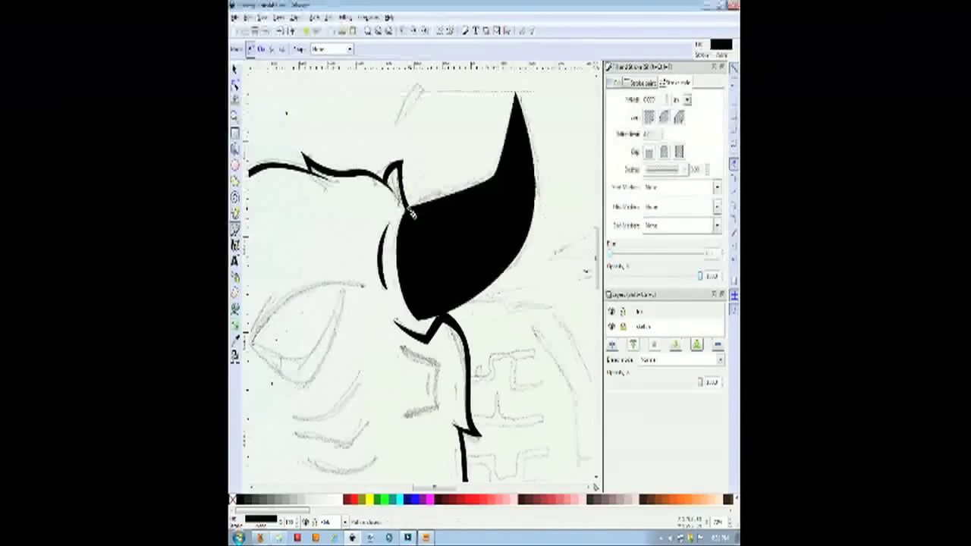
{"action": "left_click", "coordinate": [412, 212]}
Draw a red filled inner shape slightly inset from the black horn silhouette's edges, and deselect it.
{"action": "left_click", "coordinate": [518, 113]}
{"action": "left_click_drag", "start_coordinate": [524, 228], "coordinate": [519, 246]}
{"action": "left_click", "coordinate": [354, 500]}
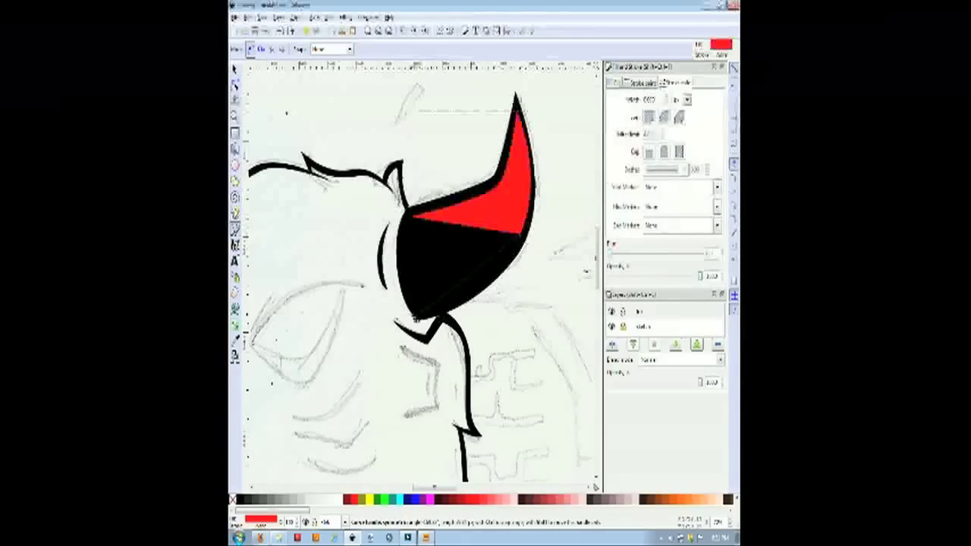
{"action": "left_click", "coordinate": [523, 229]}
{"action": "left_click", "coordinate": [421, 313]}
{"action": "left_click_drag", "start_coordinate": [412, 212], "coordinate": [423, 182]}
{"action": "key", "text": "F1"}
{"action": "left_click", "coordinate": [464, 164]}
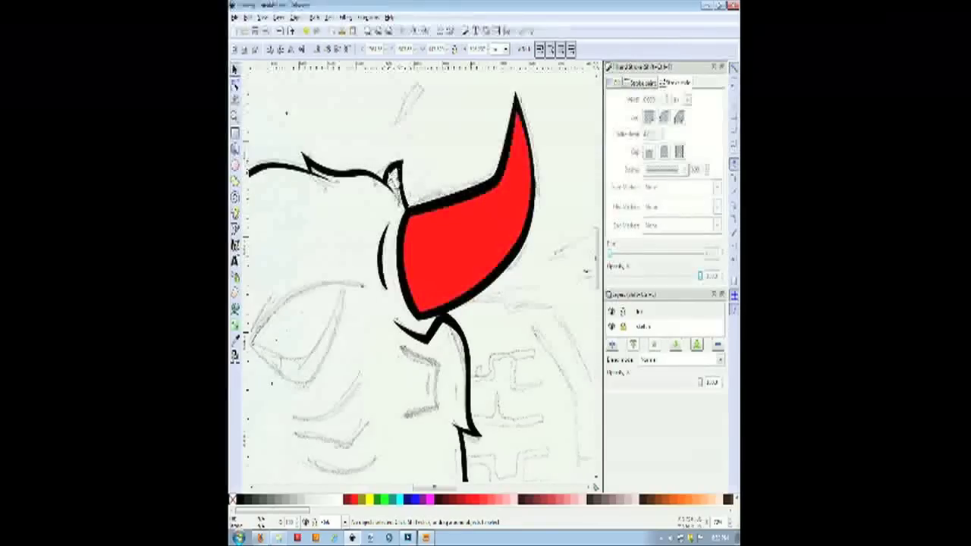
Reposition the pointed tuft beside the right horn so its ends meet the head line and the horn's base.
{"action": "left_click", "coordinate": [395, 173]}
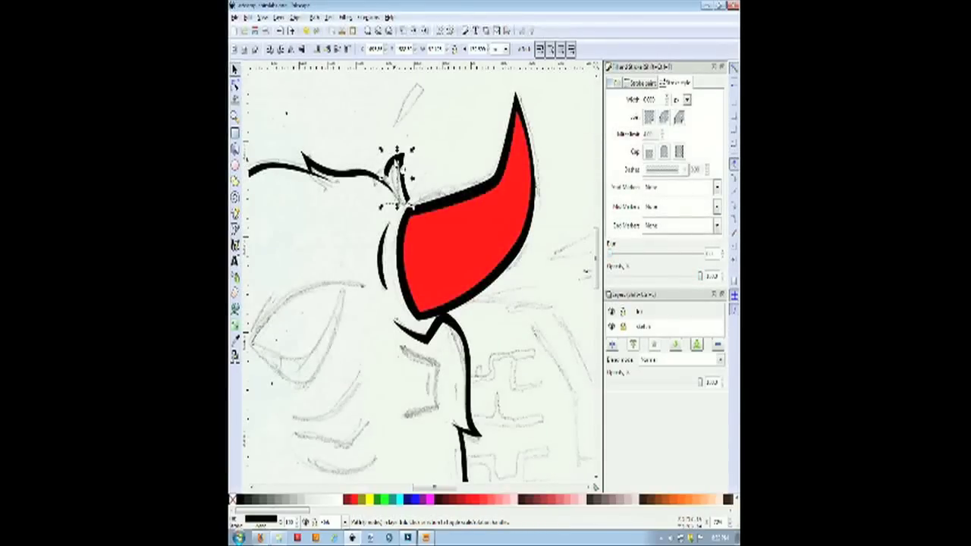
{"action": "key", "text": "n"}
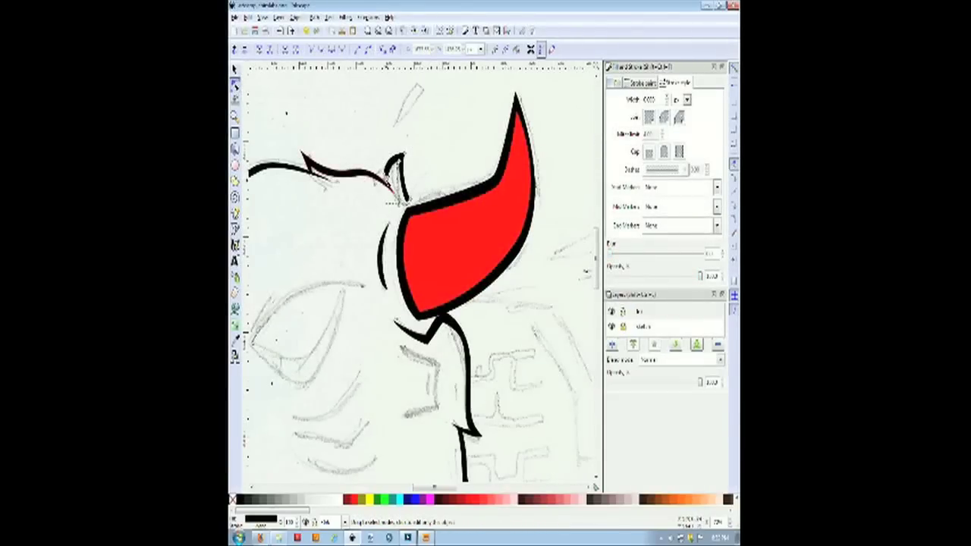
{"action": "key", "text": "F3"}
{"action": "left_click_drag", "start_coordinate": [357, 123], "coordinate": [513, 309]}
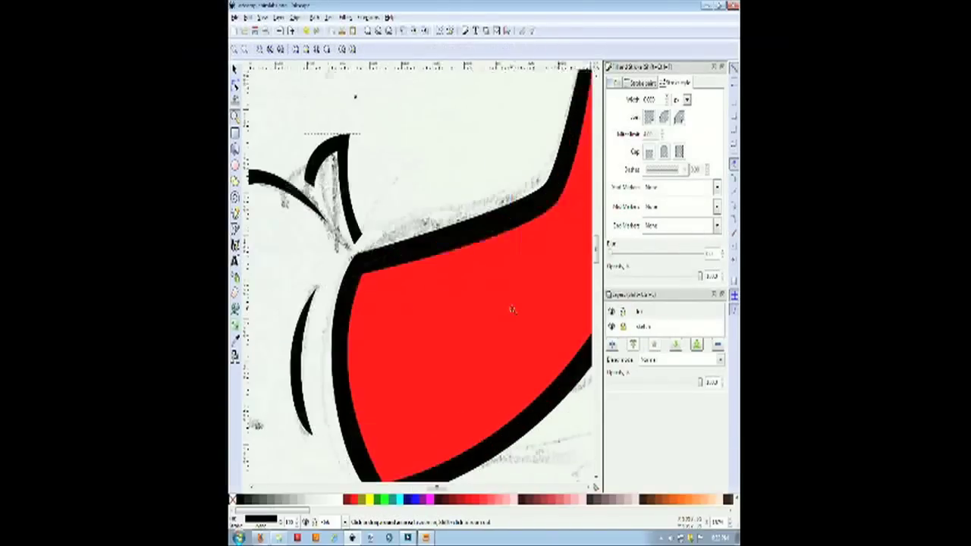
{"action": "left_click_drag", "start_coordinate": [303, 104], "coordinate": [419, 207]}
{"action": "left_click", "coordinate": [235, 87]}
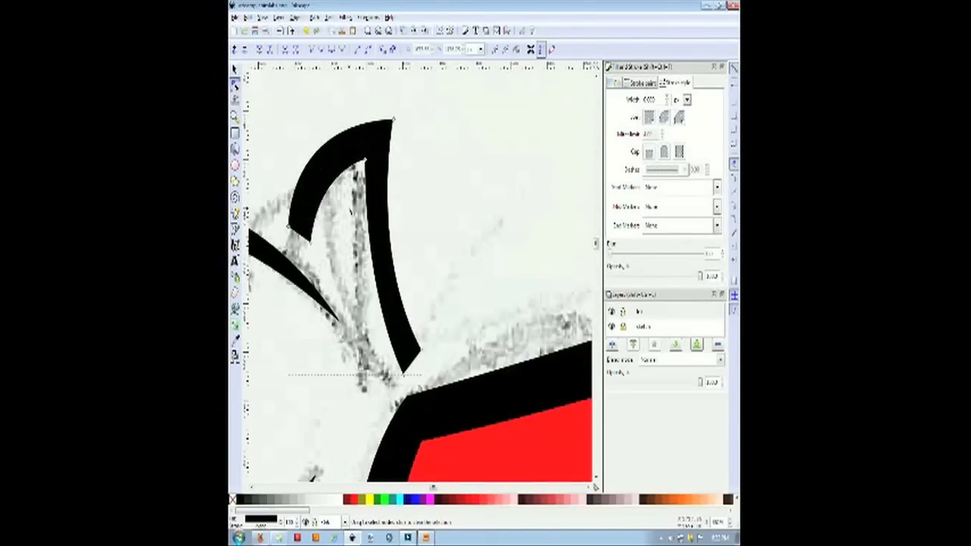
{"action": "left_click", "coordinate": [235, 70]}
{"action": "left_click_drag", "start_coordinate": [318, 165], "coordinate": [315, 196]}
{"action": "key", "text": "ctrl+z"}
{"action": "key", "text": "ctrl+z"}
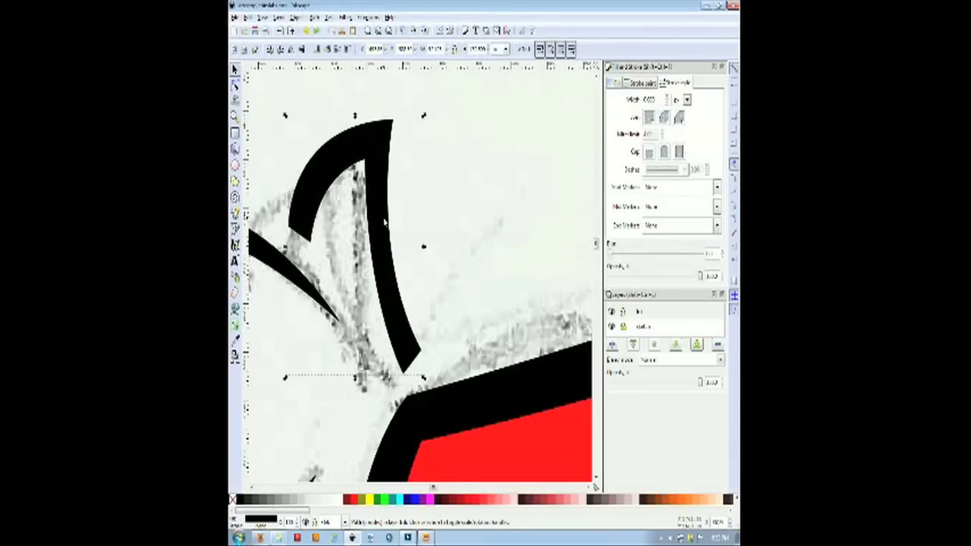
{"action": "left_click", "coordinate": [444, 220]}
{"action": "left_click", "coordinate": [388, 310]}
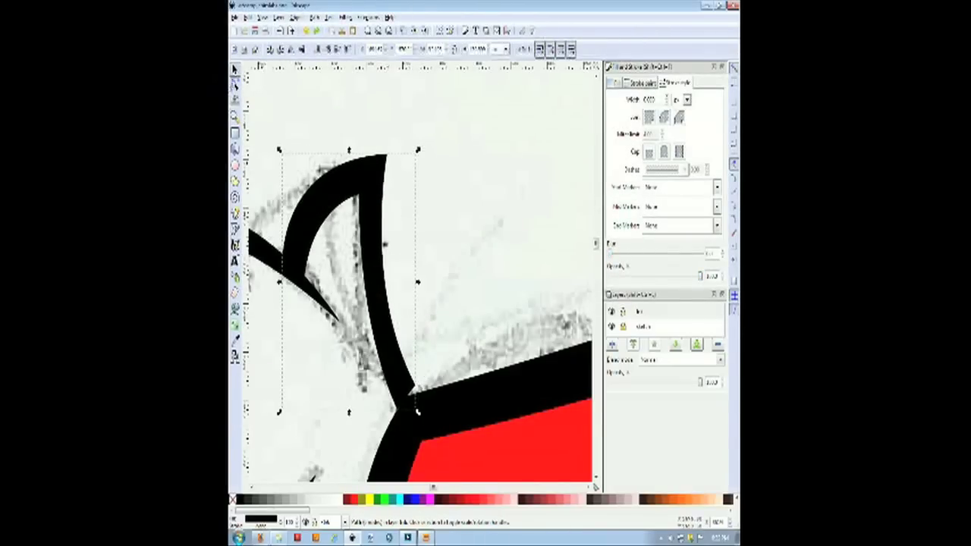
Move the tuft's lower end node into the horn outline to close the gap, and deselect the tuft.
{"action": "key", "text": "n"}
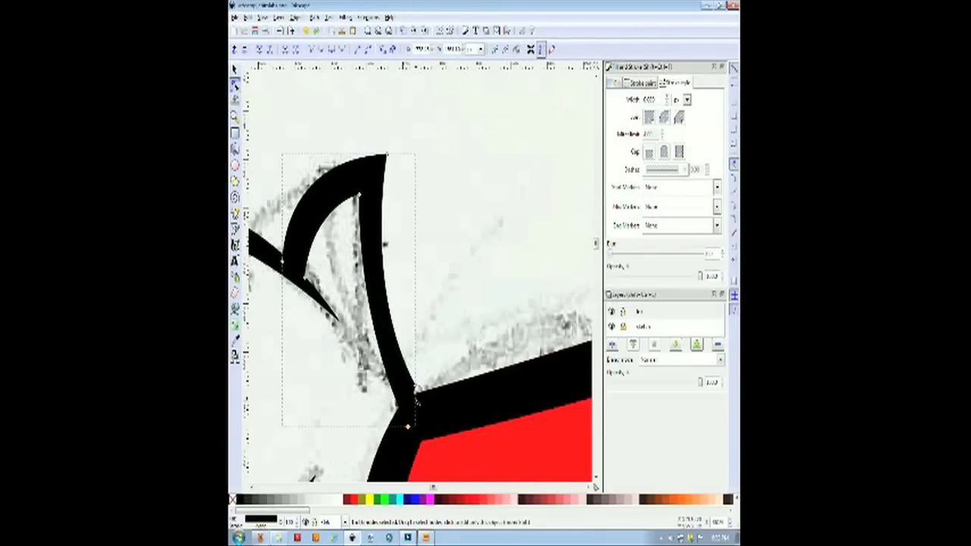
{"action": "left_click_drag", "start_coordinate": [415, 401], "coordinate": [425, 402]}
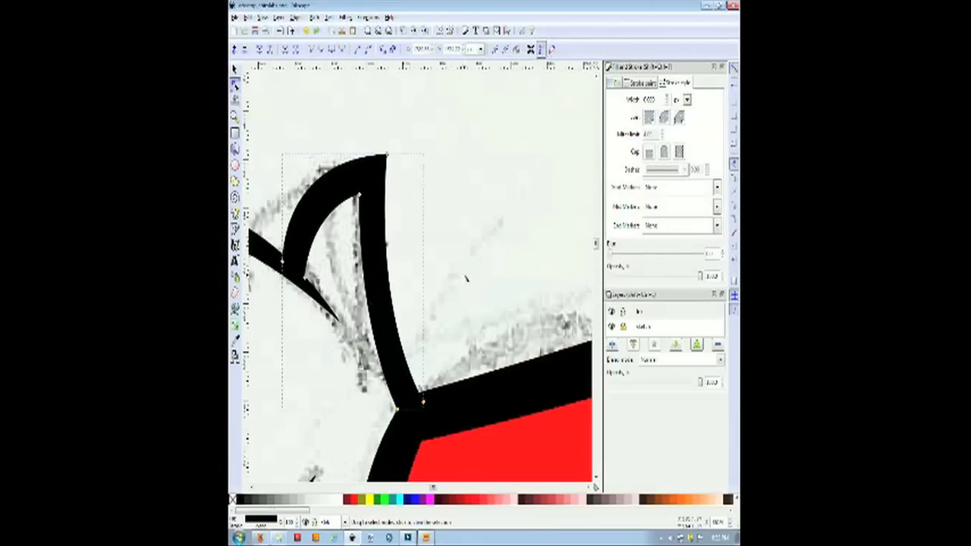
{"action": "scroll", "coordinate": [495, 290], "scroll_direction": "down", "scroll_amount": 5}
{"action": "left_click_drag", "start_coordinate": [435, 489], "coordinate": [456, 491]}
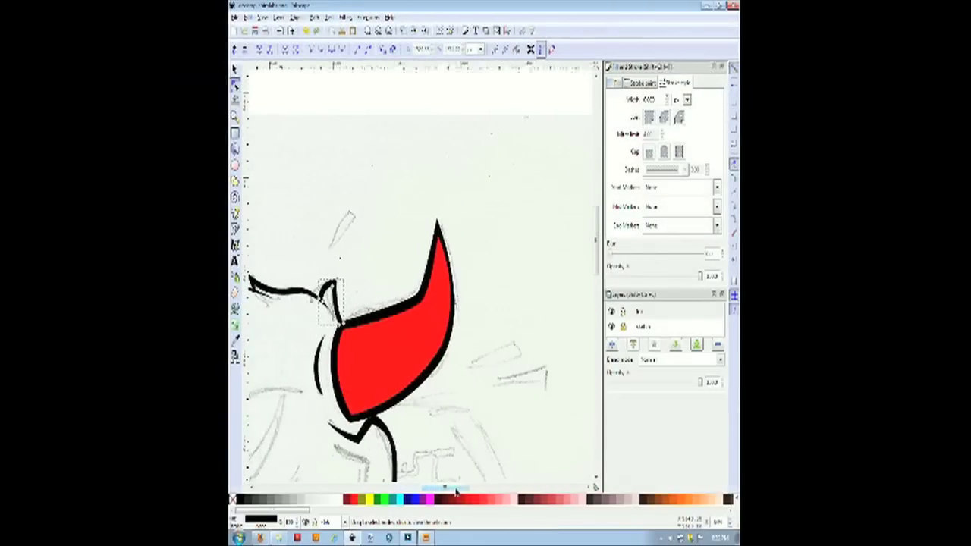
{"action": "left_click", "coordinate": [453, 425]}
Move the red shape's lower-right node inward to thicken the horn outline there, and deselect it.
{"action": "scroll", "coordinate": [453, 341], "scroll_direction": "down", "scroll_amount": 2}
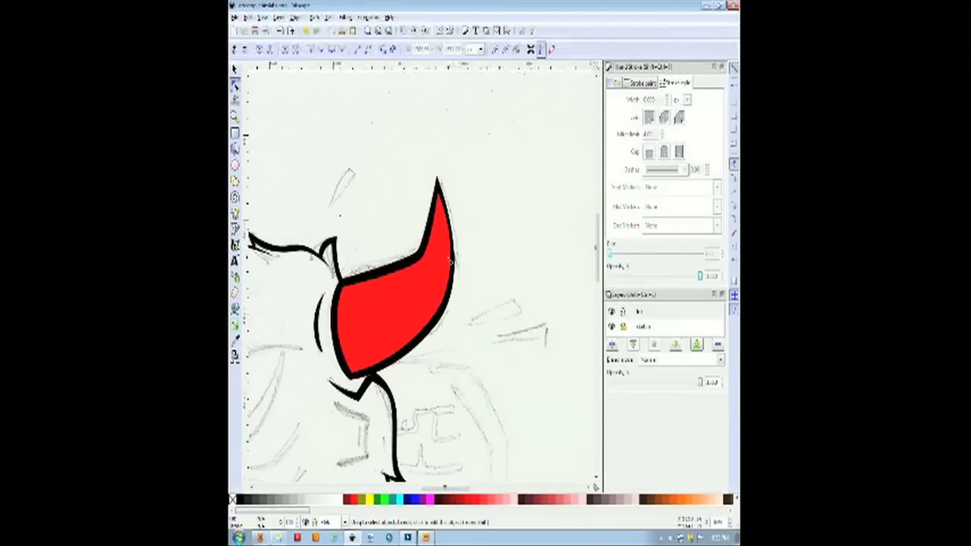
{"action": "left_click", "coordinate": [444, 222]}
{"action": "left_click_drag", "start_coordinate": [445, 307], "coordinate": [438, 312]}
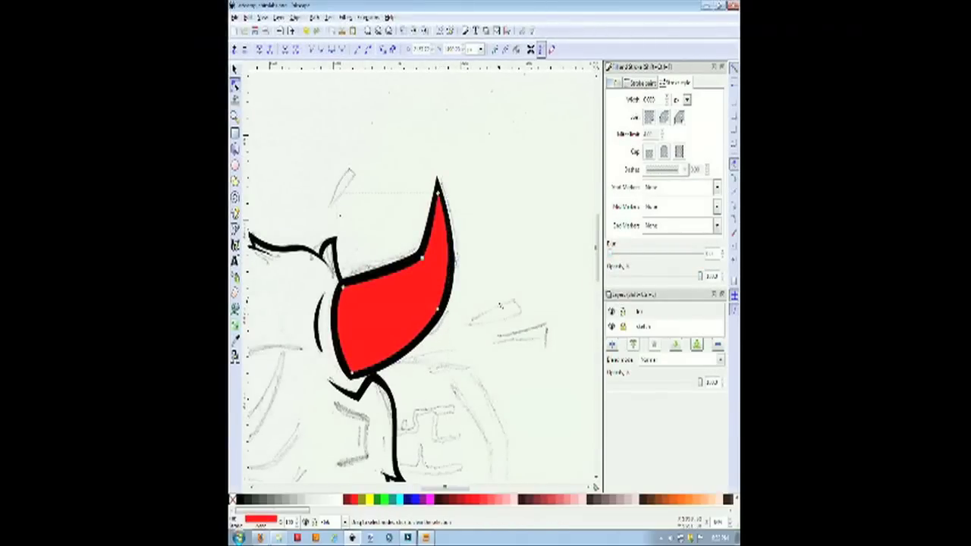
{"action": "left_click", "coordinate": [463, 302]}
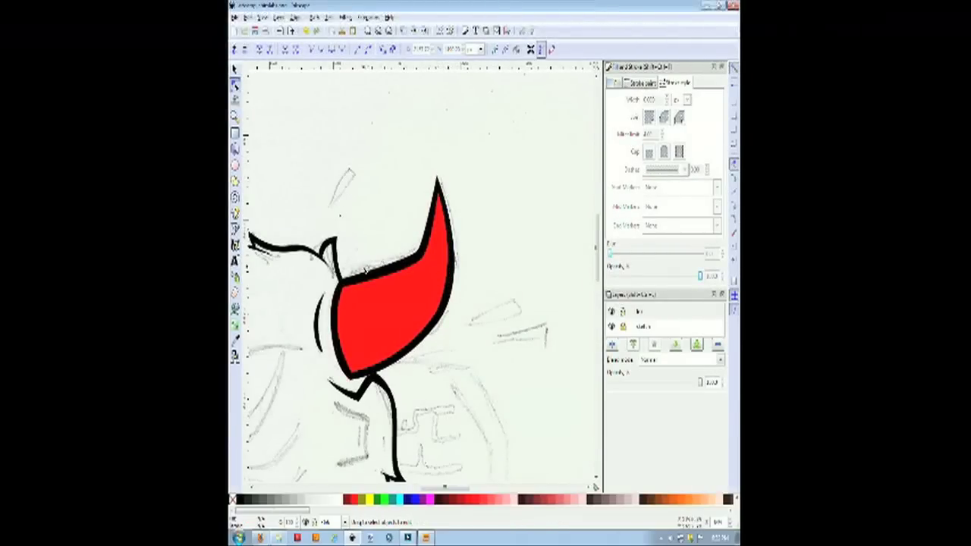
Subtract the red inner shape from the black horn silhouette with Difference to leave a hollow outline, and deselect it.
{"action": "left_click", "coordinate": [365, 278]}
{"action": "key", "text": "s"}
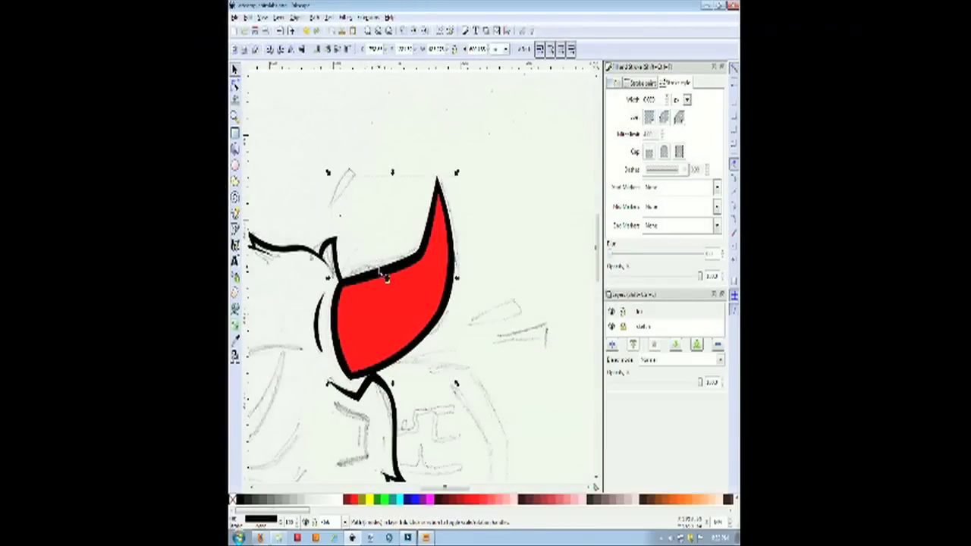
{"action": "mouse_move", "coordinate": [386, 278]}
{"action": "left_mouse_down"}
{"action": "mouse_move", "coordinate": [421, 334]}
{"action": "mouse_move", "coordinate": [470, 351]}
{"action": "mouse_move", "coordinate": [397, 281]}
{"action": "left_mouse_up"}
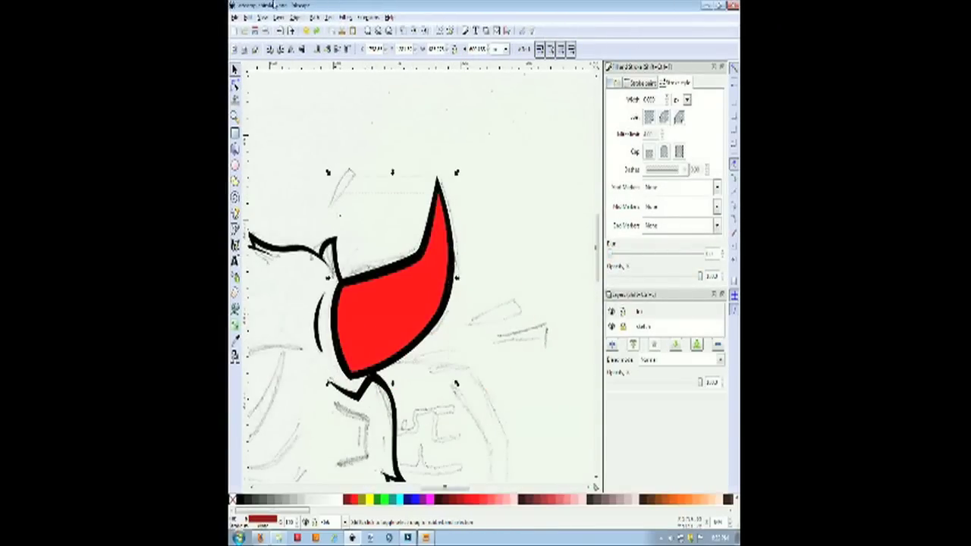
{"action": "left_click", "coordinate": [313, 18]}
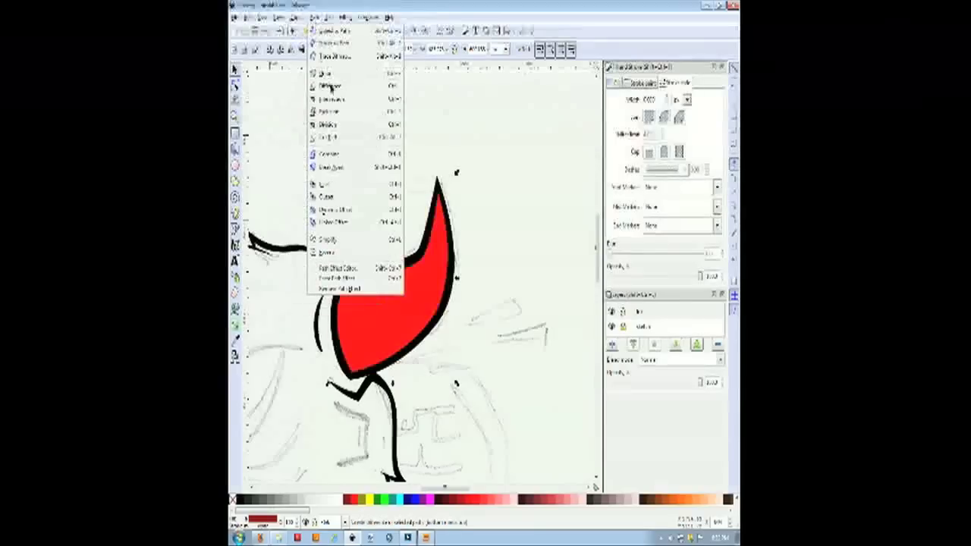
{"action": "left_click", "coordinate": [331, 85]}
{"action": "mouse_move", "coordinate": [393, 269]}
{"action": "left_mouse_down"}
{"action": "mouse_move", "coordinate": [405, 276]}
{"action": "mouse_move", "coordinate": [383, 265]}
{"action": "left_mouse_up"}
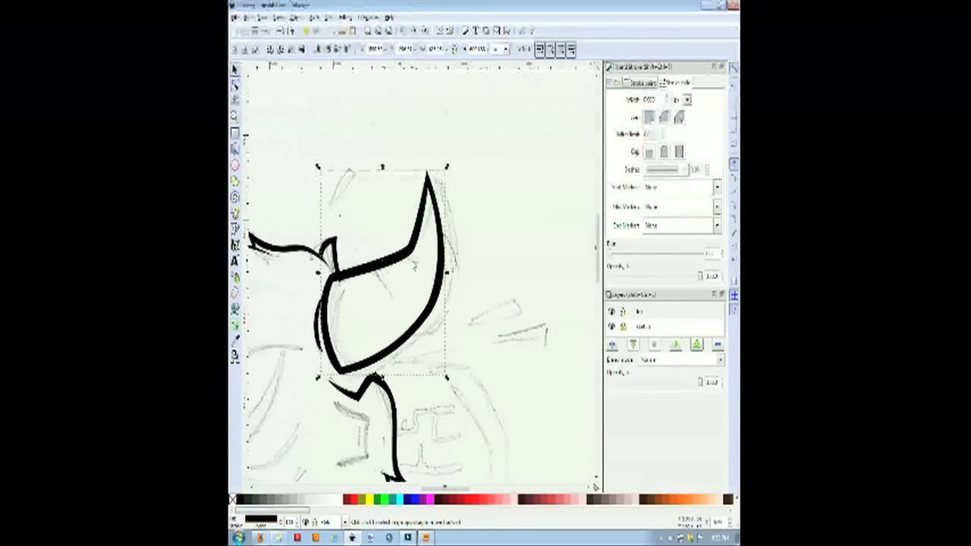
{"action": "key", "text": "ctrl+z"}
{"action": "left_click", "coordinate": [492, 291]}
Draw a short tapered accent mark inside the right horn at its upper edge, curved and filled black.
{"action": "key", "text": "p"}
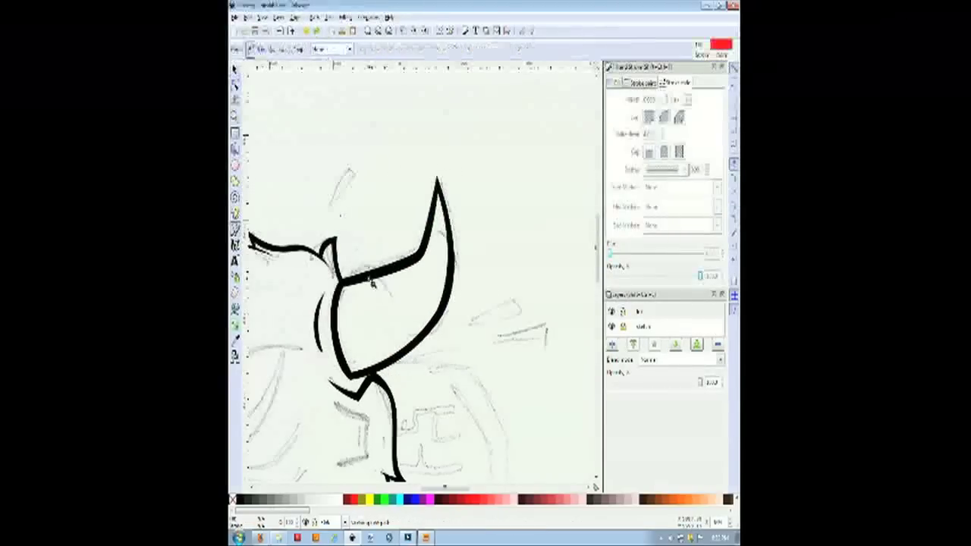
{"action": "left_click_drag", "start_coordinate": [370, 272], "coordinate": [395, 297]}
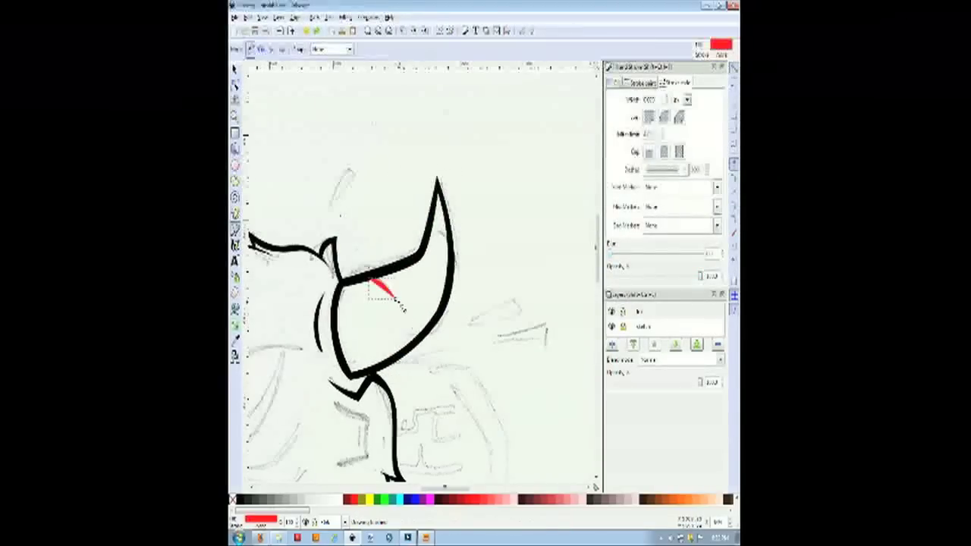
{"action": "left_click", "coordinate": [236, 85]}
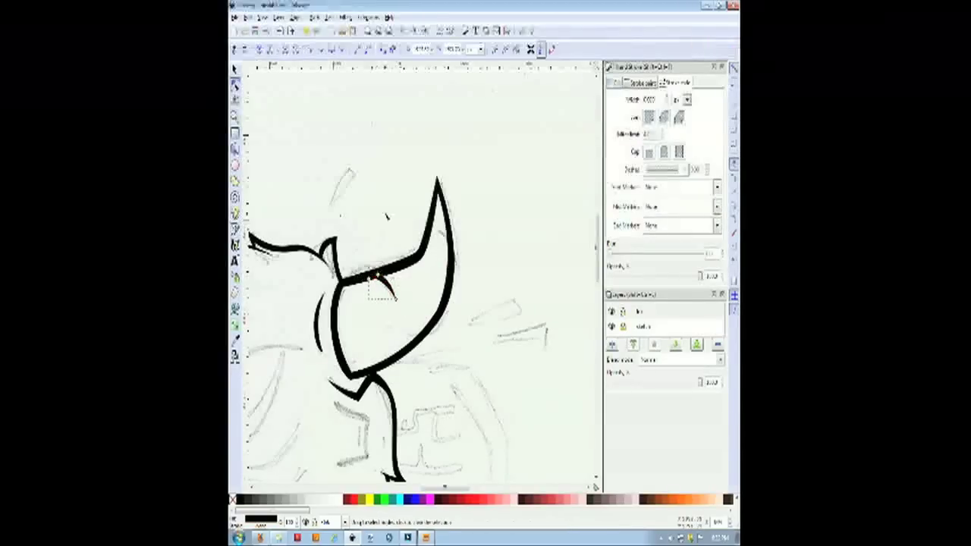
Add two more tapered black accent marks inside the right horn, near the tip and along the lower outer edge.
{"action": "left_click", "coordinate": [235, 229]}
{"action": "left_click", "coordinate": [440, 233]}
{"action": "left_click_drag", "start_coordinate": [449, 244], "coordinate": [452, 260]}
{"action": "left_click", "coordinate": [439, 233]}
{"action": "left_click", "coordinate": [415, 319]}
{"action": "left_click_drag", "start_coordinate": [396, 355], "coordinate": [391, 374]}
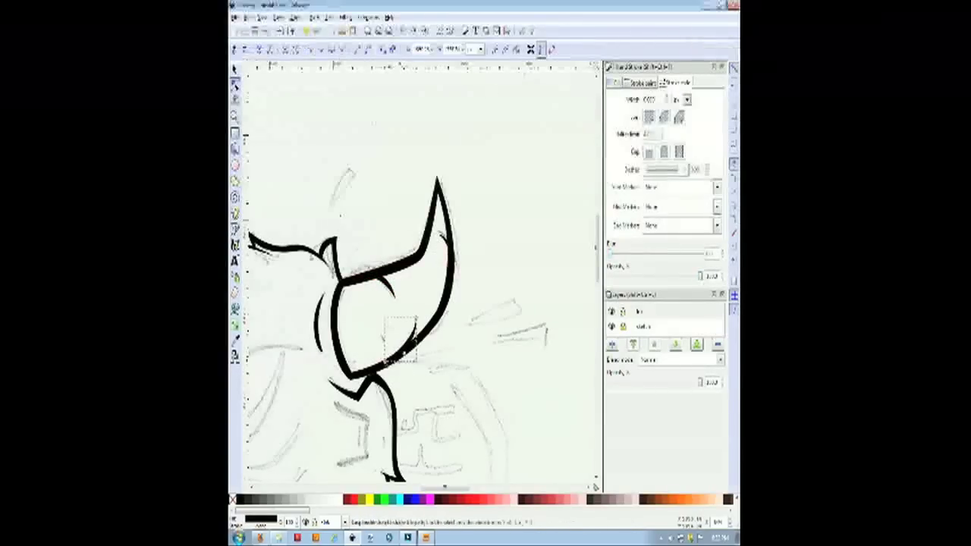
Trace the angular bracket mark below the right horn as a tapered black filled shape.
{"action": "scroll", "coordinate": [391, 376], "scroll_direction": "down", "scroll_amount": 5}
{"action": "left_click", "coordinate": [335, 234]}
{"action": "left_click", "coordinate": [369, 246]}
{"action": "left_click", "coordinate": [368, 283]}
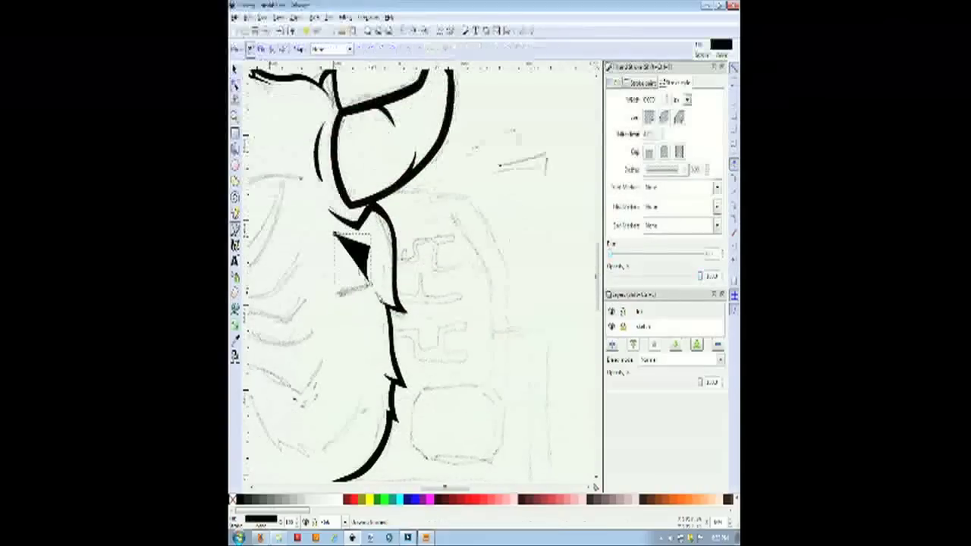
{"action": "left_click", "coordinate": [338, 294]}
{"action": "left_click", "coordinate": [367, 283]}
Bend the bracket mark to follow the sketch and add a small black arc inside it.
{"action": "left_click_drag", "start_coordinate": [368, 249], "coordinate": [375, 247]}
{"action": "left_click", "coordinate": [358, 255]}
{"action": "left_click", "coordinate": [360, 275]}
{"action": "left_click", "coordinate": [235, 69]}
{"action": "scroll", "coordinate": [379, 303], "scroll_direction": "down", "scroll_amount": 1}
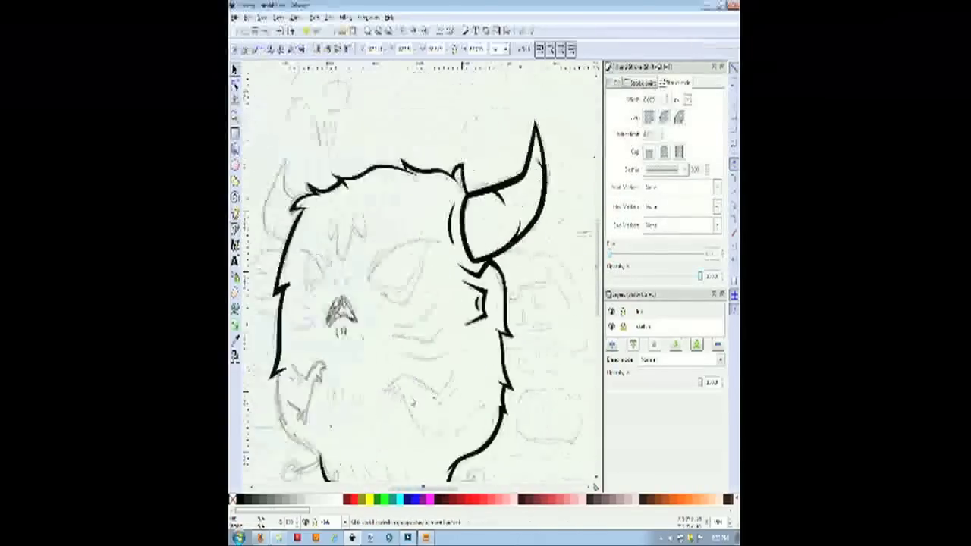
{"action": "scroll", "coordinate": [422, 341], "scroll_direction": "down", "scroll_amount": 2}
{"action": "left_click_drag", "start_coordinate": [435, 488], "coordinate": [431, 488]}
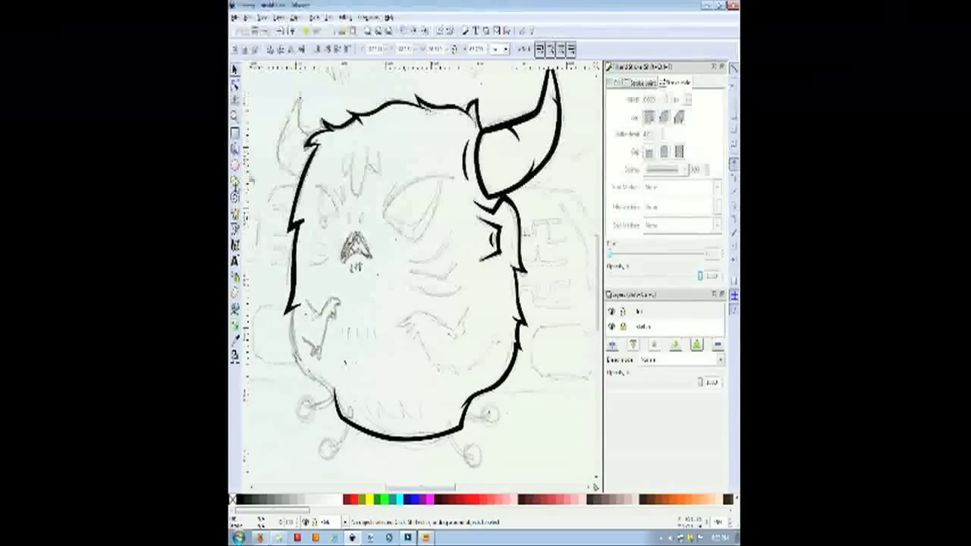
{"action": "key", "text": "z"}
{"action": "left_click_drag", "start_coordinate": [317, 209], "coordinate": [458, 305]}
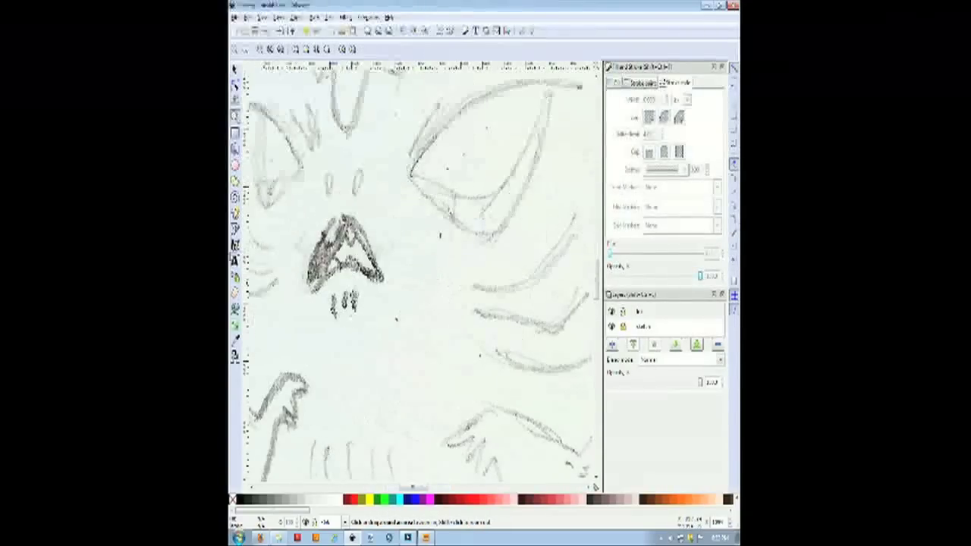
{"action": "key", "text": "b"}
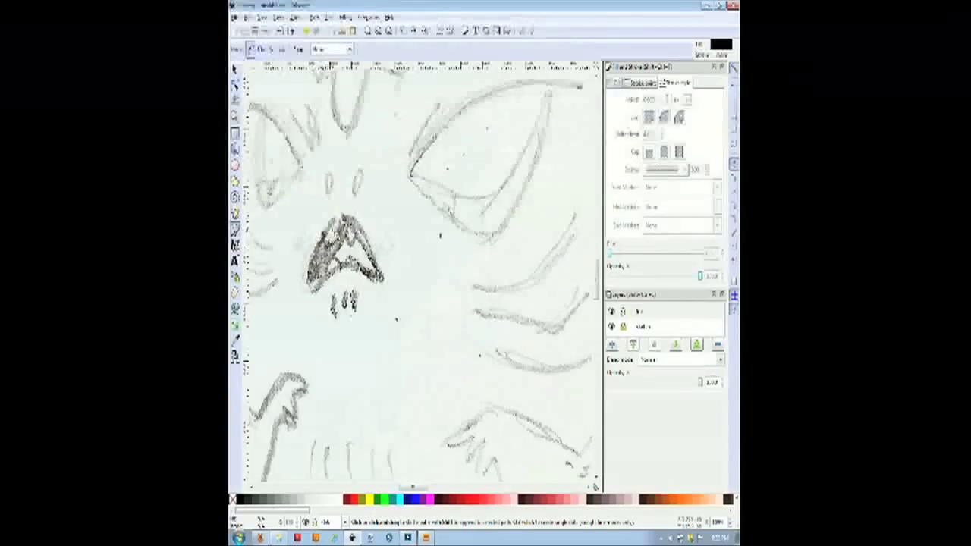
{"action": "left_click", "coordinate": [345, 221]}
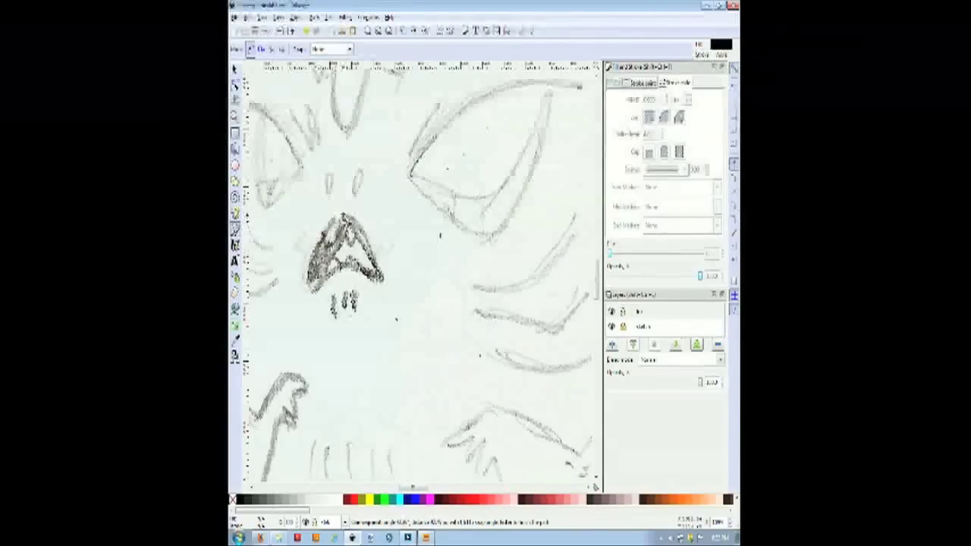
{"action": "mouse_move", "coordinate": [344, 215]}
{"action": "left_mouse_down"}
{"action": "mouse_move", "coordinate": [372, 219]}
{"action": "mouse_move", "coordinate": [361, 215]}
{"action": "left_mouse_up"}
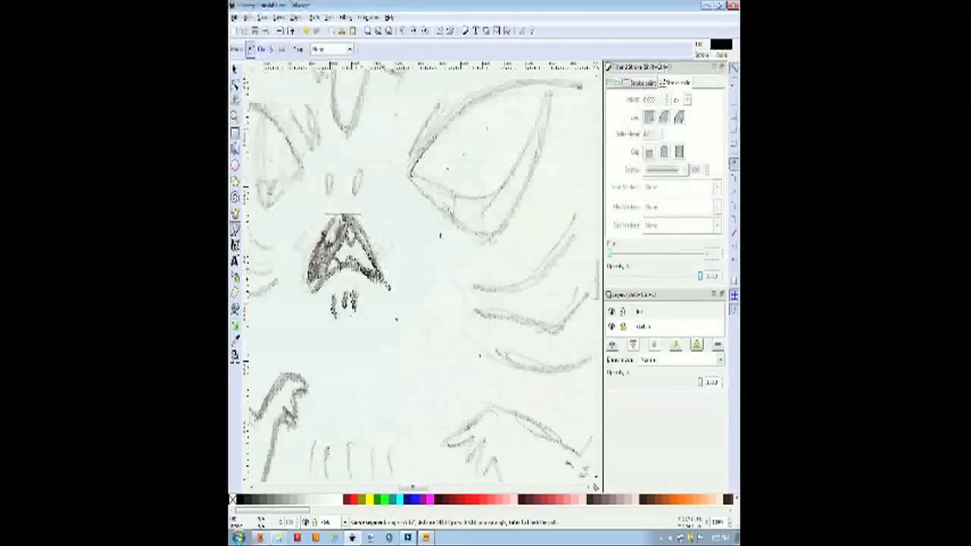
{"action": "key", "text": "Return"}
{"action": "key", "text": "ctrl+z"}
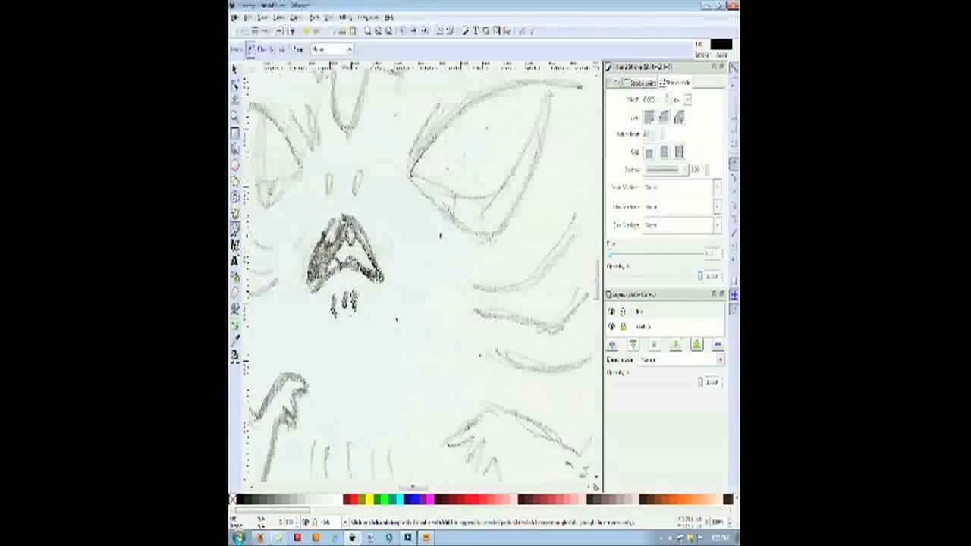
Trace the outer contour of the monster's mouth as a closed, black filled shape.
{"action": "left_click", "coordinate": [315, 253]}
{"action": "left_click_drag", "start_coordinate": [345, 216], "coordinate": [363, 218]}
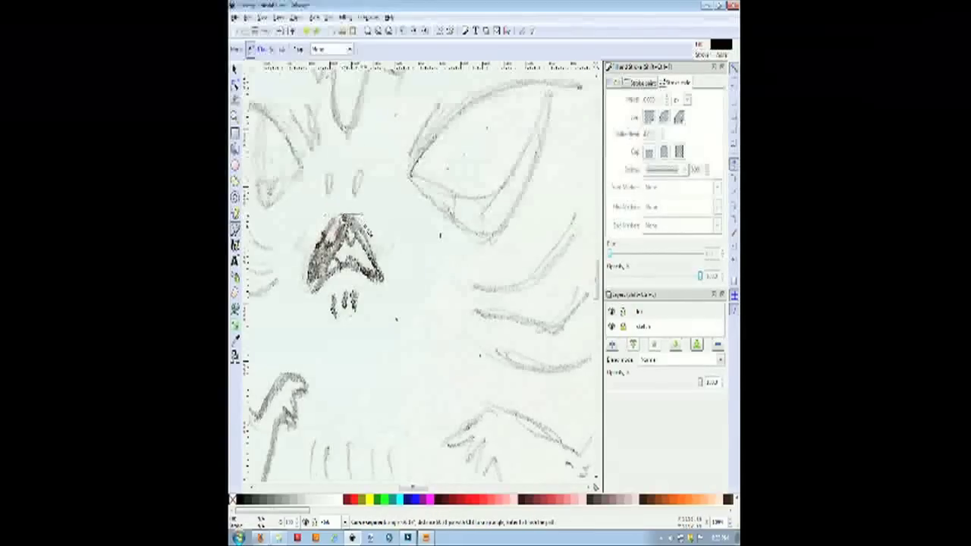
{"action": "left_click_drag", "start_coordinate": [383, 286], "coordinate": [385, 291]}
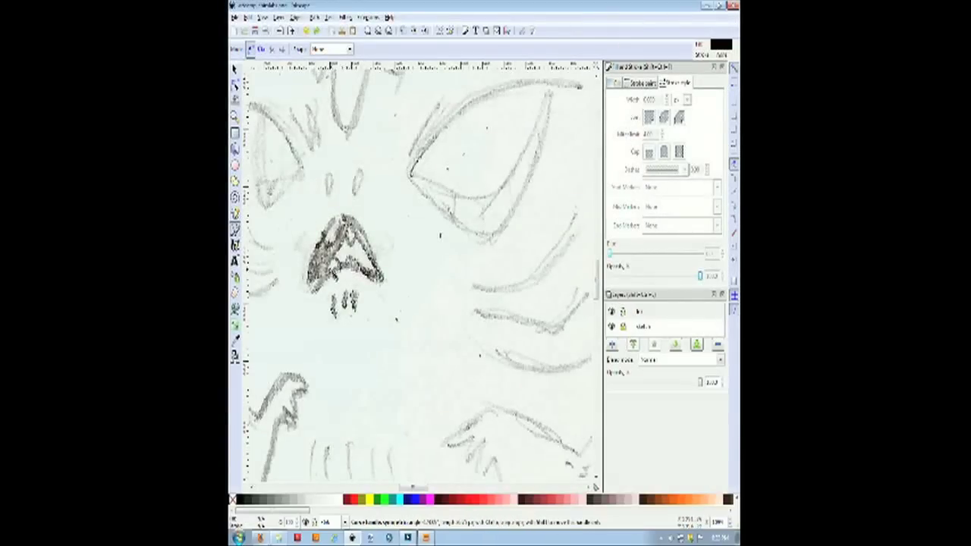
{"action": "left_click_drag", "start_coordinate": [310, 291], "coordinate": [303, 288]}
{"action": "key", "text": "Return"}
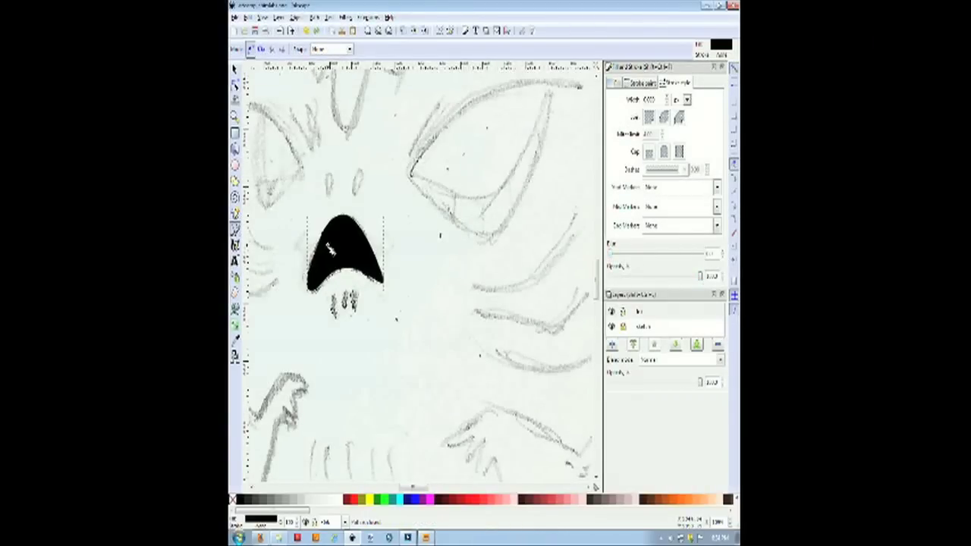
Draw a smaller closed shape inside the black mouth, following its contour with a thin margin.
{"action": "left_click", "coordinate": [320, 252]}
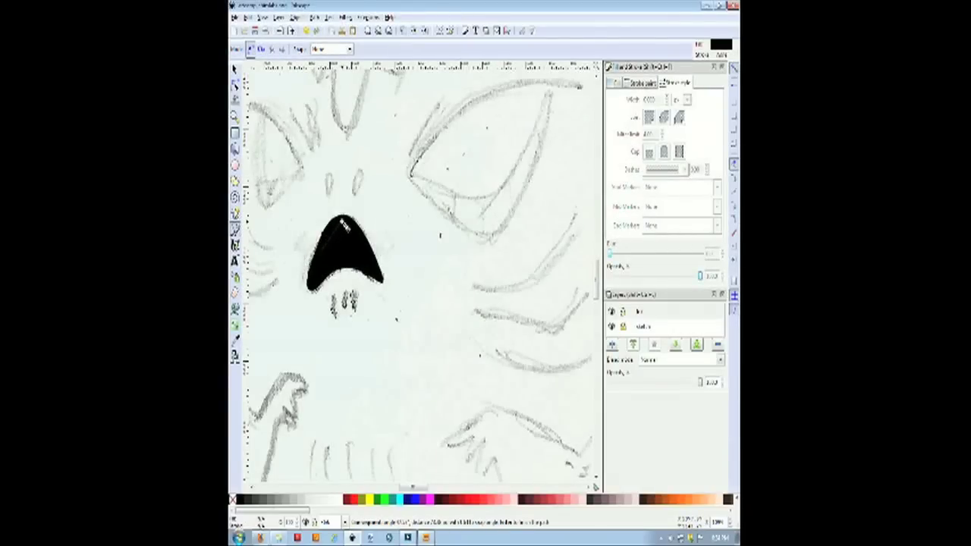
{"action": "left_click_drag", "start_coordinate": [342, 221], "coordinate": [361, 225]}
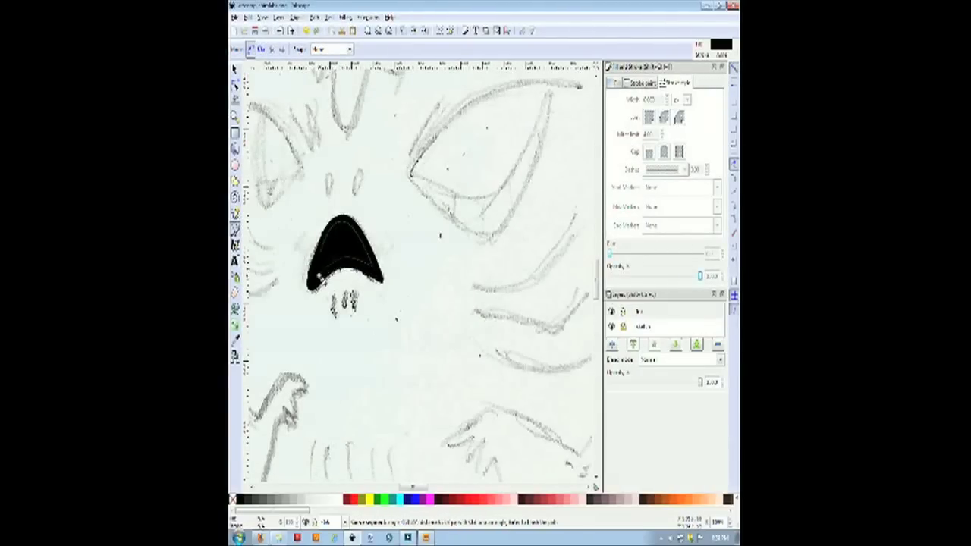
{"action": "left_click_drag", "start_coordinate": [312, 280], "coordinate": [311, 284]}
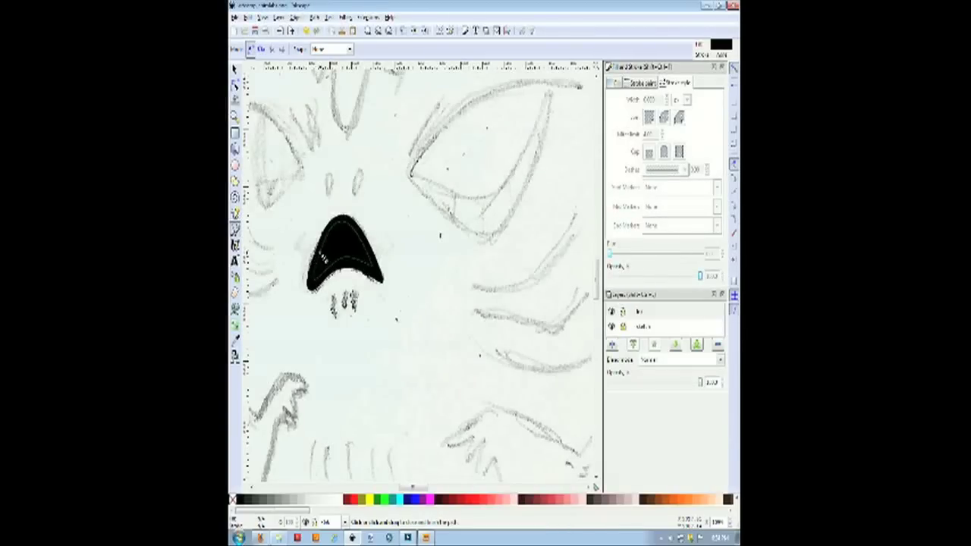
{"action": "left_click", "coordinate": [320, 254]}
Subtract the inner shape from the black mouth silhouette with Difference and deselect the result.
{"action": "left_click", "coordinate": [234, 69]}
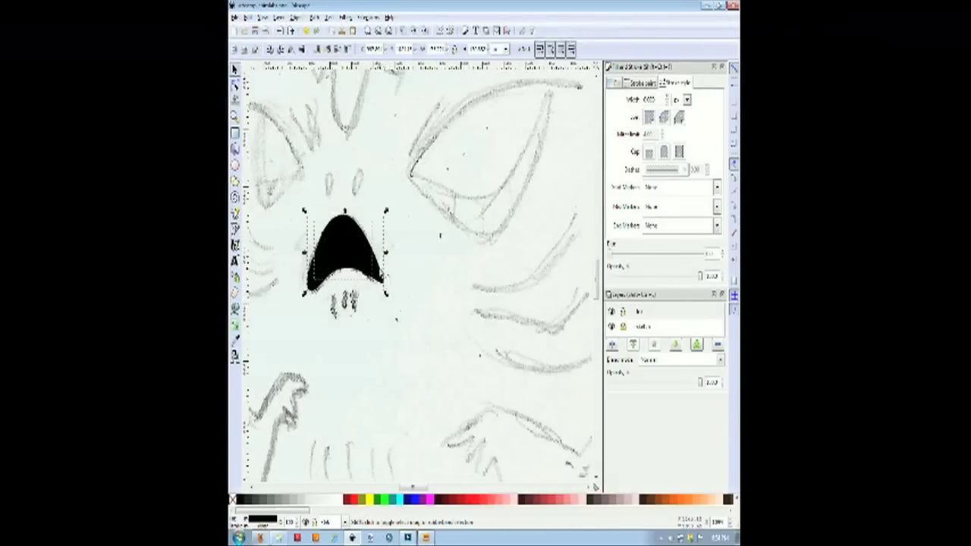
{"action": "left_click", "coordinate": [314, 17]}
{"action": "left_click", "coordinate": [329, 86]}
{"action": "left_click", "coordinate": [400, 262]}
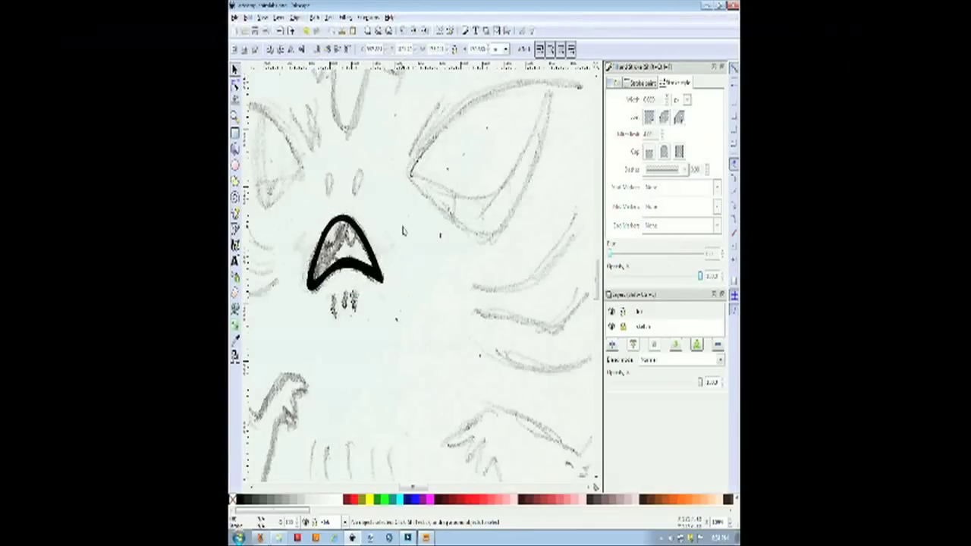
Trace the shaded areas around the teeth inside the mouth as black filled shapes, and deselect them.
{"action": "left_click", "coordinate": [235, 229]}
{"action": "left_click", "coordinate": [327, 244]}
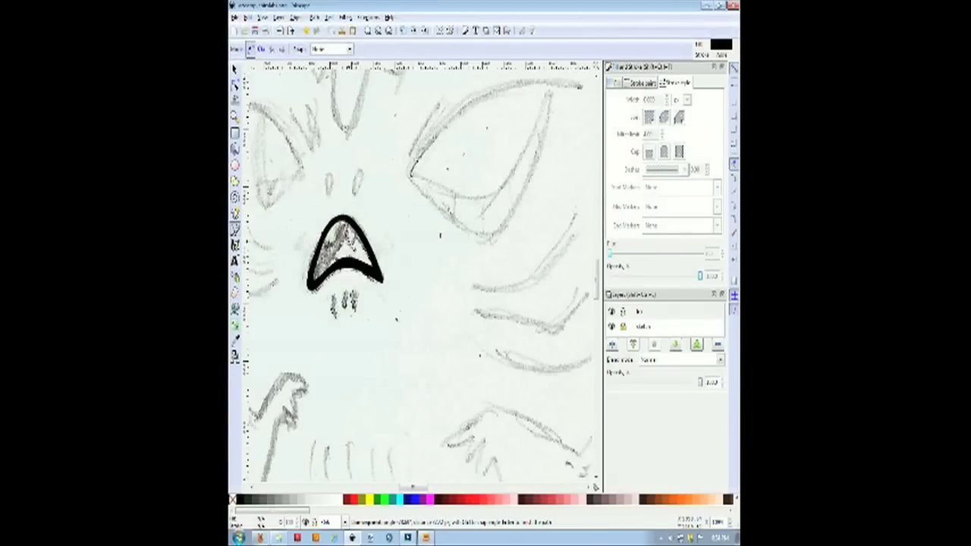
{"action": "left_click_drag", "start_coordinate": [357, 241], "coordinate": [360, 237]}
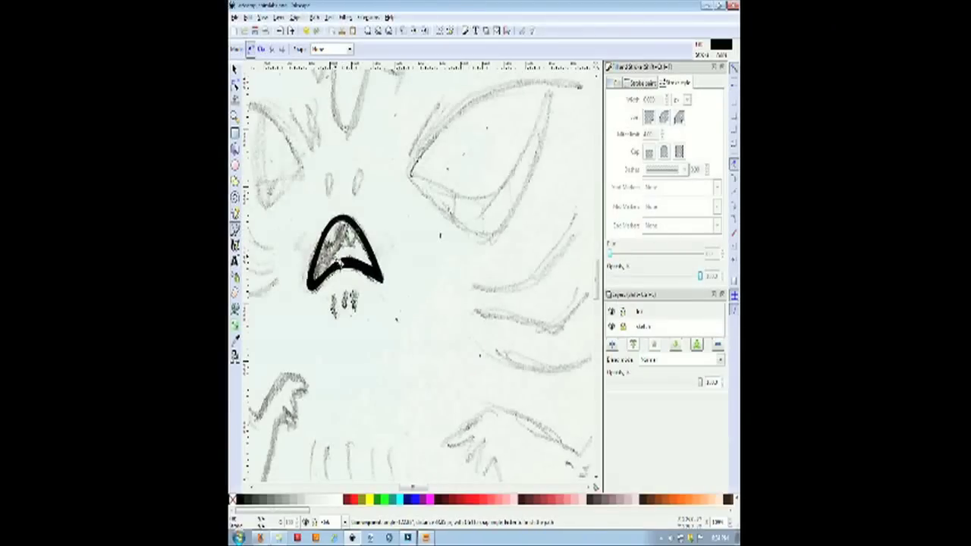
{"action": "left_click_drag", "start_coordinate": [340, 264], "coordinate": [343, 270]}
{"action": "left_click", "coordinate": [338, 266]}
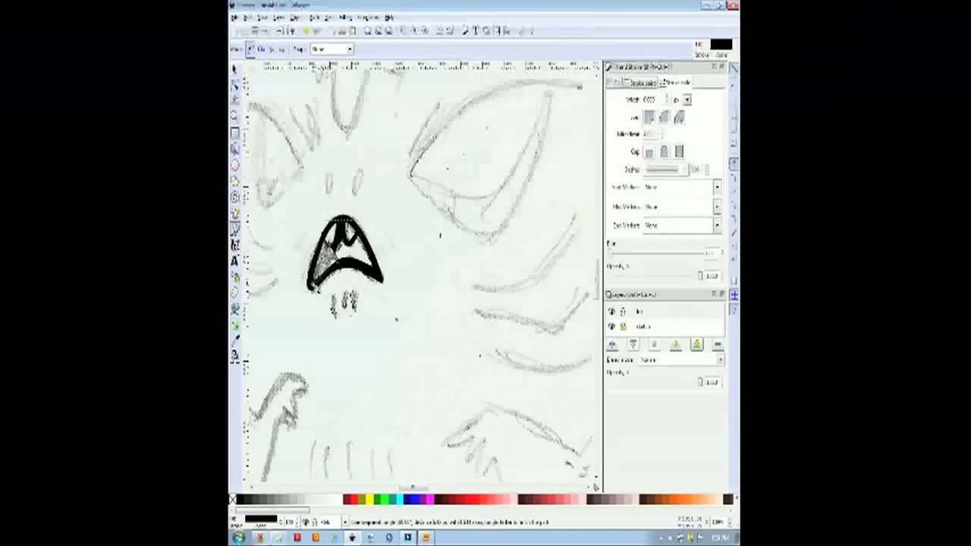
{"action": "left_click", "coordinate": [313, 274]}
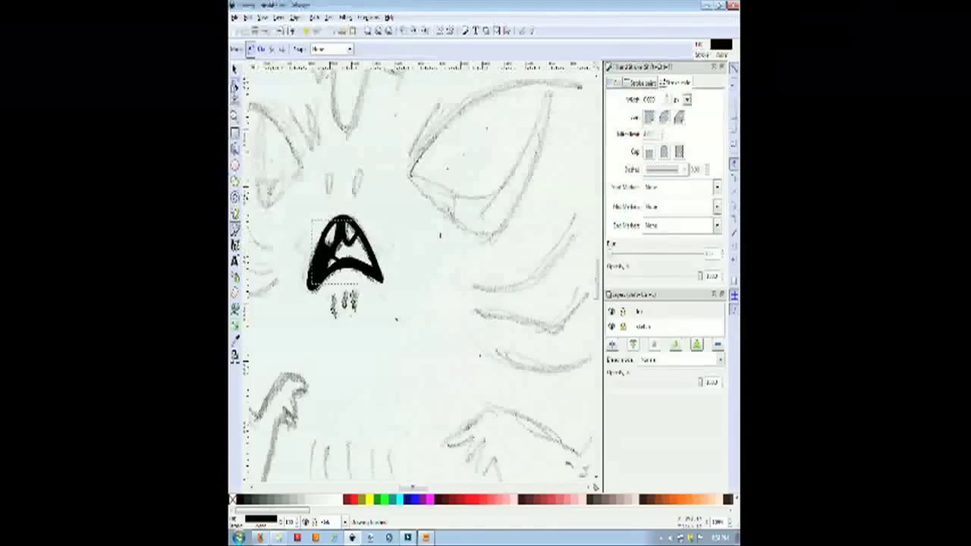
{"action": "left_click", "coordinate": [235, 70]}
{"action": "left_click", "coordinate": [321, 138]}
Trace the missing lower-left body outline as two tapered black shapes joining the side tuft to the bottom line.
{"action": "scroll", "coordinate": [349, 210], "scroll_direction": "down", "scroll_amount": 7}
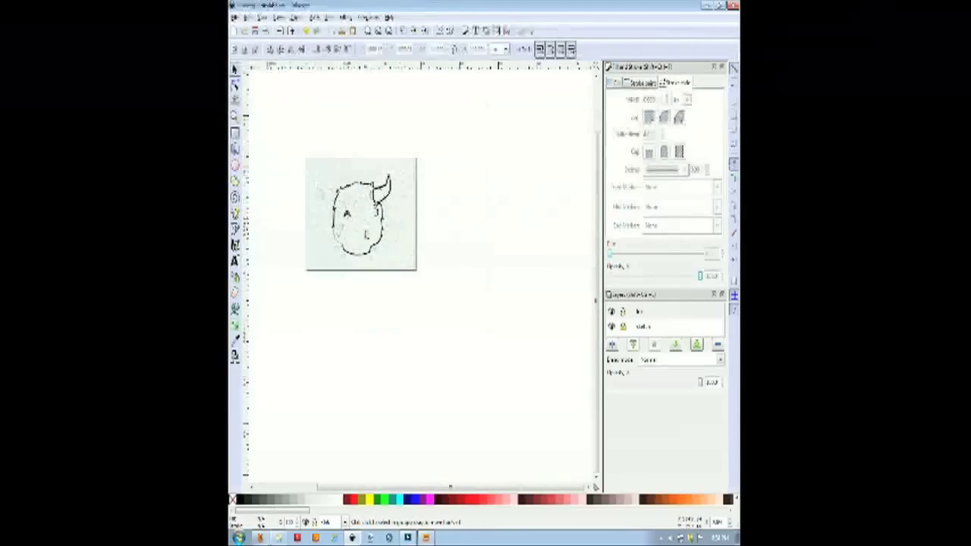
{"action": "scroll", "coordinate": [359, 213], "scroll_direction": "up", "scroll_amount": 10}
{"action": "scroll", "coordinate": [363, 228], "scroll_direction": "down", "scroll_amount": 6}
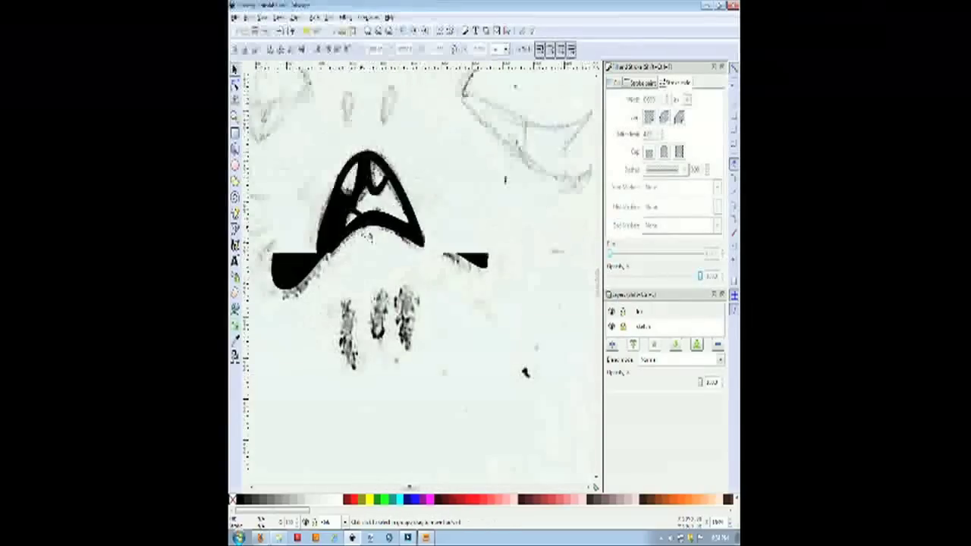
{"action": "scroll", "coordinate": [367, 240], "scroll_direction": "up", "scroll_amount": 1}
{"action": "scroll", "coordinate": [365, 239], "scroll_direction": "down", "scroll_amount": 1}
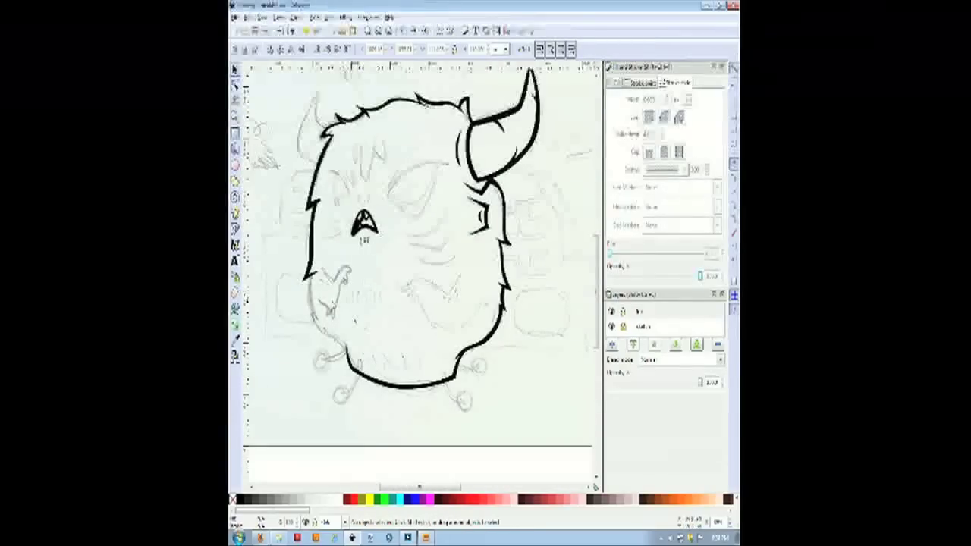
{"action": "scroll", "coordinate": [334, 303], "scroll_direction": "up", "scroll_amount": 5}
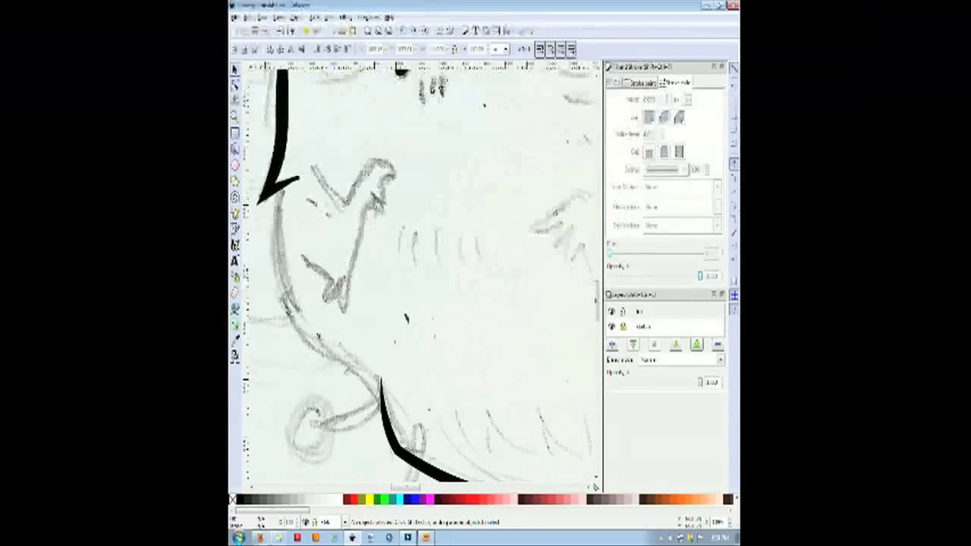
{"action": "key", "text": "b"}
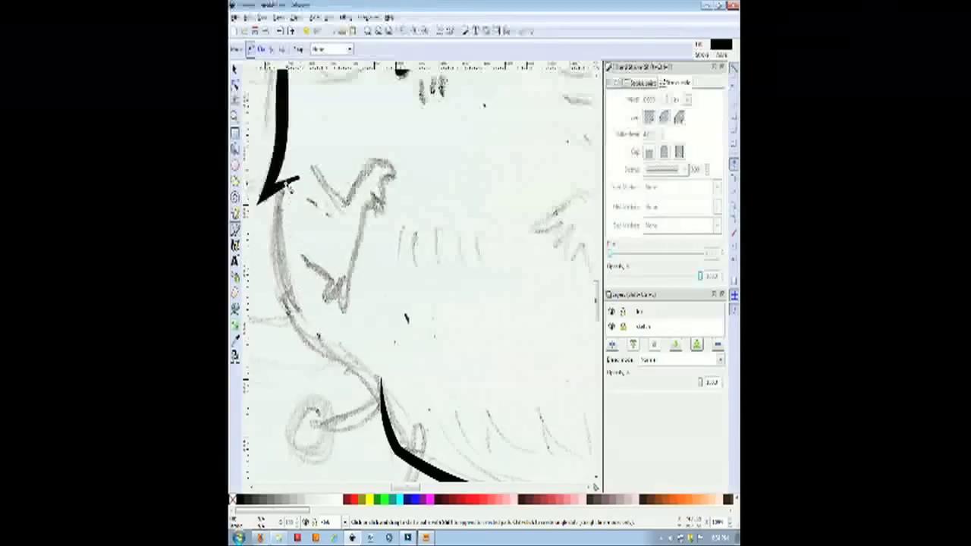
{"action": "left_click", "coordinate": [287, 189]}
{"action": "mouse_move", "coordinate": [299, 311]}
{"action": "left_mouse_down"}
{"action": "mouse_move", "coordinate": [322, 343]}
{"action": "mouse_move", "coordinate": [375, 372]}
{"action": "left_mouse_up"}
{"action": "left_click", "coordinate": [284, 189]}
{"action": "left_click", "coordinate": [292, 296]}
{"action": "left_click", "coordinate": [381, 382]}
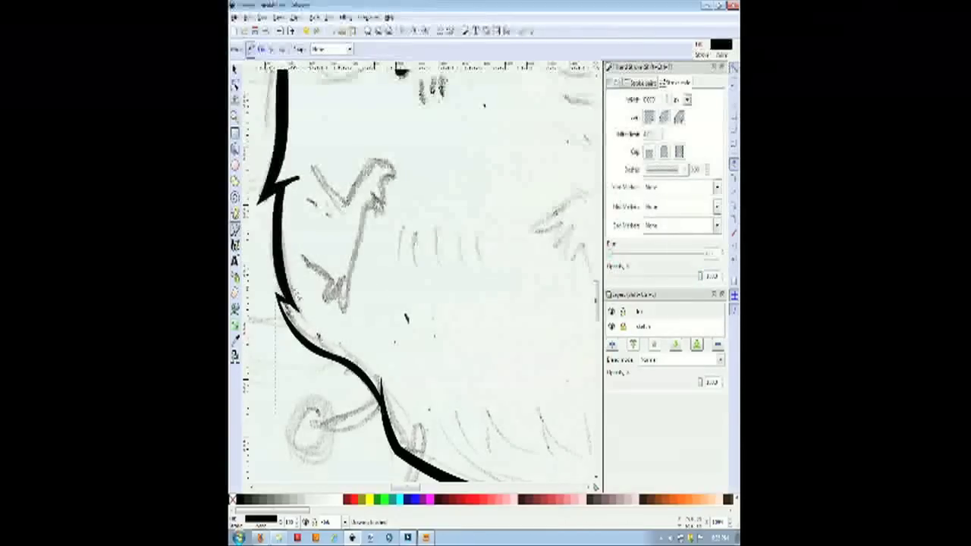
Reshape the curve of the new lower-left body outline to follow the sketch, and deselect it.
{"action": "left_click", "coordinate": [319, 336]}
{"action": "left_click_drag", "start_coordinate": [318, 337], "coordinate": [332, 315]}
{"action": "left_click", "coordinate": [305, 305]}
{"action": "left_click", "coordinate": [476, 311]}
Trace the left horn as a tapered black outline with a short accent line inside its outer edge.
{"action": "scroll", "coordinate": [475, 311], "scroll_direction": "down", "scroll_amount": 3}
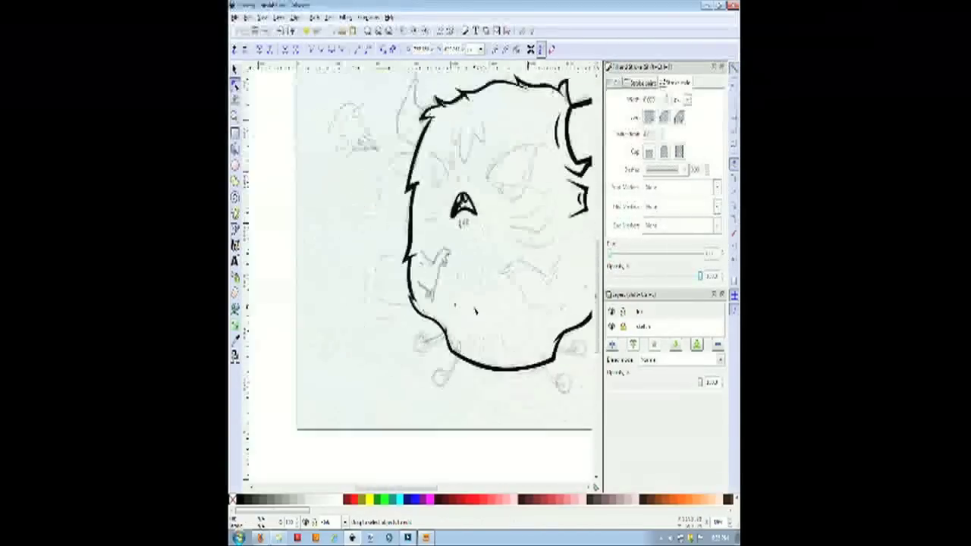
{"action": "left_click_drag", "start_coordinate": [475, 309], "coordinate": [414, 306]}
{"action": "scroll", "coordinate": [353, 82], "scroll_direction": "up", "scroll_amount": 3}
{"action": "key", "text": "b"}
{"action": "left_click", "coordinate": [360, 96]}
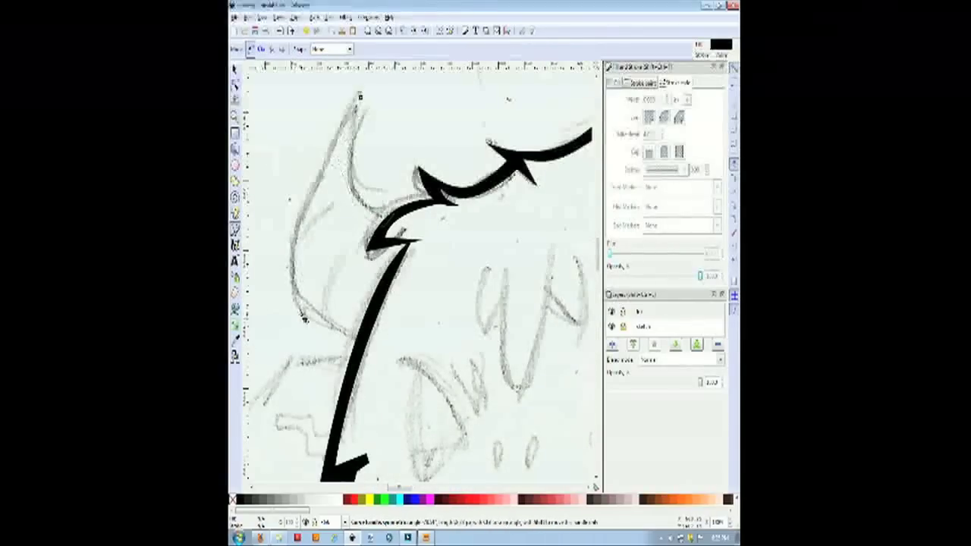
{"action": "left_click_drag", "start_coordinate": [288, 267], "coordinate": [287, 331]}
{"action": "left_click", "coordinate": [360, 96]}
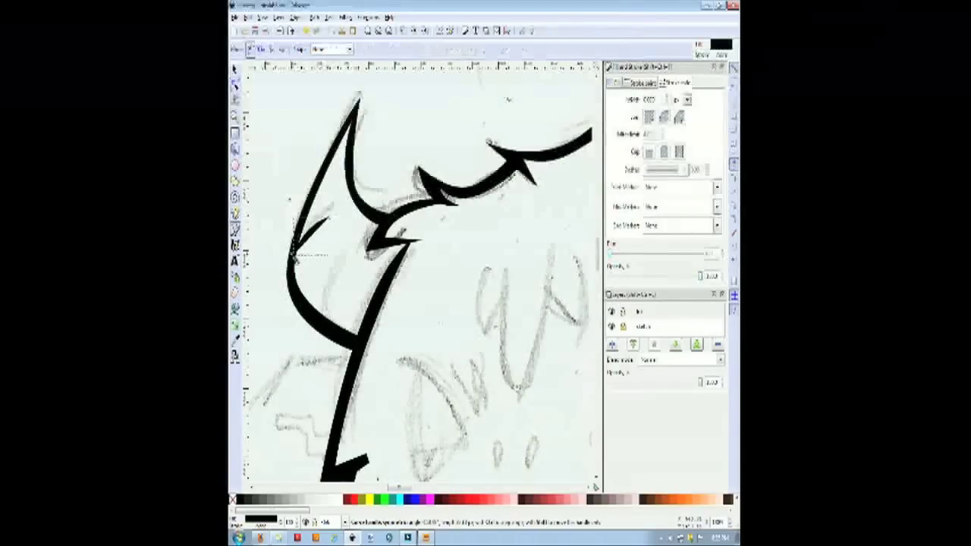
{"action": "key", "text": "F2"}
{"action": "left_click", "coordinate": [448, 275]}
Trace the top wrinkle below the large eye as a tapered black filled curve.
{"action": "scroll", "coordinate": [448, 275], "scroll_direction": "down", "scroll_amount": 4}
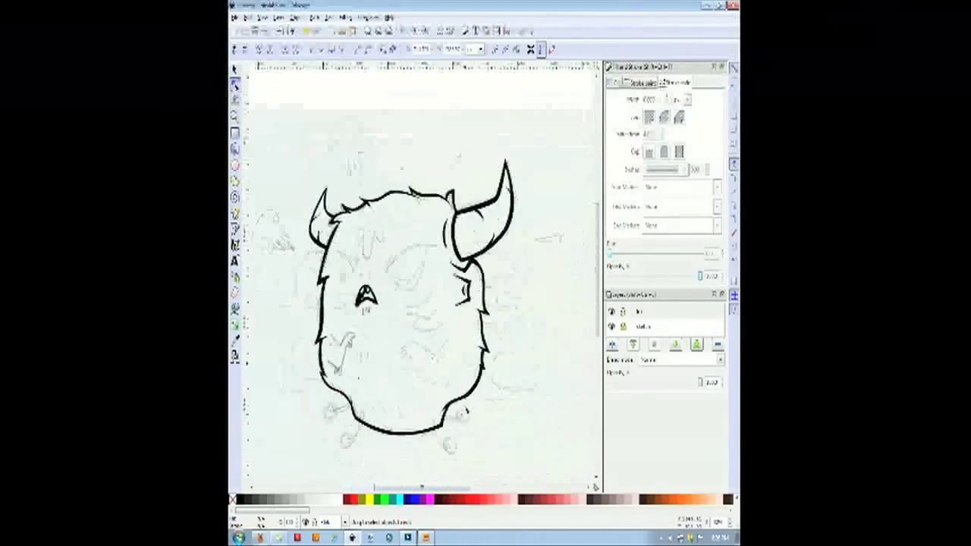
{"action": "key", "text": "F3"}
{"action": "left_click_drag", "start_coordinate": [364, 231], "coordinate": [476, 350]}
{"action": "key", "text": "b"}
{"action": "left_click", "coordinate": [377, 324]}
{"action": "left_click", "coordinate": [469, 263]}
{"action": "left_click_drag", "start_coordinate": [437, 320], "coordinate": [418, 330]}
{"action": "left_click", "coordinate": [377, 323]}
Trace the two lower wrinkles below the large eye as tapered black curves following the sketch.
{"action": "left_click", "coordinate": [380, 347]}
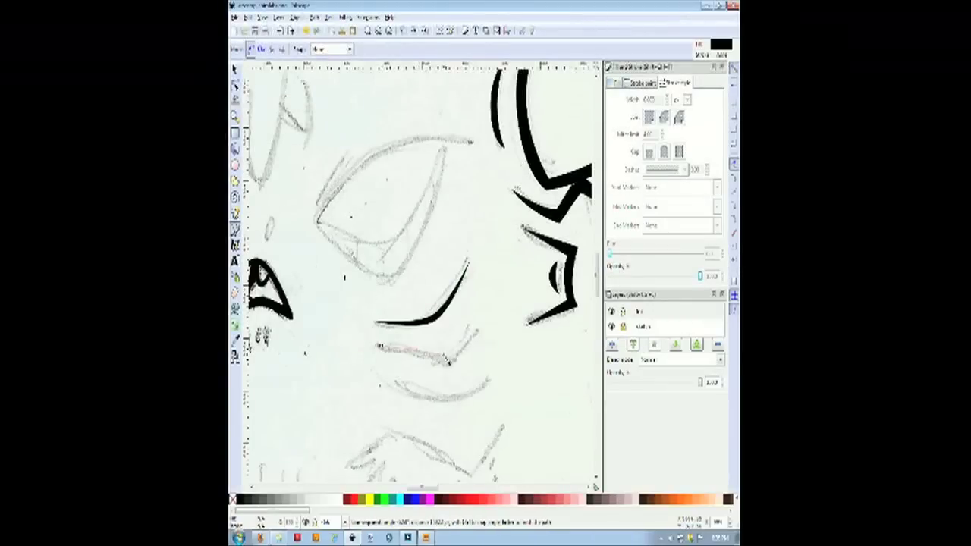
{"action": "left_click", "coordinate": [479, 323]}
{"action": "left_click", "coordinate": [379, 347]}
{"action": "left_click", "coordinate": [400, 380]}
{"action": "left_click", "coordinate": [490, 352]}
{"action": "left_click", "coordinate": [400, 379]}
{"action": "key", "text": "space"}
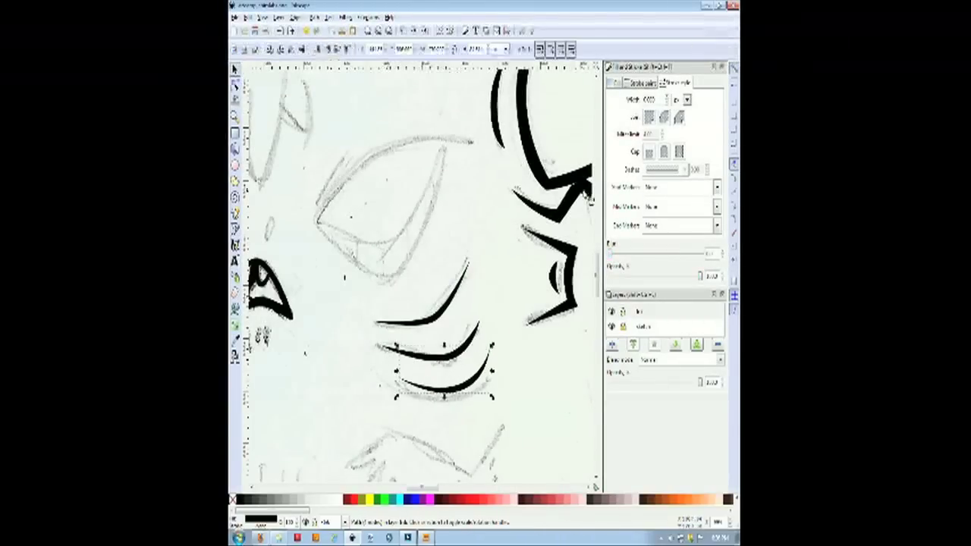
Trace two short tapered accent lines beside the upper-left edge of the large eye as black filled shapes.
{"action": "scroll", "coordinate": [405, 161], "scroll_direction": "left", "scroll_amount": 2}
{"action": "key", "text": "b"}
{"action": "left_click", "coordinate": [402, 157]}
{"action": "left_click_drag", "start_coordinate": [378, 203], "coordinate": [375, 217]}
{"action": "left_click", "coordinate": [402, 157]}
{"action": "left_click", "coordinate": [378, 220]}
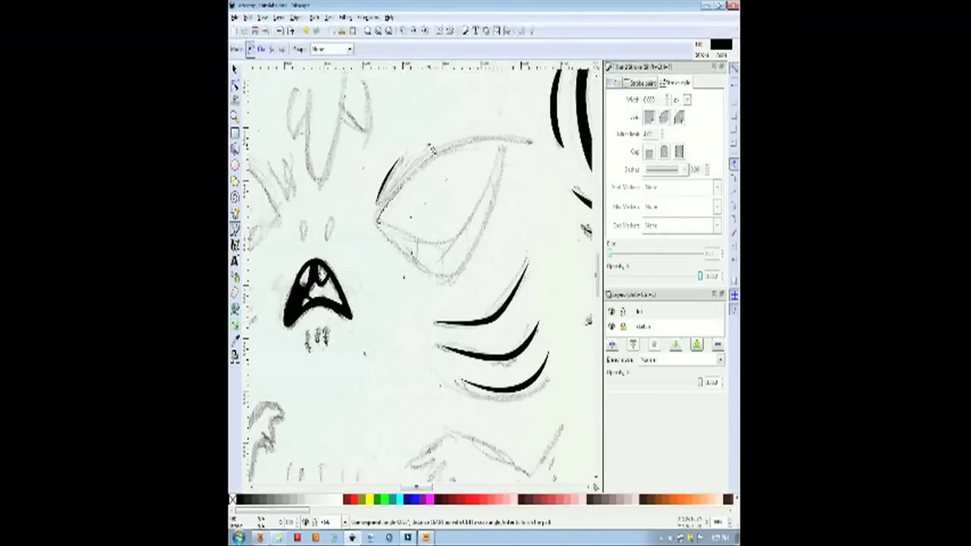
{"action": "left_click_drag", "start_coordinate": [438, 137], "coordinate": [480, 122]}
{"action": "key", "text": "Return"}
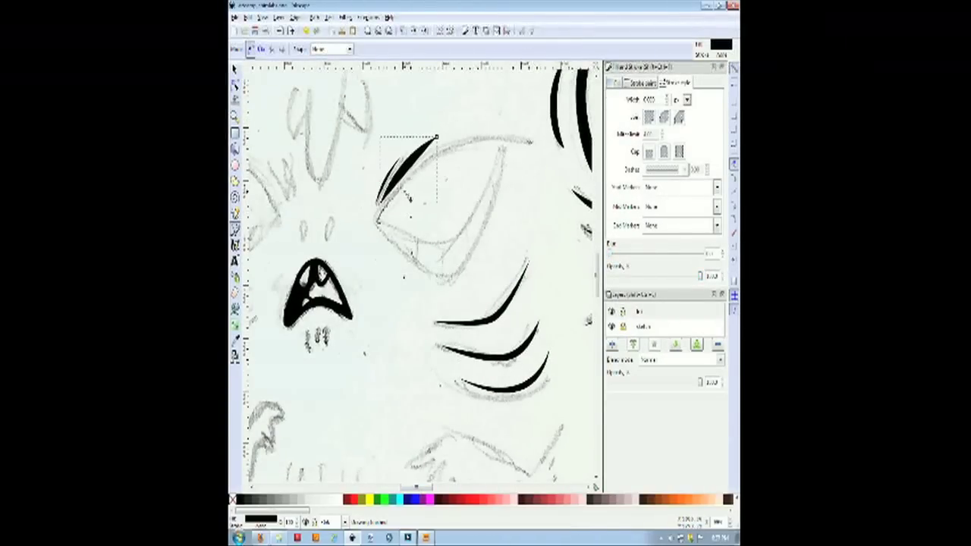
{"action": "left_click", "coordinate": [380, 204]}
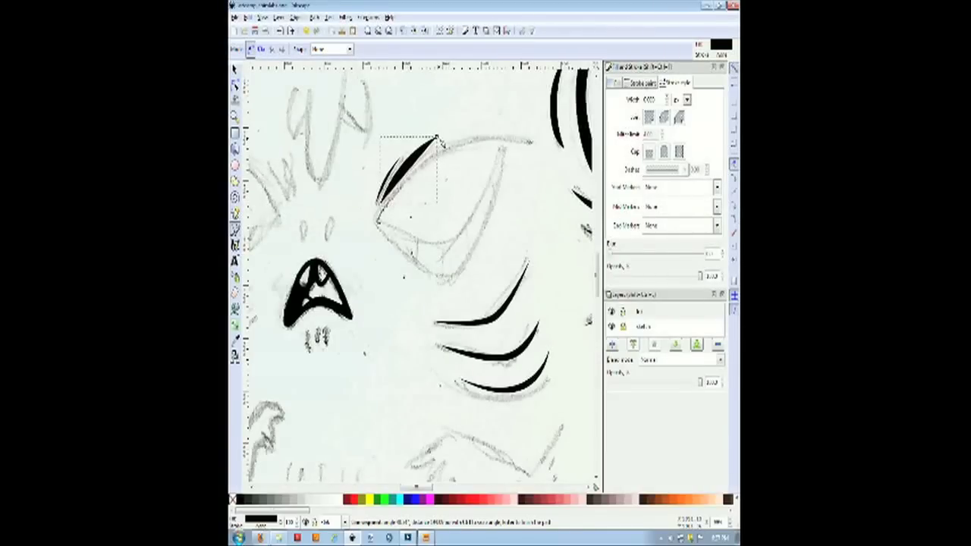
{"action": "left_click_drag", "start_coordinate": [438, 137], "coordinate": [460, 126]}
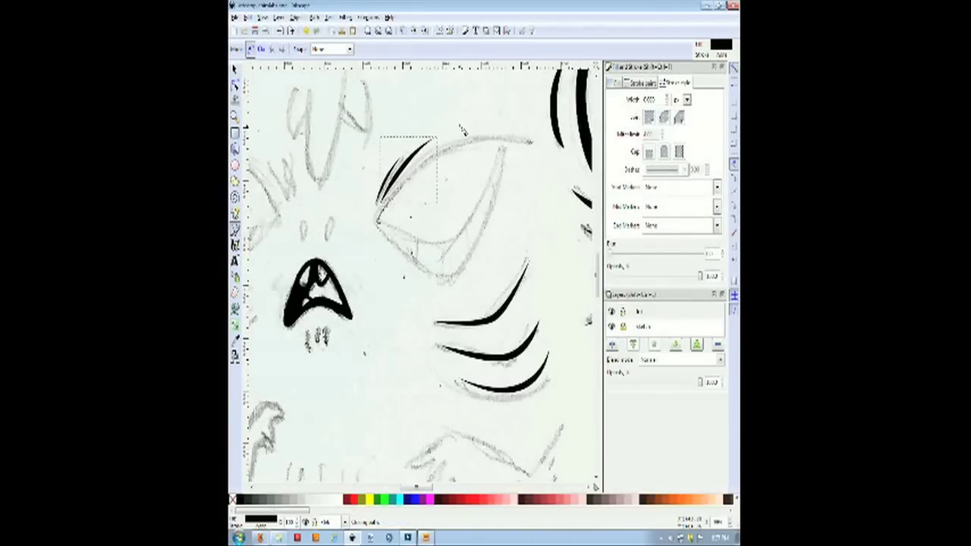
Detach the Fill and Stroke dialog into a floating window and collapse it to the edge of the dock.
{"action": "left_click", "coordinate": [236, 71]}
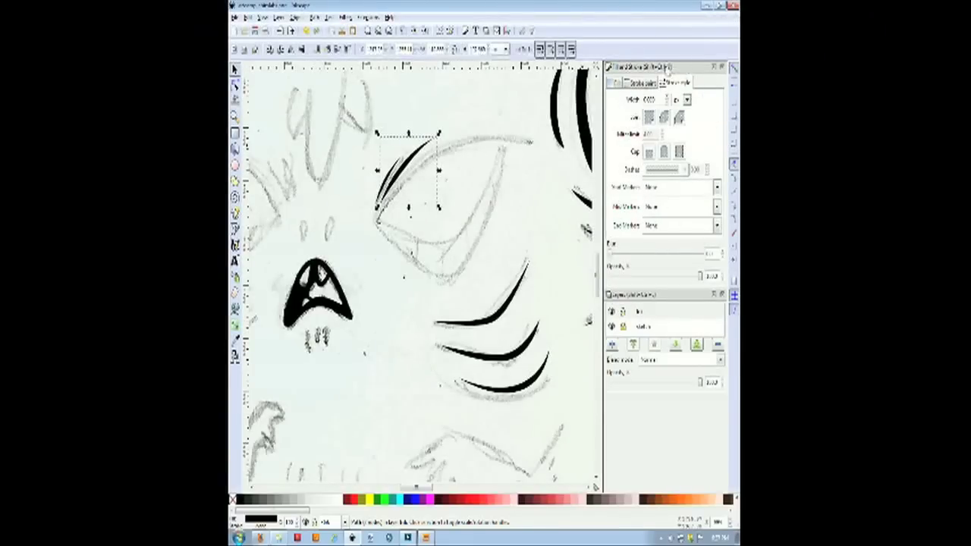
{"action": "mouse_move", "coordinate": [669, 379]}
{"action": "left_mouse_down"}
{"action": "mouse_move", "coordinate": [669, 425]}
{"action": "mouse_move", "coordinate": [437, 168]}
{"action": "mouse_move", "coordinate": [322, 165]}
{"action": "mouse_move", "coordinate": [408, 108]}
{"action": "mouse_move", "coordinate": [641, 176]}
{"action": "mouse_move", "coordinate": [685, 81]}
{"action": "mouse_move", "coordinate": [611, 92]}
{"action": "left_mouse_up"}
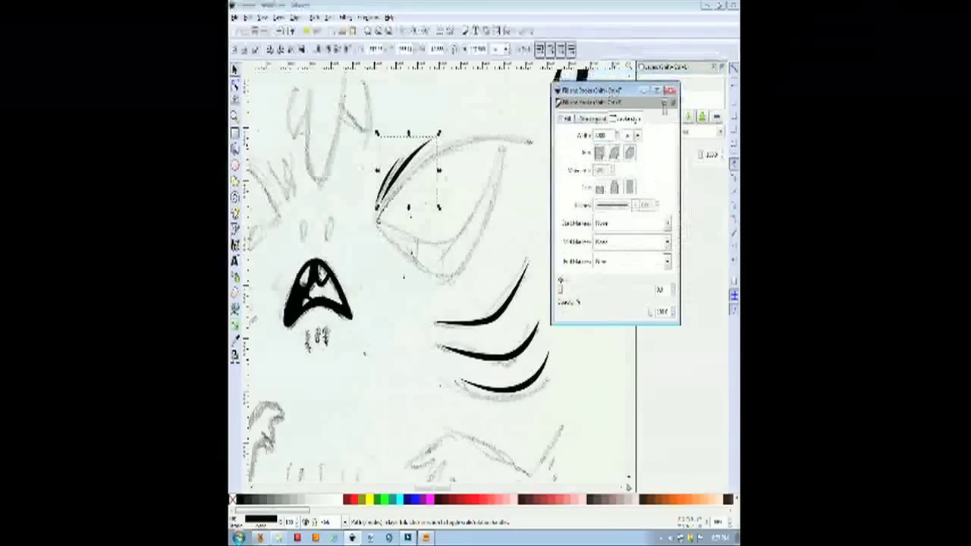
{"action": "left_click", "coordinate": [664, 103]}
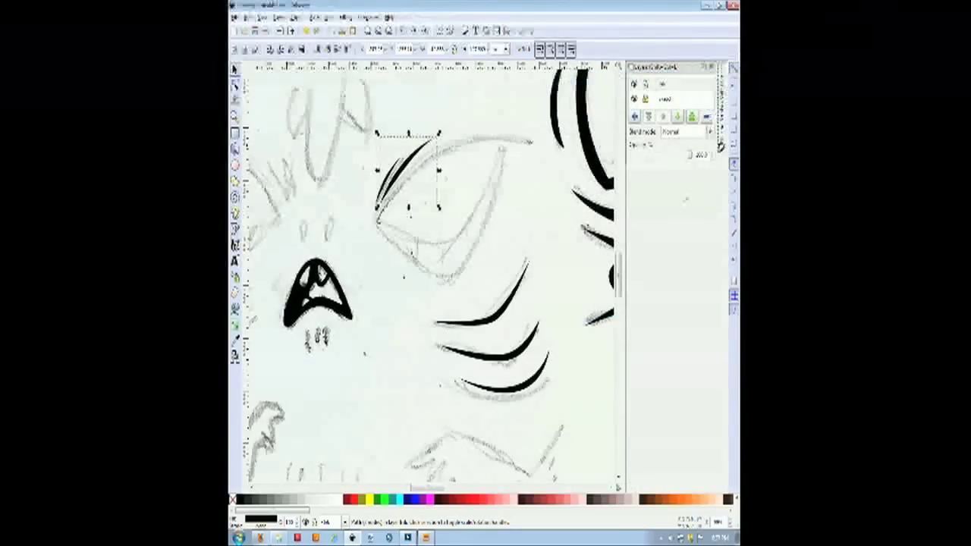
{"action": "mouse_move", "coordinate": [720, 145]}
{"action": "left_mouse_down"}
{"action": "mouse_move", "coordinate": [639, 108]}
{"action": "mouse_move", "coordinate": [677, 173]}
{"action": "mouse_move", "coordinate": [693, 170]}
{"action": "mouse_move", "coordinate": [717, 63]}
{"action": "mouse_move", "coordinate": [740, 47]}
{"action": "mouse_move", "coordinate": [740, 64]}
{"action": "left_mouse_up"}
{"action": "left_click_drag", "start_coordinate": [662, 10], "coordinate": [509, 111]}
{"action": "left_click", "coordinate": [557, 120]}
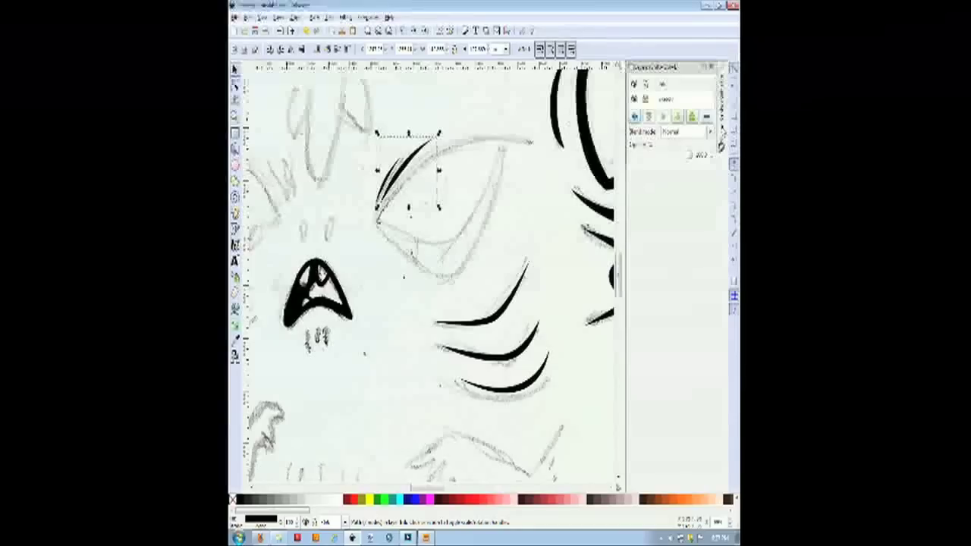
Restore the collapsed Fill and Stroke dialog and place it as a floating window below the Layers dialog.
{"action": "left_click", "coordinate": [721, 131]}
{"action": "left_click_drag", "start_coordinate": [476, 122], "coordinate": [667, 200]}
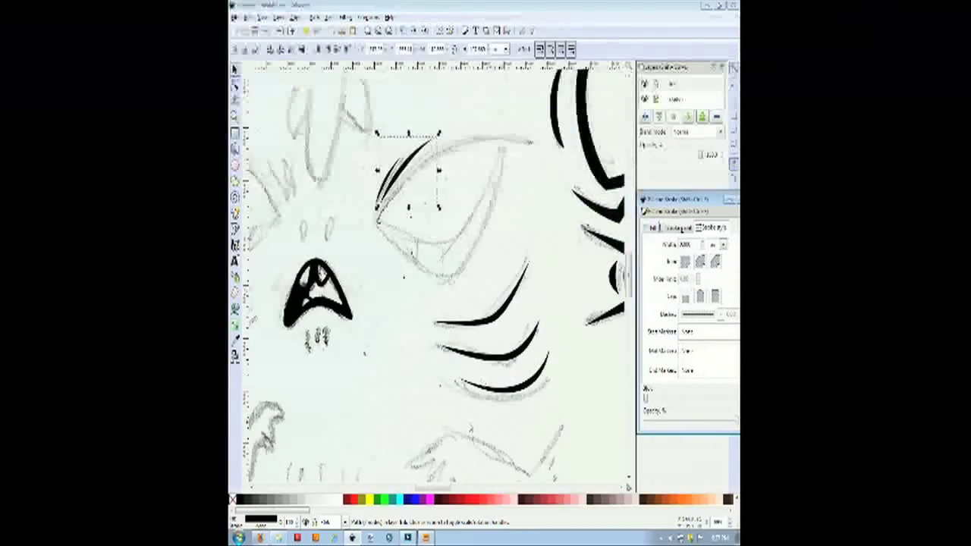
{"action": "mouse_move", "coordinate": [437, 491]}
{"action": "left_mouse_down"}
{"action": "mouse_move", "coordinate": [427, 489]}
{"action": "mouse_move", "coordinate": [438, 491]}
{"action": "left_mouse_up"}
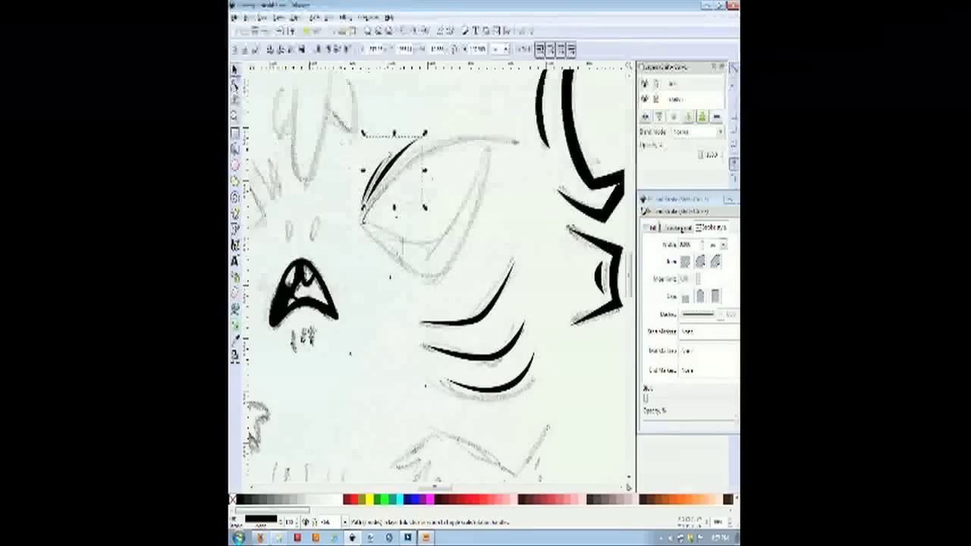
{"action": "left_click", "coordinate": [235, 99]}
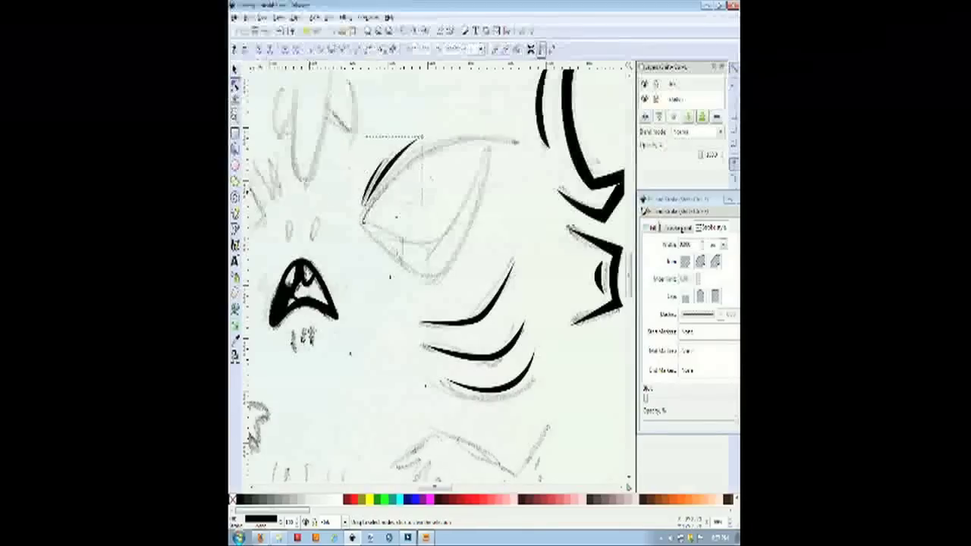
{"action": "left_click", "coordinate": [236, 180]}
{"action": "left_click", "coordinate": [235, 195]}
{"action": "left_click", "coordinate": [235, 228]}
{"action": "left_click", "coordinate": [236, 68]}
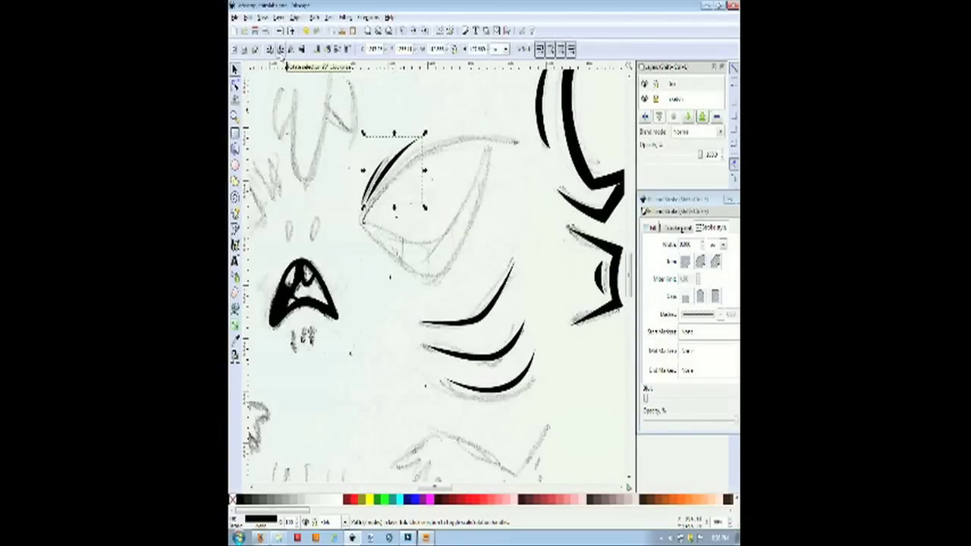
Rotate the selected accent line beside the large eye clockwise in repeated 90° steps, returning it to its original orientation.
{"action": "left_click", "coordinate": [281, 50]}
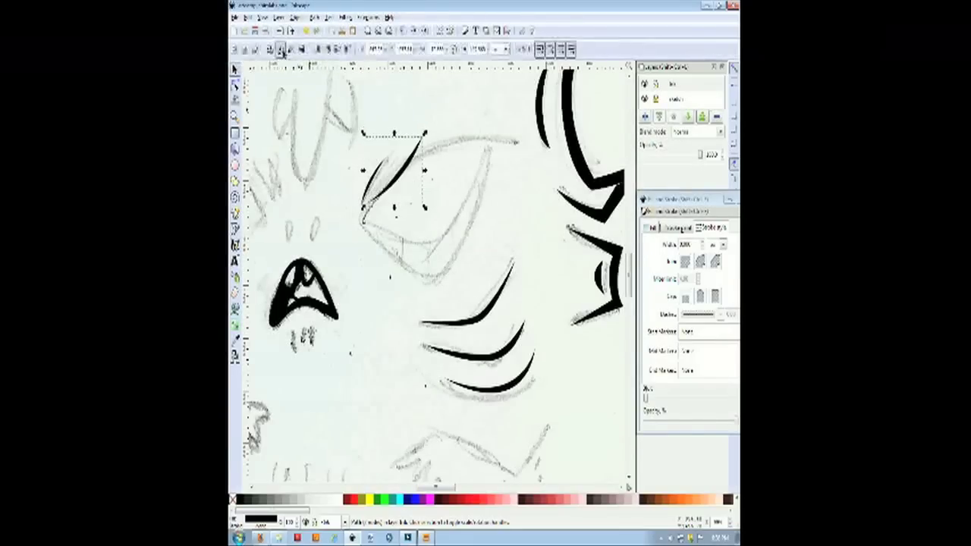
{"action": "left_click", "coordinate": [282, 51]}
{"action": "left_click", "coordinate": [282, 51]}
{"action": "left_click", "coordinate": [281, 51]}
{"action": "left_click", "coordinate": [281, 51]}
{"action": "left_click", "coordinate": [282, 51]}
{"action": "left_click", "coordinate": [282, 50]}
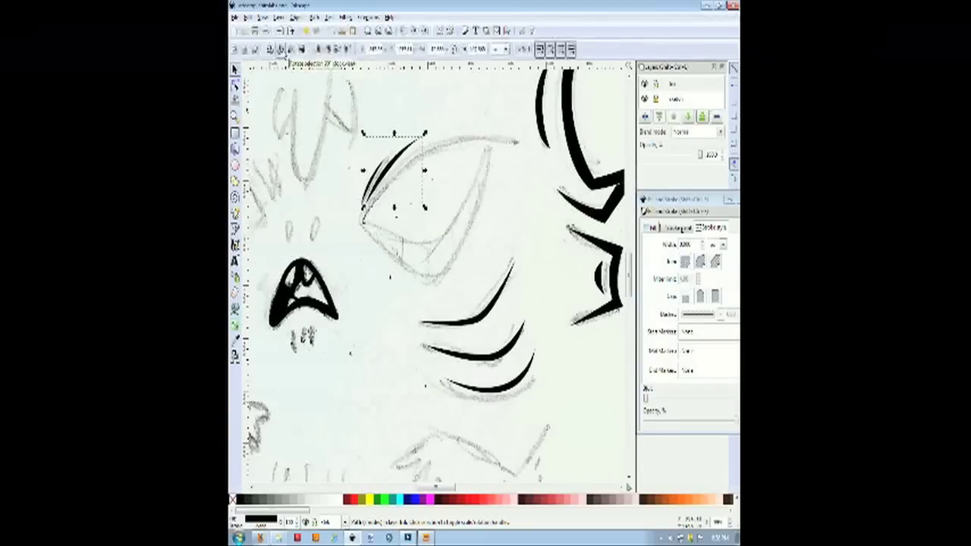
{"action": "left_click", "coordinate": [282, 51]}
{"action": "left_click", "coordinate": [283, 51]}
{"action": "left_click", "coordinate": [282, 50]}
{"action": "left_click", "coordinate": [283, 51]}
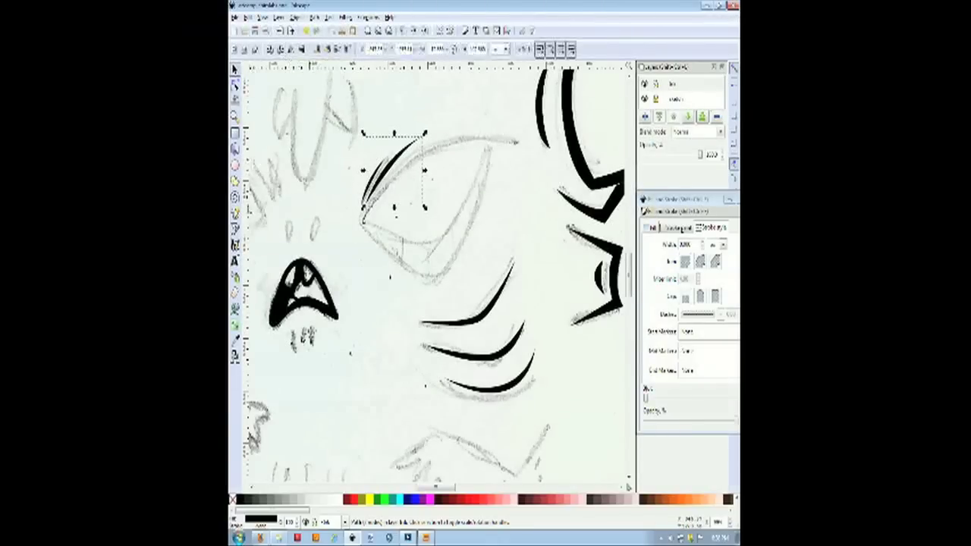
Deselect the accent line beside the large eye with the whole monster in view.
{"action": "left_click", "coordinate": [234, 227]}
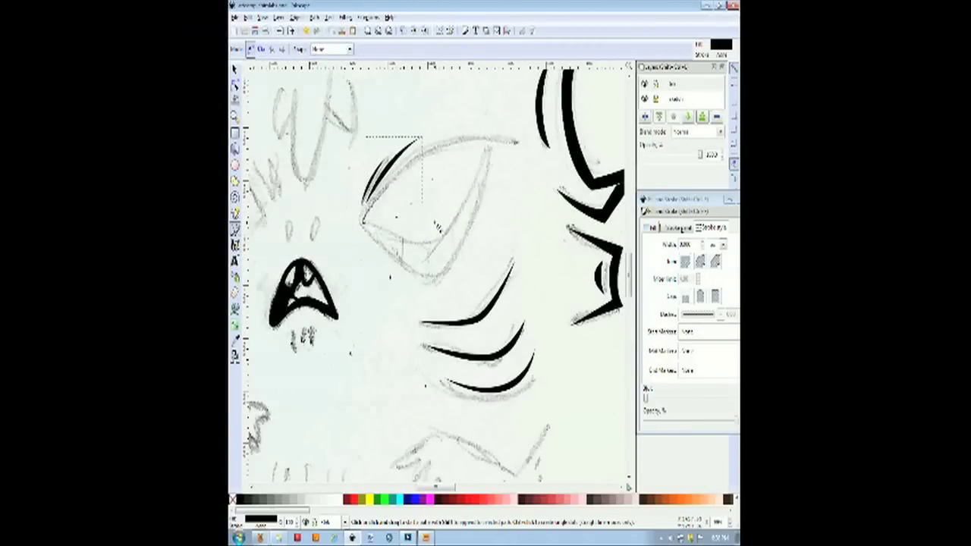
{"action": "scroll", "coordinate": [435, 221], "scroll_direction": "down", "scroll_amount": 3}
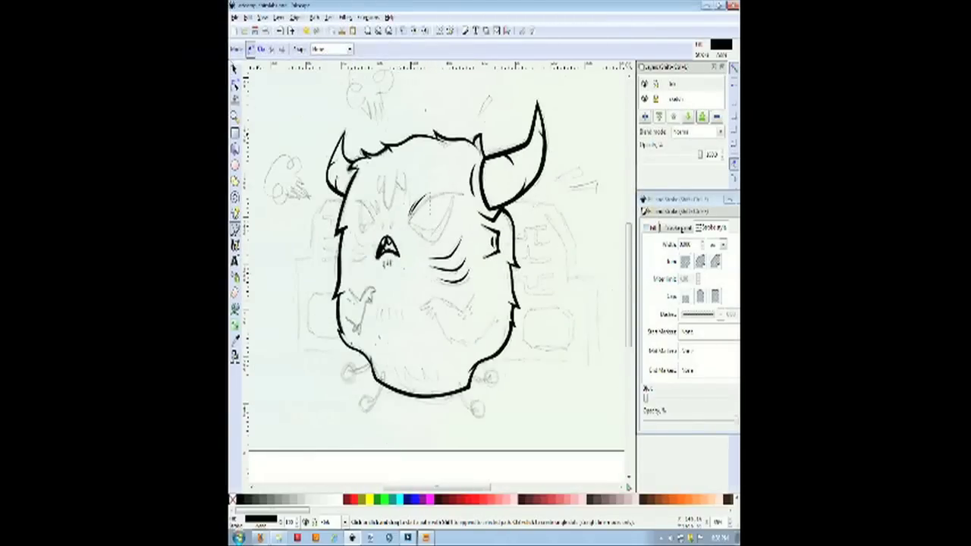
{"action": "left_click", "coordinate": [235, 70]}
{"action": "left_click", "coordinate": [303, 132]}
Examine the monster's face and overall outline at different magnifications with the Zoom tool.
{"action": "left_click", "coordinate": [234, 117]}
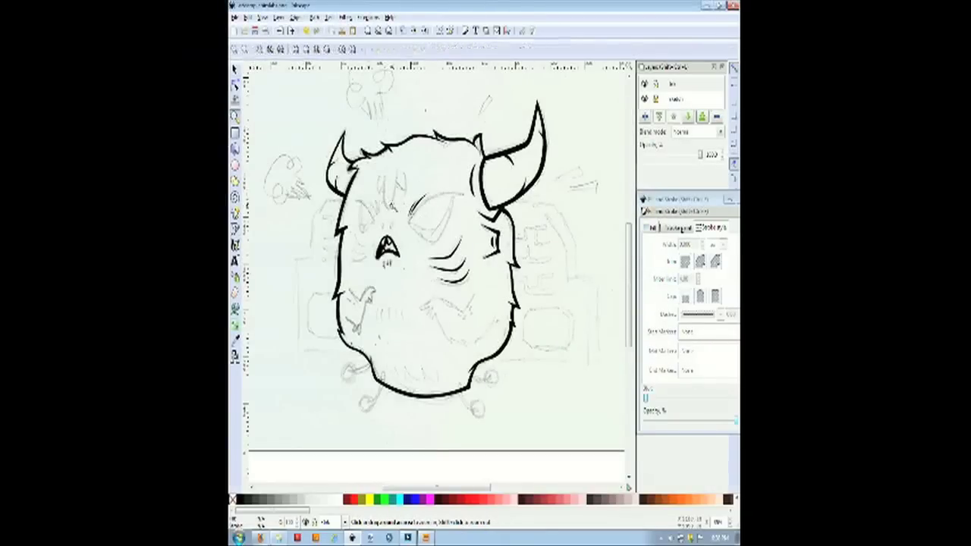
{"action": "left_click_drag", "start_coordinate": [335, 180], "coordinate": [510, 325]}
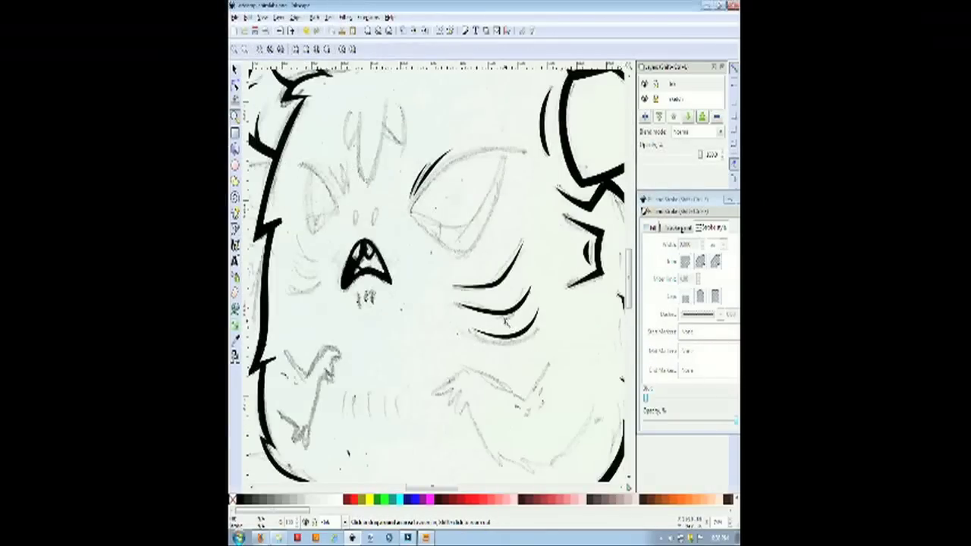
{"action": "left_click", "coordinate": [463, 265], "text": "shift"}
{"action": "left_click", "coordinate": [463, 264], "text": "shift"}
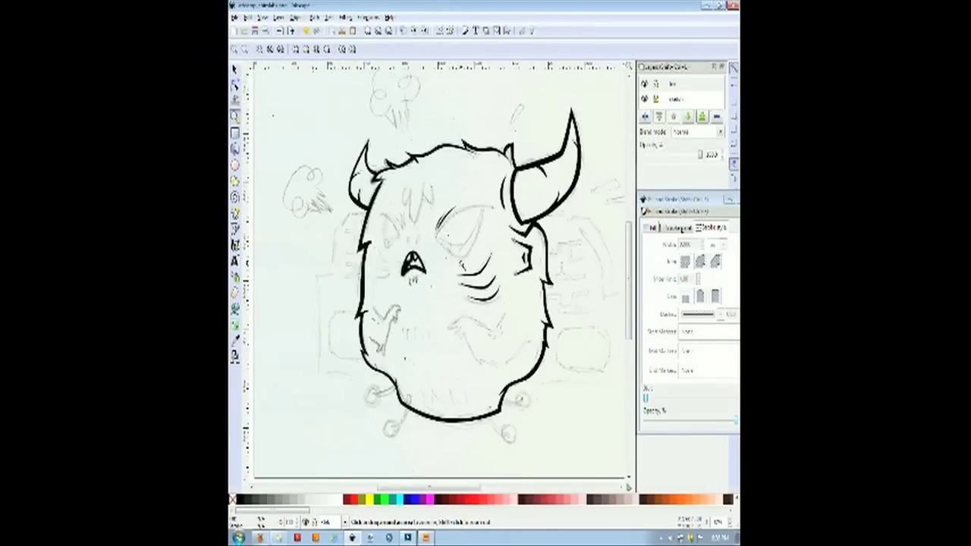
{"action": "scroll", "coordinate": [462, 245], "scroll_direction": "up", "scroll_amount": 3}
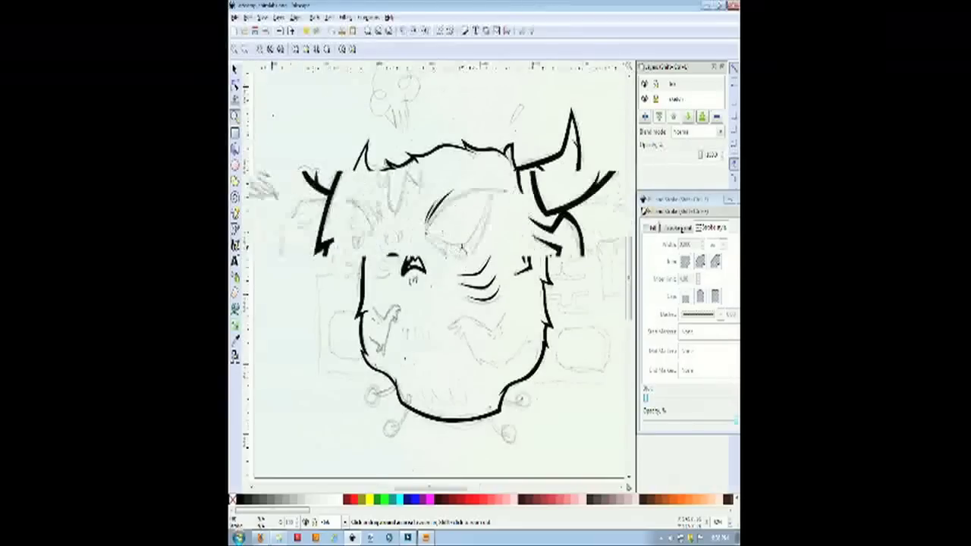
{"action": "scroll", "coordinate": [462, 245], "scroll_direction": "down", "scroll_amount": 2}
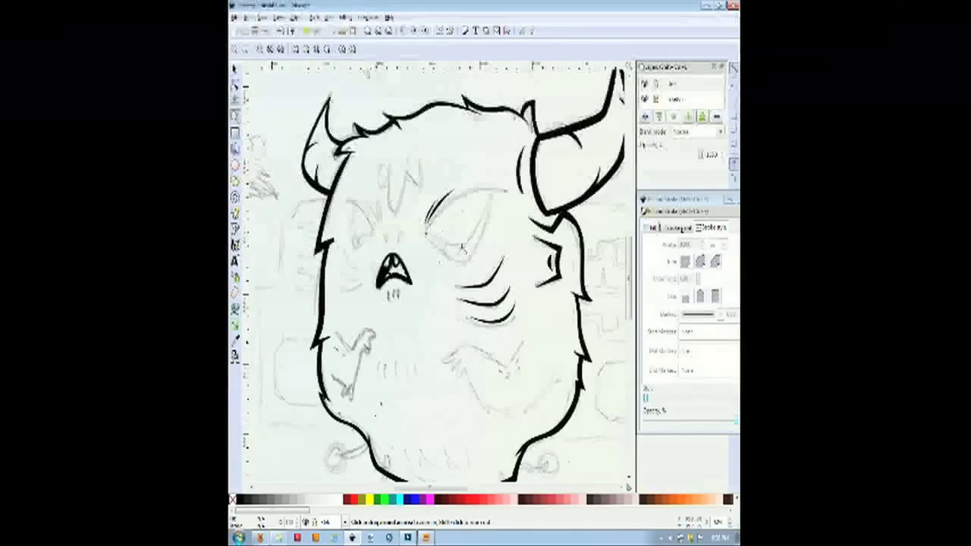
{"action": "left_click", "coordinate": [452, 230]}
{"action": "left_click", "coordinate": [452, 228]}
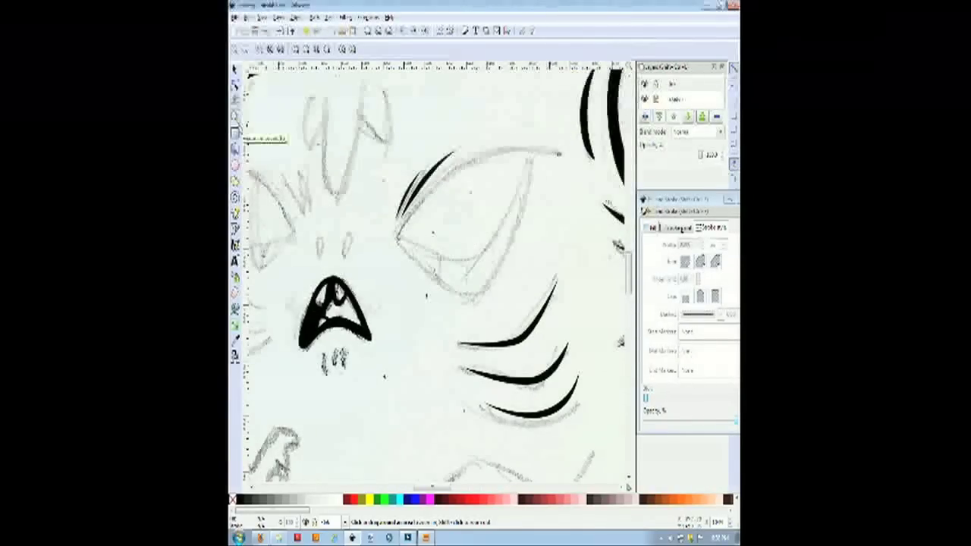
View the drawing at stepped zoom levels, fitted to the page and at 2:1 magnification.
{"action": "left_click", "coordinate": [237, 50]}
{"action": "left_click", "coordinate": [245, 51]}
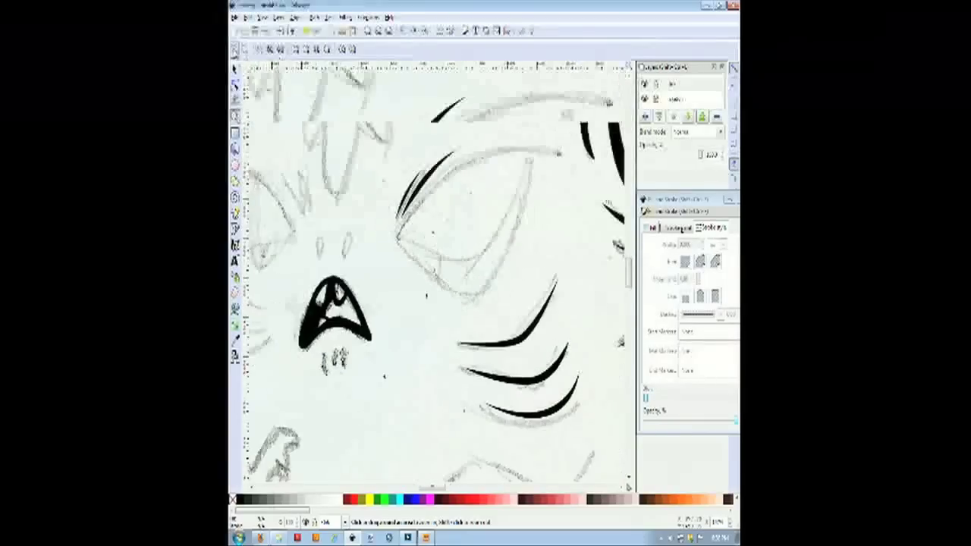
{"action": "left_click", "coordinate": [236, 50]}
{"action": "scroll", "coordinate": [342, 205], "scroll_direction": "down", "scroll_amount": 4, "text": "ctrl"}
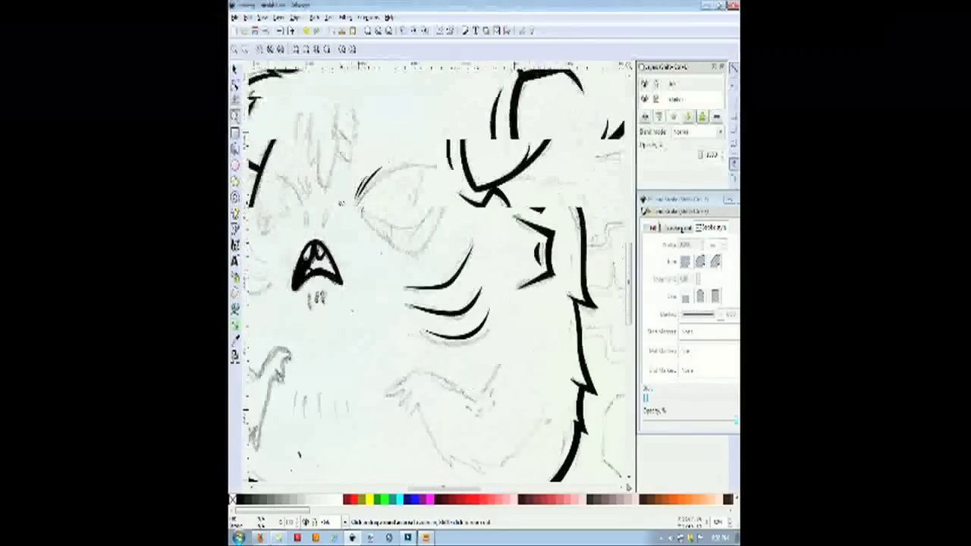
{"action": "scroll", "coordinate": [353, 205], "scroll_direction": "up", "scroll_amount": 3}
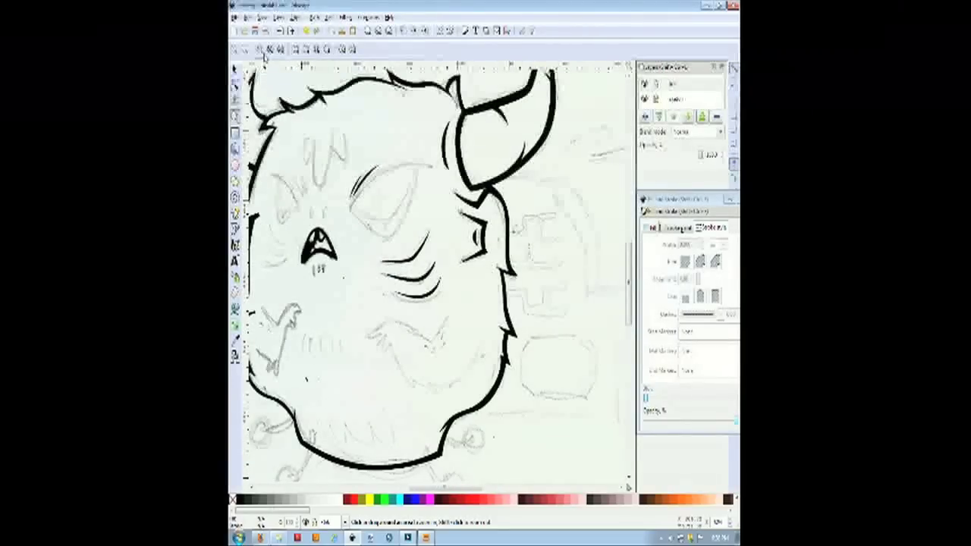
{"action": "left_click", "coordinate": [316, 49]}
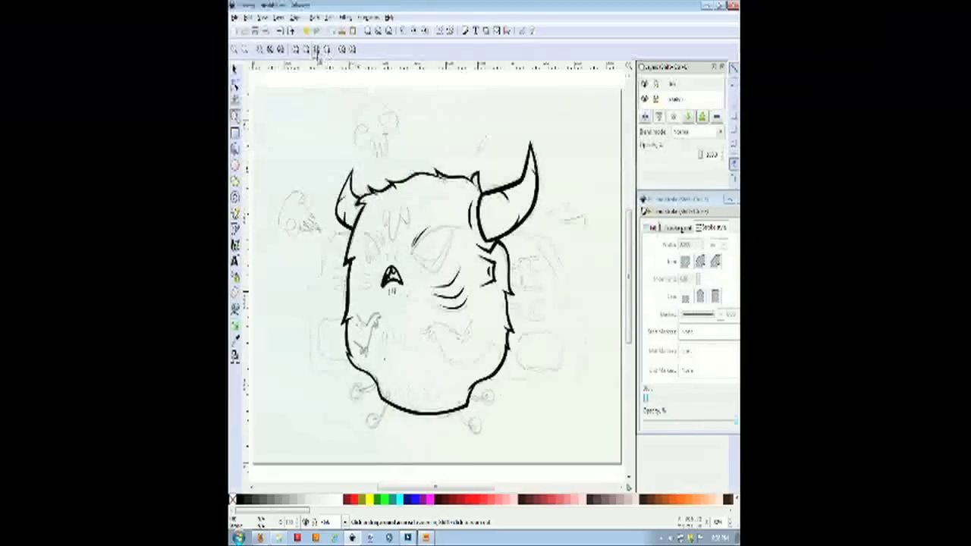
{"action": "left_click", "coordinate": [280, 49]}
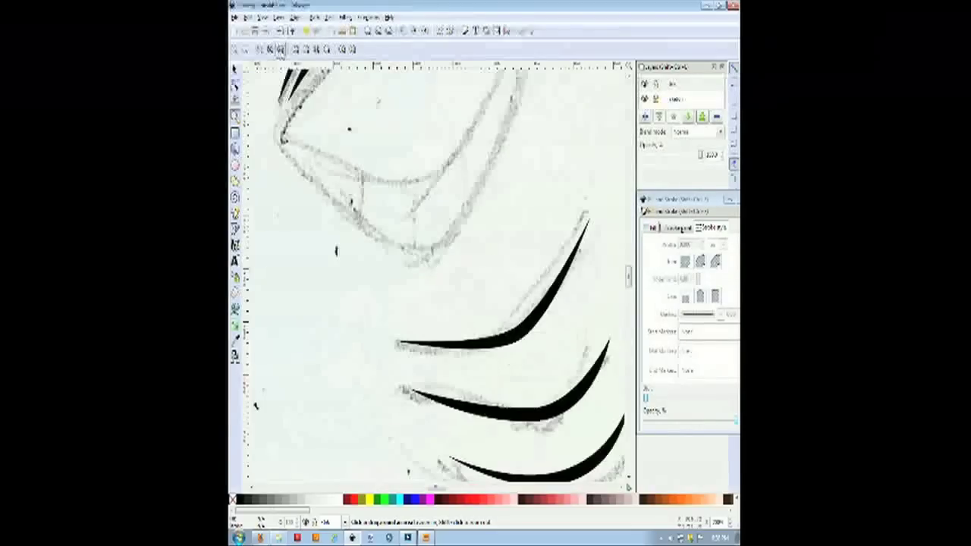
{"action": "scroll", "coordinate": [450, 270], "scroll_direction": "down", "scroll_amount": 7}
{"action": "scroll", "coordinate": [449, 269], "scroll_direction": "up", "scroll_amount": 2}
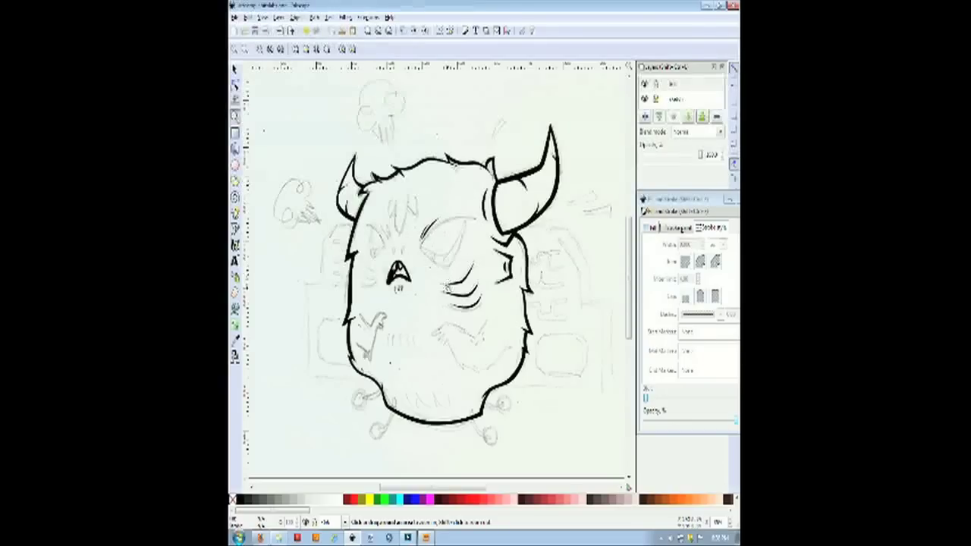
Trace the outer outline of the large eye, with the upper lid tapering past the outer corner, as a closed black filled shape.
{"action": "key", "text": "ctrl+z"}
{"action": "scroll", "coordinate": [439, 259], "scroll_direction": "up", "scroll_amount": 4}
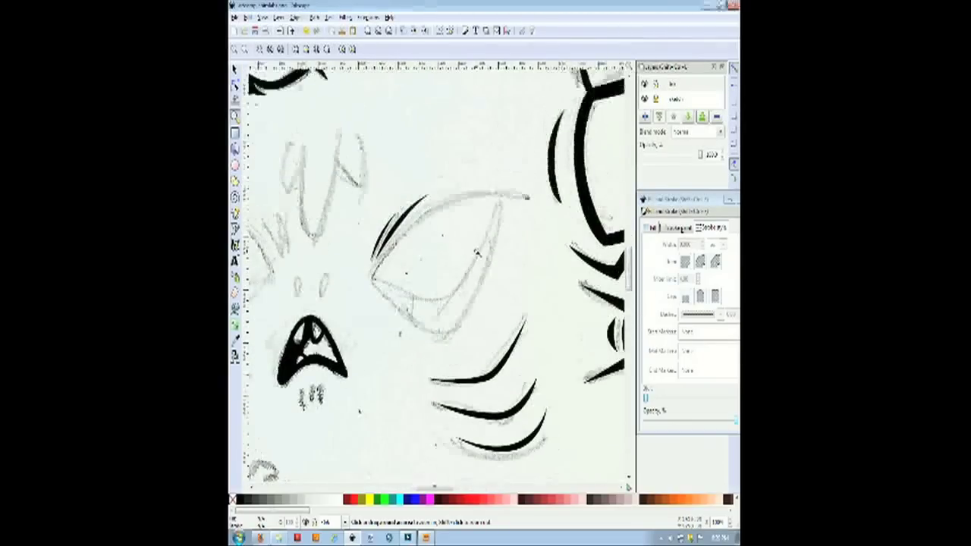
{"action": "scroll", "coordinate": [465, 252], "scroll_direction": "up", "scroll_amount": 1}
{"action": "key", "text": "b"}
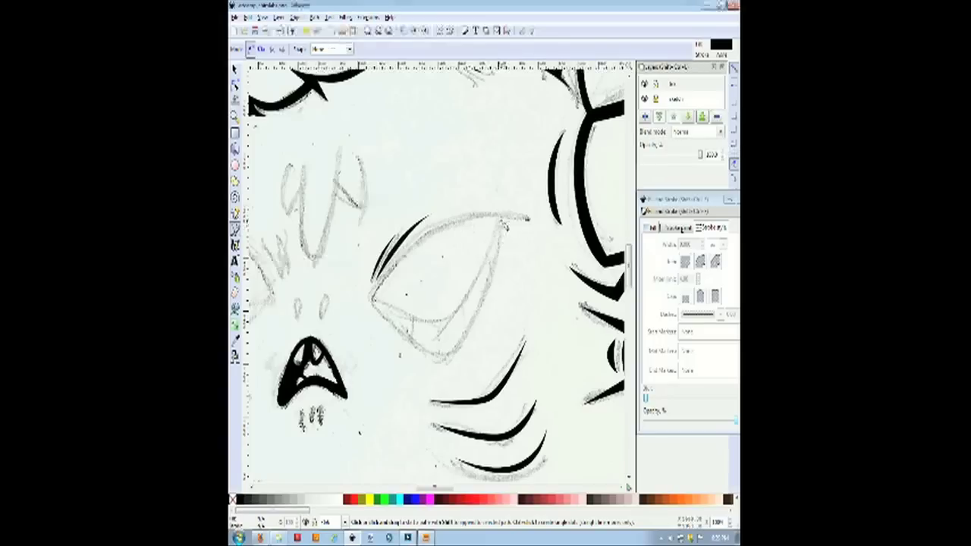
{"action": "left_click", "coordinate": [499, 226]}
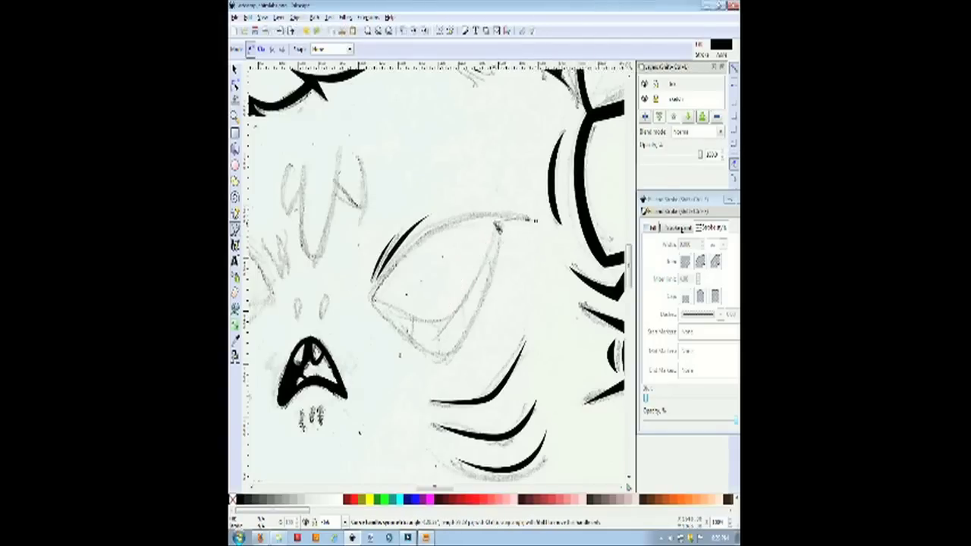
{"action": "left_click_drag", "start_coordinate": [447, 358], "coordinate": [414, 374]}
{"action": "left_click", "coordinate": [372, 300]}
{"action": "left_click_drag", "start_coordinate": [438, 226], "coordinate": [485, 205]}
{"action": "left_click", "coordinate": [530, 220]}
{"action": "left_click", "coordinate": [502, 220]}
Trace the eyeball area inside the large eye's black shape and fill it with red.
{"action": "left_click_drag", "start_coordinate": [448, 331], "coordinate": [413, 332]}
{"action": "left_click", "coordinate": [372, 300]}
{"action": "left_click_drag", "start_coordinate": [501, 220], "coordinate": [576, 221]}
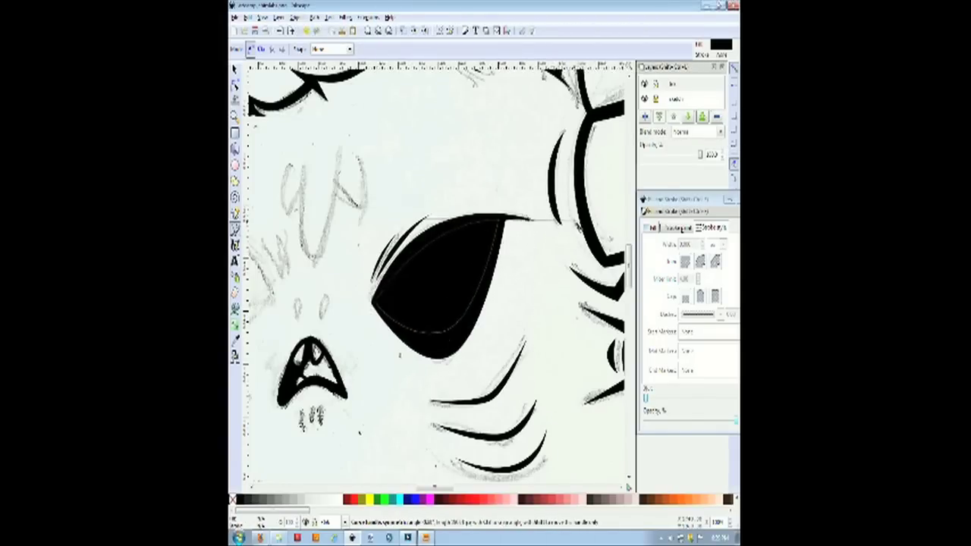
{"action": "left_click", "coordinate": [235, 69]}
{"action": "left_click", "coordinate": [355, 499]}
Dock the Fill and Stroke dialog above the Layers dialog.
{"action": "left_click_drag", "start_coordinate": [680, 199], "coordinate": [495, 200]}
{"action": "left_click", "coordinate": [570, 199]}
{"action": "left_click", "coordinate": [297, 17]}
{"action": "left_click", "coordinate": [328, 28]}
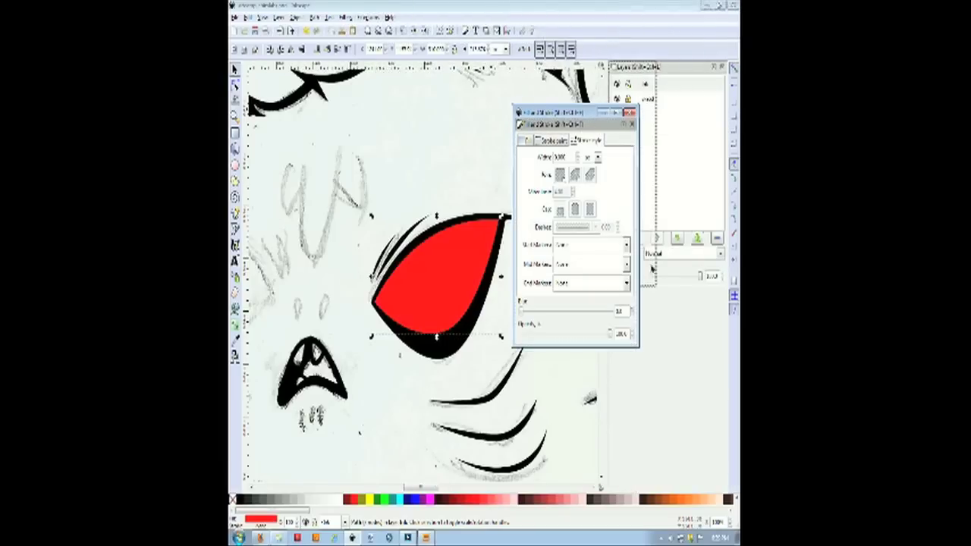
{"action": "left_click_drag", "start_coordinate": [670, 293], "coordinate": [670, 265]}
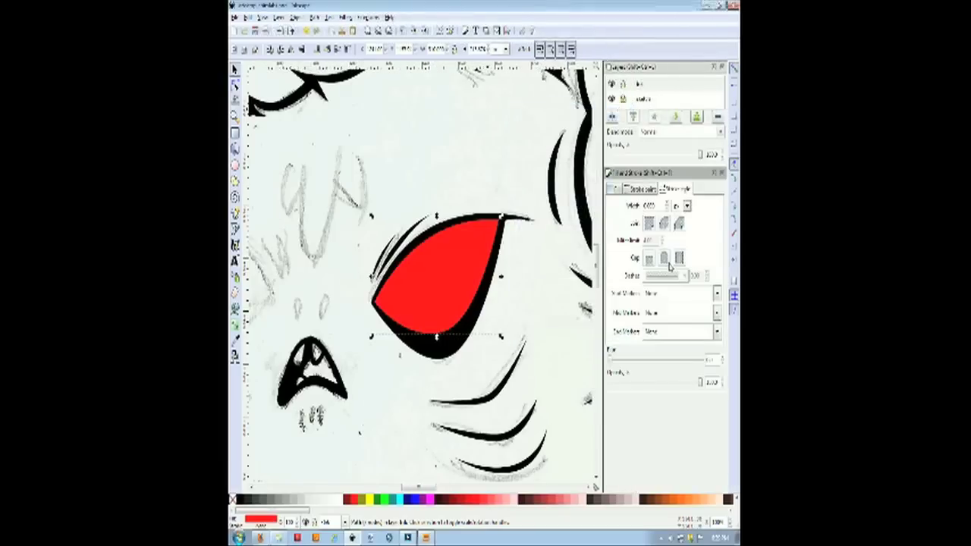
{"action": "left_click_drag", "start_coordinate": [656, 66], "coordinate": [659, 69]}
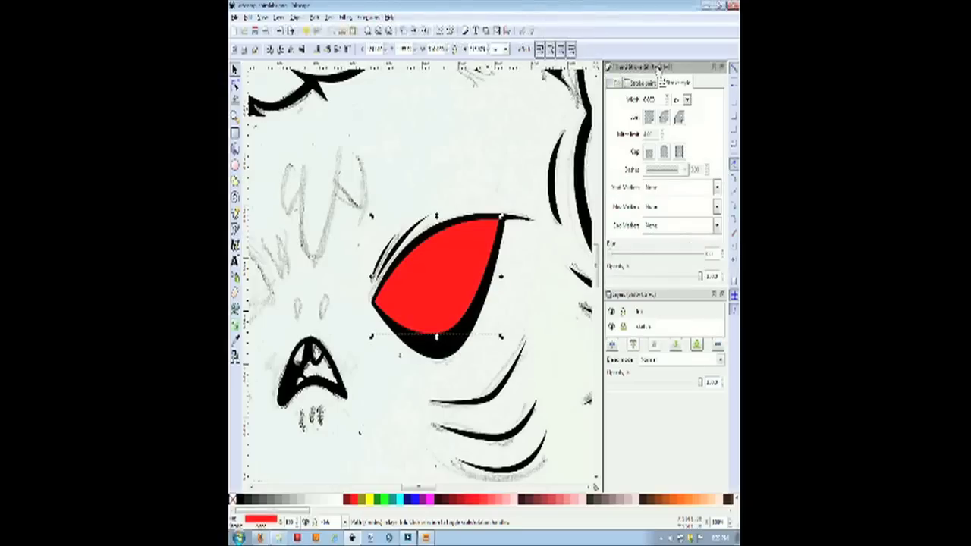
Make the large eye's black shape semi-transparent and trace a closed crescent between the red eyeball and the lower outline.
{"action": "left_click", "coordinate": [462, 356]}
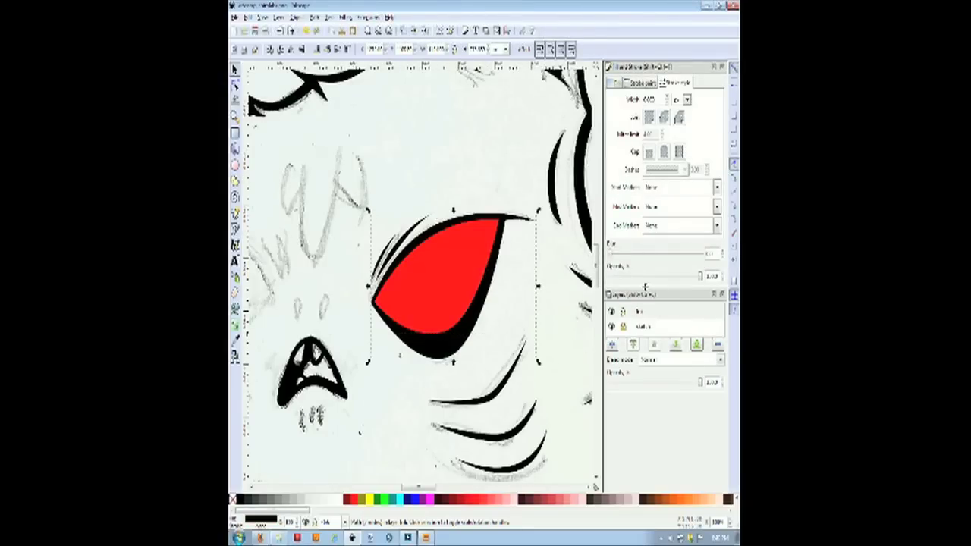
{"action": "left_click_drag", "start_coordinate": [693, 278], "coordinate": [658, 277]}
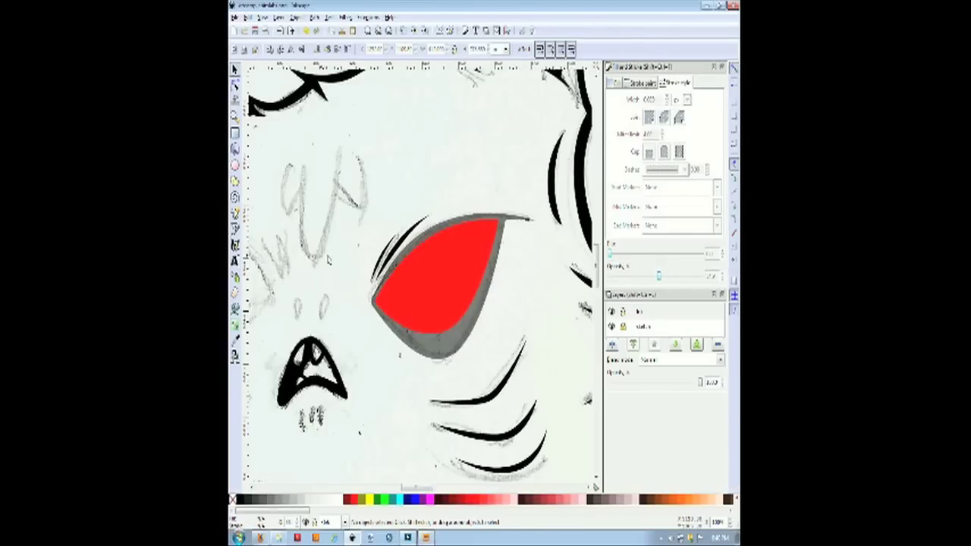
{"action": "key", "text": "b"}
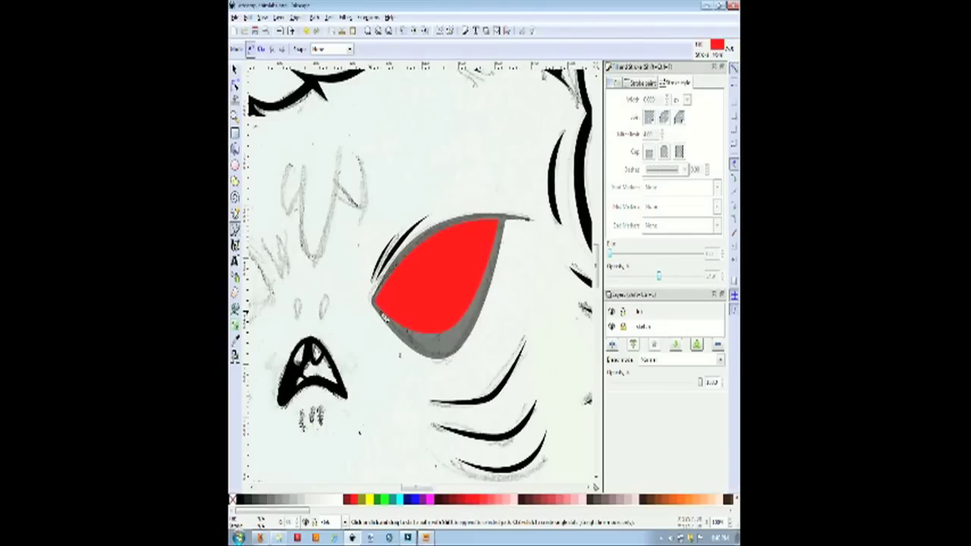
{"action": "left_click", "coordinate": [382, 314]}
{"action": "left_click_drag", "start_coordinate": [441, 338], "coordinate": [475, 329]}
{"action": "left_click", "coordinate": [497, 255]}
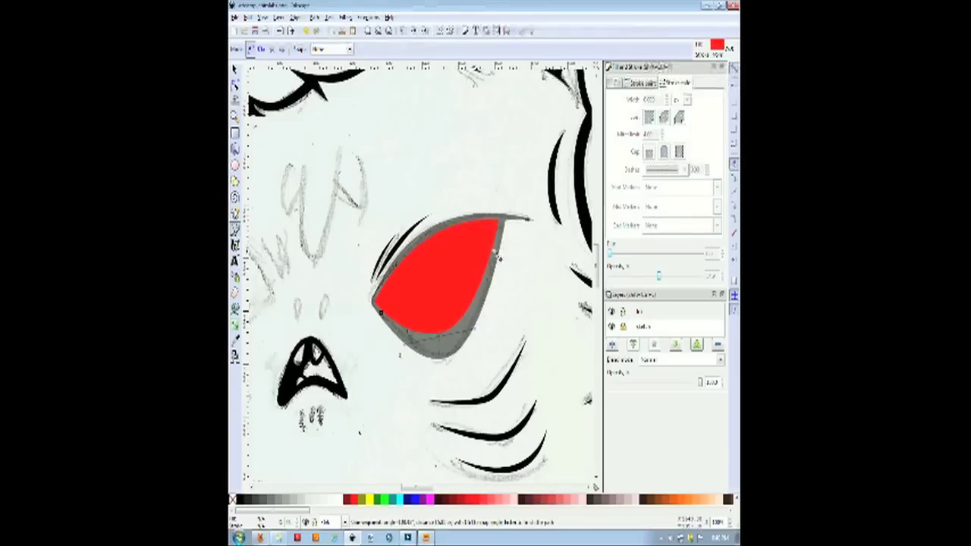
{"action": "left_click_drag", "start_coordinate": [438, 353], "coordinate": [401, 356]}
{"action": "left_click", "coordinate": [382, 317]}
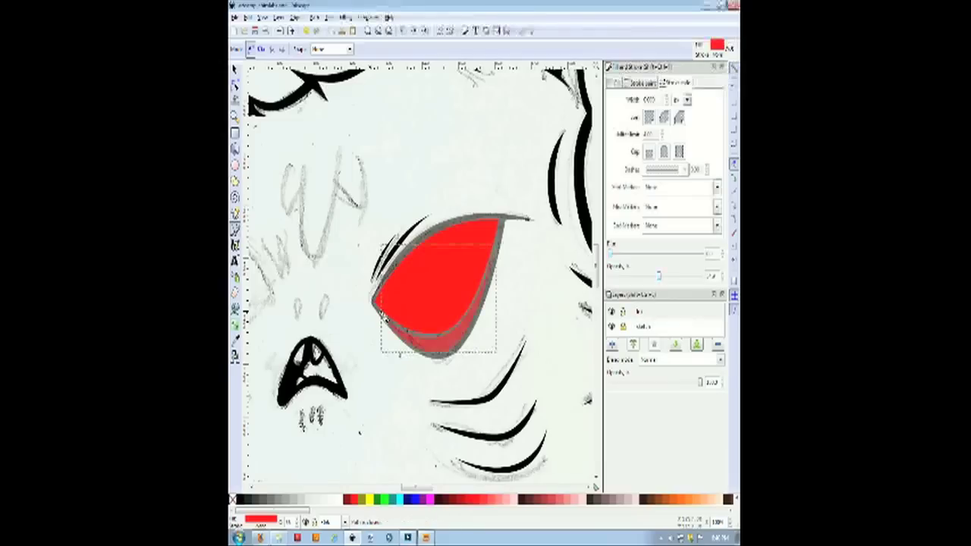
Fill the crescent under the red eyeball with white and set both it and the large eye's black shape to 100% opacity.
{"action": "left_click", "coordinate": [339, 502]}
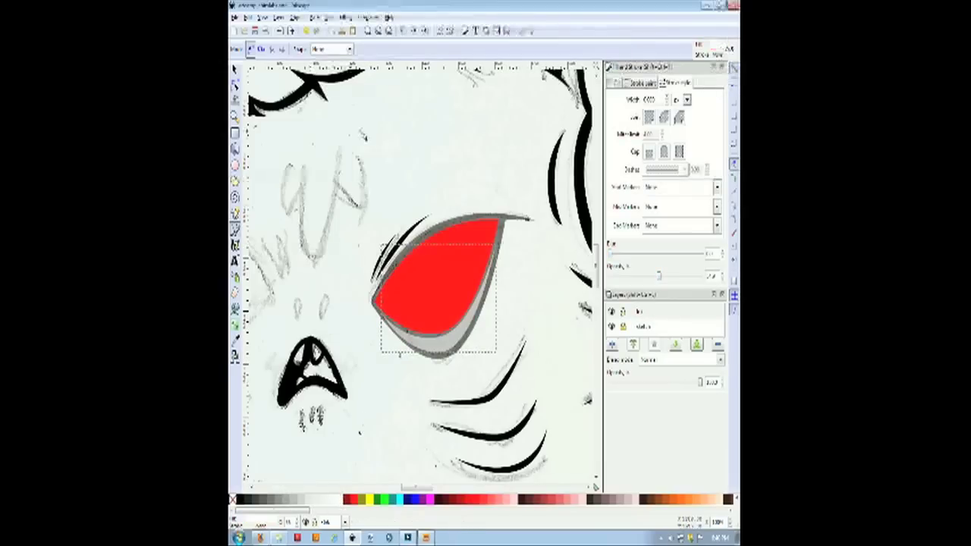
{"action": "left_click_drag", "start_coordinate": [659, 277], "coordinate": [701, 277]}
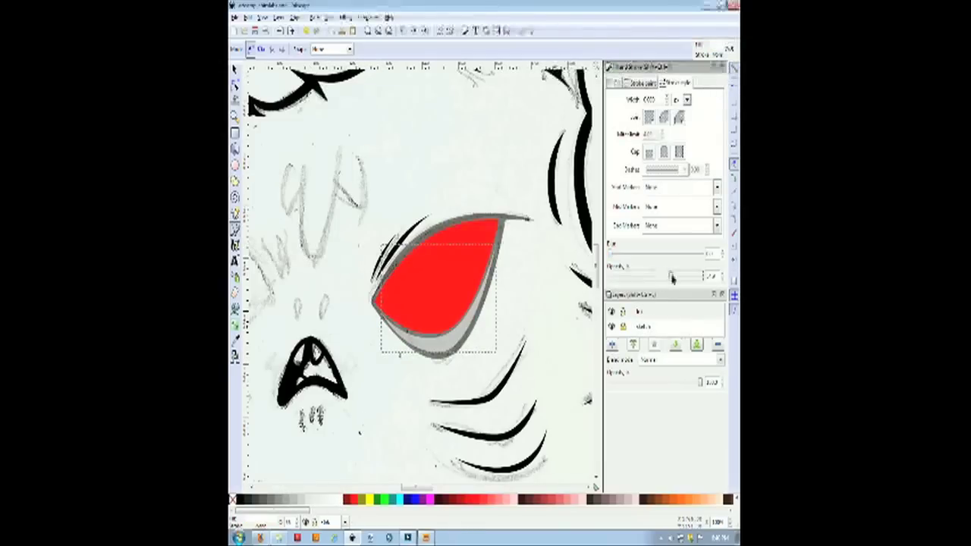
{"action": "left_click", "coordinate": [234, 70]}
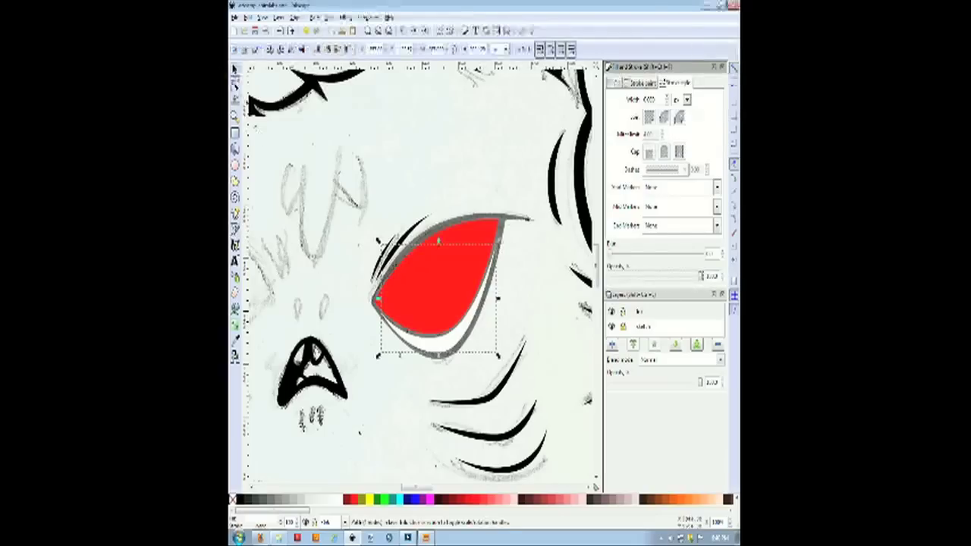
{"action": "left_click", "coordinate": [521, 219]}
{"action": "left_click_drag", "start_coordinate": [659, 278], "coordinate": [702, 278]}
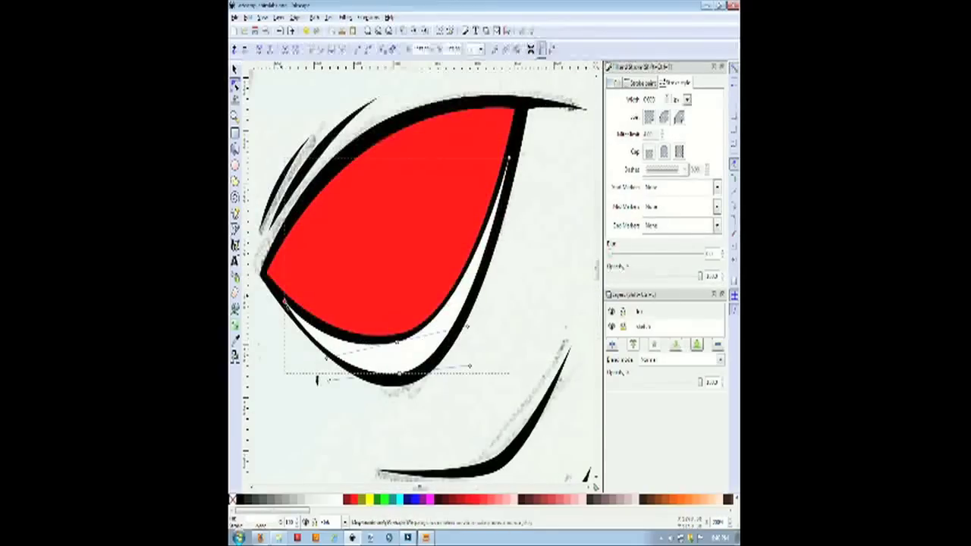
Adjust the white crescent's nodes to even out the black line around the lower part of the large eye, and deselect it.
{"action": "left_click_drag", "start_coordinate": [397, 342], "coordinate": [398, 349]}
{"action": "left_click_drag", "start_coordinate": [509, 158], "coordinate": [508, 164]}
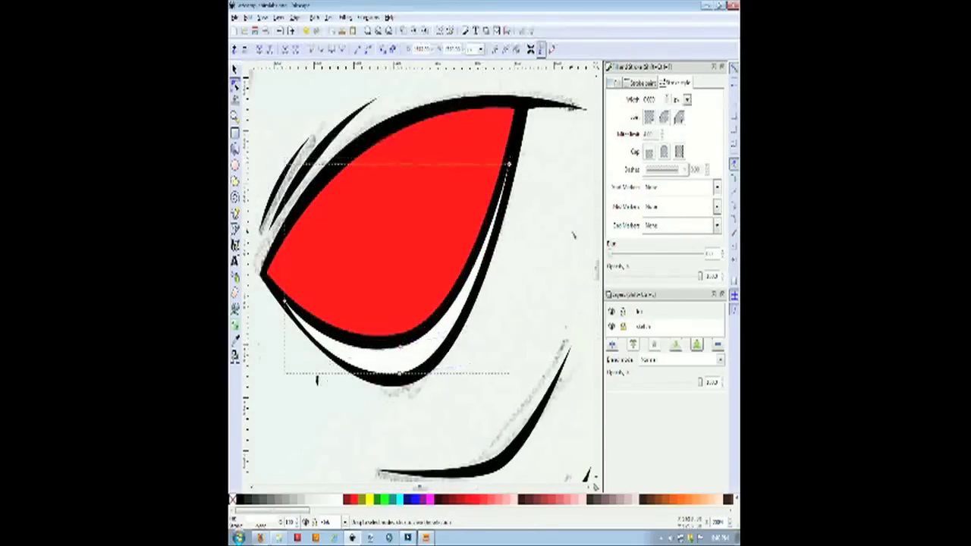
{"action": "scroll", "coordinate": [439, 305], "scroll_direction": "down", "scroll_amount": 5}
{"action": "scroll", "coordinate": [429, 310], "scroll_direction": "up", "scroll_amount": 7}
{"action": "left_click_drag", "start_coordinate": [310, 211], "coordinate": [312, 210]}
{"action": "left_click_drag", "start_coordinate": [391, 356], "coordinate": [403, 357]}
{"action": "scroll", "coordinate": [369, 357], "scroll_direction": "down", "scroll_amount": 6}
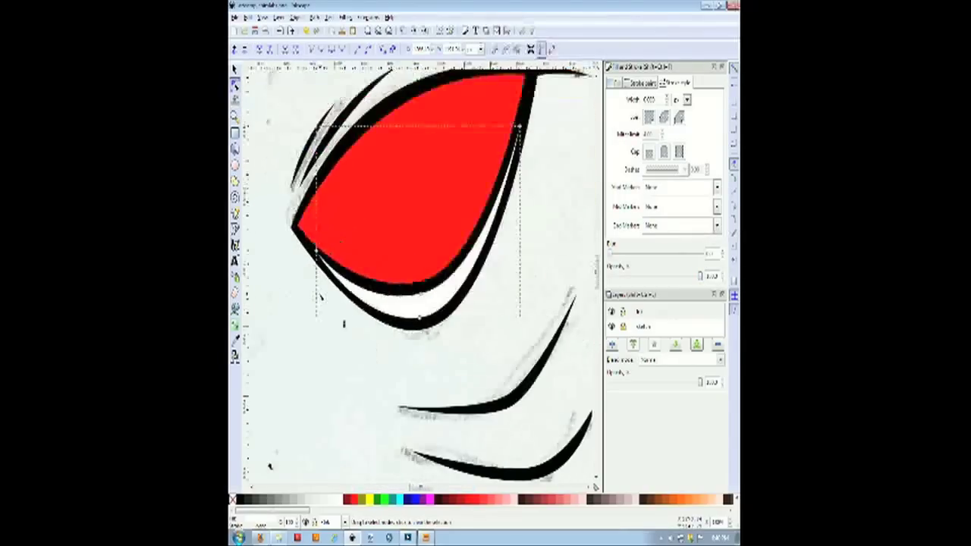
{"action": "left_click_drag", "start_coordinate": [425, 490], "coordinate": [414, 490]}
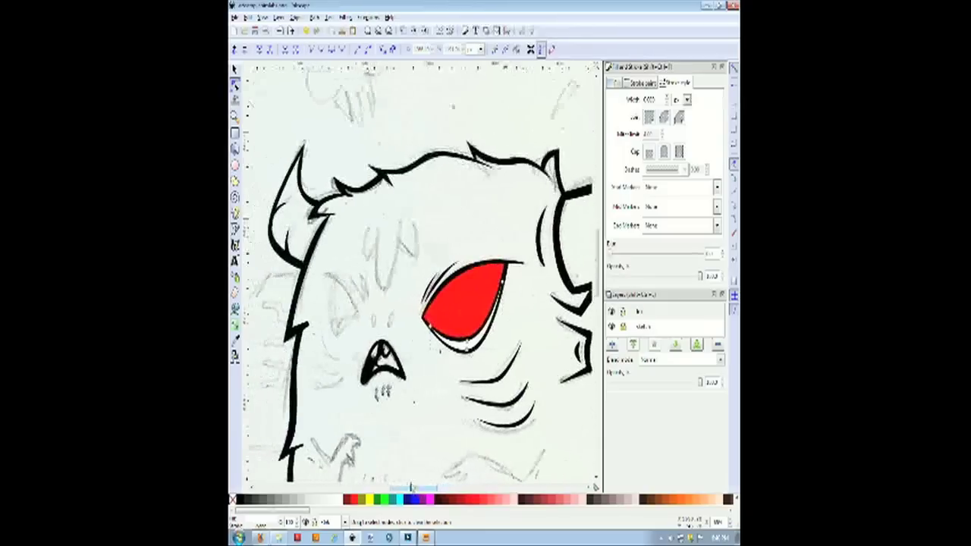
{"action": "left_click", "coordinate": [390, 312]}
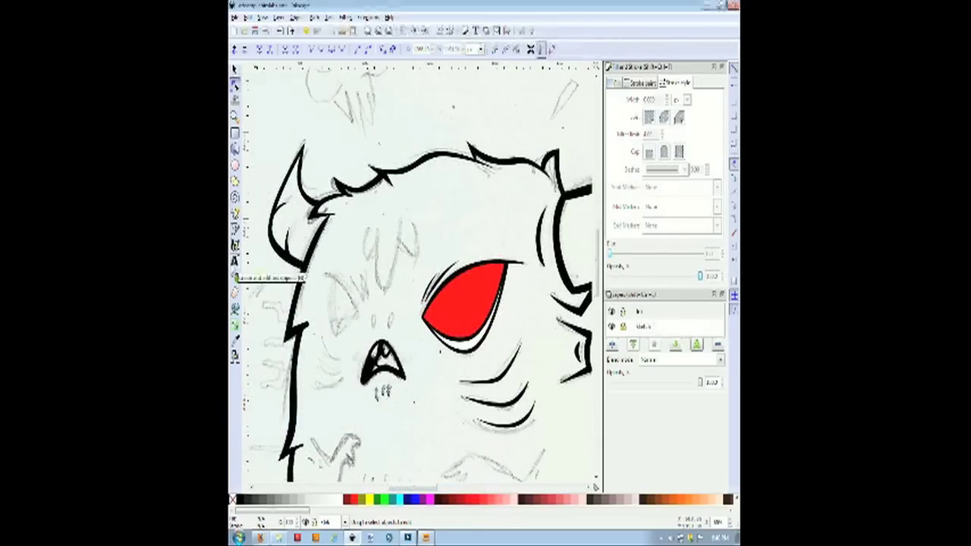
Add the text "GHODSIFON" above the sketch and scale it up around its centre.
{"action": "left_click", "coordinate": [234, 260]}
{"action": "scroll", "coordinate": [425, 262], "scroll_direction": "up", "scroll_amount": 5}
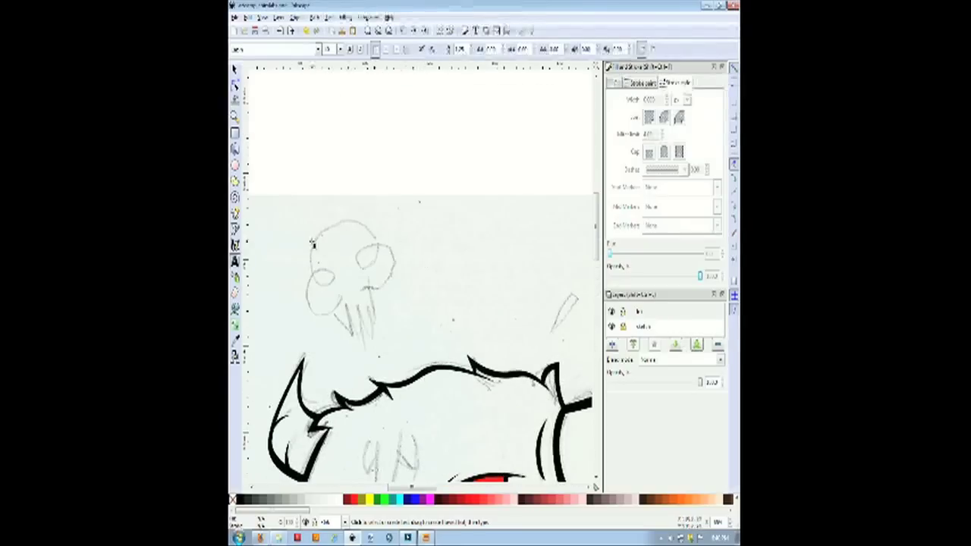
{"action": "left_click", "coordinate": [401, 129]}
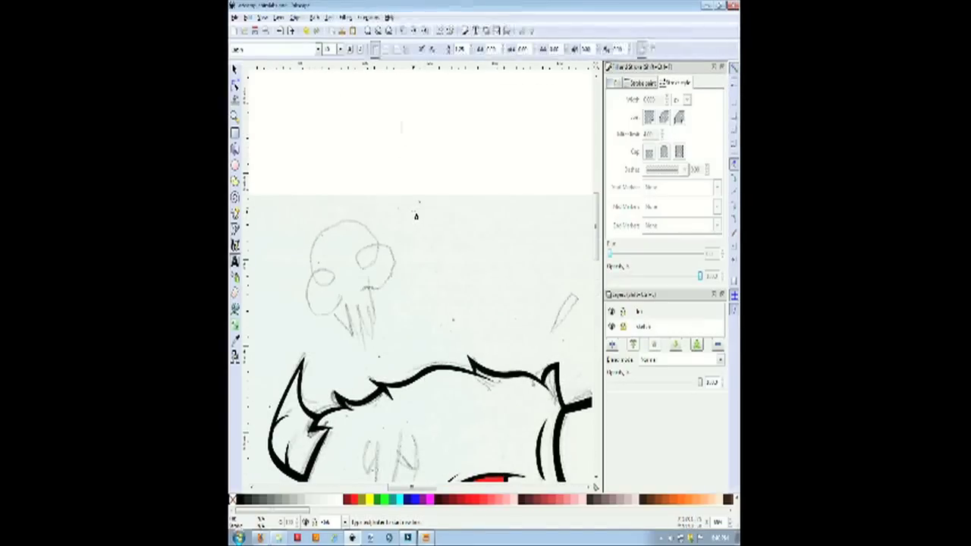
{"action": "type", "text": "GHODSIFON"}
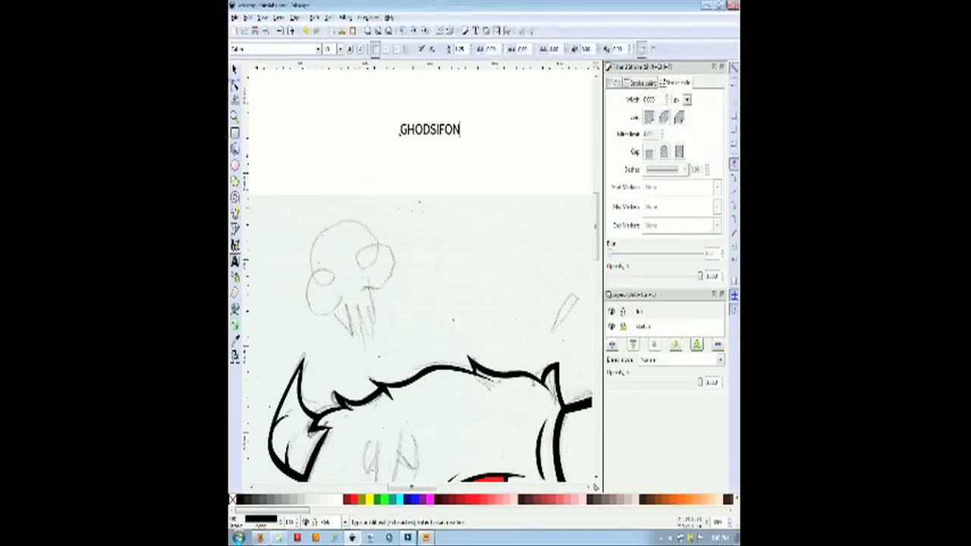
{"action": "left_click", "coordinate": [234, 70]}
{"action": "left_click_drag", "start_coordinate": [464, 139], "coordinate": [495, 179]}
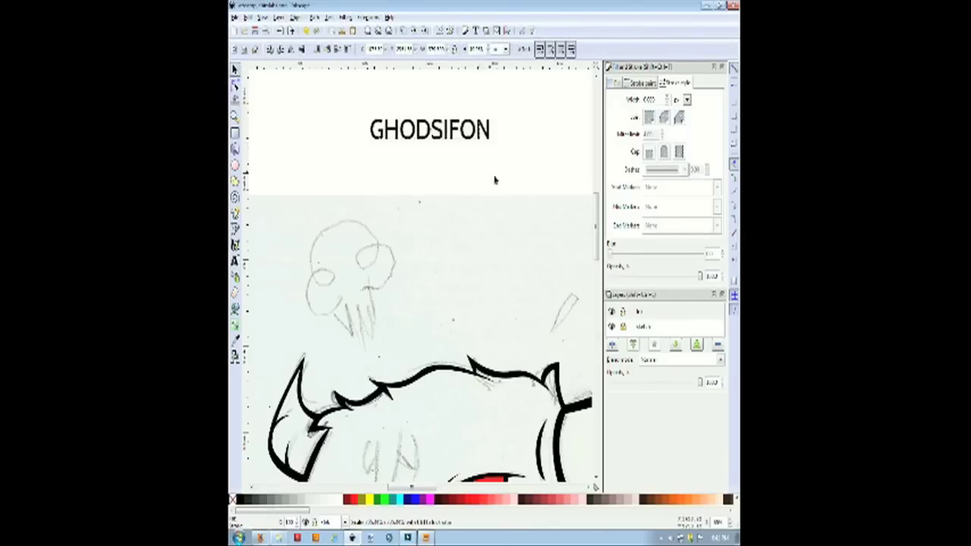
Set the GHODSIFON text in the Broadway font and widen its letter spacing.
{"action": "left_click", "coordinate": [235, 261]}
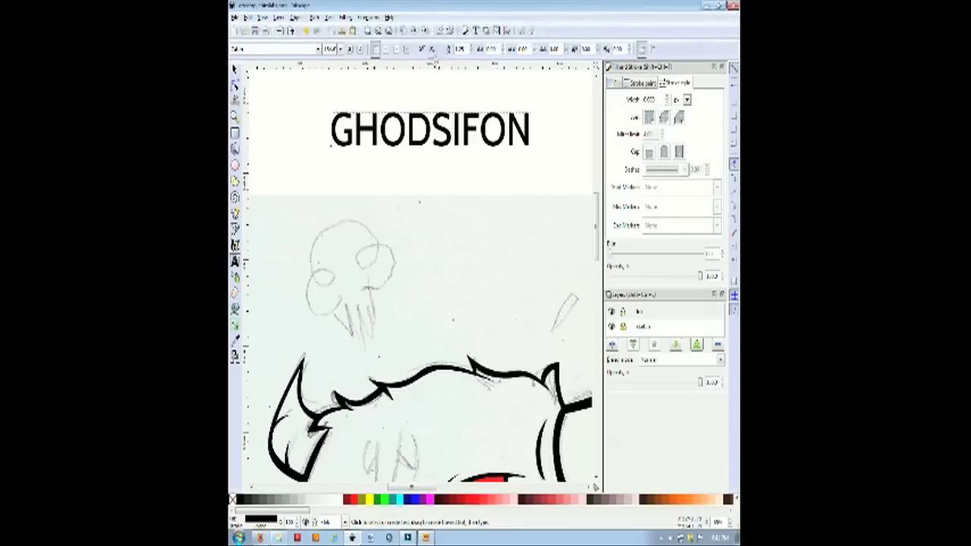
{"action": "left_click", "coordinate": [318, 50]}
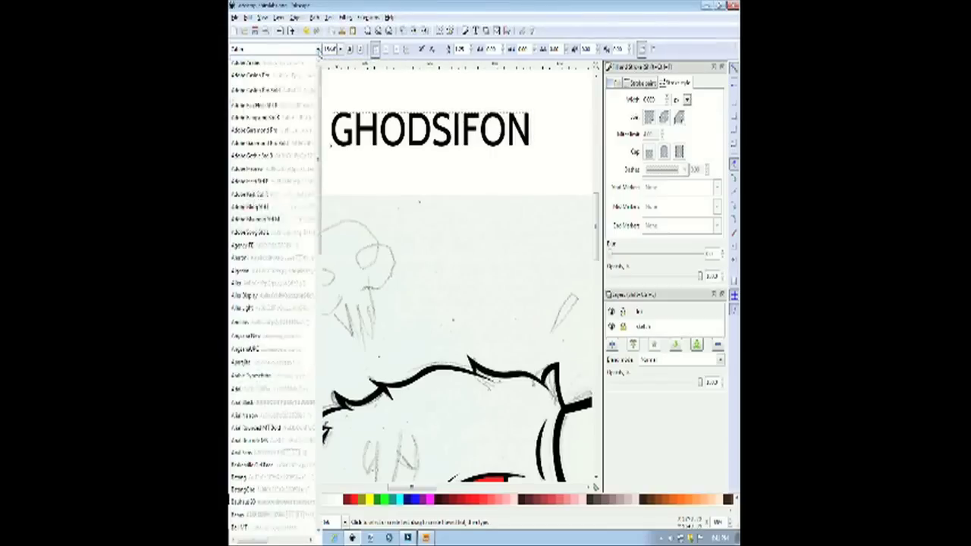
{"action": "left_click", "coordinate": [290, 142]}
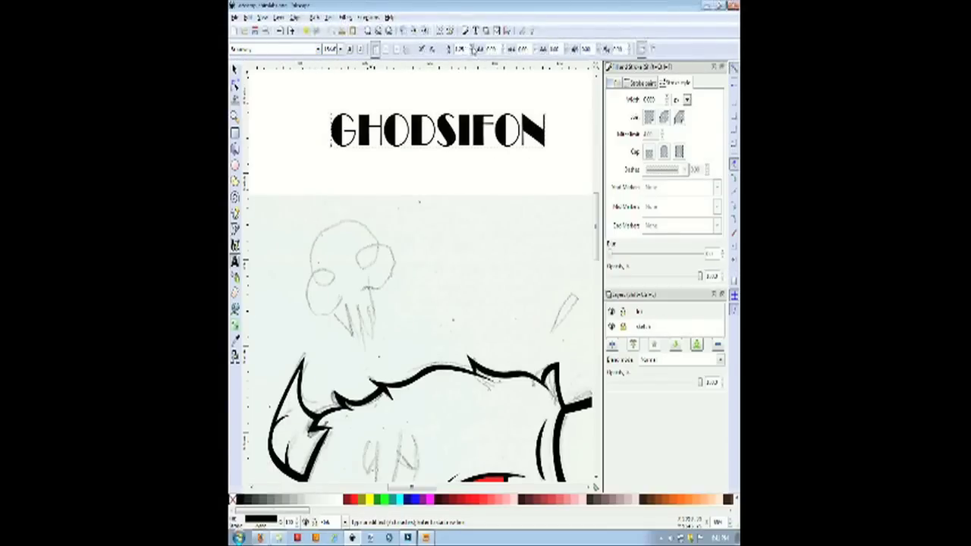
{"action": "scroll", "coordinate": [504, 48], "scroll_direction": "up", "scroll_amount": 8}
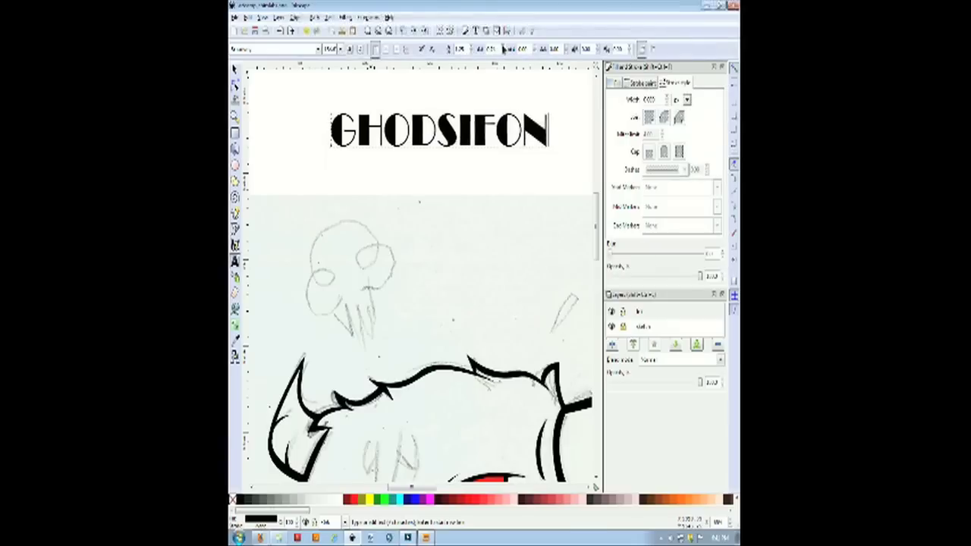
{"action": "scroll", "coordinate": [503, 49], "scroll_direction": "up", "scroll_amount": 2}
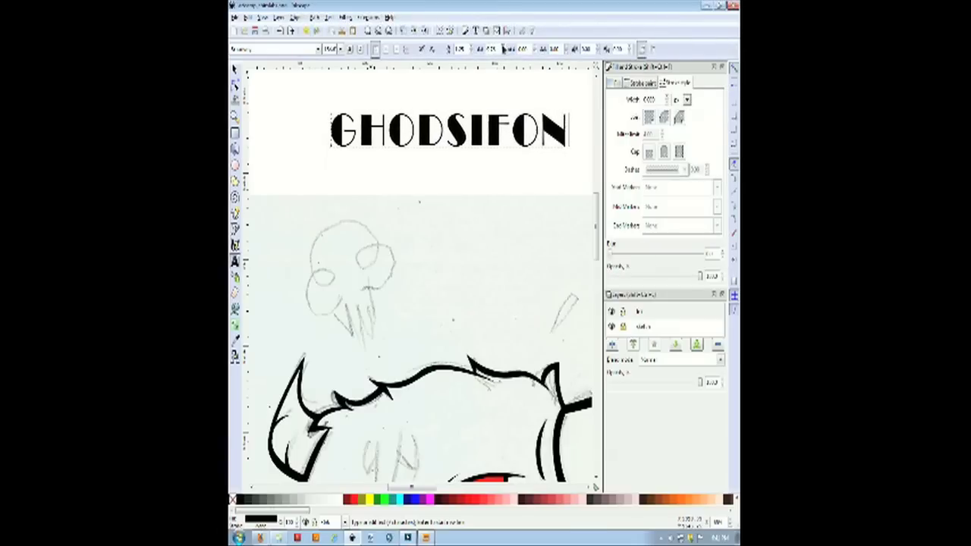
Delete the GHODSIFON text.
{"action": "left_click", "coordinate": [234, 69]}
{"action": "key", "text": "Delete"}
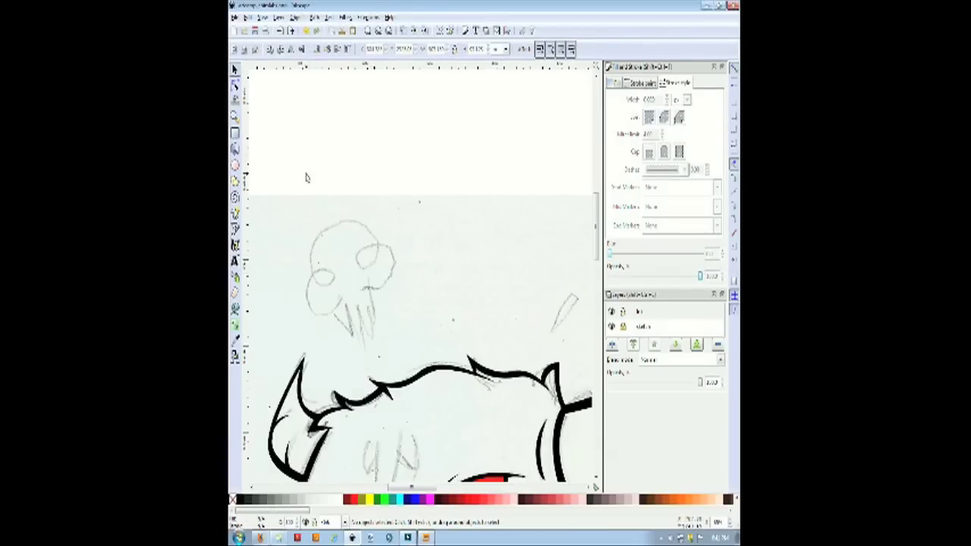
Trace the upper lid of the small eye as a tapered curve and fill it black.
{"action": "scroll", "coordinate": [398, 298], "scroll_direction": "down", "scroll_amount": 8}
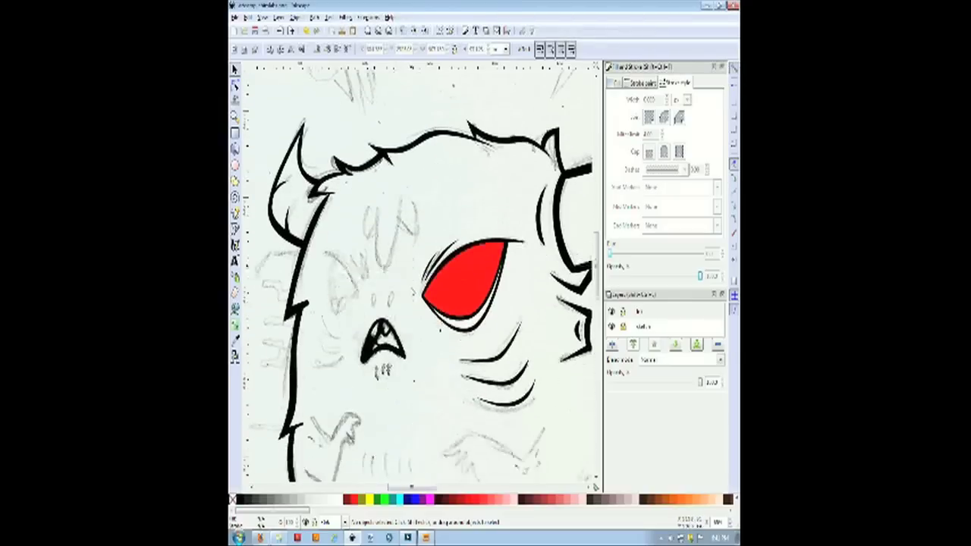
{"action": "key", "text": "b"}
{"action": "left_click", "coordinate": [325, 211]}
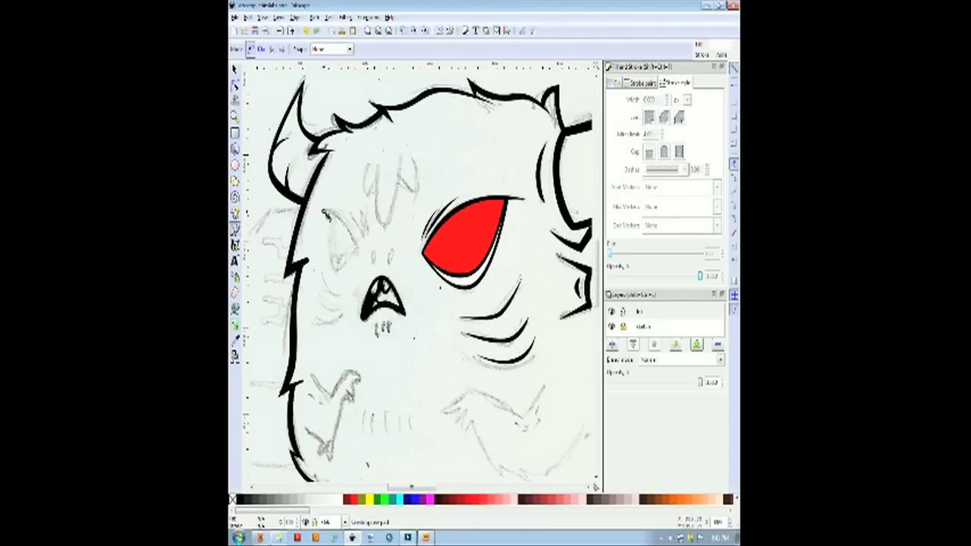
{"action": "left_click_drag", "start_coordinate": [362, 255], "coordinate": [370, 284]}
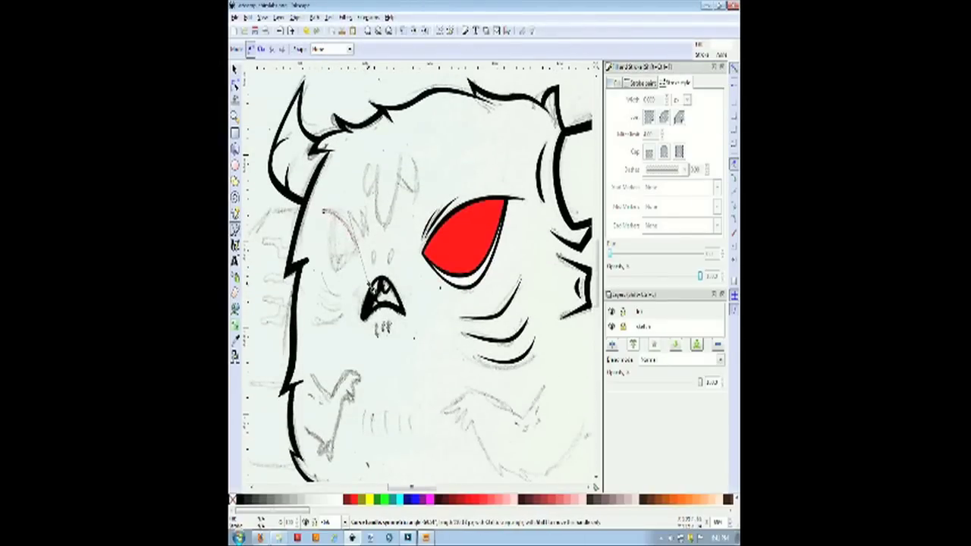
{"action": "key", "text": "Return"}
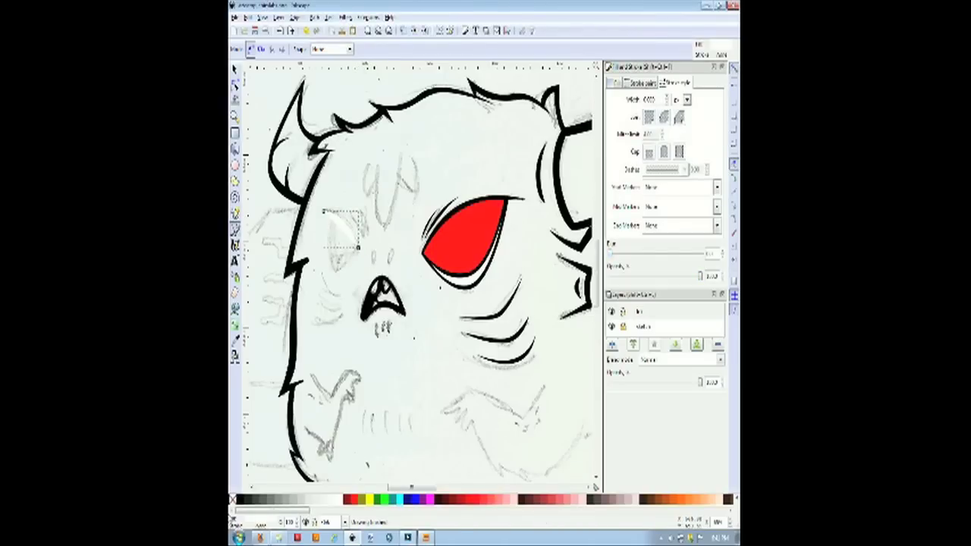
{"action": "left_click", "coordinate": [244, 498]}
Trace the rest of the small eye below the lid as a curved black shape ending near the lid's outer tip.
{"action": "left_click", "coordinate": [358, 248]}
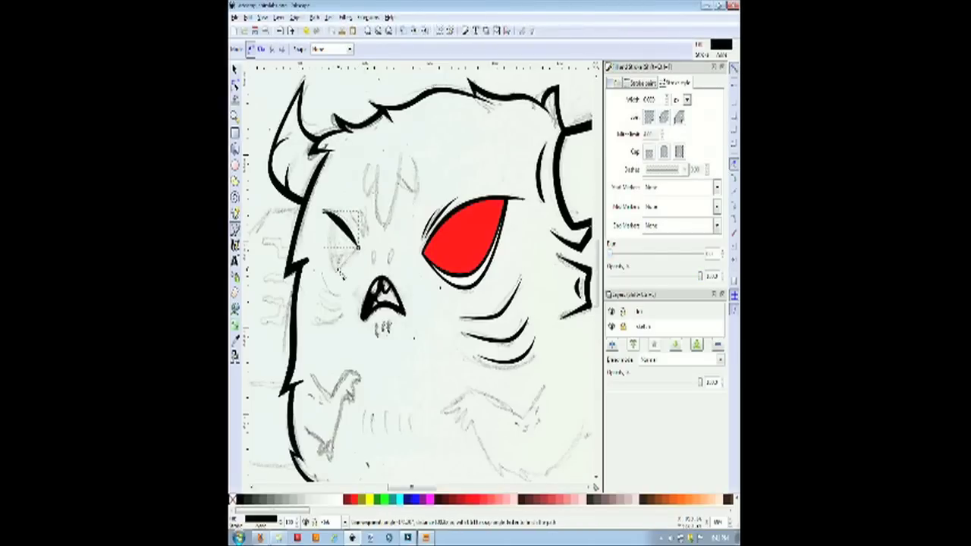
{"action": "left_click_drag", "start_coordinate": [336, 271], "coordinate": [323, 264]}
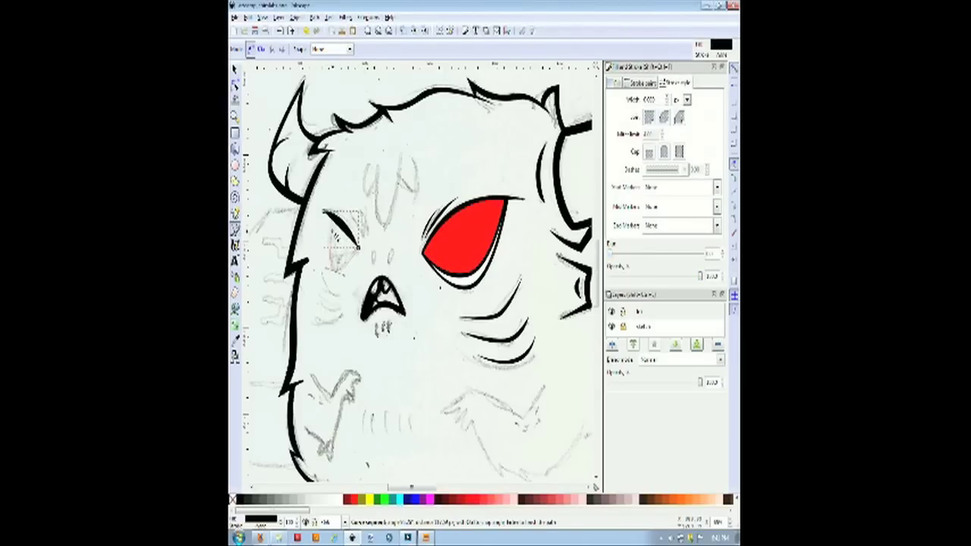
{"action": "left_click_drag", "start_coordinate": [326, 212], "coordinate": [416, 298]}
{"action": "key", "text": "Return"}
{"action": "left_click", "coordinate": [235, 117]}
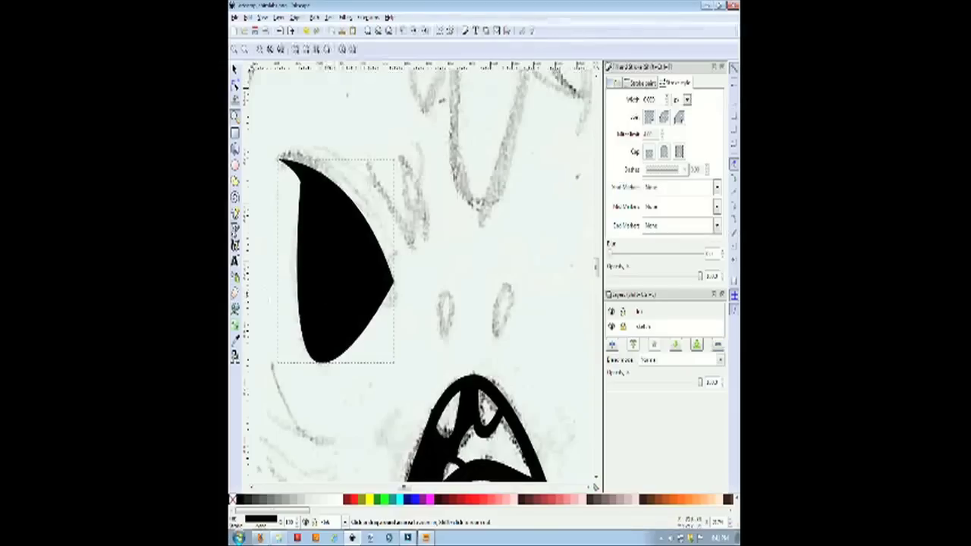
{"action": "left_click", "coordinate": [235, 229]}
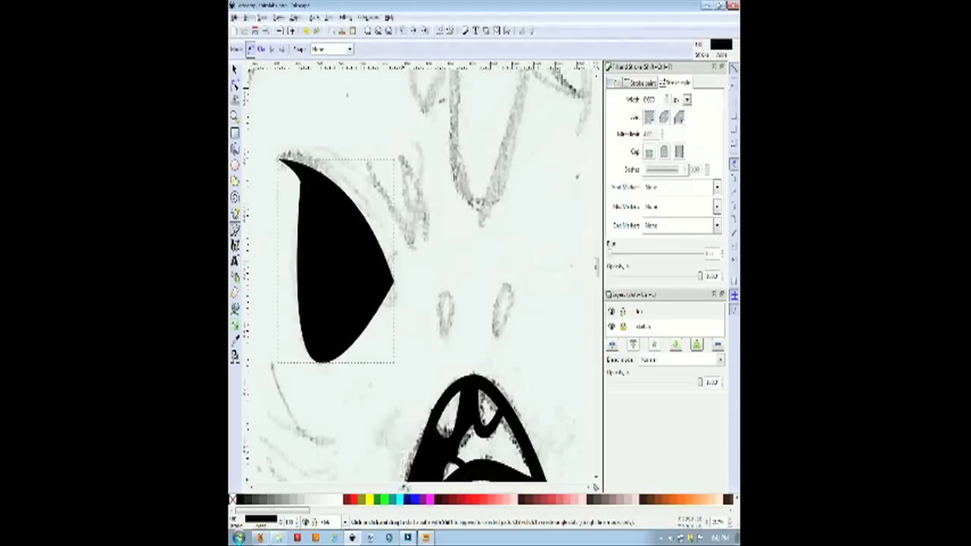
{"action": "mouse_move", "coordinate": [407, 488]}
{"action": "left_mouse_down"}
{"action": "mouse_move", "coordinate": [423, 489]}
{"action": "mouse_move", "coordinate": [403, 489]}
{"action": "left_mouse_up"}
{"action": "left_click", "coordinate": [344, 18]}
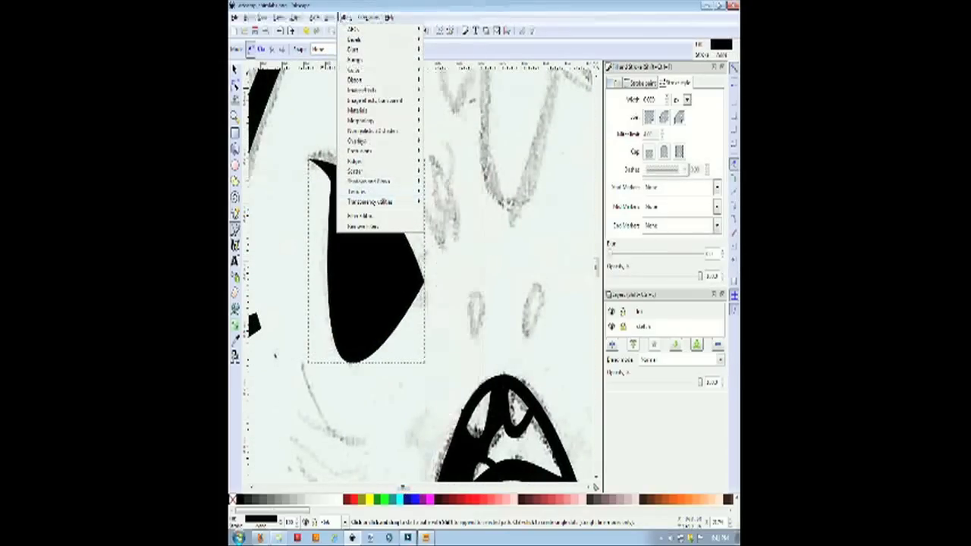
{"action": "mouse_move", "coordinate": [316, 19]}
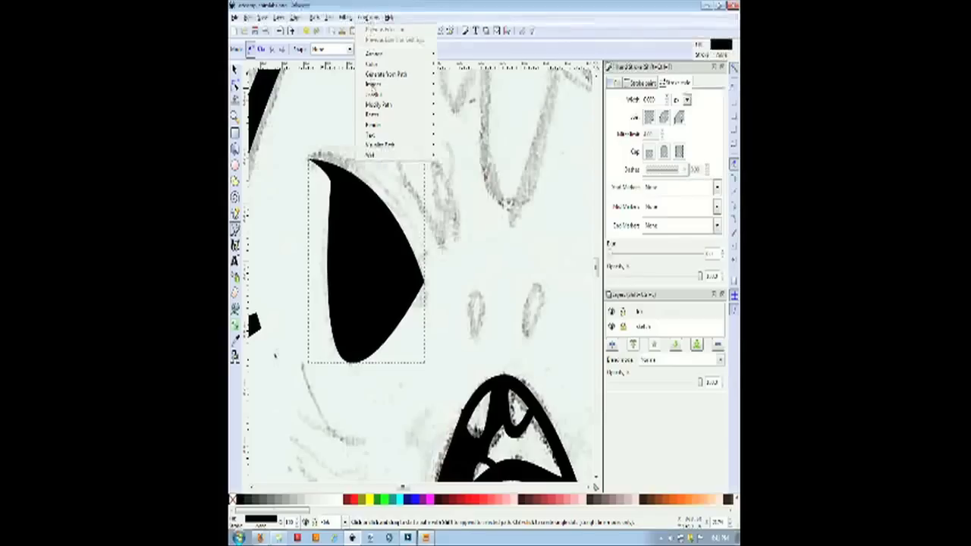
{"action": "left_click", "coordinate": [406, 490]}
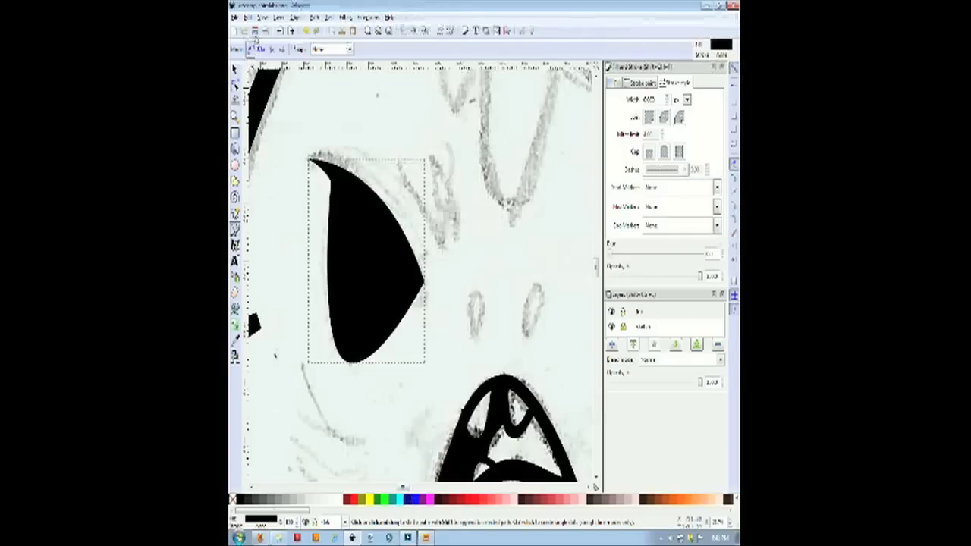
Draw a smaller inner shape inside the small black eye and fill it white, leaving a black outline.
{"action": "left_click", "coordinate": [334, 184]}
{"action": "left_click", "coordinate": [422, 293]}
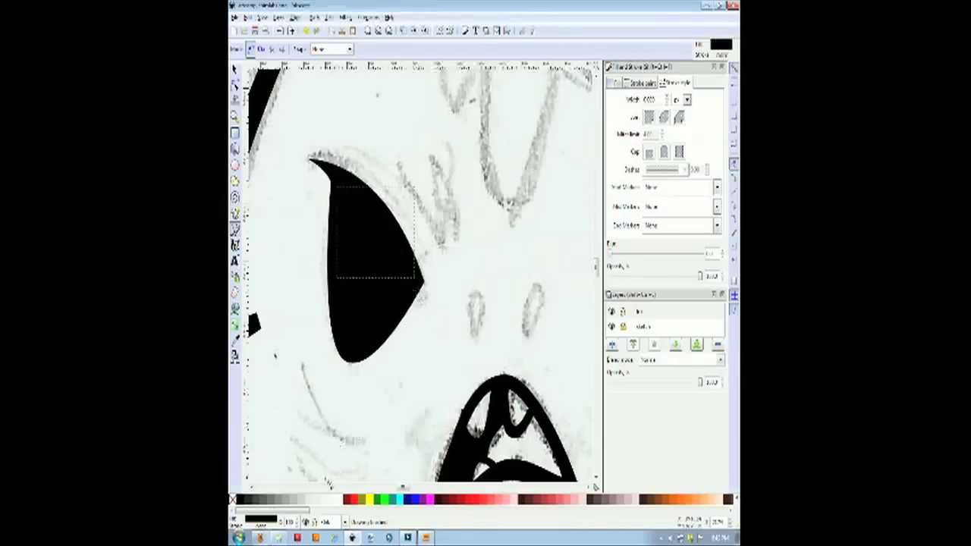
{"action": "left_click", "coordinate": [415, 292]}
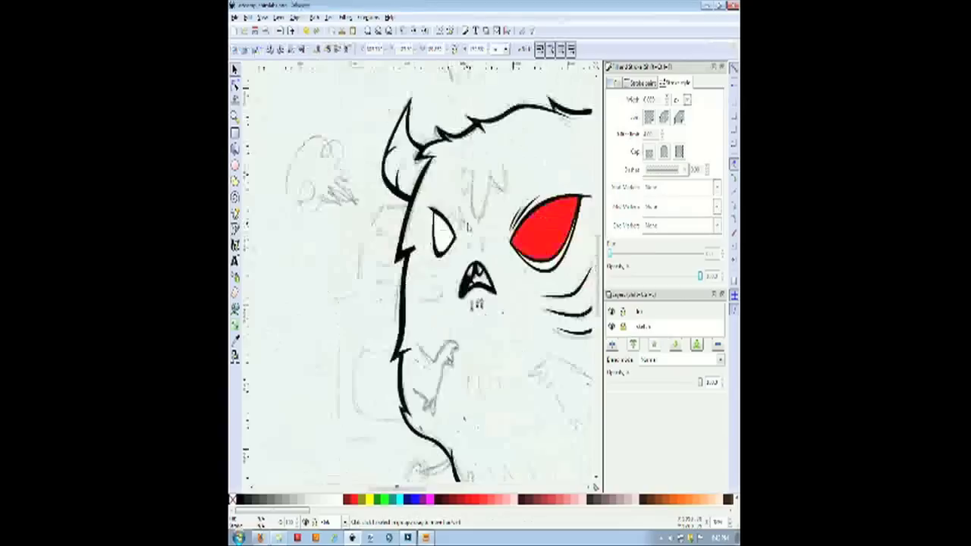
Save the drawing as a new file named artcamp.
{"action": "scroll", "coordinate": [468, 227], "scroll_direction": "down", "scroll_amount": 1}
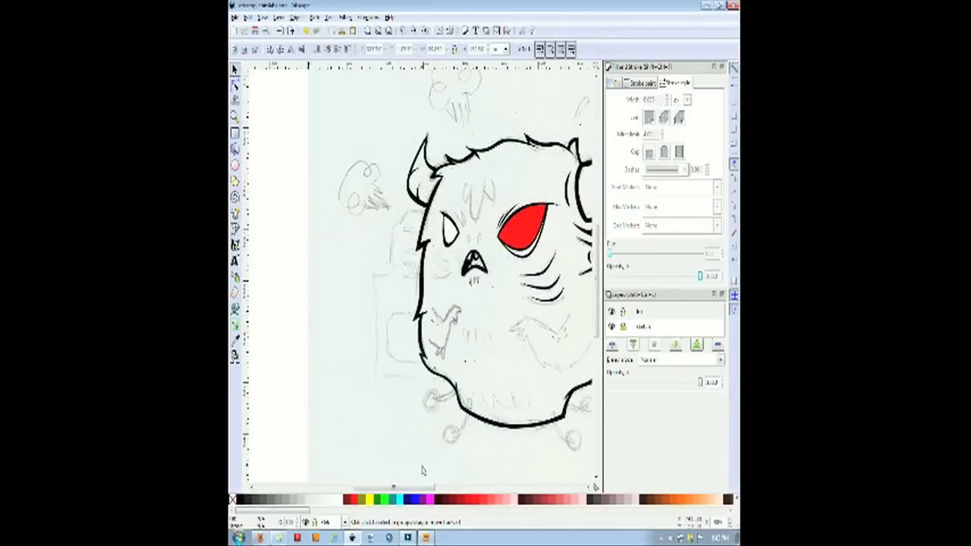
{"action": "left_click_drag", "start_coordinate": [420, 489], "coordinate": [443, 493]}
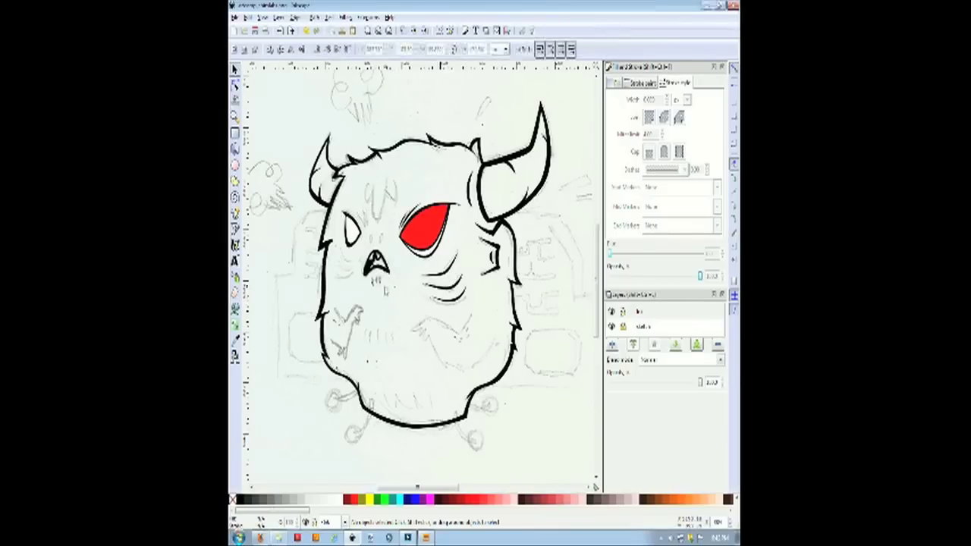
{"action": "left_click", "coordinate": [248, 17]}
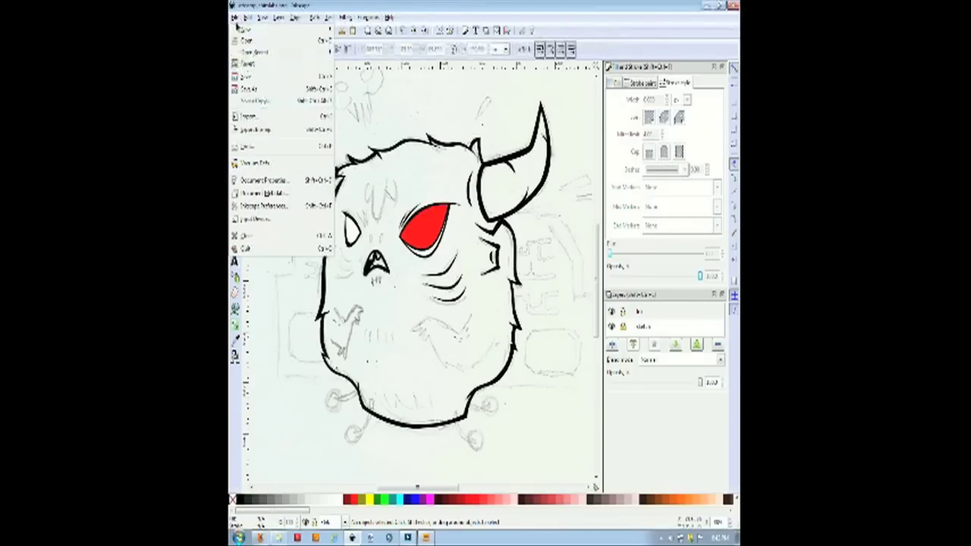
{"action": "left_click", "coordinate": [253, 90]}
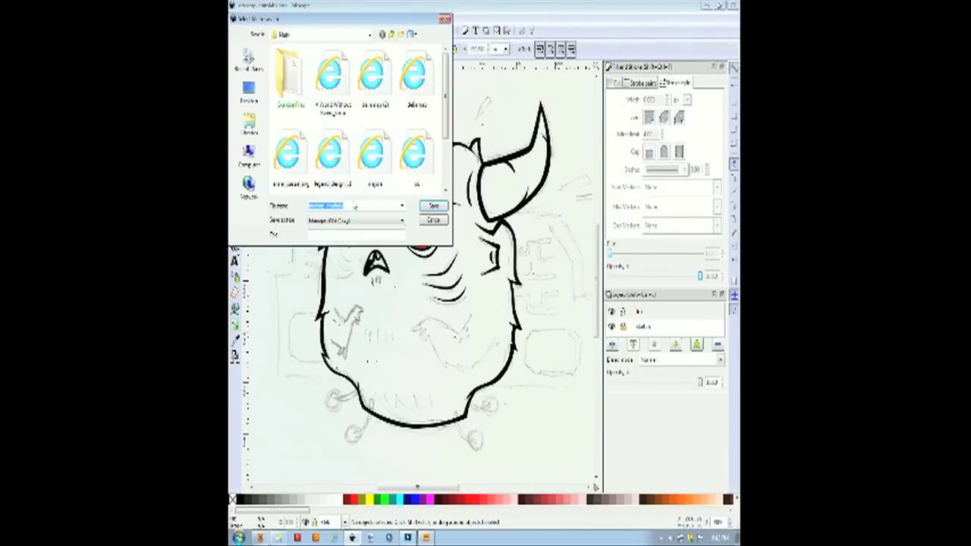
{"action": "type", "text": "d"}
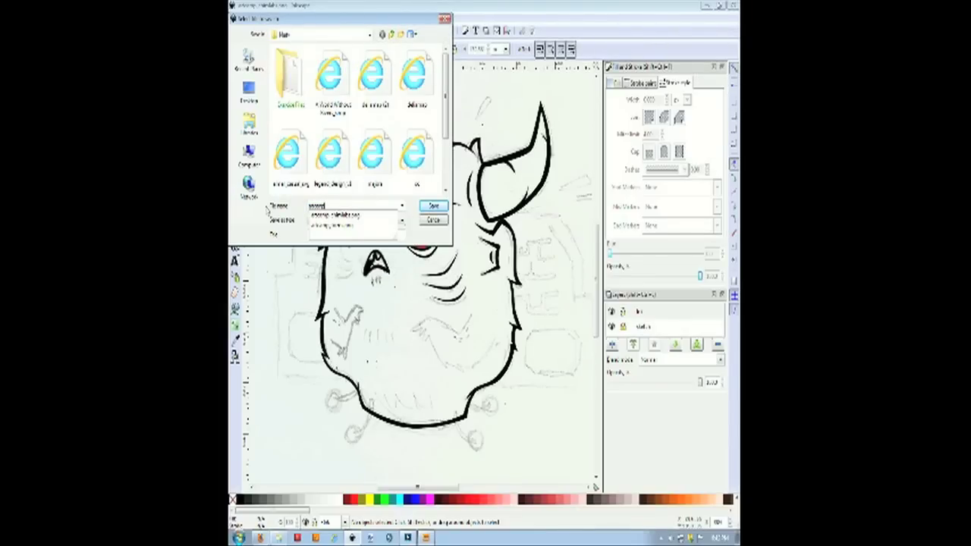
{"action": "left_click", "coordinate": [433, 206]}
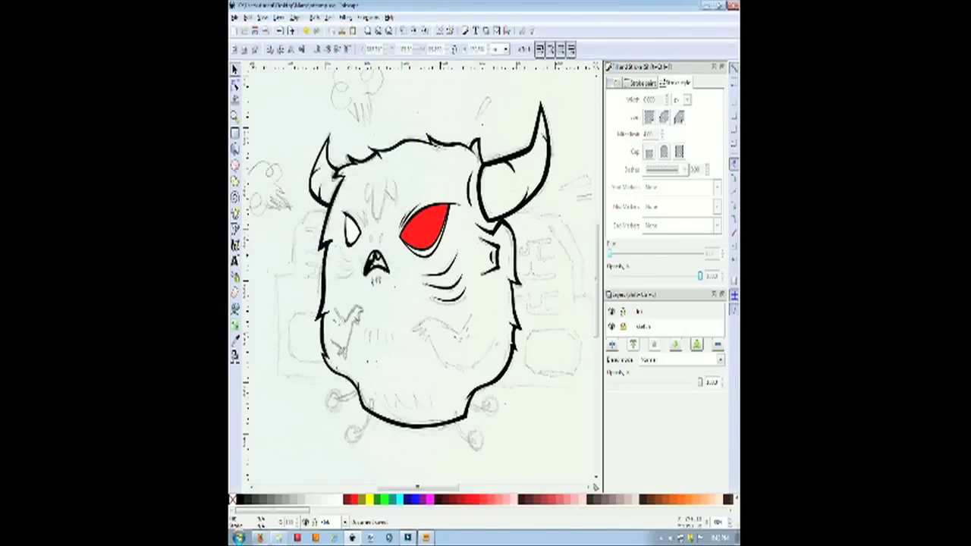
Select the small eye's white inner shape for node editing.
{"action": "left_click", "coordinate": [236, 117]}
{"action": "left_click_drag", "start_coordinate": [339, 206], "coordinate": [385, 262]}
{"action": "left_click", "coordinate": [235, 85]}
{"action": "left_click", "coordinate": [357, 239]}
Examine the page, guide, grid, snap, color management and scripting settings in the document properties.
{"action": "key", "text": "ctrl+shift+d"}
{"action": "left_click_drag", "start_coordinate": [659, 7], "coordinate": [408, 74]}
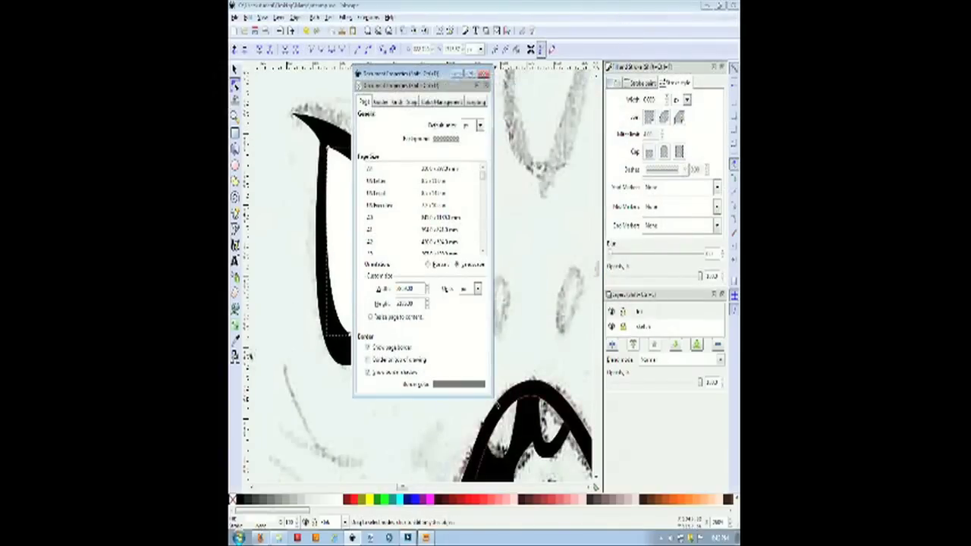
{"action": "left_click_drag", "start_coordinate": [492, 395], "coordinate": [591, 440]}
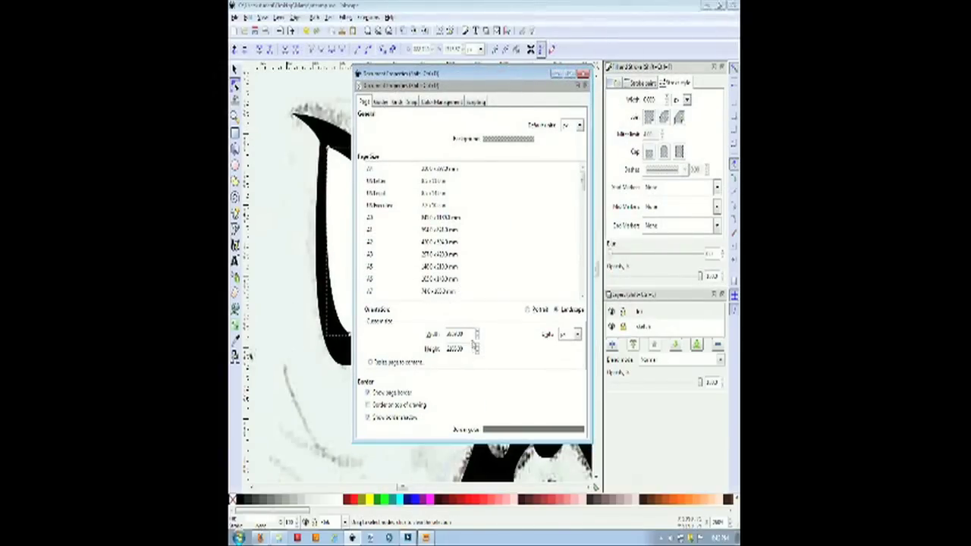
{"action": "left_click", "coordinate": [380, 102]}
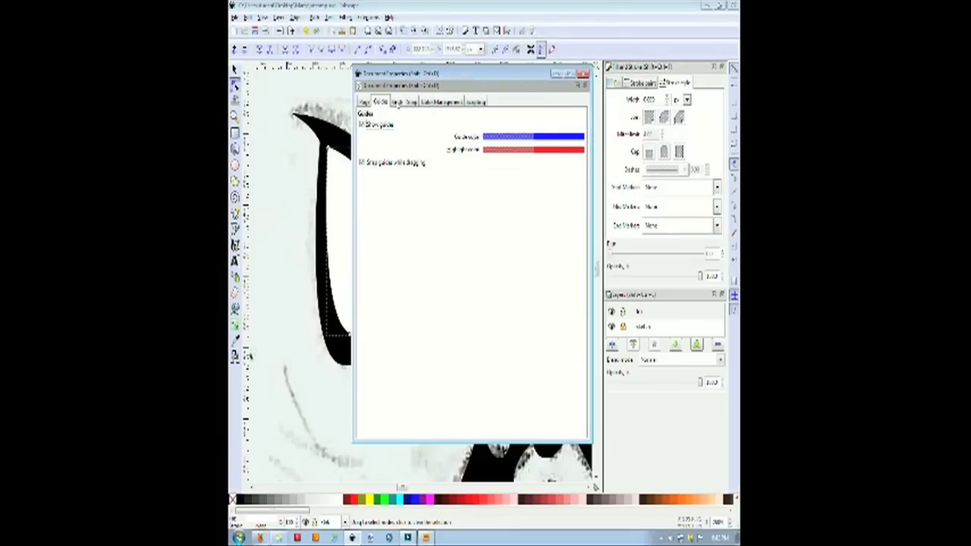
{"action": "left_click", "coordinate": [396, 102]}
{"action": "left_click", "coordinate": [411, 102]}
{"action": "left_click", "coordinate": [395, 101]}
{"action": "left_click", "coordinate": [367, 102]}
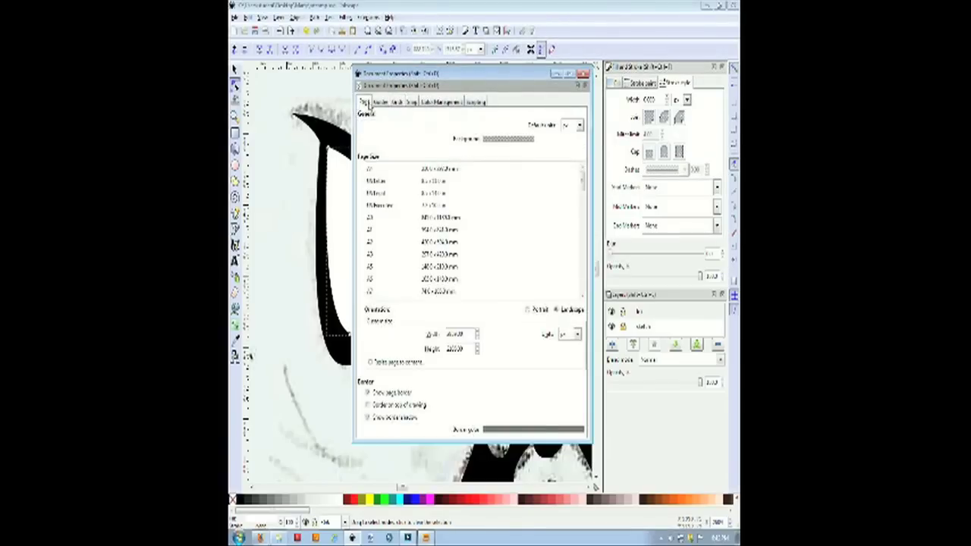
{"action": "left_click", "coordinate": [380, 101]}
{"action": "left_click", "coordinate": [397, 101]}
{"action": "left_click", "coordinate": [412, 102]}
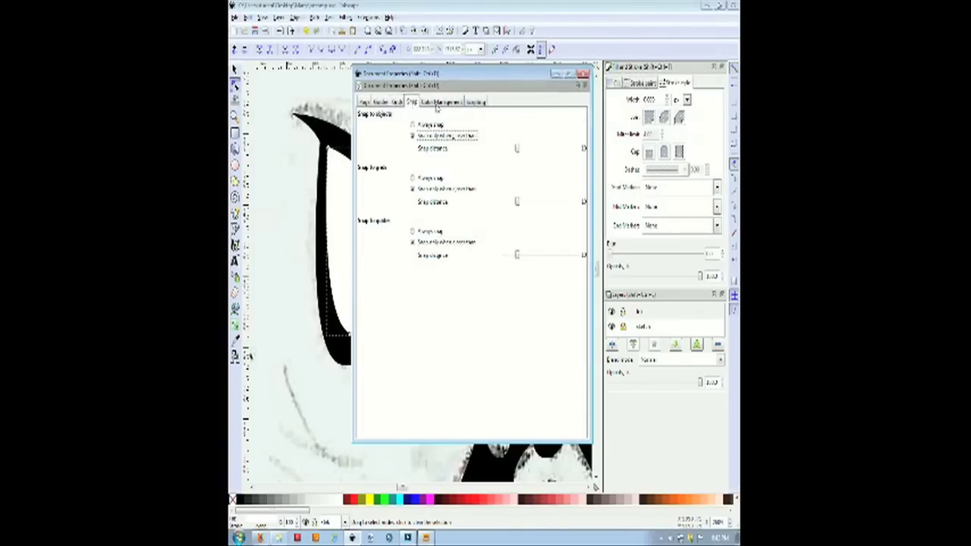
{"action": "left_click", "coordinate": [442, 102]}
{"action": "left_click", "coordinate": [476, 102]}
{"action": "left_click", "coordinate": [583, 73]}
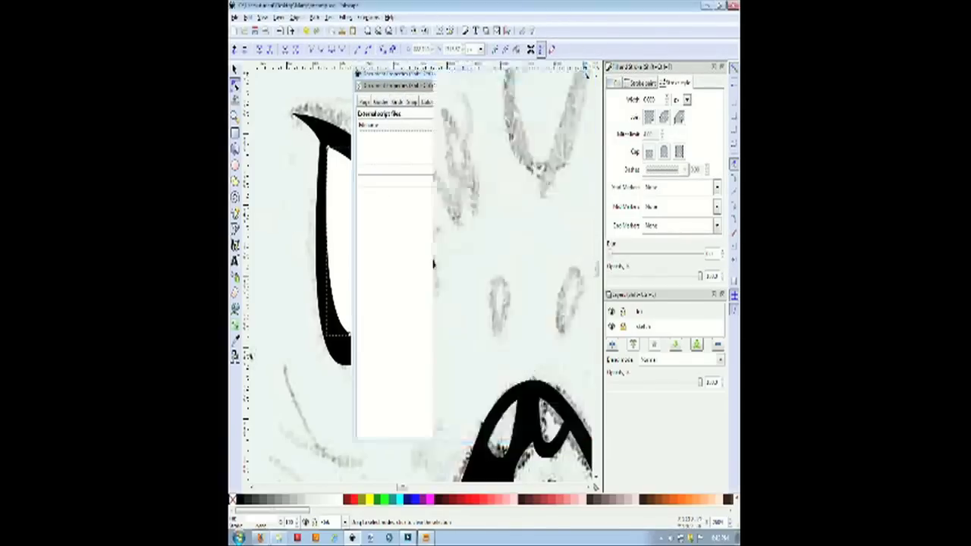
Examine the selector, node, pencil, pen and save settings in the Inkscape preferences.
{"action": "left_click", "coordinate": [523, 31]}
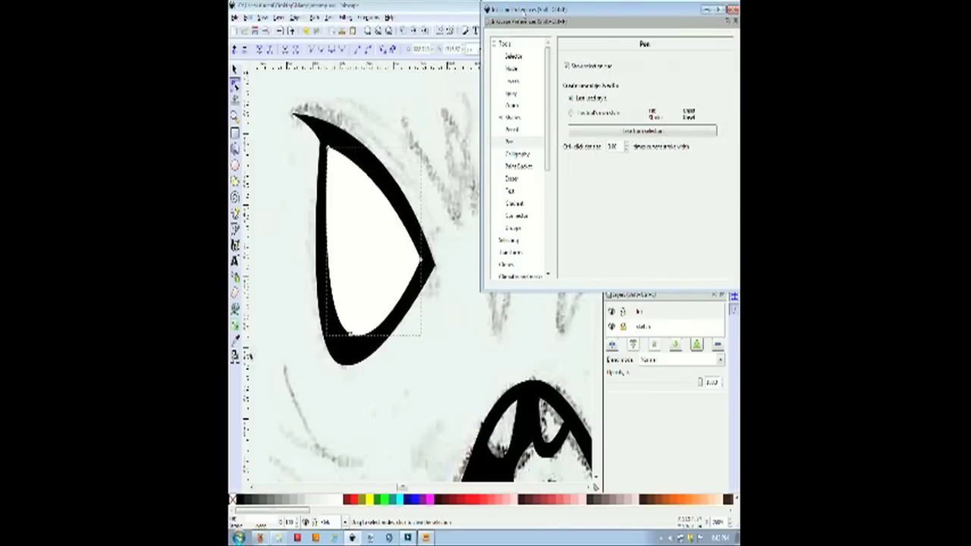
{"action": "mouse_move", "coordinate": [522, 9]}
{"action": "left_mouse_down"}
{"action": "mouse_move", "coordinate": [354, 65]}
{"action": "mouse_move", "coordinate": [328, 56]}
{"action": "left_mouse_up"}
{"action": "left_click_drag", "start_coordinate": [548, 341], "coordinate": [635, 462]}
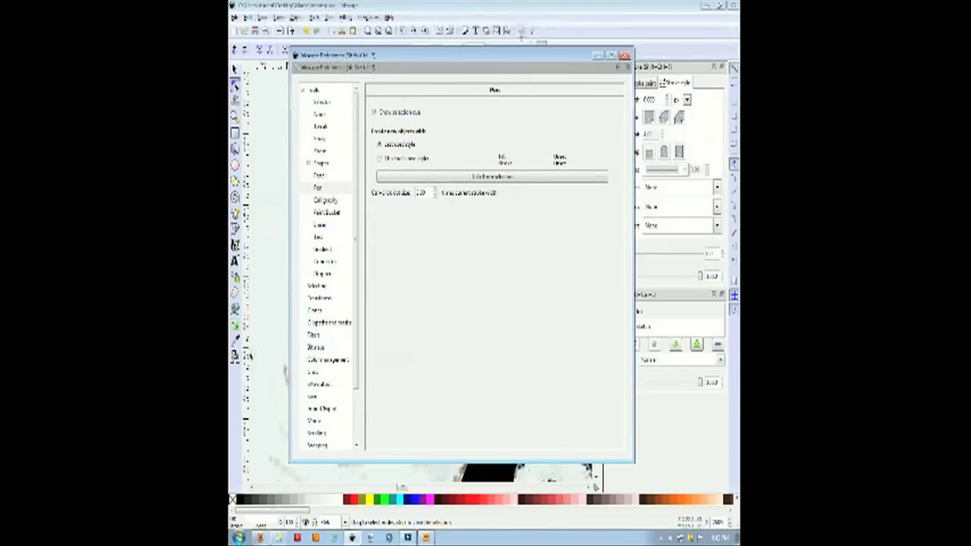
{"action": "left_click", "coordinate": [325, 103]}
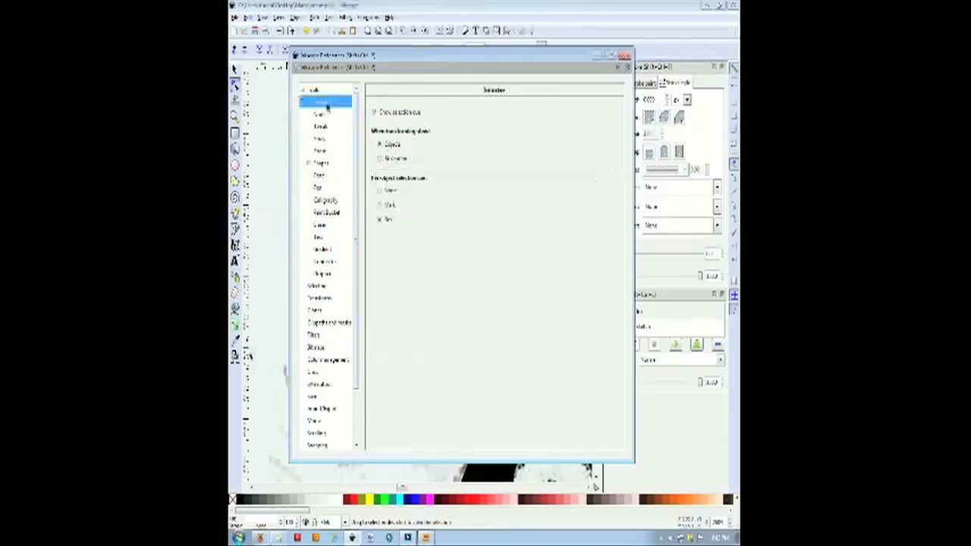
{"action": "left_click", "coordinate": [327, 114]}
{"action": "left_click", "coordinate": [328, 106]}
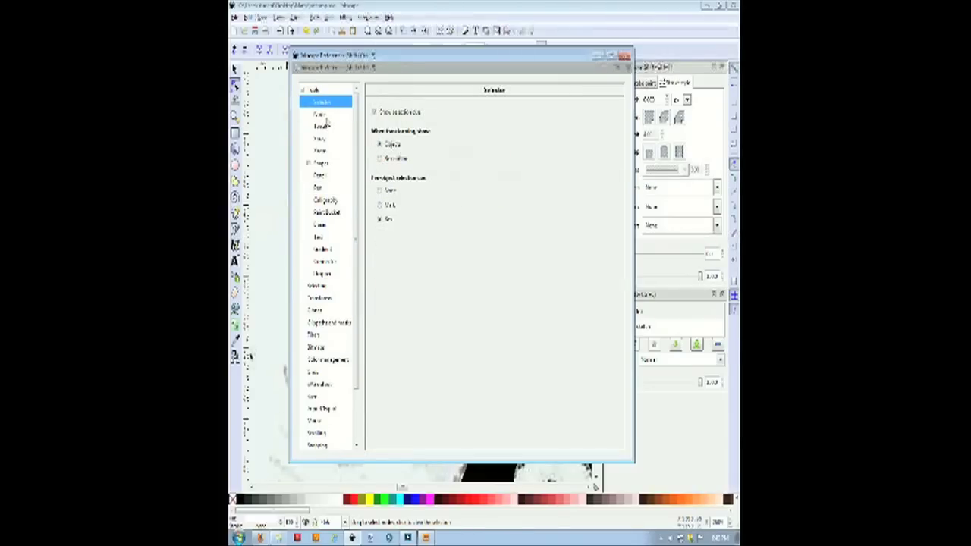
{"action": "left_click", "coordinate": [322, 174]}
{"action": "left_click", "coordinate": [332, 187]}
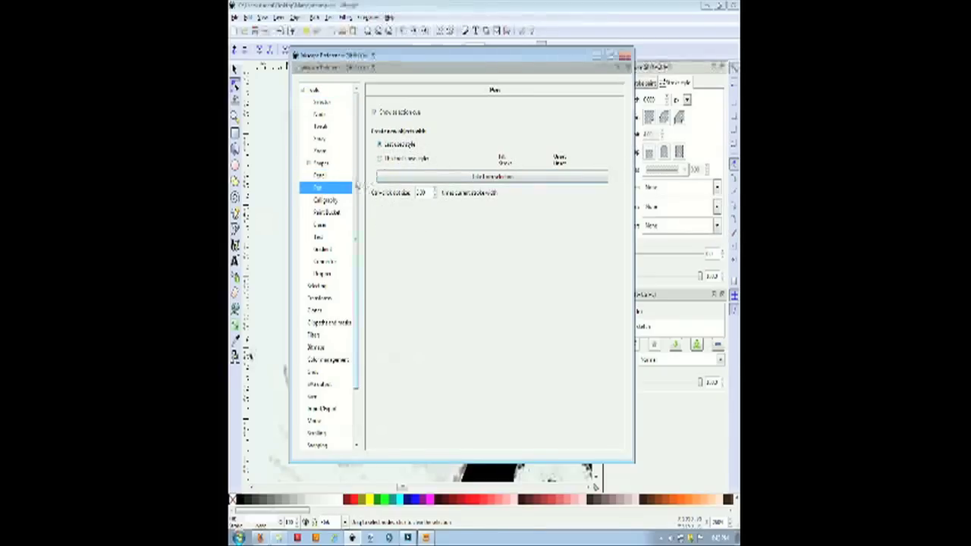
{"action": "left_click_drag", "start_coordinate": [357, 182], "coordinate": [358, 244]}
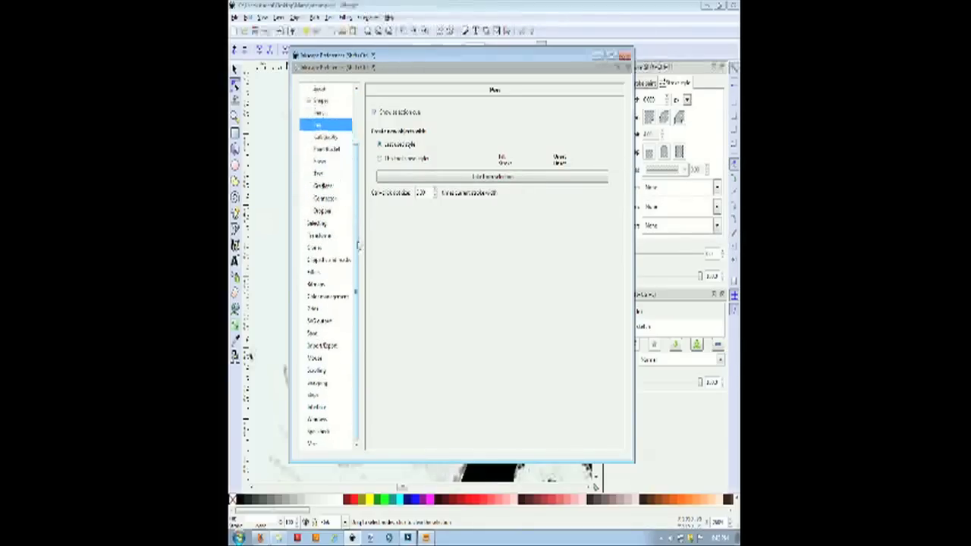
{"action": "left_click", "coordinate": [322, 333]}
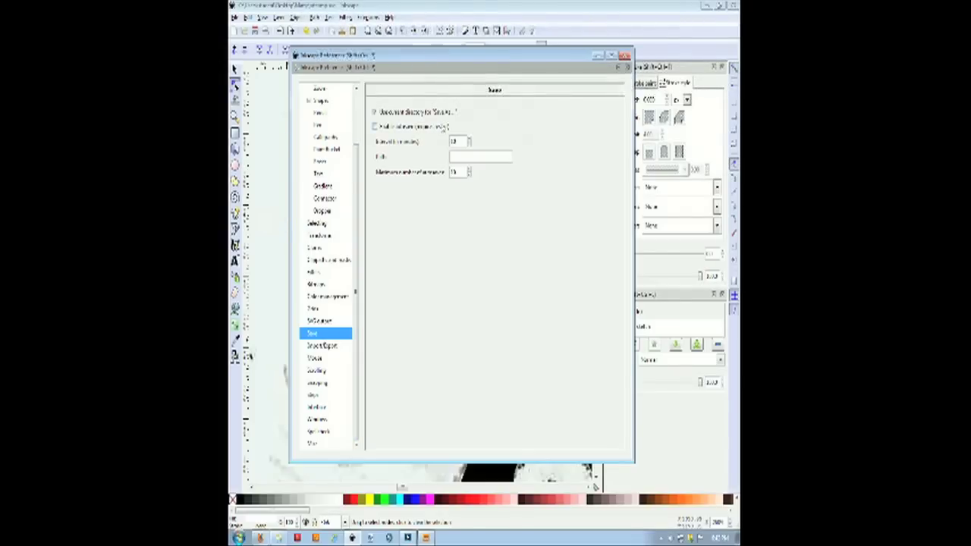
{"action": "left_click", "coordinate": [625, 55]}
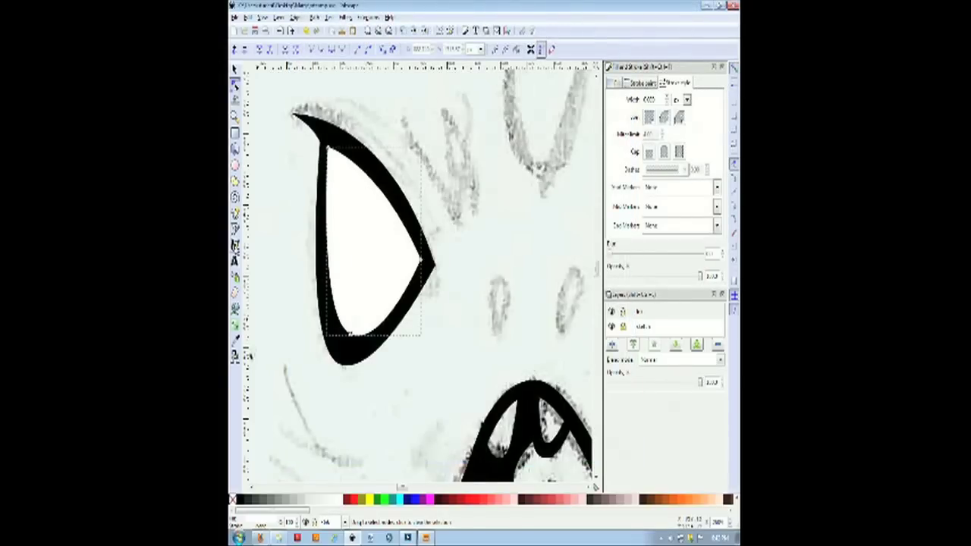
Draw a thin white crescent inside the small eye's black outline, curving under the white inner shape.
{"action": "left_click", "coordinate": [234, 229]}
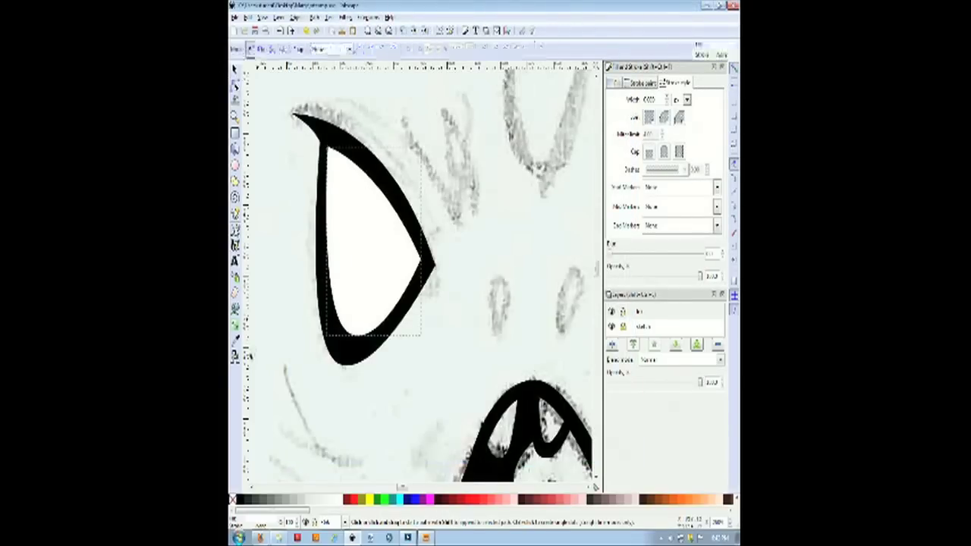
{"action": "left_click", "coordinate": [323, 233]}
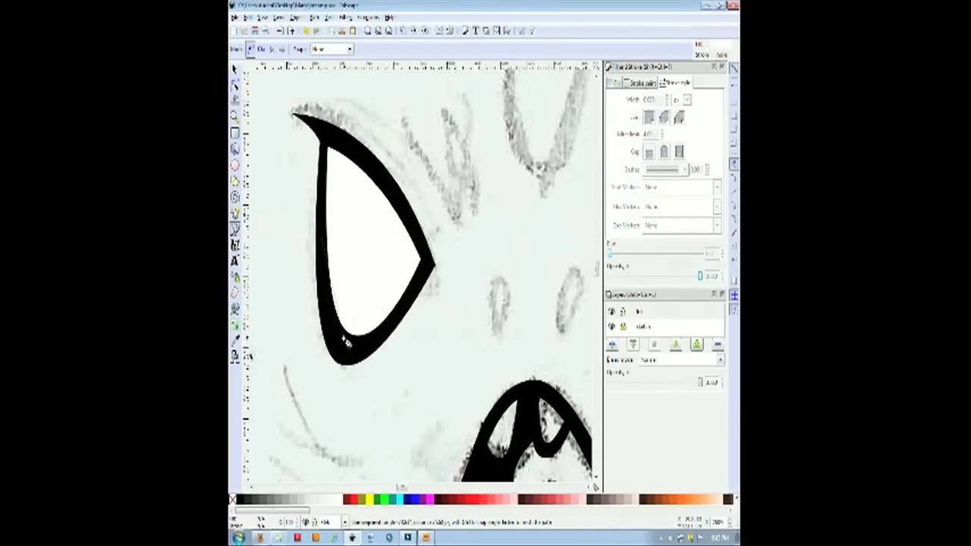
{"action": "left_click_drag", "start_coordinate": [346, 341], "coordinate": [391, 319]}
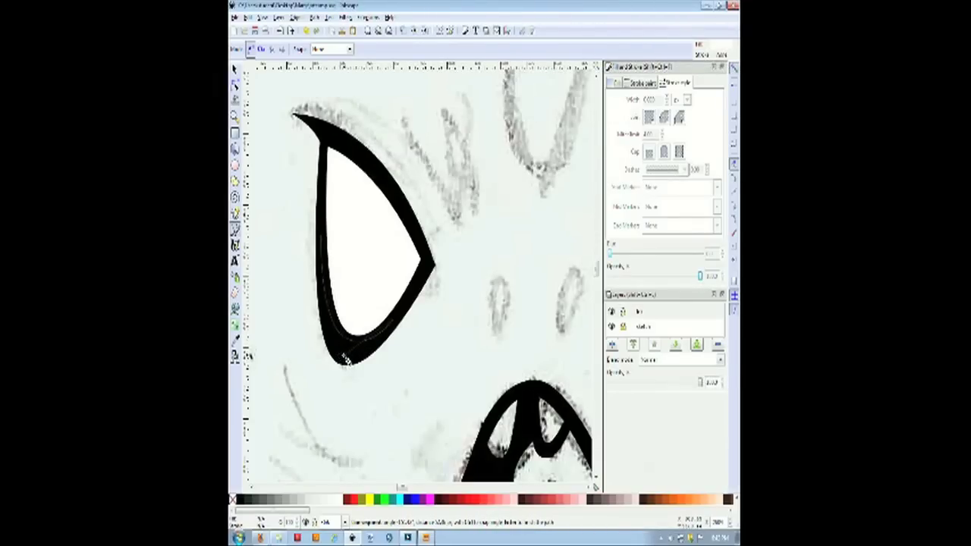
{"action": "left_click_drag", "start_coordinate": [338, 358], "coordinate": [319, 349]}
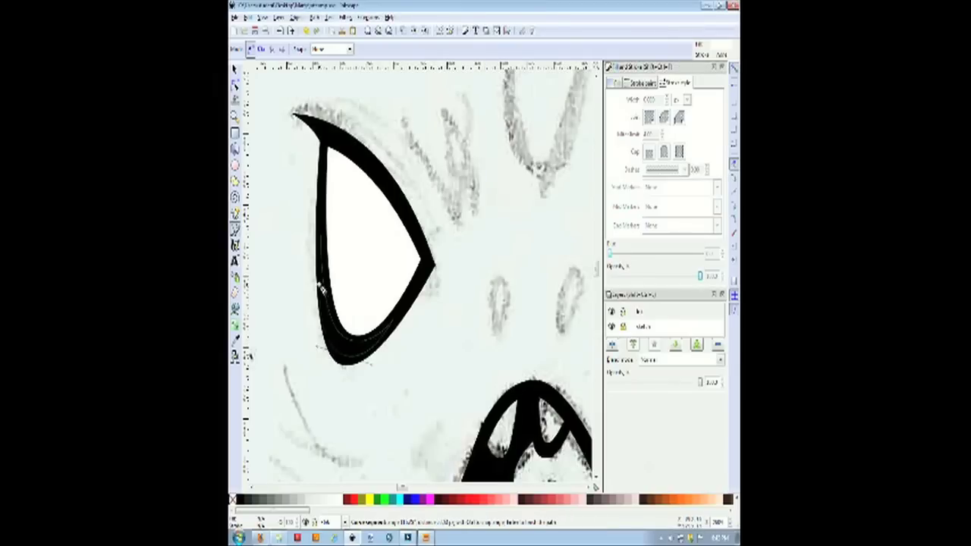
{"action": "left_click", "coordinate": [323, 237]}
{"action": "key", "text": "Return"}
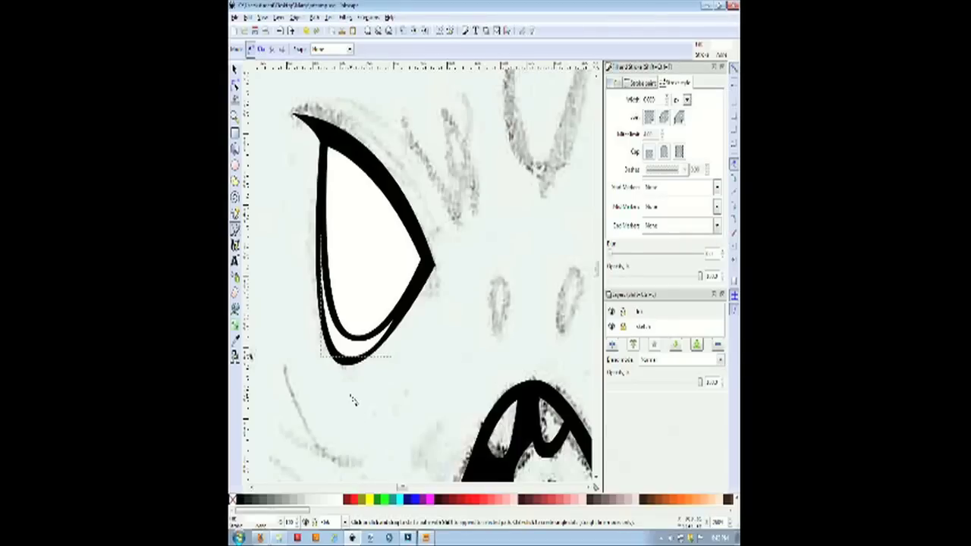
{"action": "key", "text": "s"}
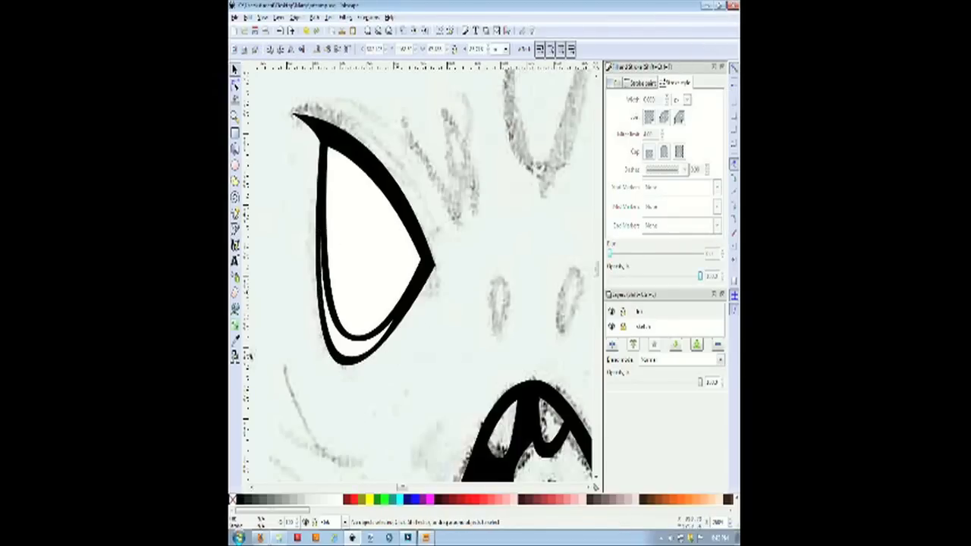
{"action": "scroll", "coordinate": [433, 321], "scroll_direction": "down", "scroll_amount": 6}
{"action": "scroll", "coordinate": [435, 322], "scroll_direction": "up", "scroll_amount": 6}
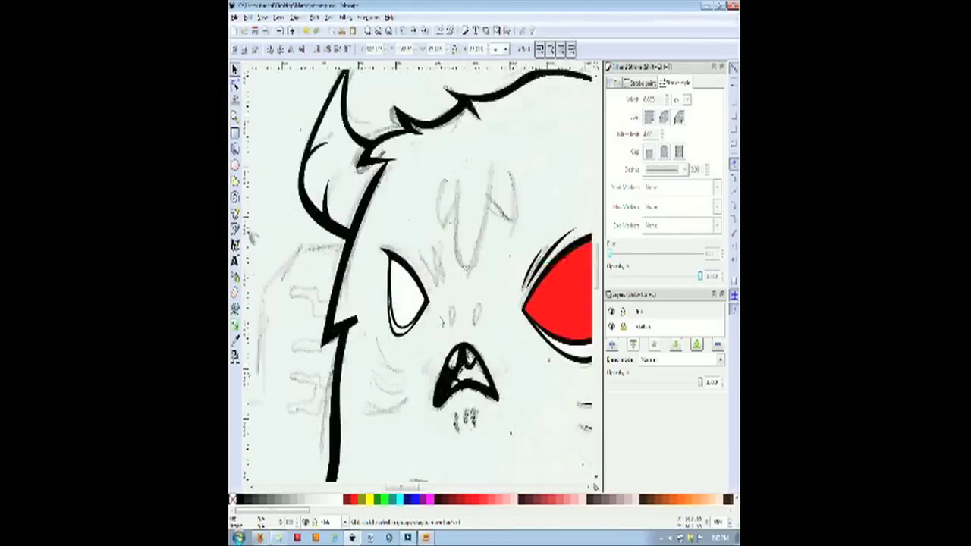
Reshape the crescent's lower curve with its node handles so it follows the small eye's outline evenly.
{"action": "left_click", "coordinate": [236, 85]}
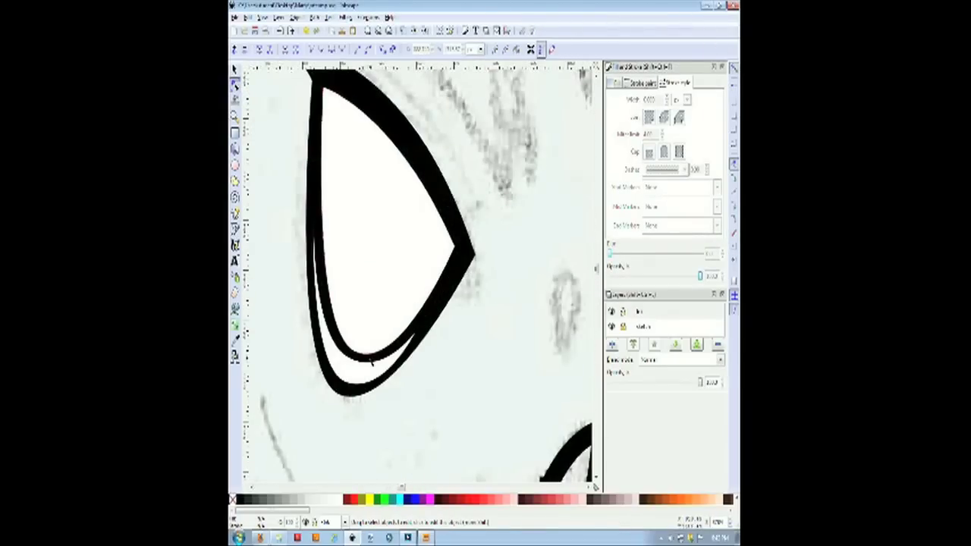
{"action": "left_click", "coordinate": [375, 370]}
{"action": "left_click", "coordinate": [415, 332]}
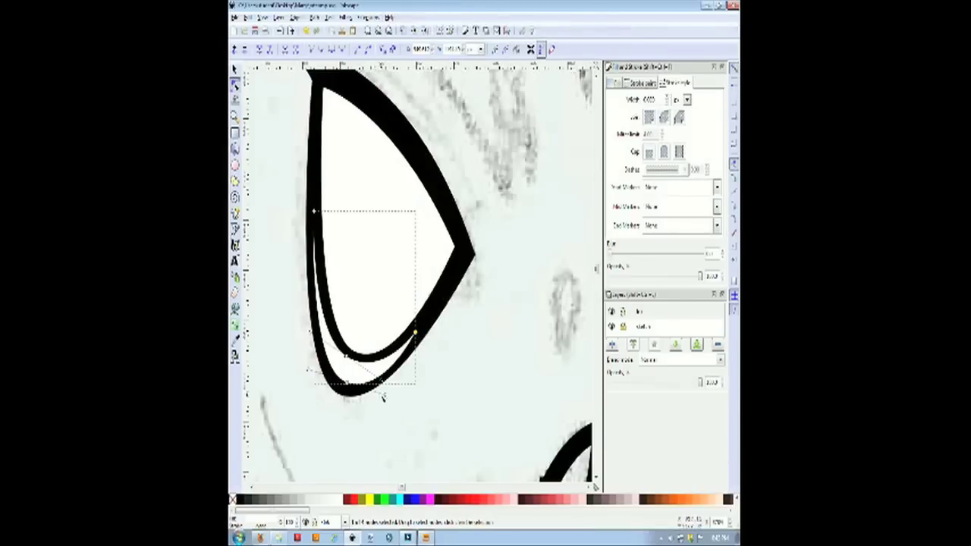
{"action": "left_click_drag", "start_coordinate": [384, 394], "coordinate": [375, 394]}
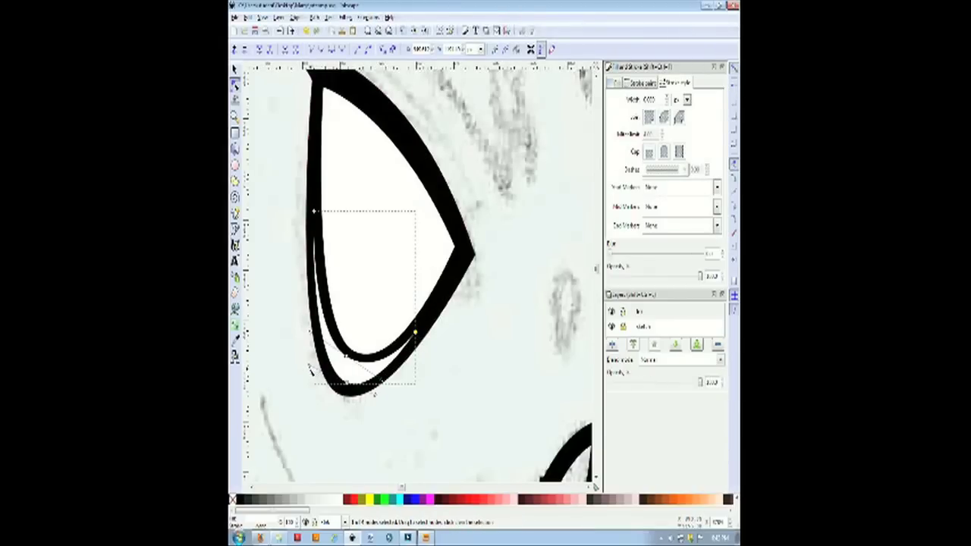
{"action": "left_click_drag", "start_coordinate": [310, 367], "coordinate": [305, 365]}
{"action": "left_click", "coordinate": [280, 310]}
{"action": "scroll", "coordinate": [391, 346], "scroll_direction": "down", "scroll_amount": 6}
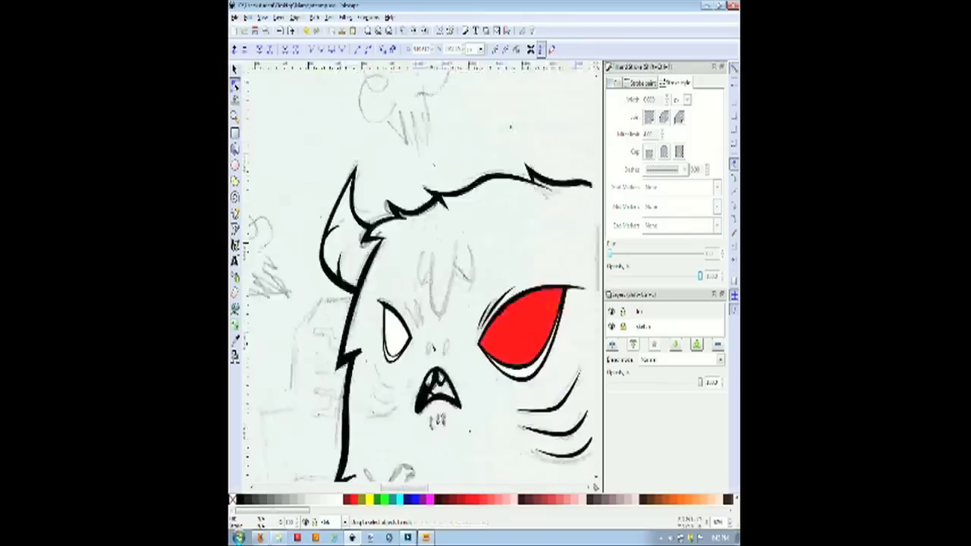
Trace the uppermost wrinkle beneath the small eye as a tapered black shape.
{"action": "scroll", "coordinate": [337, 349], "scroll_direction": "up", "scroll_amount": 3}
{"action": "left_click", "coordinate": [235, 229]}
{"action": "left_click", "coordinate": [307, 196]}
{"action": "key", "text": "Return"}
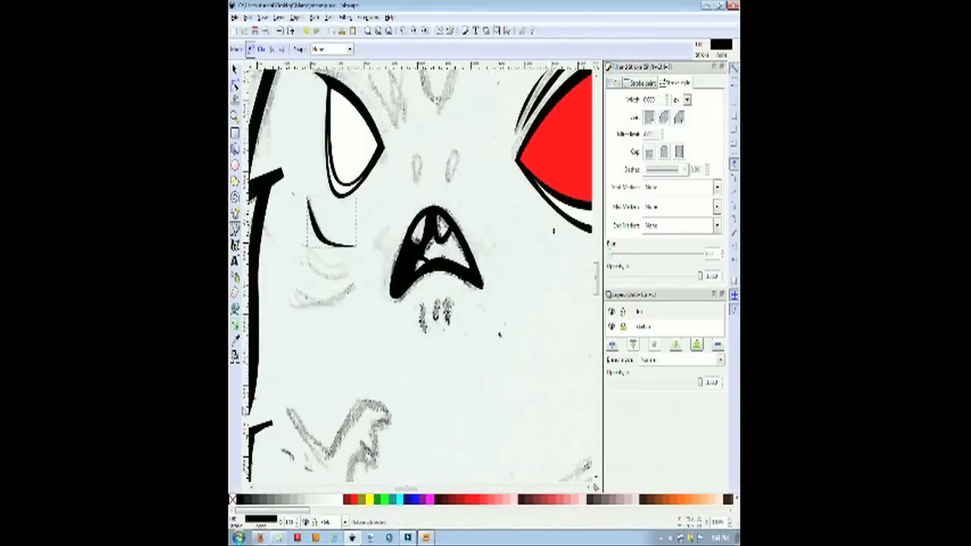
Place a horizontal guide below the mouth and a vertical guide near the small eye's wrinkles.
{"action": "key", "text": "n"}
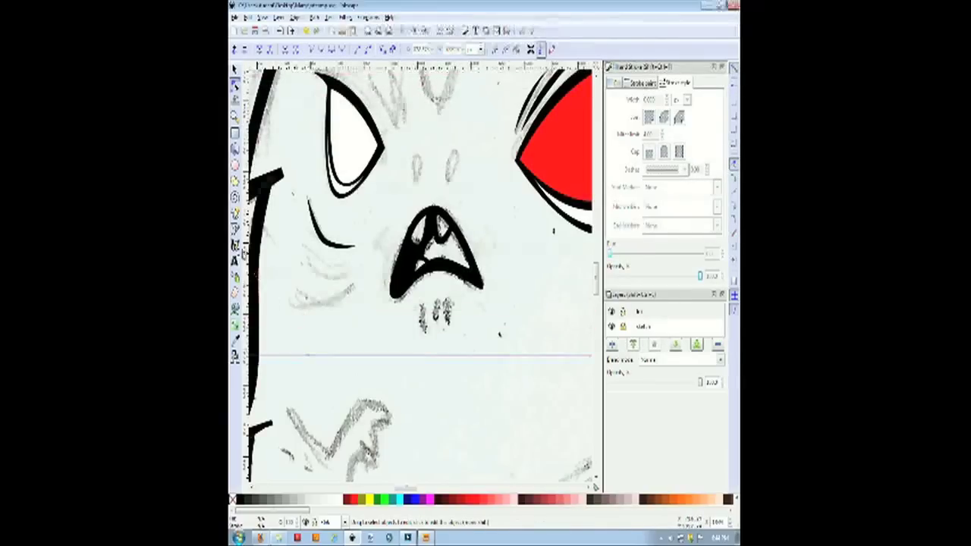
{"action": "left_click_drag", "start_coordinate": [246, 243], "coordinate": [297, 258]}
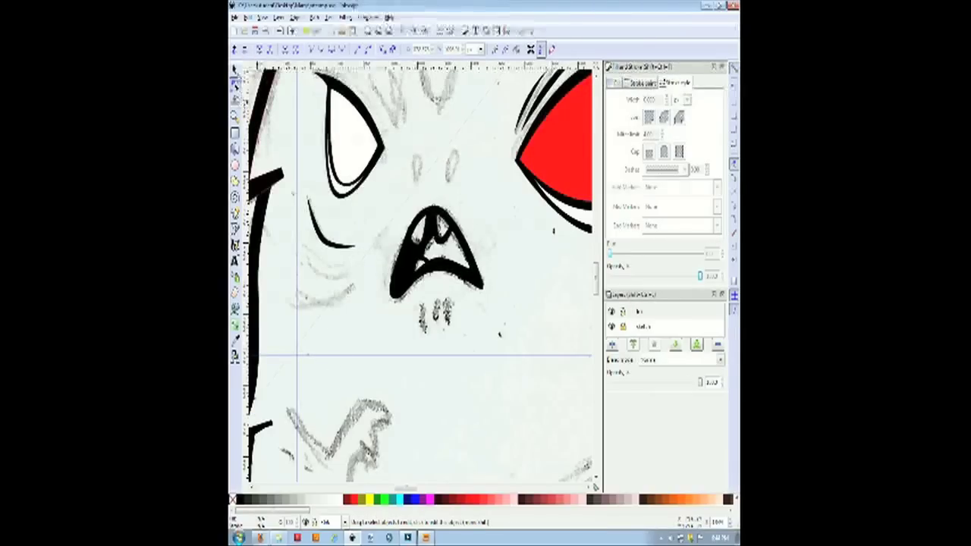
{"action": "key", "text": "s"}
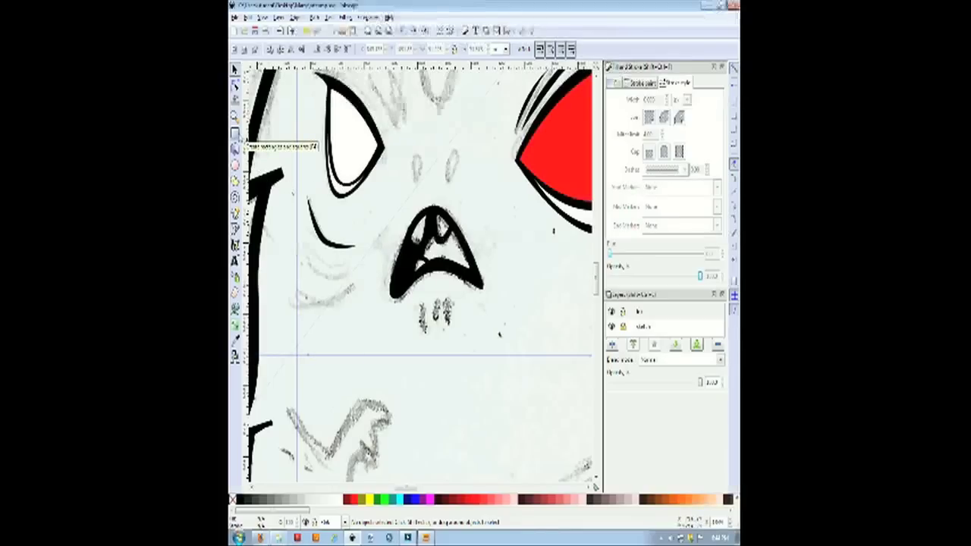
Draw a black square below the mouth, with its upper edge on the horizontal guide.
{"action": "left_click", "coordinate": [236, 134]}
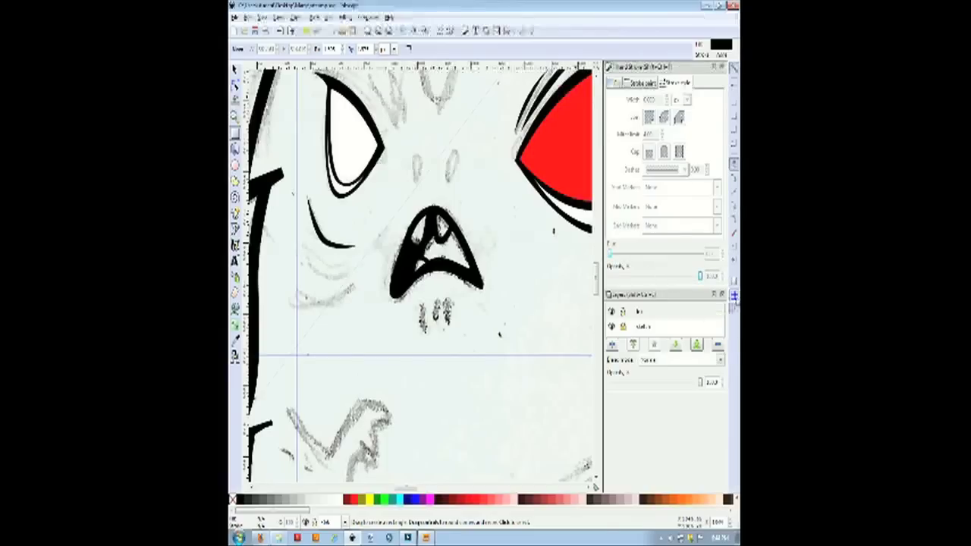
{"action": "left_click_drag", "start_coordinate": [366, 444], "coordinate": [415, 390]}
{"action": "key", "text": "s"}
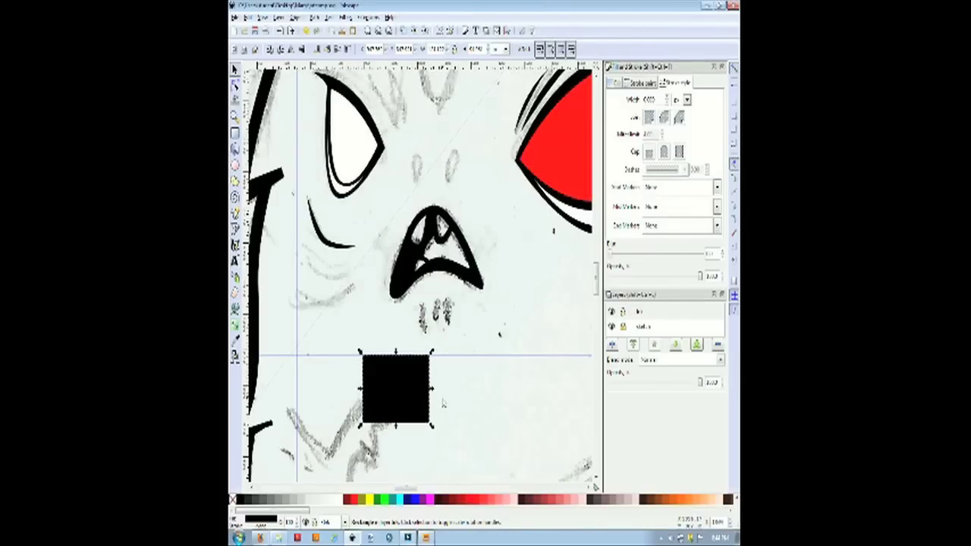
Add a second black square and snap its corner against the first square's lower corner.
{"action": "key", "text": "ctrl+v"}
{"action": "left_click_drag", "start_coordinate": [474, 377], "coordinate": [464, 451]}
{"action": "scroll", "coordinate": [480, 440], "scroll_direction": "down", "scroll_amount": 4}
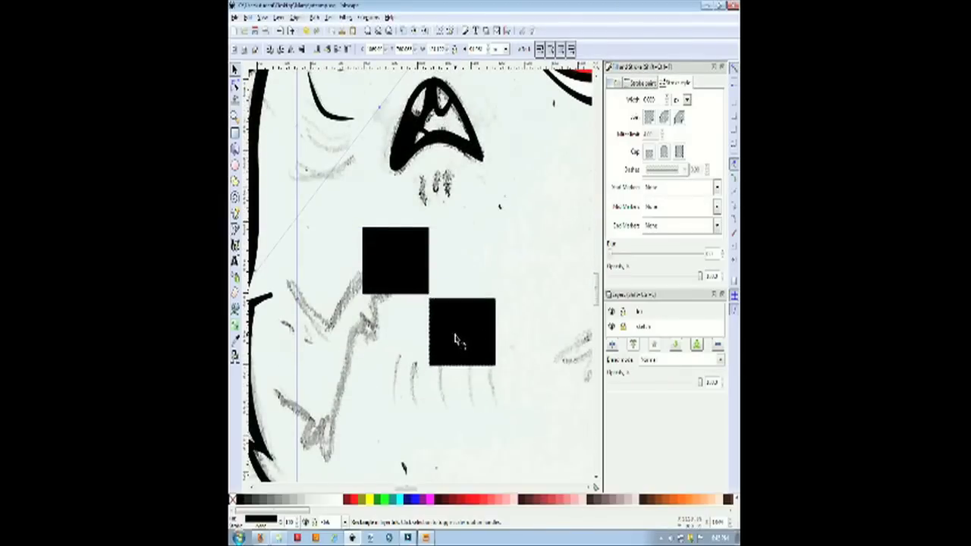
{"action": "mouse_move", "coordinate": [455, 337]}
{"action": "left_mouse_down"}
{"action": "mouse_move", "coordinate": [460, 319]}
{"action": "mouse_move", "coordinate": [465, 339]}
{"action": "left_mouse_up"}
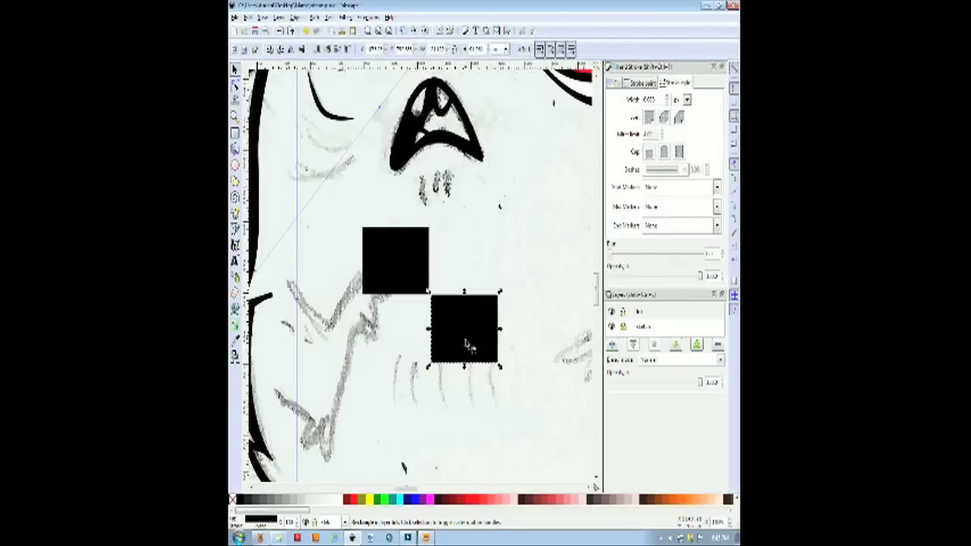
{"action": "left_click_drag", "start_coordinate": [466, 341], "coordinate": [467, 348]}
{"action": "left_click_drag", "start_coordinate": [400, 271], "coordinate": [400, 271]}
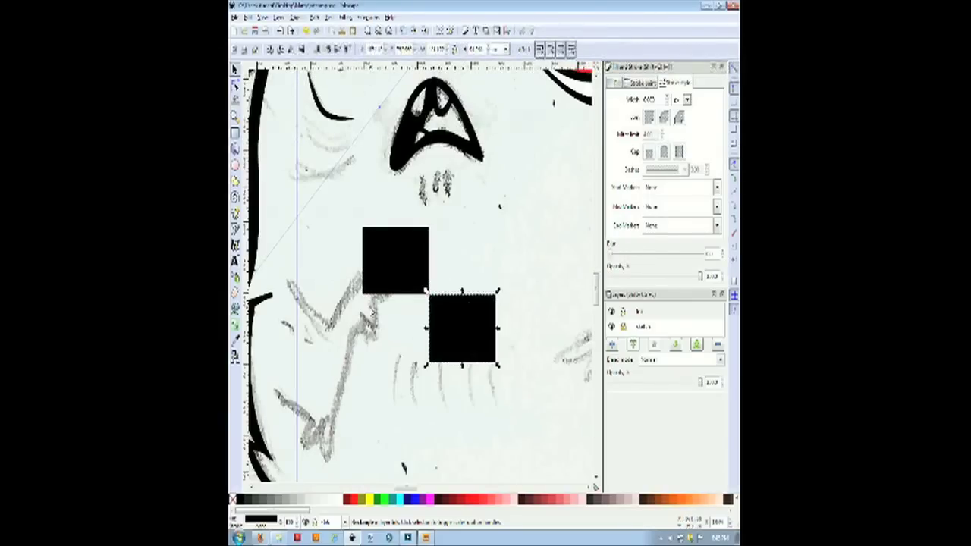
Delete both black test squares.
{"action": "left_click", "coordinate": [495, 438]}
{"action": "left_click", "coordinate": [472, 324]}
{"action": "key", "text": "Delete"}
{"action": "left_click", "coordinate": [408, 267]}
{"action": "key", "text": "Delete"}
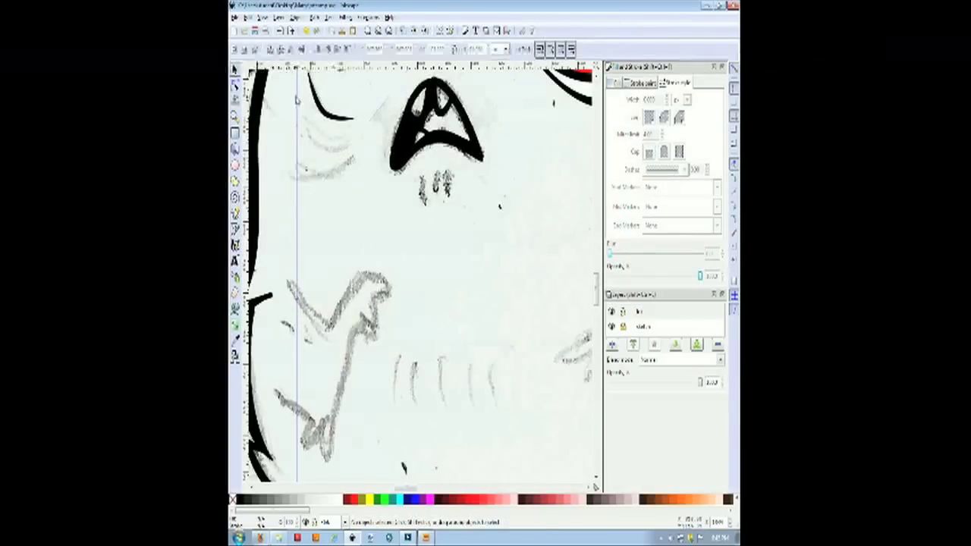
Trace the two lower wrinkles beneath the small eye as tapered black crescents.
{"action": "scroll", "coordinate": [343, 233], "scroll_direction": "up", "scroll_amount": 4}
{"action": "key", "text": "b"}
{"action": "left_click", "coordinate": [305, 217]}
{"action": "mouse_move", "coordinate": [327, 232]}
{"action": "left_mouse_down"}
{"action": "mouse_move", "coordinate": [346, 235]}
{"action": "mouse_move", "coordinate": [344, 260]}
{"action": "left_mouse_up"}
{"action": "left_click", "coordinate": [351, 230]}
{"action": "left_click", "coordinate": [305, 217]}
{"action": "left_click", "coordinate": [300, 243]}
{"action": "left_click", "coordinate": [353, 242]}
{"action": "left_click", "coordinate": [300, 243]}
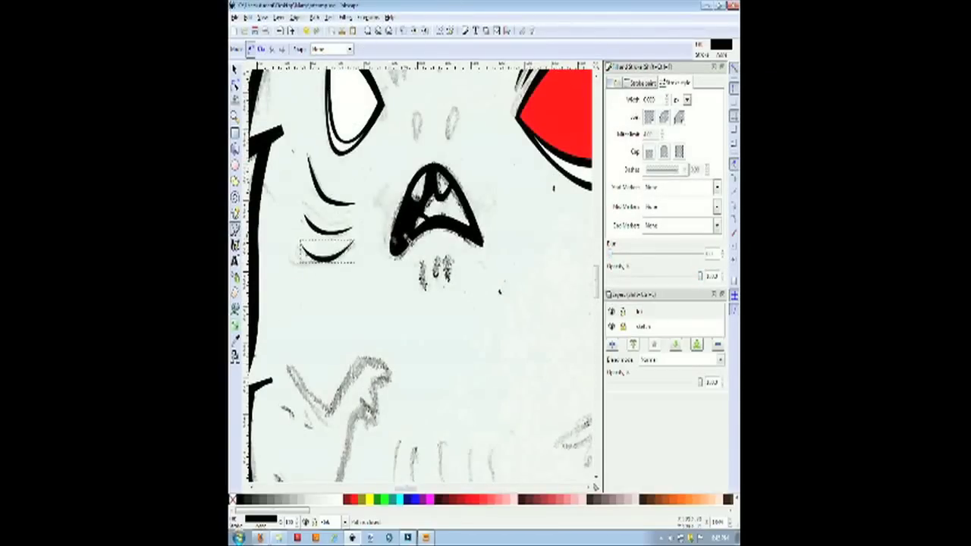
Trace the nostrils and the short wrinkles beside the small eye as filled black shapes.
{"action": "scroll", "coordinate": [454, 264], "scroll_direction": "down", "scroll_amount": 5}
{"action": "scroll", "coordinate": [494, 249], "scroll_direction": "up", "scroll_amount": 4}
{"action": "left_click", "coordinate": [327, 224]}
{"action": "left_click_drag", "start_coordinate": [334, 204], "coordinate": [397, 204]}
{"action": "left_click", "coordinate": [327, 224]}
{"action": "scroll", "coordinate": [346, 227], "scroll_direction": "left", "scroll_amount": 5}
{"action": "left_click", "coordinate": [371, 154]}
{"action": "left_click", "coordinate": [371, 154]}
{"action": "left_click", "coordinate": [385, 155]}
{"action": "left_click", "coordinate": [386, 155]}
Trace the central V-shaped forehead crease between the eyes as a tapered black shape.
{"action": "scroll", "coordinate": [395, 223], "scroll_direction": "up", "scroll_amount": 4}
{"action": "left_click", "coordinate": [415, 190]}
{"action": "mouse_move", "coordinate": [424, 282]}
{"action": "left_mouse_down"}
{"action": "mouse_move", "coordinate": [432, 286]}
{"action": "mouse_move", "coordinate": [414, 291]}
{"action": "left_mouse_up"}
{"action": "left_click", "coordinate": [446, 195]}
{"action": "left_click", "coordinate": [415, 189]}
Trace the forehead crease on the big eye's side of the central V and refine its curve.
{"action": "left_click", "coordinate": [447, 217]}
{"action": "left_click", "coordinate": [461, 230]}
{"action": "left_click", "coordinate": [470, 190]}
{"action": "left_click_drag", "start_coordinate": [461, 236], "coordinate": [454, 266]}
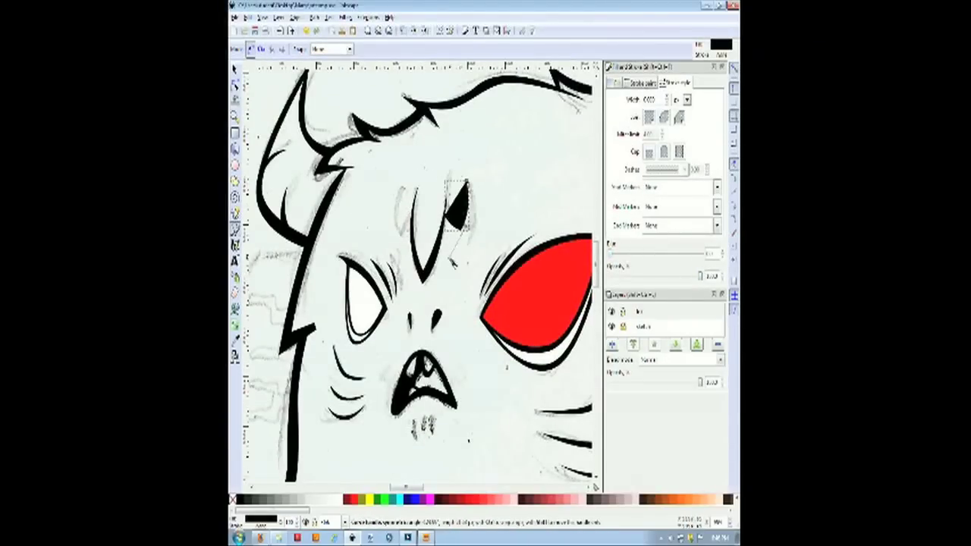
{"action": "left_click", "coordinate": [447, 217]}
{"action": "left_click", "coordinate": [234, 86]}
{"action": "left_click_drag", "start_coordinate": [472, 224], "coordinate": [469, 227]}
Trace the forehead crease on the small eye's side of the central V as a closed black shape.
{"action": "left_click", "coordinate": [234, 229]}
{"action": "left_click", "coordinate": [404, 187]}
{"action": "left_click", "coordinate": [401, 233]}
{"action": "left_click", "coordinate": [414, 225]}
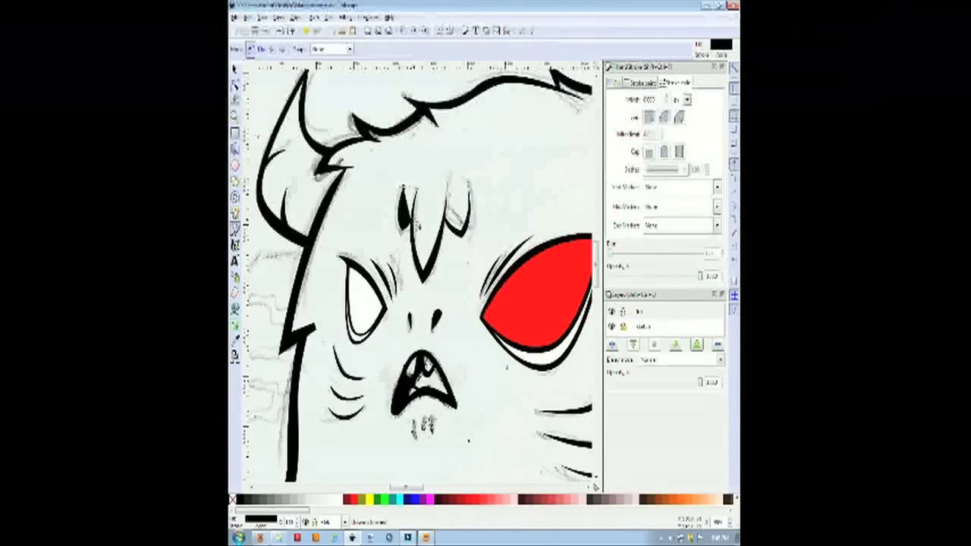
{"action": "left_click_drag", "start_coordinate": [402, 234], "coordinate": [407, 251]}
{"action": "left_click", "coordinate": [404, 187]}
{"action": "left_click", "coordinate": [234, 69]}
{"action": "left_click", "coordinate": [234, 86]}
Start outlining the furry arm below the big eye's wrinkles, tracing its upper edge and first pointed tips.
{"action": "scroll", "coordinate": [455, 315], "scroll_direction": "down", "scroll_amount": 3}
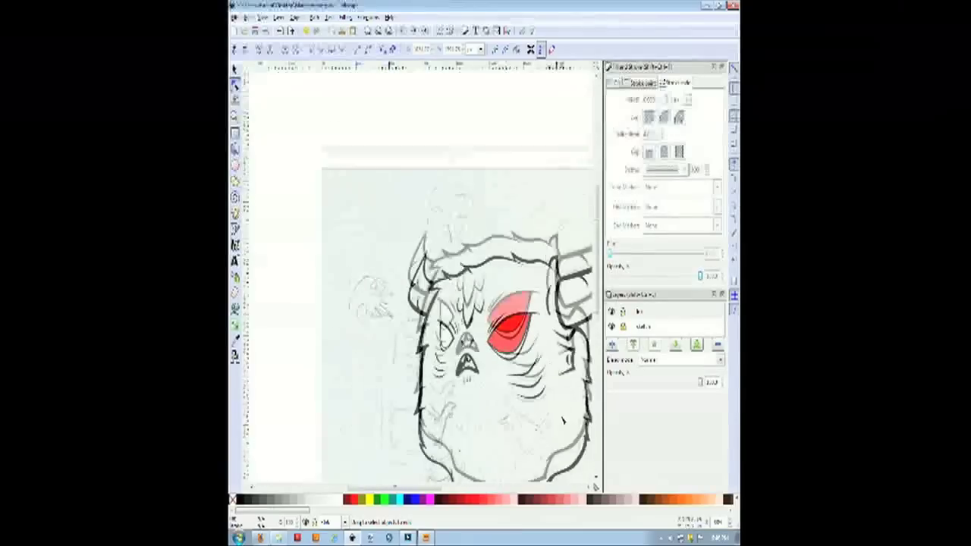
{"action": "scroll", "coordinate": [563, 421], "scroll_direction": "up", "scroll_amount": 3}
{"action": "left_click", "coordinate": [234, 229]}
{"action": "left_click", "coordinate": [474, 308]}
{"action": "left_click", "coordinate": [442, 354]}
{"action": "left_click", "coordinate": [361, 314]}
{"action": "double_click", "coordinate": [324, 347]}
{"action": "left_click", "coordinate": [347, 346]}
{"action": "left_click", "coordinate": [339, 362]}
{"action": "left_click", "coordinate": [357, 348]}
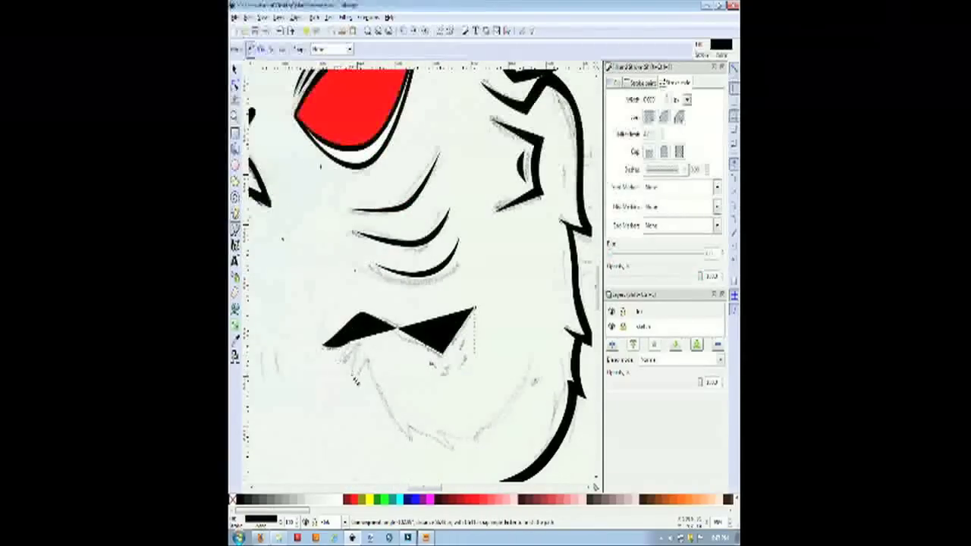
Continue the arm outline around the remaining tip and along the jagged fur of its lower edge.
{"action": "left_click", "coordinate": [353, 375]}
{"action": "left_click", "coordinate": [367, 362]}
{"action": "left_click_drag", "start_coordinate": [410, 438], "coordinate": [443, 459]}
{"action": "left_click", "coordinate": [407, 427]}
{"action": "left_click", "coordinate": [453, 447]}
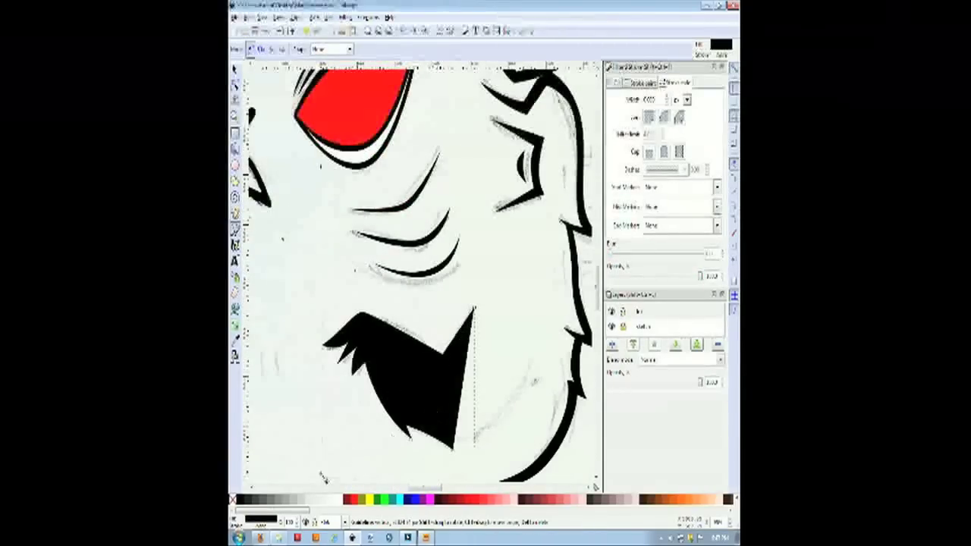
Lower the arm shape's opacity to about 41% and extend its lower edge up to the outer end.
{"action": "left_click_drag", "start_coordinate": [699, 279], "coordinate": [646, 279]}
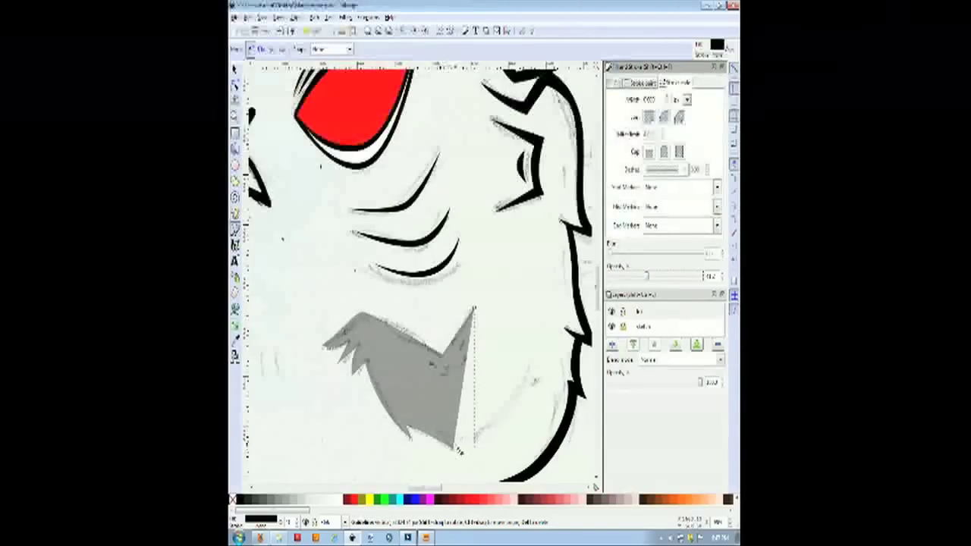
{"action": "key", "text": "Return"}
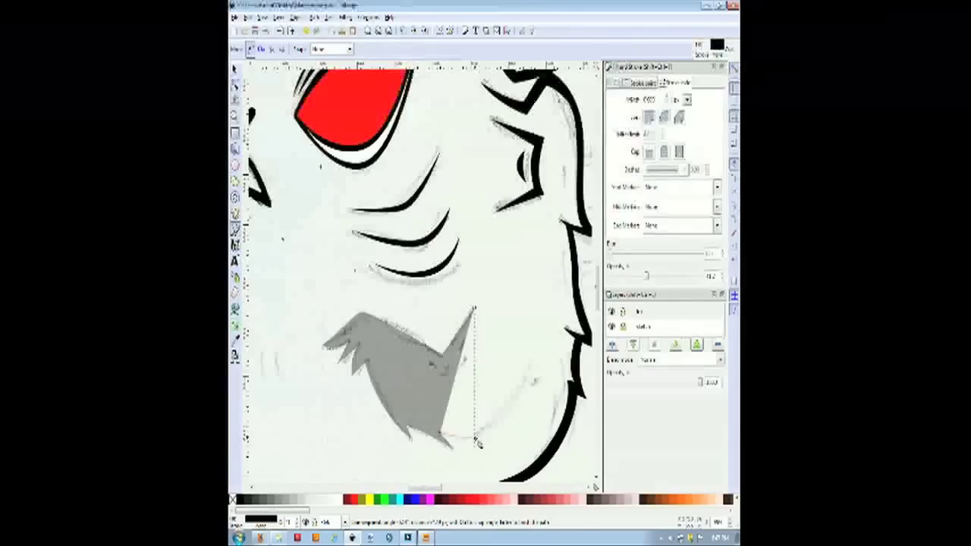
{"action": "left_click_drag", "start_coordinate": [529, 359], "coordinate": [539, 303]}
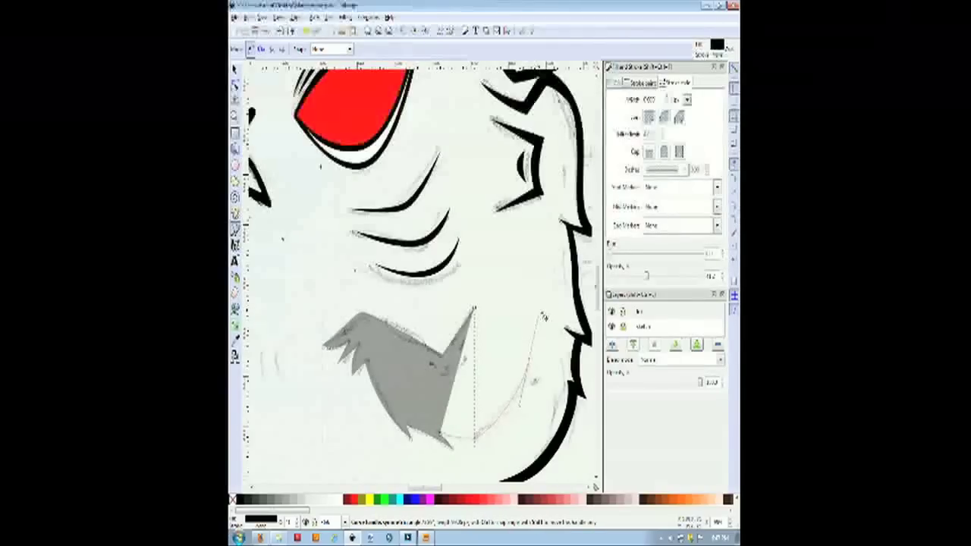
{"action": "key", "text": "Return"}
{"action": "left_click", "coordinate": [530, 359]}
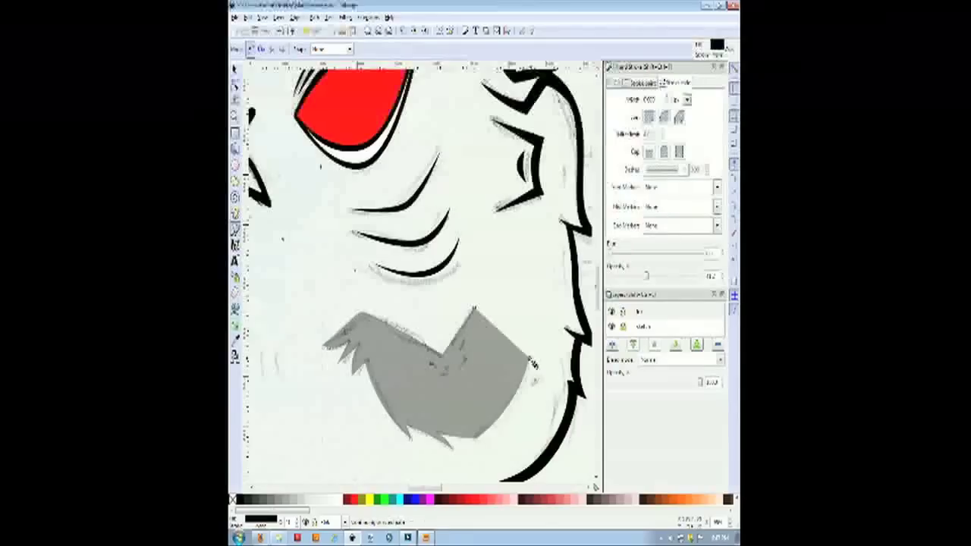
Trace back along the underside of the arm's lower edge and around its fur tufts to give the line thickness.
{"action": "left_click_drag", "start_coordinate": [476, 446], "coordinate": [445, 455]}
{"action": "key", "text": "Return"}
{"action": "left_click", "coordinate": [476, 446]}
{"action": "left_click", "coordinate": [460, 457]}
{"action": "left_click", "coordinate": [415, 446]}
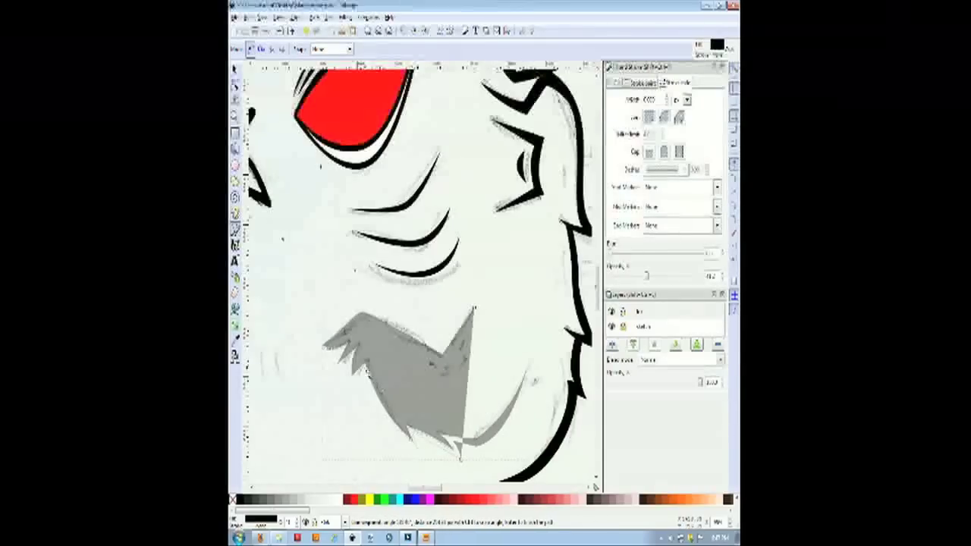
Carry the return line around the pointed tips and along the upper edge, closing the arm outline at its start.
{"action": "left_click_drag", "start_coordinate": [366, 369], "coordinate": [359, 357]}
{"action": "key", "text": "Return"}
{"action": "left_click", "coordinate": [366, 370]}
{"action": "left_click", "coordinate": [353, 383]}
{"action": "left_click", "coordinate": [350, 363]}
{"action": "left_click", "coordinate": [334, 371]}
{"action": "left_click", "coordinate": [341, 351]}
{"action": "left_click", "coordinate": [316, 347]}
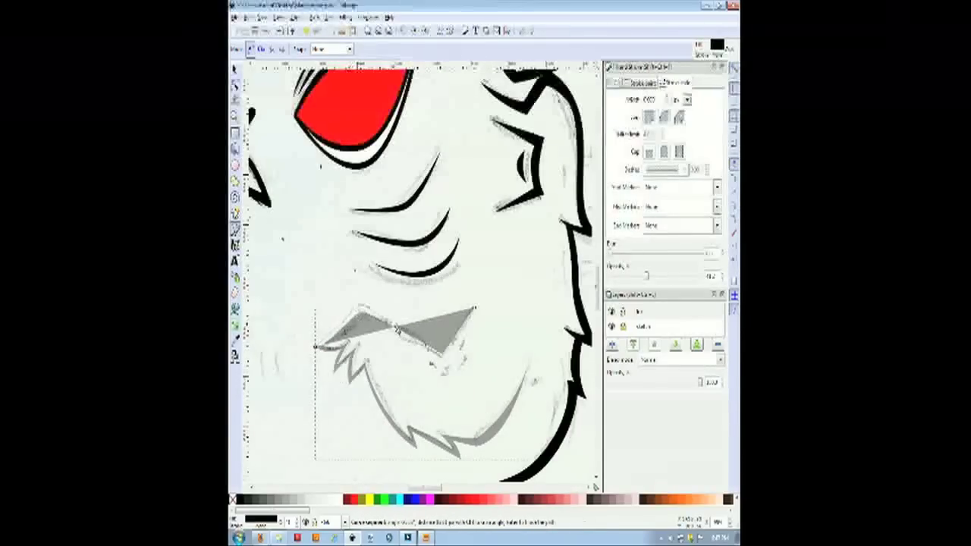
{"action": "left_click", "coordinate": [475, 309]}
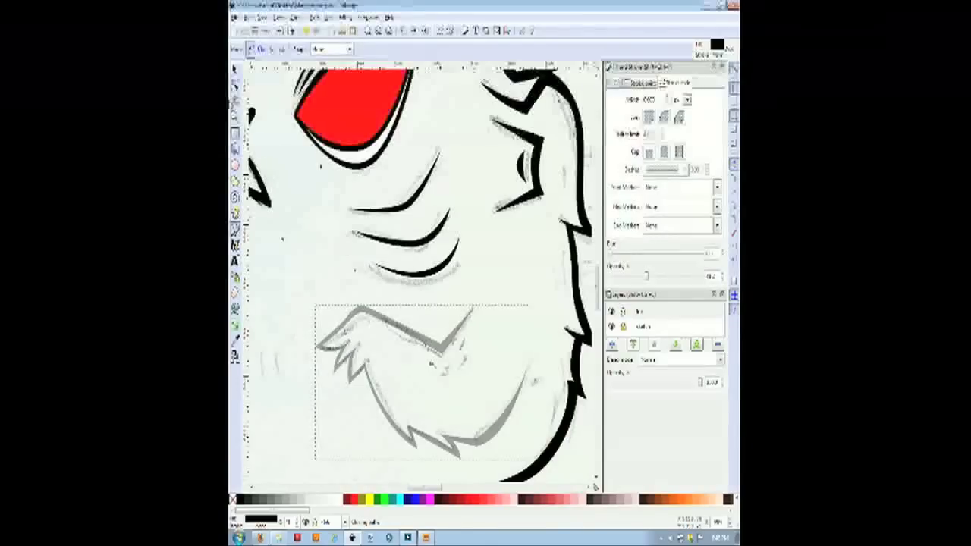
Adjust the nodes and curve segments along the larger arm's upper edge to even out the line's thickness.
{"action": "key", "text": "n"}
{"action": "left_click_drag", "start_coordinate": [349, 320], "coordinate": [348, 319]}
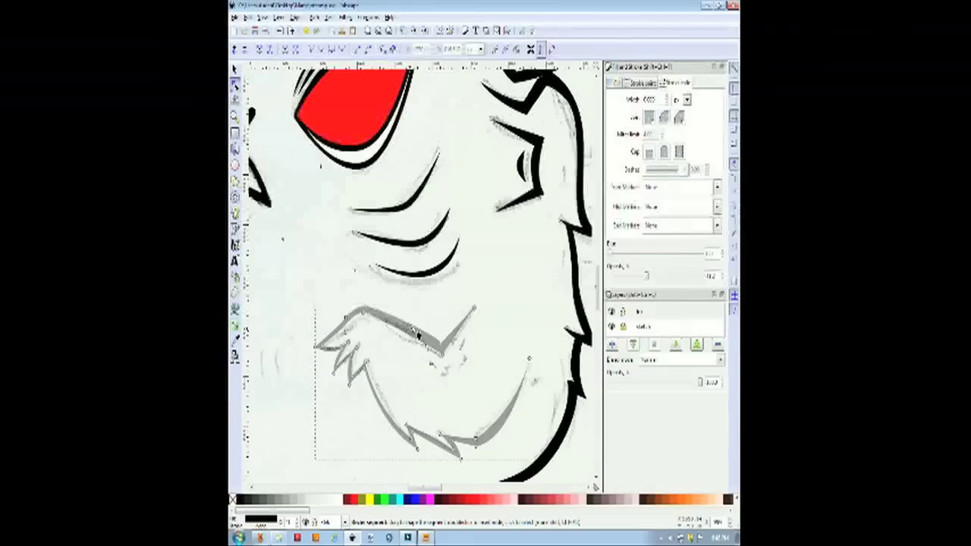
{"action": "left_click_drag", "start_coordinate": [411, 329], "coordinate": [405, 326]}
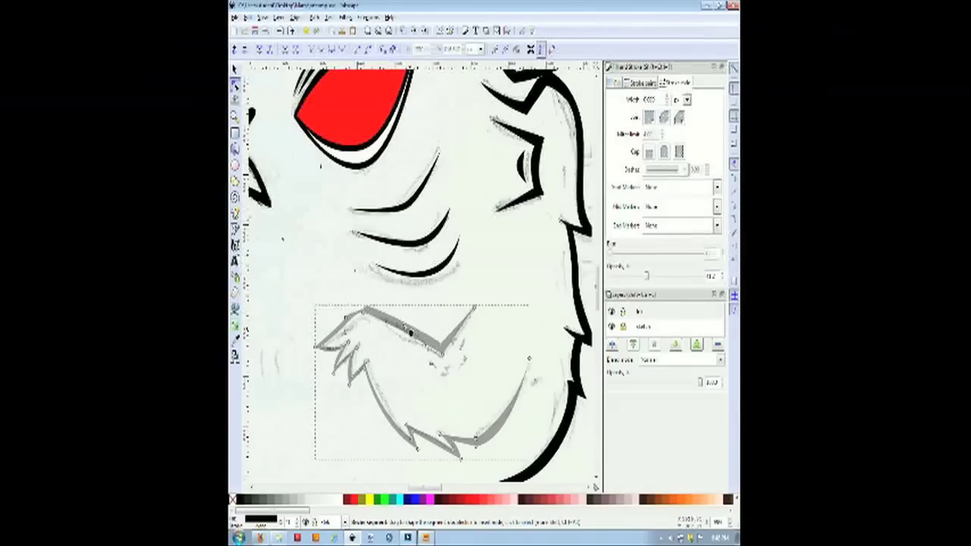
{"action": "left_click", "coordinate": [405, 368]}
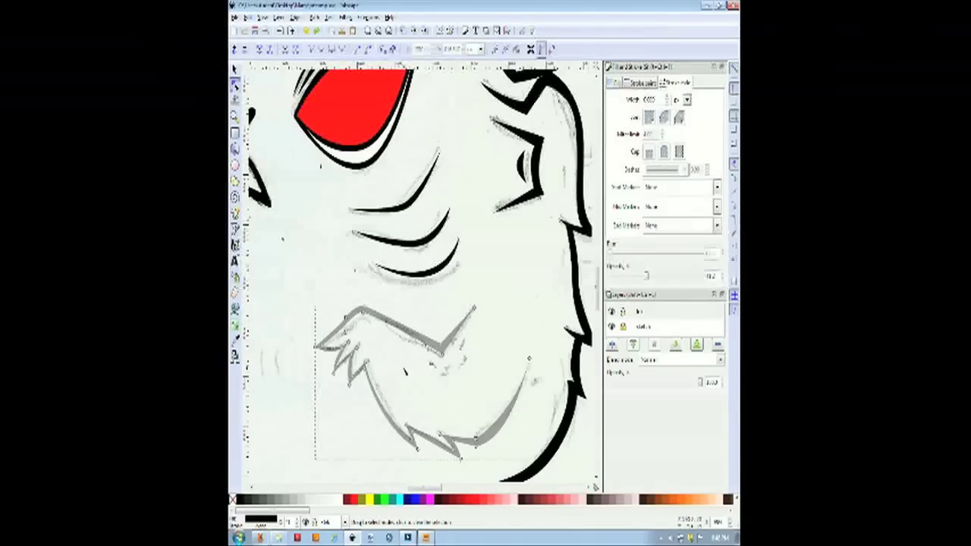
{"action": "left_click", "coordinate": [407, 370]}
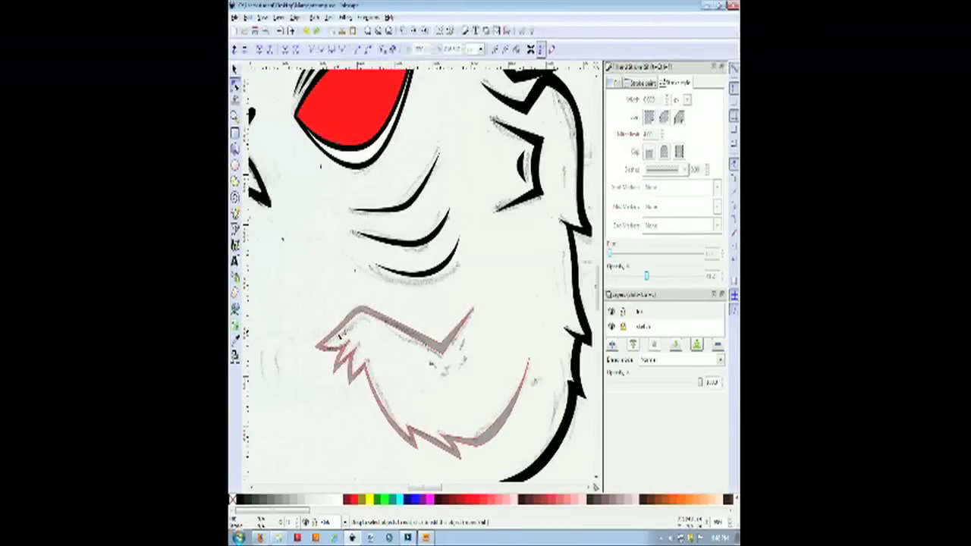
{"action": "left_click", "coordinate": [327, 344]}
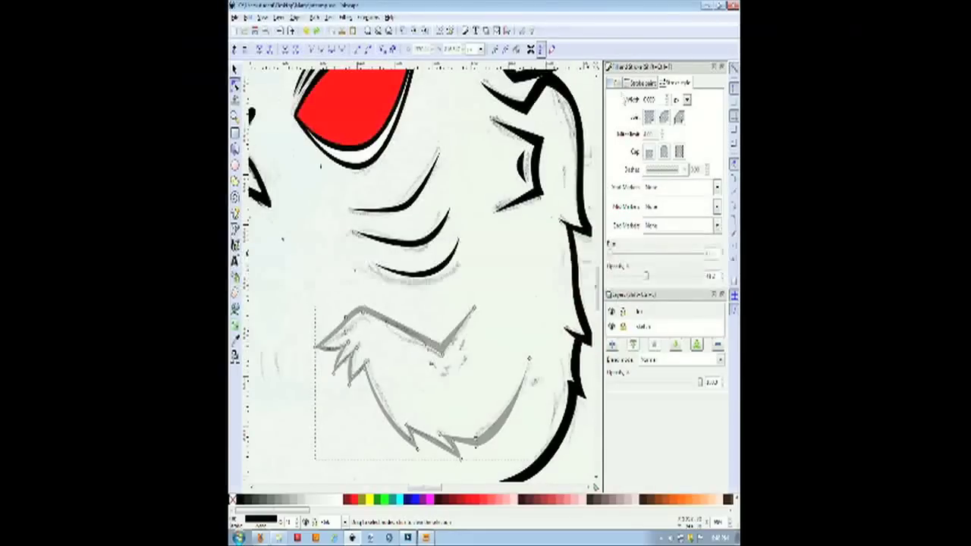
Set the larger arm shape's opacity back to 100%.
{"action": "left_click", "coordinate": [618, 83]}
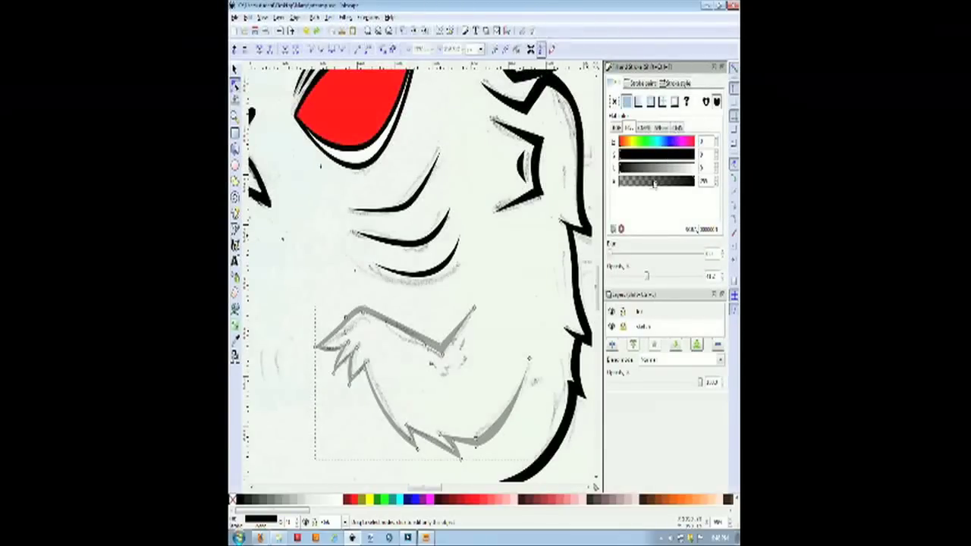
{"action": "left_click_drag", "start_coordinate": [648, 279], "coordinate": [704, 279]}
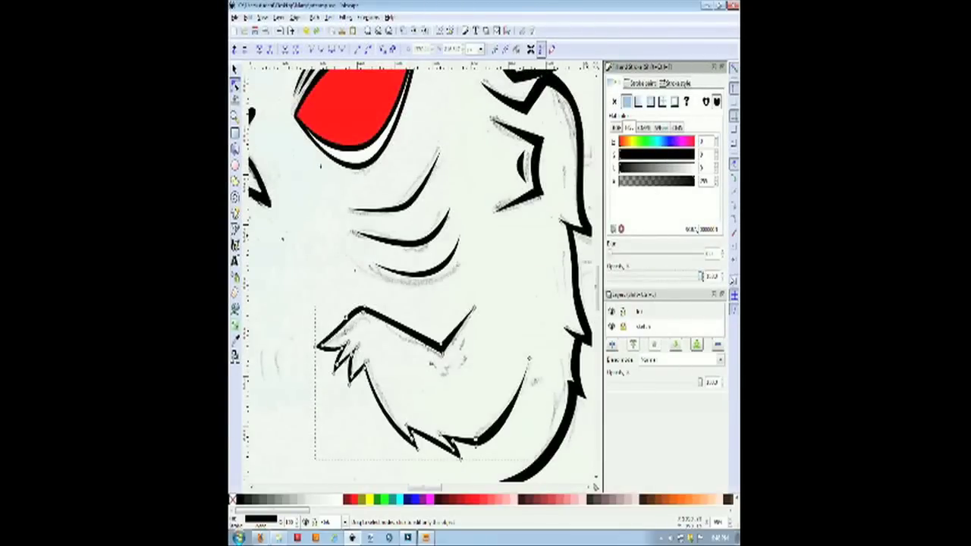
{"action": "left_click", "coordinate": [484, 340]}
Refine the larger arm's outline by adjusting a node at its fur tufts and the curve of its lower edge.
{"action": "scroll", "coordinate": [485, 340], "scroll_direction": "down", "scroll_amount": 2}
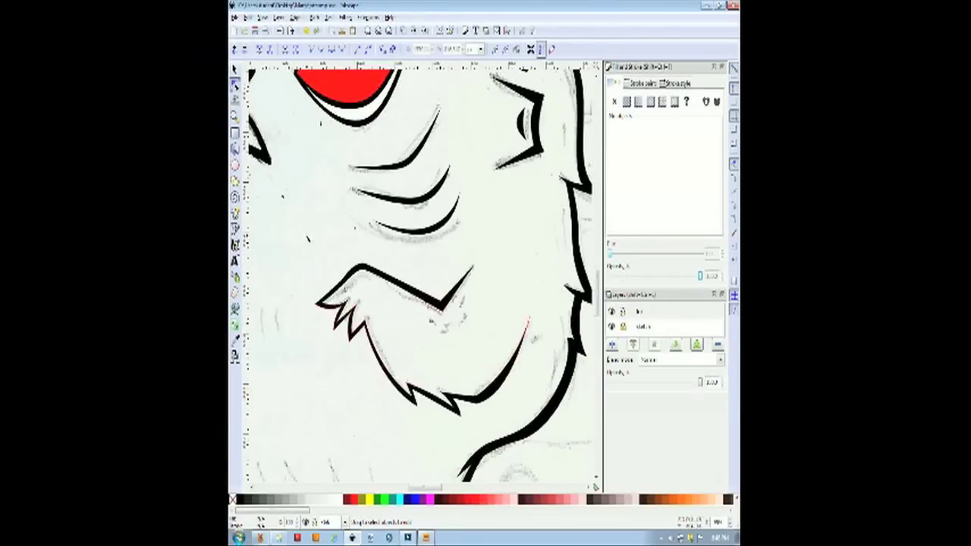
{"action": "key", "text": "z"}
{"action": "left_click_drag", "start_coordinate": [300, 206], "coordinate": [547, 428]}
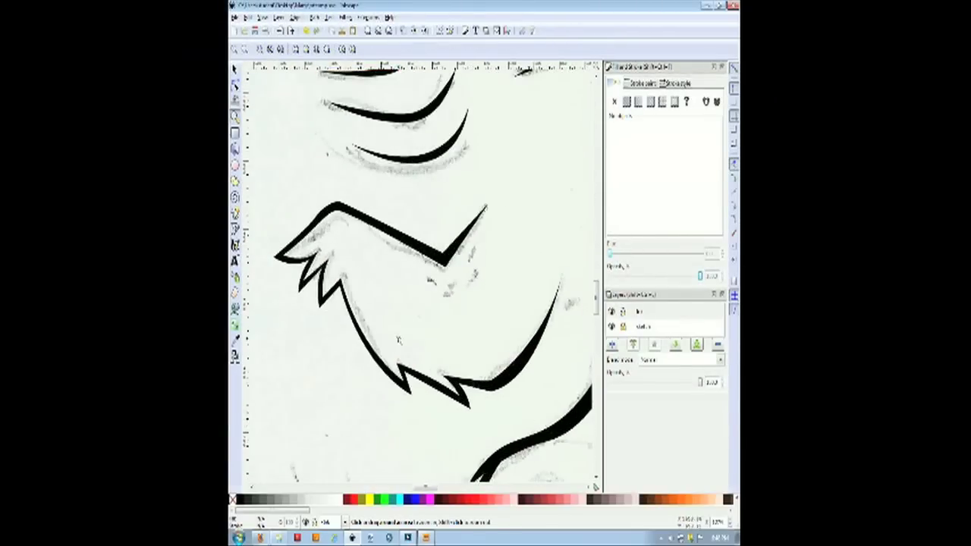
{"action": "left_click", "coordinate": [235, 84]}
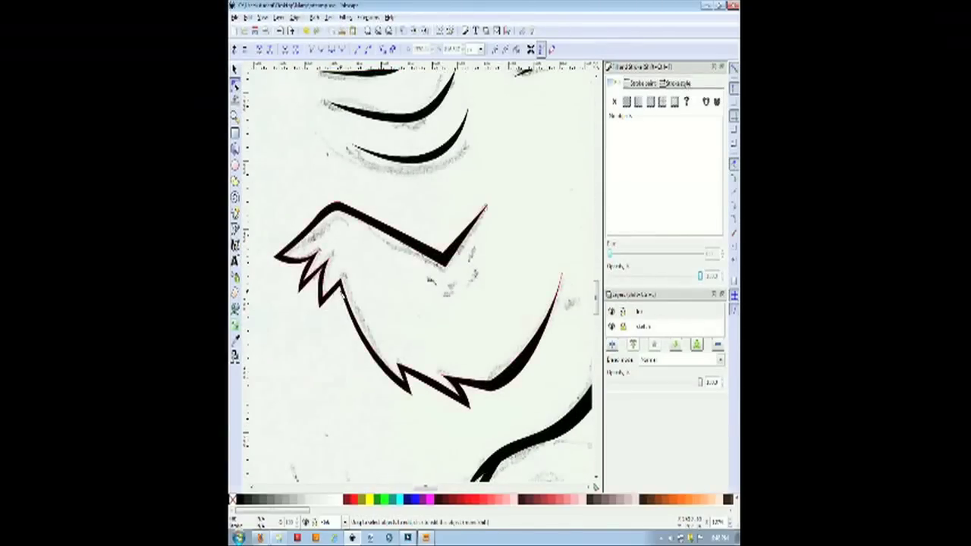
{"action": "left_click", "coordinate": [345, 298]}
{"action": "left_click_drag", "start_coordinate": [340, 295], "coordinate": [339, 289]}
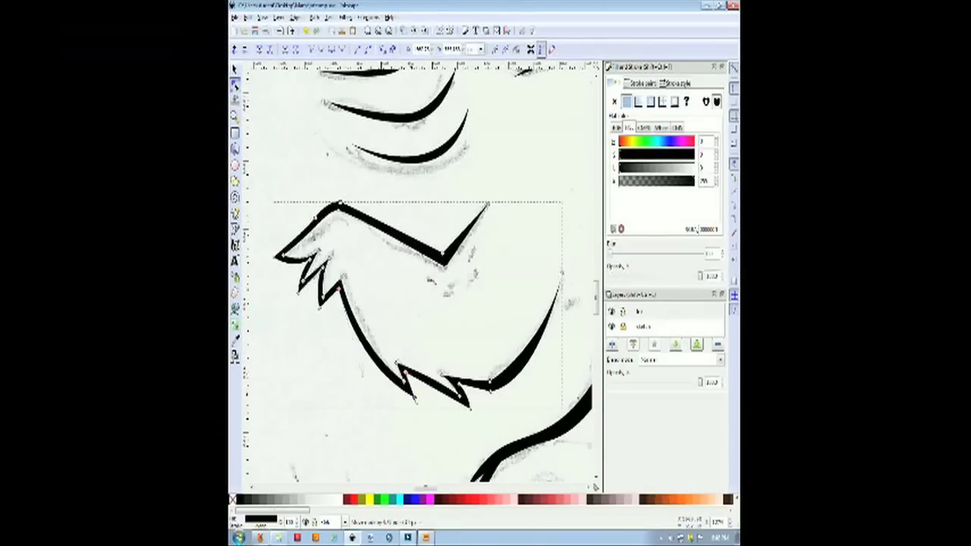
{"action": "left_click_drag", "start_coordinate": [525, 351], "coordinate": [529, 356]}
{"action": "key", "text": "b"}
{"action": "left_click", "coordinate": [431, 279]}
{"action": "left_click", "coordinate": [234, 69]}
Trace the smaller arm's outline from its upper line around the hand and down to the fur tuft at its lower end.
{"action": "scroll", "coordinate": [359, 260], "scroll_direction": "down", "scroll_amount": 6}
{"action": "left_click", "coordinate": [399, 372]}
{"action": "scroll", "coordinate": [313, 256], "scroll_direction": "up", "scroll_amount": 5}
{"action": "key", "text": "b"}
{"action": "left_click", "coordinate": [317, 223]}
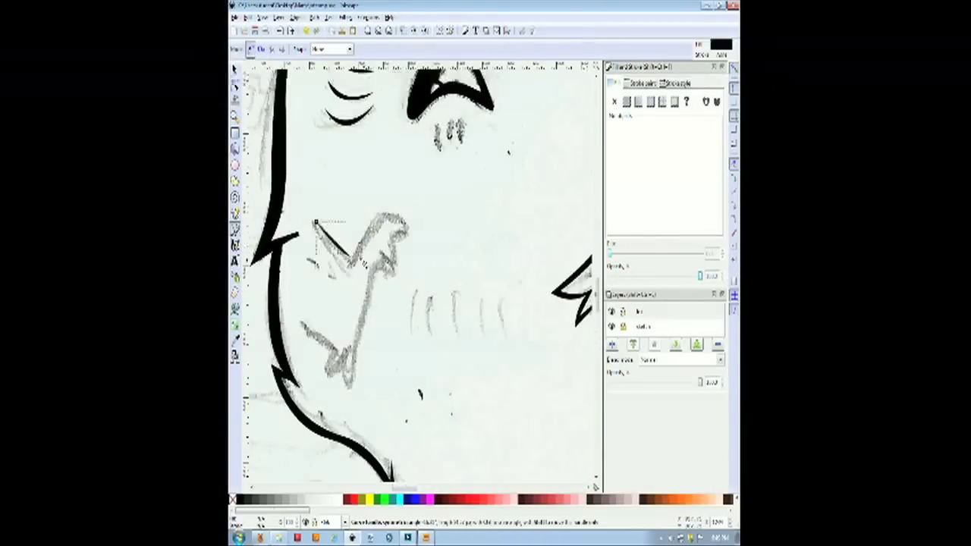
{"action": "left_click", "coordinate": [351, 257]}
{"action": "left_click", "coordinate": [409, 230]}
{"action": "left_click", "coordinate": [400, 259]}
{"action": "left_click", "coordinate": [347, 372]}
{"action": "left_click", "coordinate": [331, 370]}
{"action": "left_click", "coordinate": [327, 378]}
{"action": "left_click", "coordinate": [346, 384]}
Carry the return line back up the smaller arm and around its hand, closing the shape at its start.
{"action": "left_click", "coordinate": [376, 266]}
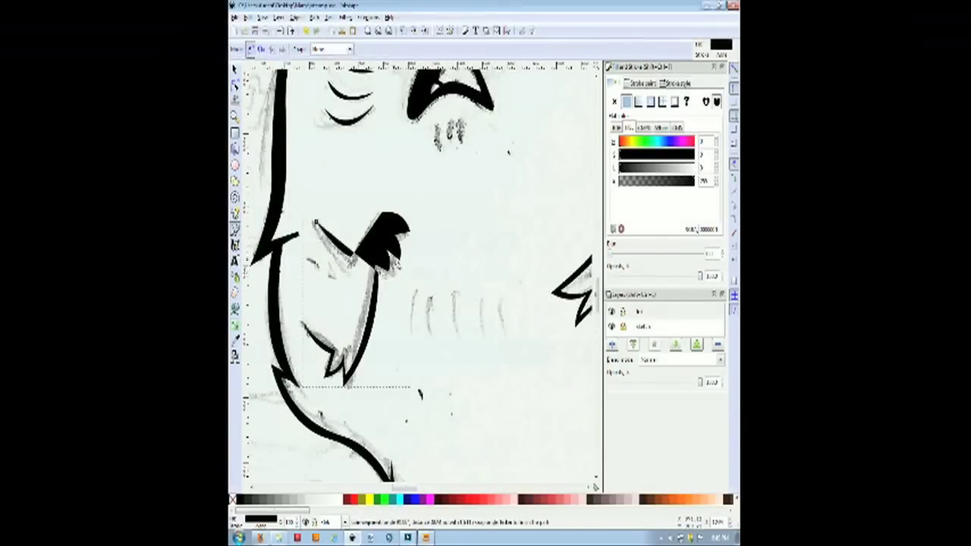
{"action": "left_click", "coordinate": [403, 265]}
{"action": "left_click", "coordinate": [415, 232]}
{"action": "left_click", "coordinate": [316, 223]}
{"action": "key", "text": "n"}
{"action": "left_click", "coordinate": [371, 330]}
{"action": "key", "text": "Escape"}
{"action": "scroll", "coordinate": [466, 253], "scroll_direction": "down", "scroll_amount": 4}
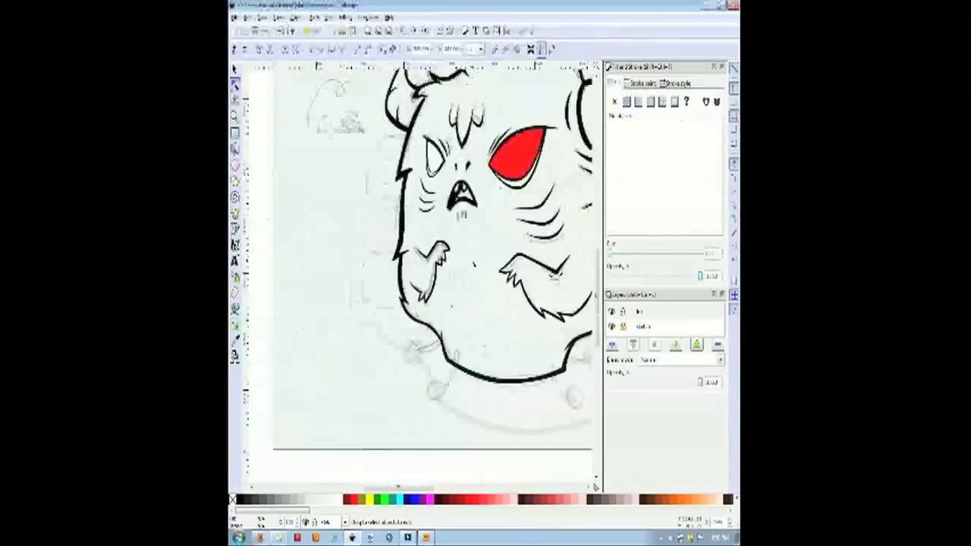
Trace the stepped, angular pack outline behind the body below the larger horn as a thick filled shape.
{"action": "scroll", "coordinate": [566, 301], "scroll_direction": "up", "scroll_amount": 2}
{"action": "key", "text": "b"}
{"action": "left_click", "coordinate": [333, 394]}
{"action": "left_click", "coordinate": [503, 402]}
{"action": "left_click", "coordinate": [516, 252]}
{"action": "left_click", "coordinate": [478, 247]}
{"action": "left_click", "coordinate": [478, 185]}
{"action": "left_click", "coordinate": [440, 116]}
{"action": "left_click", "coordinate": [358, 116]}
{"action": "key", "text": "Return"}
{"action": "key", "text": "n"}
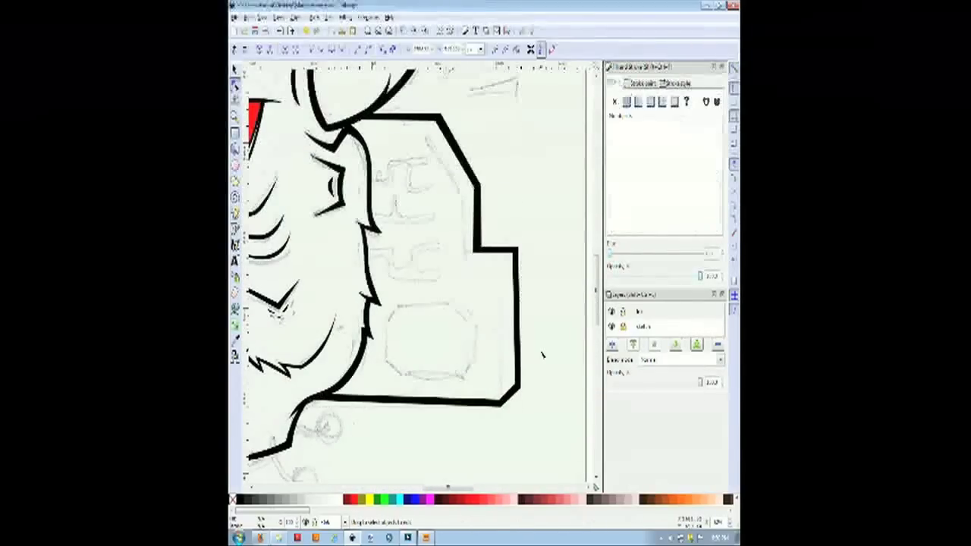
Add inner parallel lines along the slanted and vertical outer edges of the pack below the larger horn.
{"action": "key", "text": "b"}
{"action": "left_click", "coordinate": [419, 131]}
{"action": "left_click", "coordinate": [462, 190]}
{"action": "scroll", "coordinate": [479, 408], "scroll_direction": "down", "scroll_amount": 4}
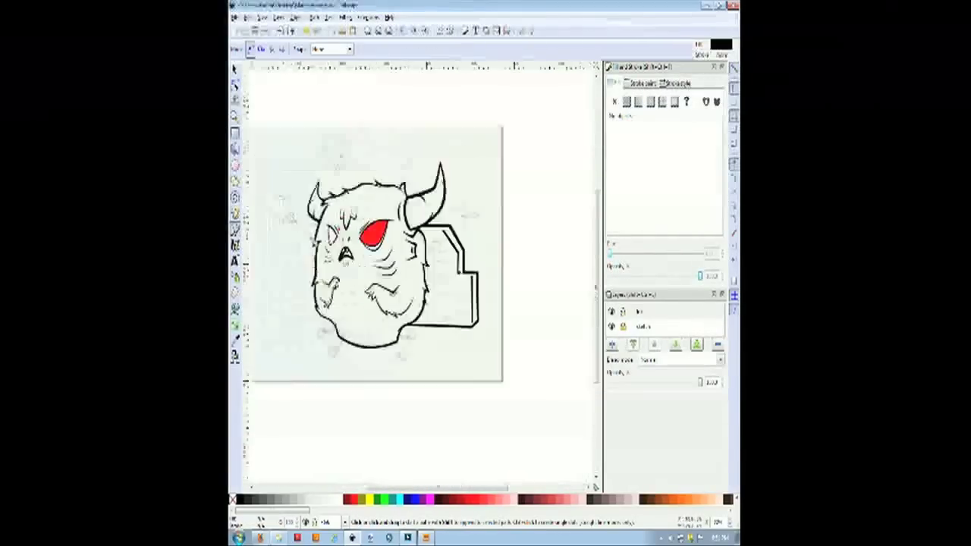
Trace the matching stepped pack outline on the body's opposite side, below the smaller horn.
{"action": "scroll", "coordinate": [319, 402], "scroll_direction": "up", "scroll_amount": 3}
{"action": "key", "text": "b"}
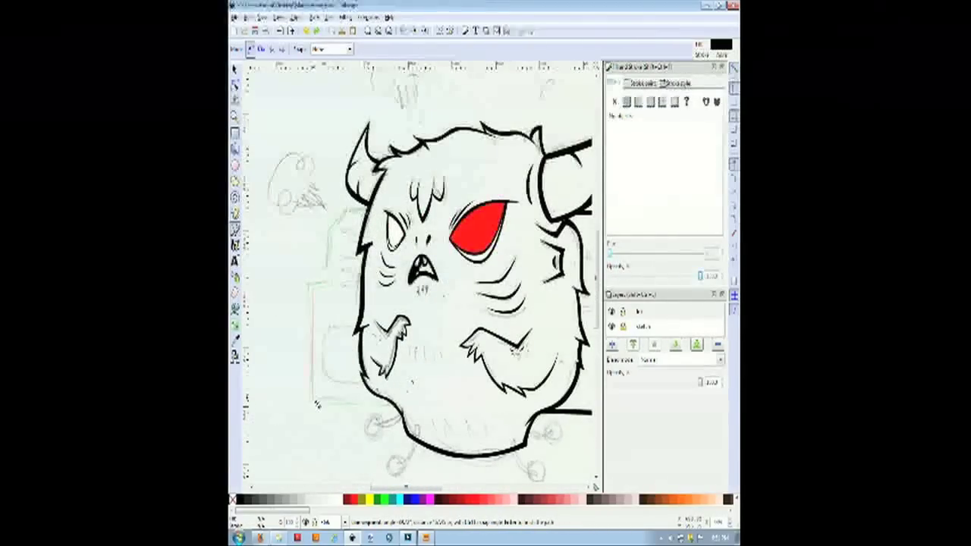
{"action": "left_click", "coordinate": [393, 405]}
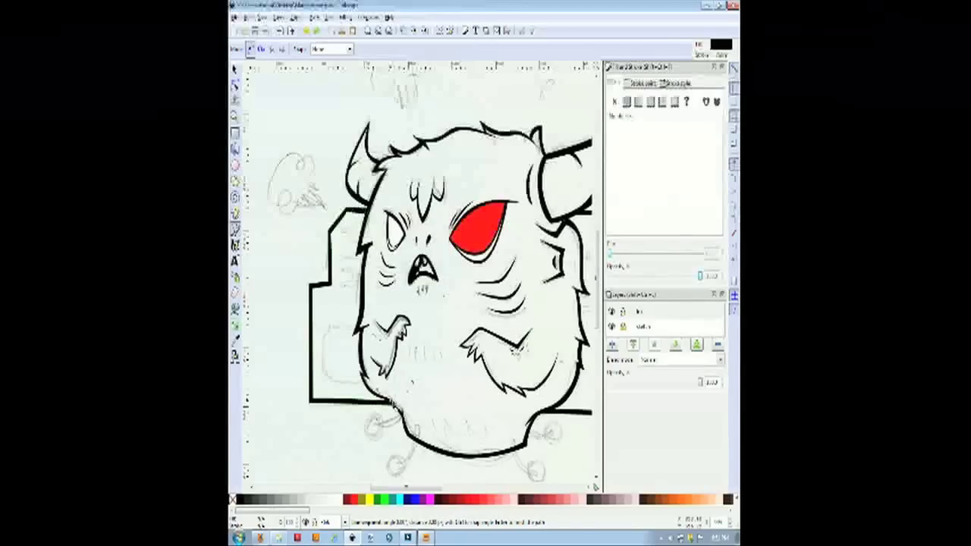
{"action": "key", "text": "s"}
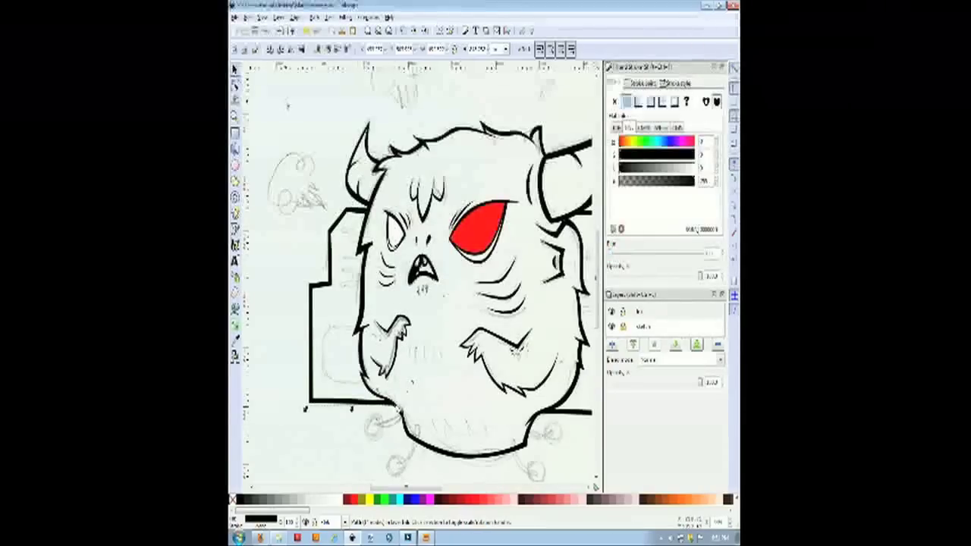
{"action": "key", "text": "Escape"}
Trace the uppermost stepped circuit line on the pack below the larger horn, starting from the body's edge.
{"action": "left_click_drag", "start_coordinate": [407, 487], "coordinate": [442, 489]}
{"action": "scroll", "coordinate": [469, 299], "scroll_direction": "up", "scroll_amount": 1}
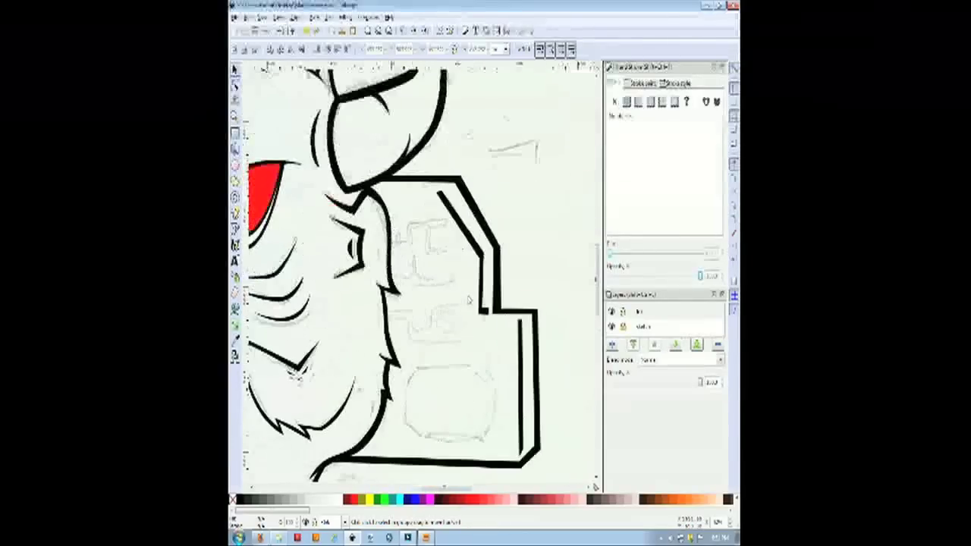
{"action": "scroll", "coordinate": [446, 277], "scroll_direction": "up", "scroll_amount": 1}
{"action": "key", "text": "b"}
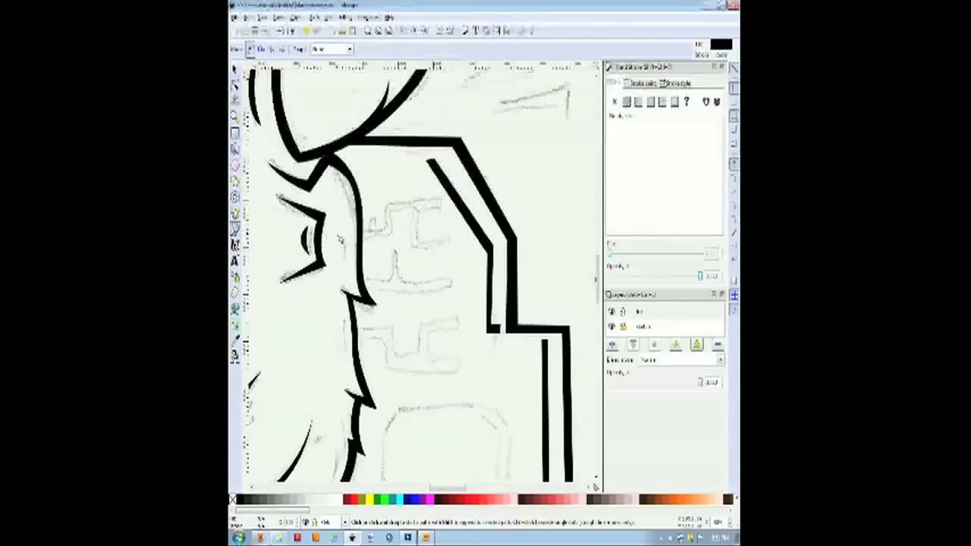
{"action": "left_click", "coordinate": [362, 241]}
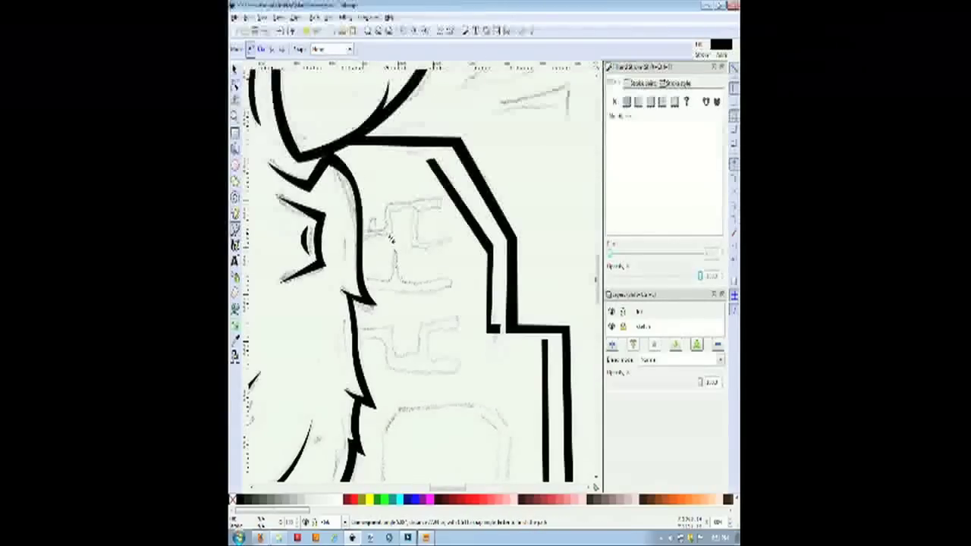
{"action": "left_click", "coordinate": [390, 206]}
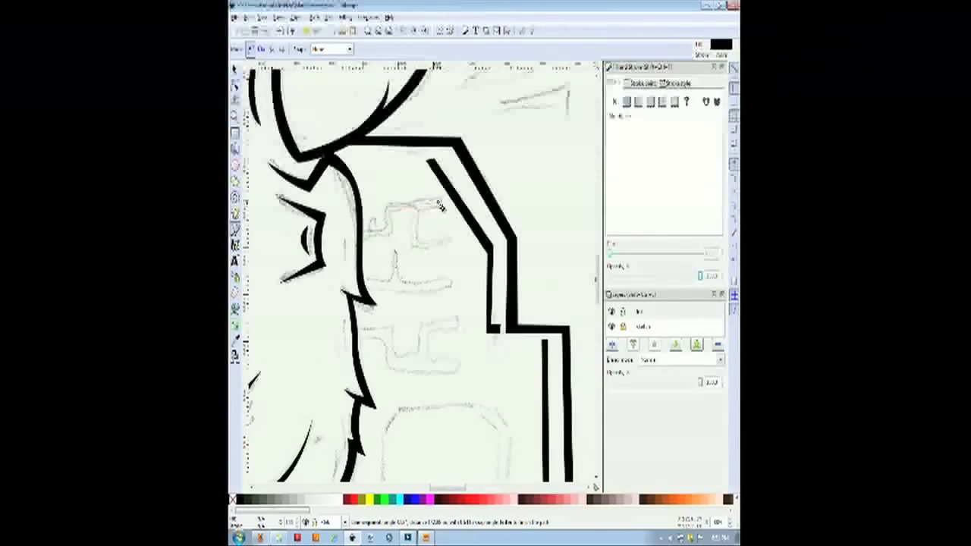
{"action": "double_click", "coordinate": [440, 202]}
Remove the circuit line's fill and set its stroke width to 15 px.
{"action": "right_click", "coordinate": [266, 519]}
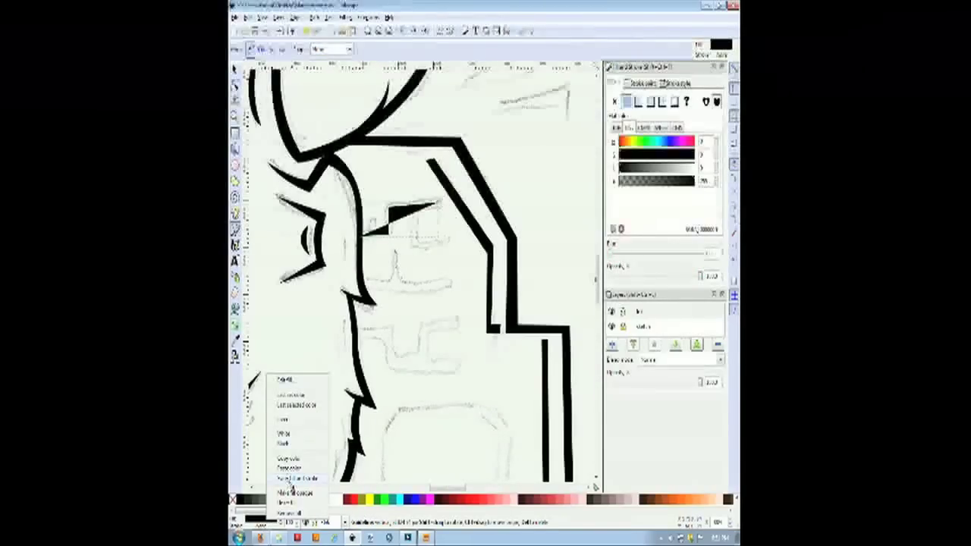
{"action": "left_click", "coordinate": [293, 513]}
{"action": "left_click", "coordinate": [676, 83]}
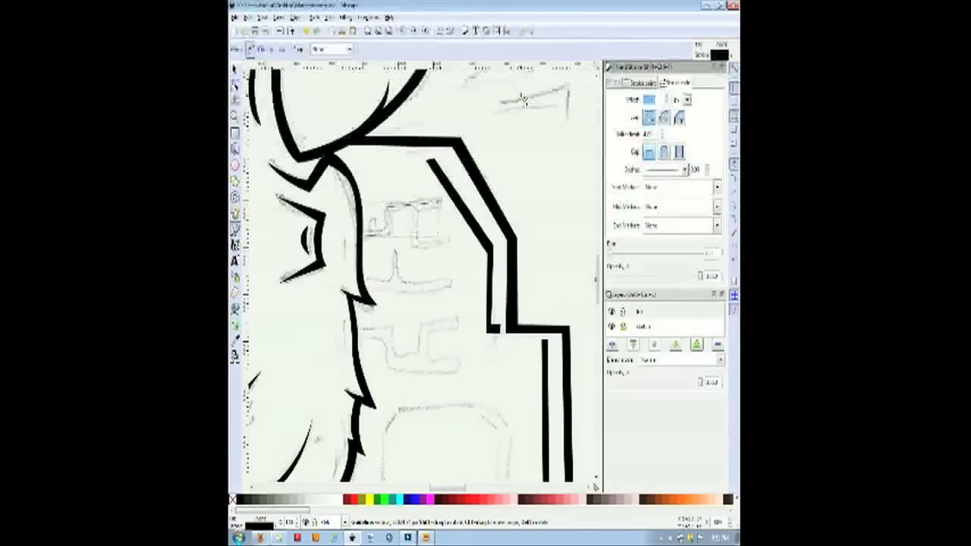
{"action": "type", "text": "5"}
{"action": "key", "text": "Return"}
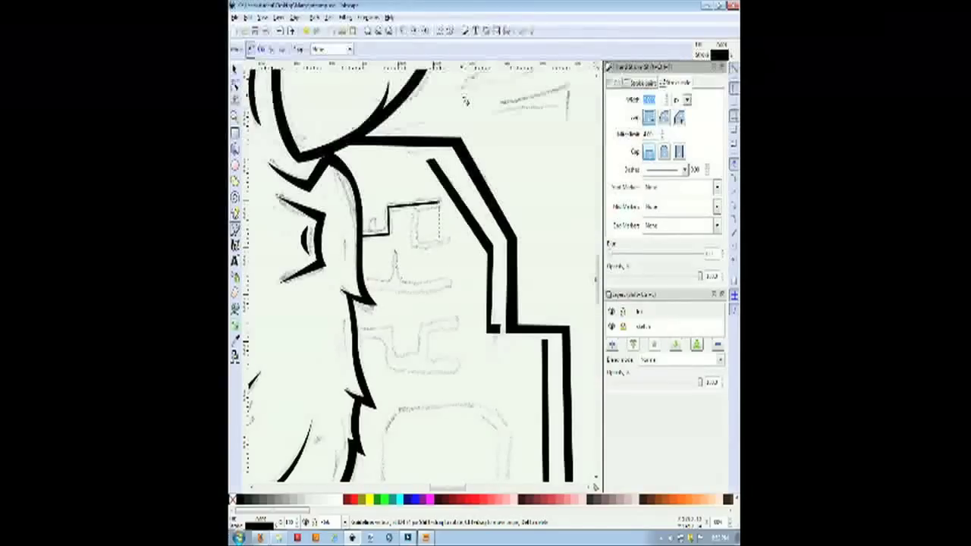
{"action": "key", "text": "Return"}
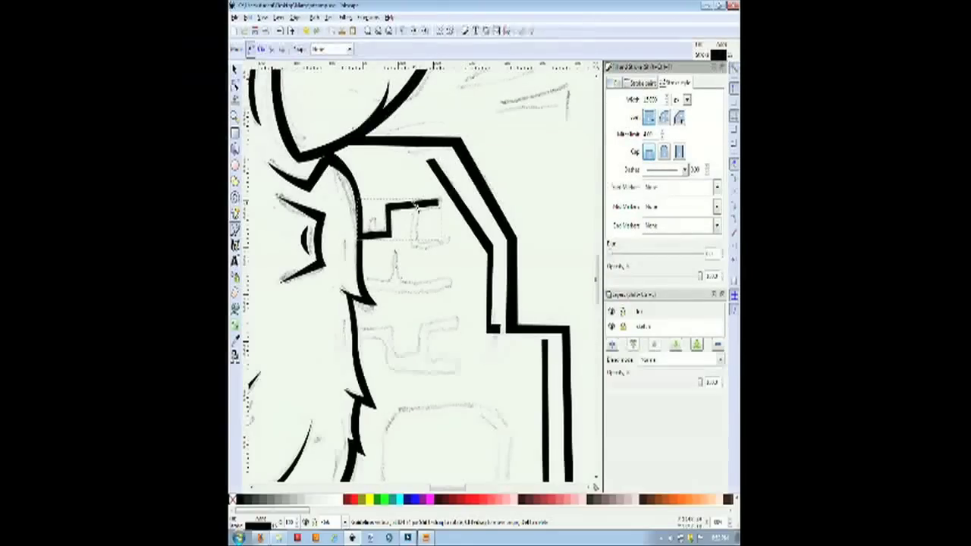
Trace the L-shaped branch and the short stub joined to the uppermost circuit line.
{"action": "left_click", "coordinate": [414, 204]}
{"action": "left_click", "coordinate": [417, 243]}
{"action": "double_click", "coordinate": [453, 245]}
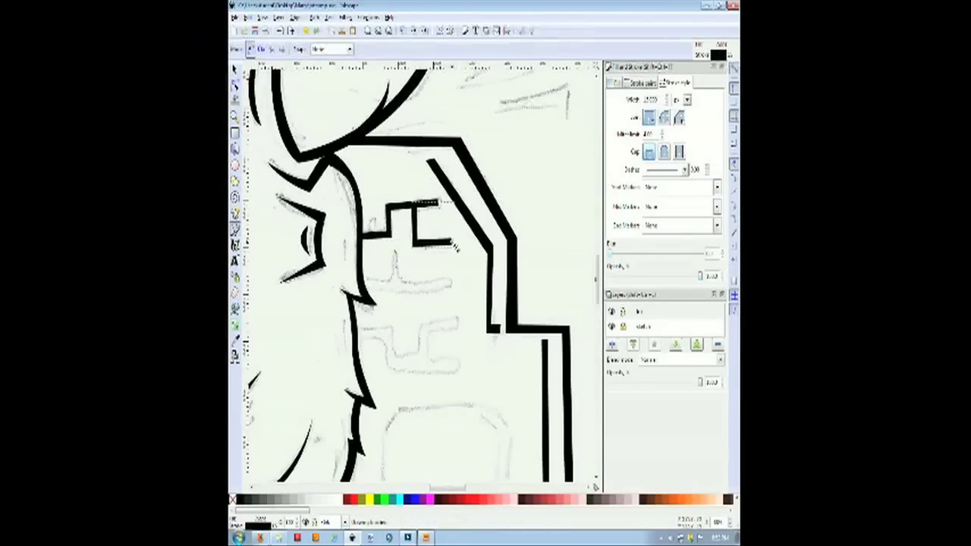
{"action": "left_click", "coordinate": [372, 236]}
{"action": "double_click", "coordinate": [372, 221]}
Trace the second circuit line straight out from the body and add the short vertical stub on it.
{"action": "left_click", "coordinate": [363, 285]}
{"action": "double_click", "coordinate": [453, 283]}
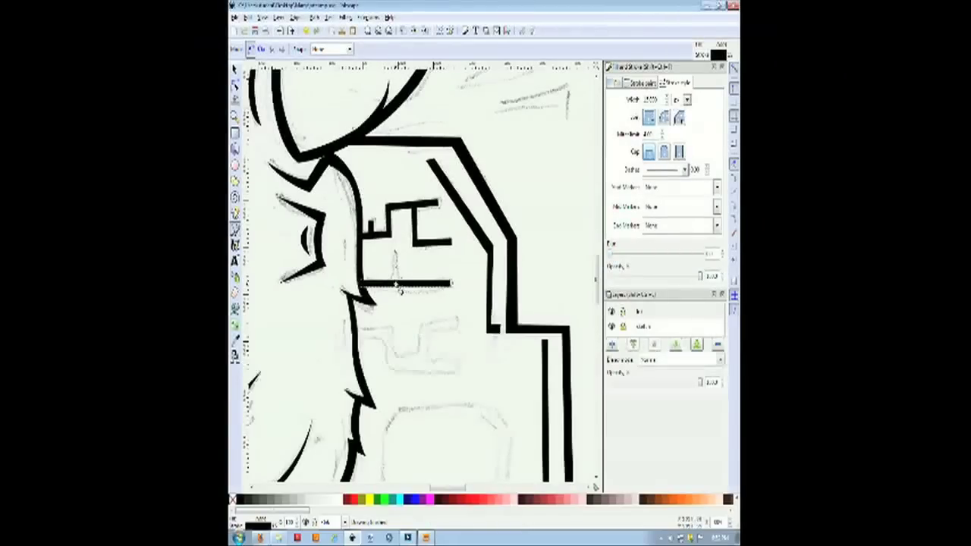
{"action": "left_click", "coordinate": [396, 259]}
{"action": "double_click", "coordinate": [394, 281]}
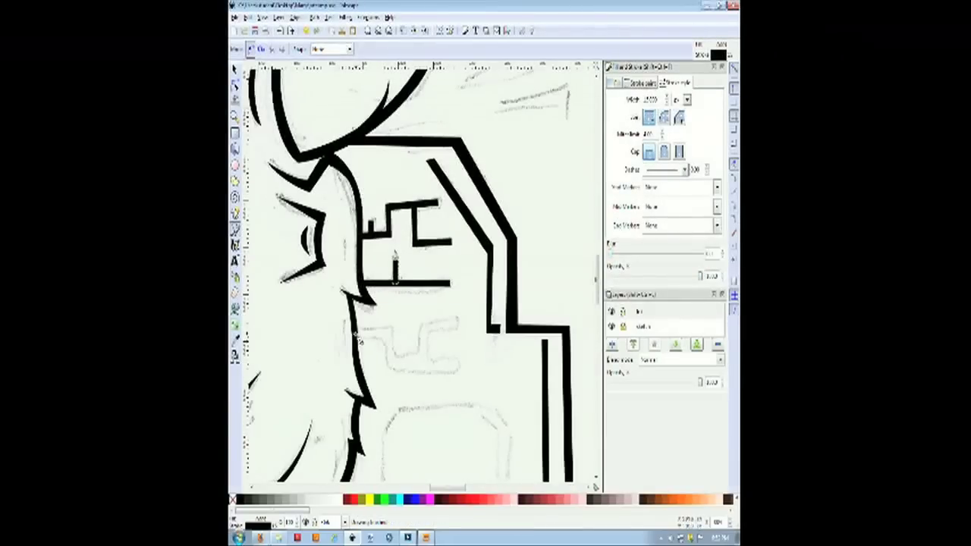
Trace the lowest circuit line on this pack and the sketched circuit lines on the opposite pack.
{"action": "left_click", "coordinate": [359, 339]}
{"action": "double_click", "coordinate": [455, 368]}
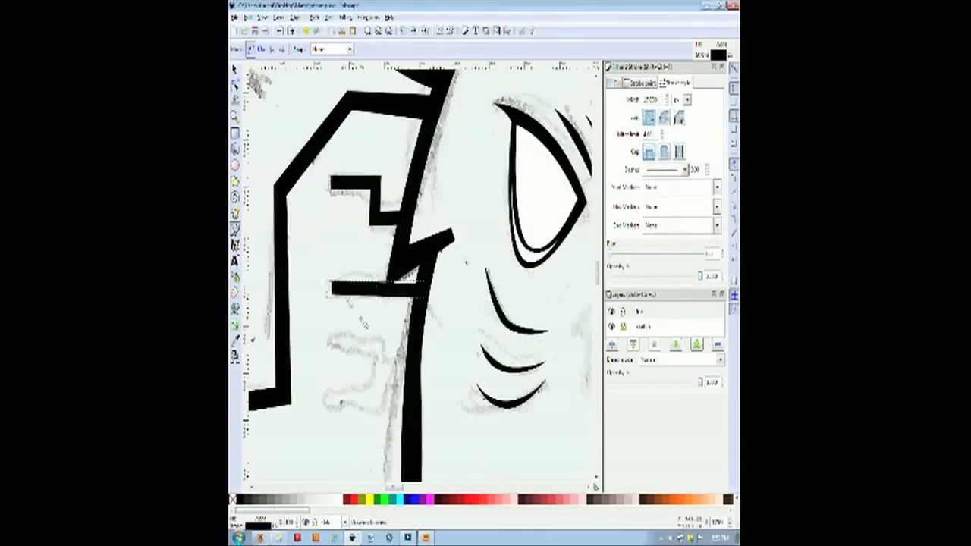
{"action": "left_click", "coordinate": [330, 341]}
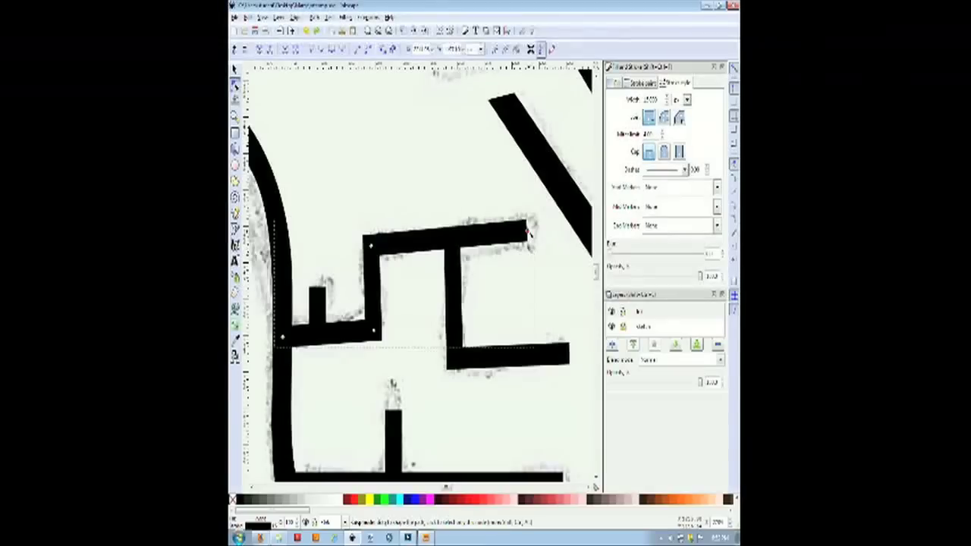
Convert the stroke of the uppermost circuit line beside the larger horn into a filled path.
{"action": "left_click", "coordinate": [311, 16]}
{"action": "left_click", "coordinate": [368, 129]}
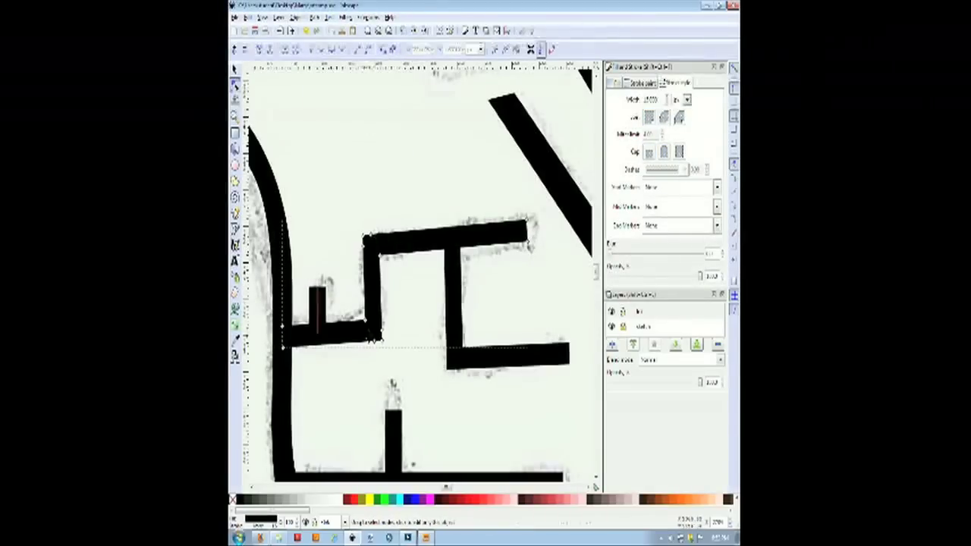
{"action": "left_click", "coordinate": [351, 498]}
{"action": "key", "text": "ctrl+z"}
{"action": "scroll", "coordinate": [524, 353], "scroll_direction": "down", "scroll_amount": 4}
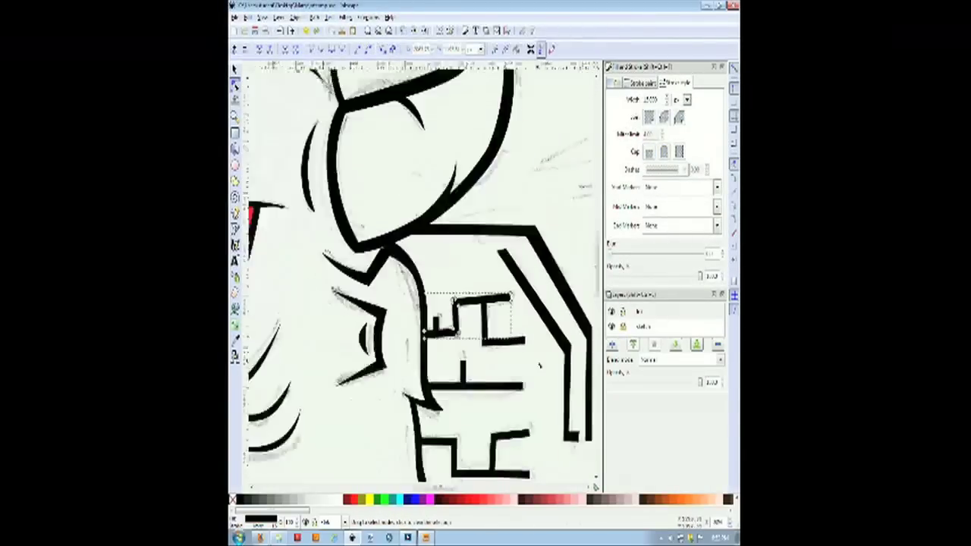
{"action": "key", "text": "F1"}
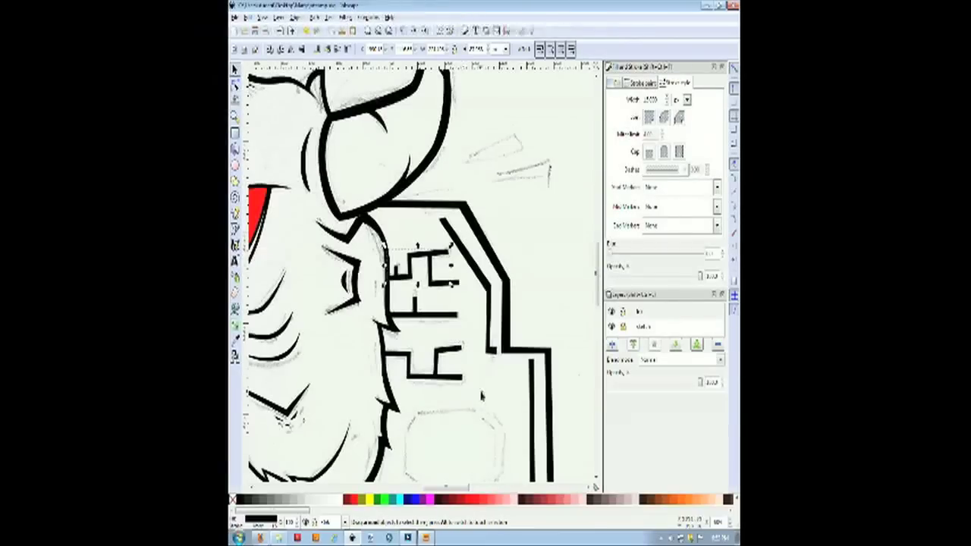
Select the inked circuit lines beside the body on both packs together.
{"action": "left_click", "coordinate": [481, 396]}
{"action": "left_click", "coordinate": [234, 85]}
{"action": "left_click", "coordinate": [406, 257]}
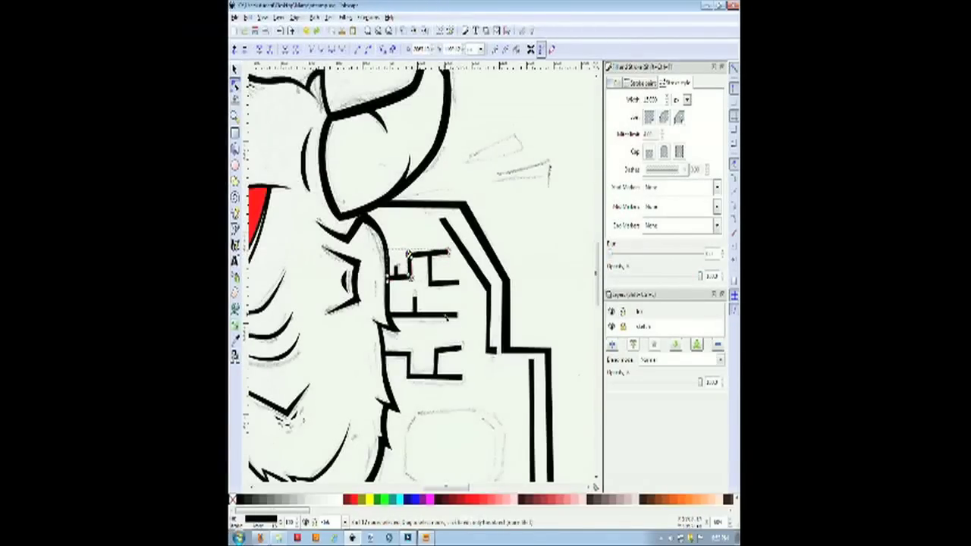
{"action": "key", "text": "s"}
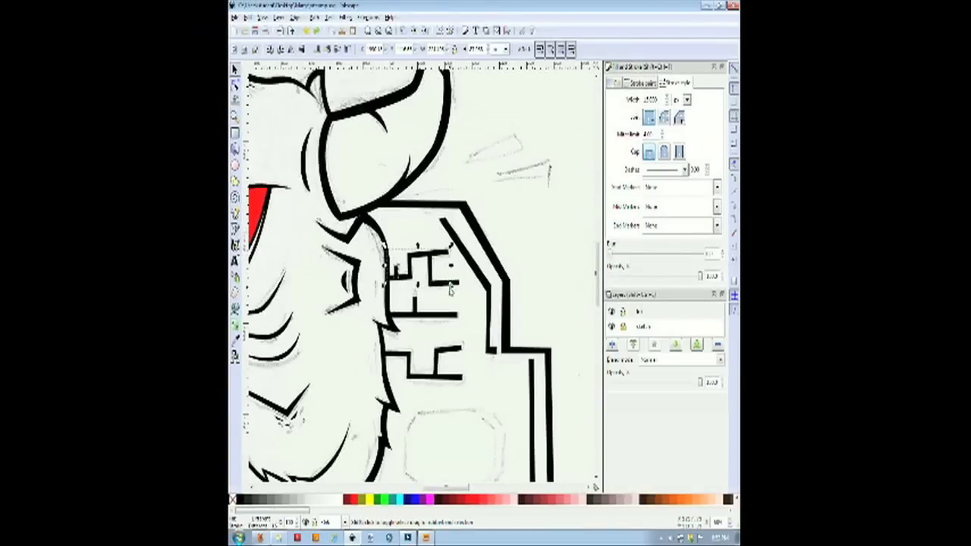
{"action": "left_click", "coordinate": [438, 284], "text": "shift"}
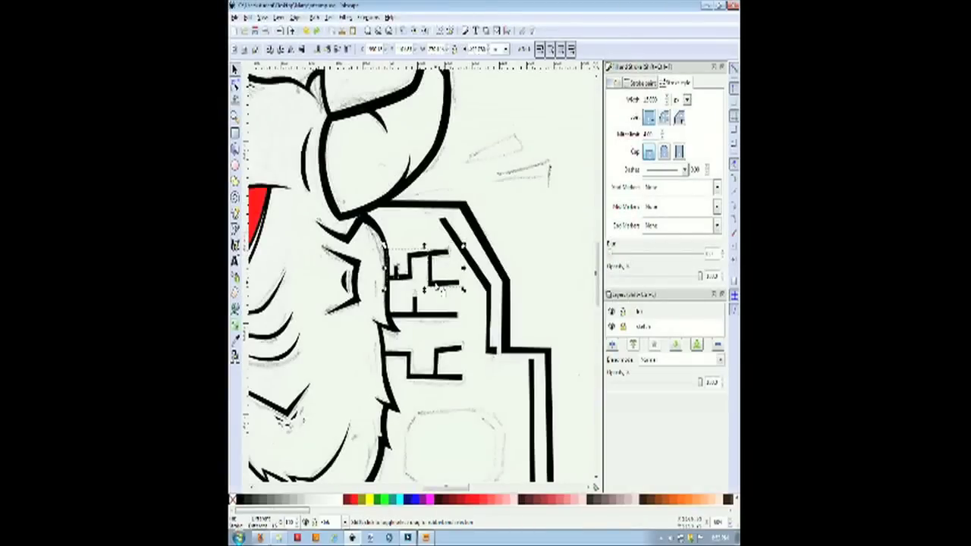
{"action": "left_click", "coordinate": [453, 354], "text": "shift"}
{"action": "left_click", "coordinate": [425, 378], "text": "shift"}
{"action": "left_click_drag", "start_coordinate": [445, 489], "coordinate": [397, 489]}
{"action": "left_click", "coordinate": [370, 318], "text": "shift"}
{"action": "left_click", "coordinate": [369, 295], "text": "shift"}
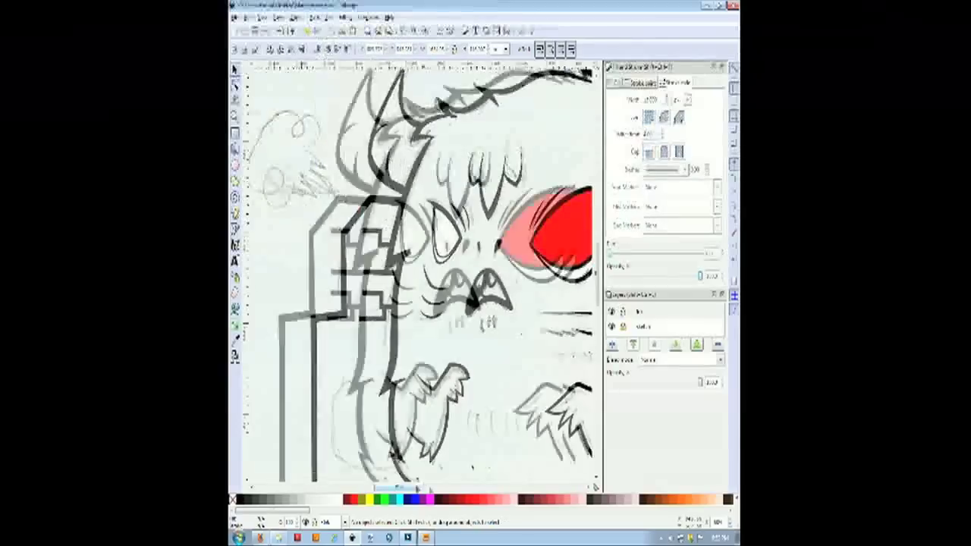
Trace the sketched octagonal panel below the circuit lines on the pack, closing its inner shape inside the black outline.
{"action": "key", "text": "shift+F7"}
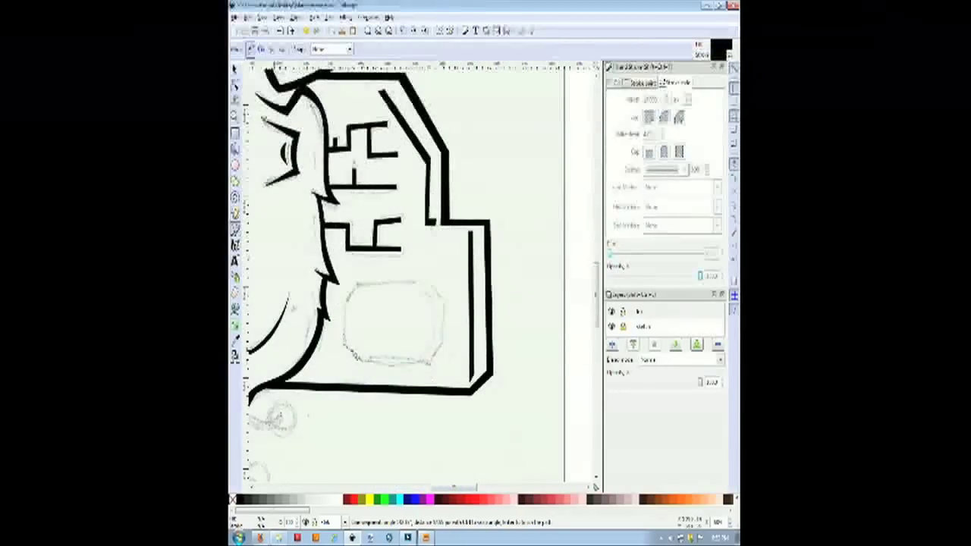
{"action": "left_click", "coordinate": [351, 339]}
{"action": "left_click", "coordinate": [350, 302]}
{"action": "left_click", "coordinate": [360, 288]}
{"action": "left_click", "coordinate": [426, 287]}
{"action": "left_click", "coordinate": [439, 301]}
{"action": "left_click", "coordinate": [439, 343]}
{"action": "left_click", "coordinate": [431, 358]}
{"action": "left_click", "coordinate": [361, 357]}
{"action": "left_click", "coordinate": [350, 340]}
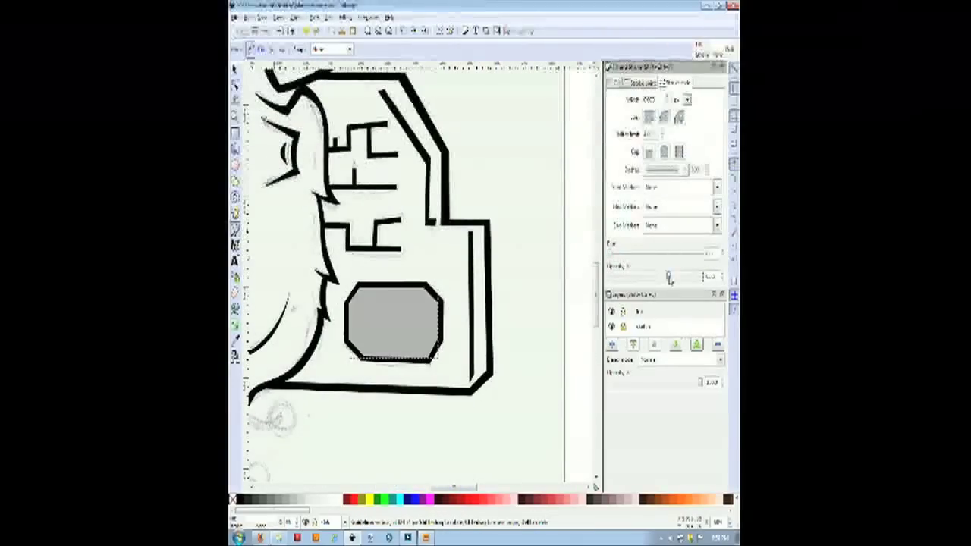
Lower the panel shapes' opacity and trace a thin angled sliver along the panel's outer side edge.
{"action": "left_click_drag", "start_coordinate": [671, 279], "coordinate": [649, 278]}
{"action": "key", "text": "shift+F6"}
{"action": "left_click", "coordinate": [421, 294]}
{"action": "left_click", "coordinate": [432, 305]}
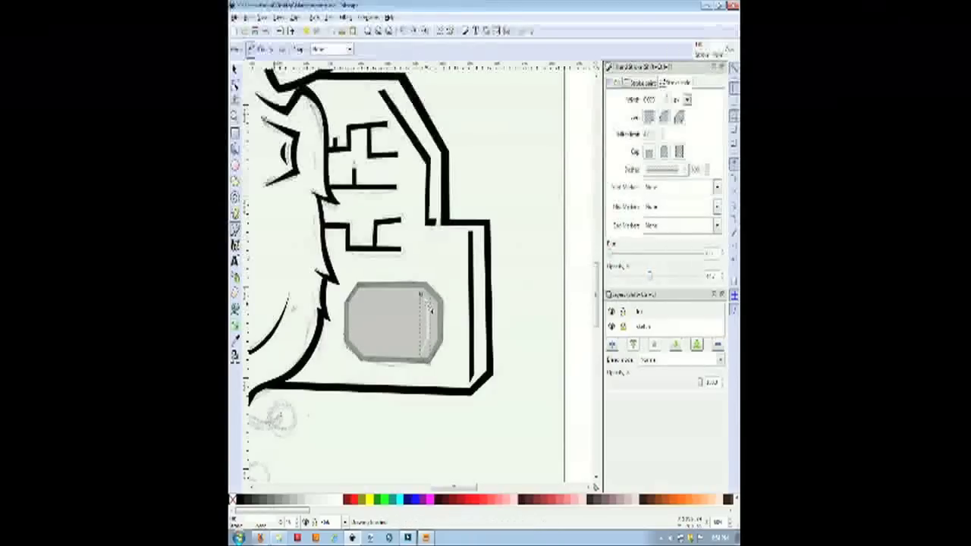
{"action": "left_click", "coordinate": [235, 69]}
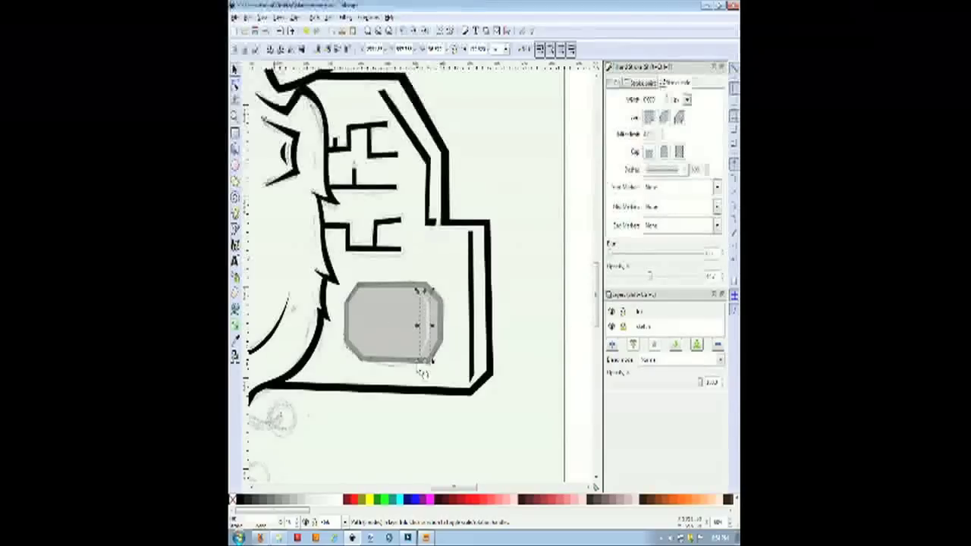
Fill the sliver red and the inner octagon white, and return the sliver and both octagons to full opacity.
{"action": "left_click", "coordinate": [474, 501]}
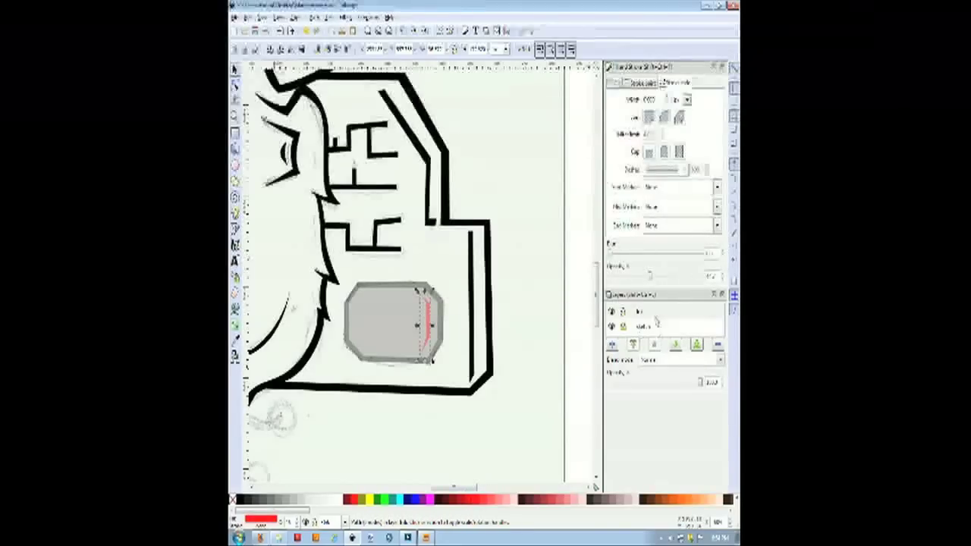
{"action": "left_click_drag", "start_coordinate": [650, 281], "coordinate": [730, 282]}
{"action": "left_click", "coordinate": [382, 329]}
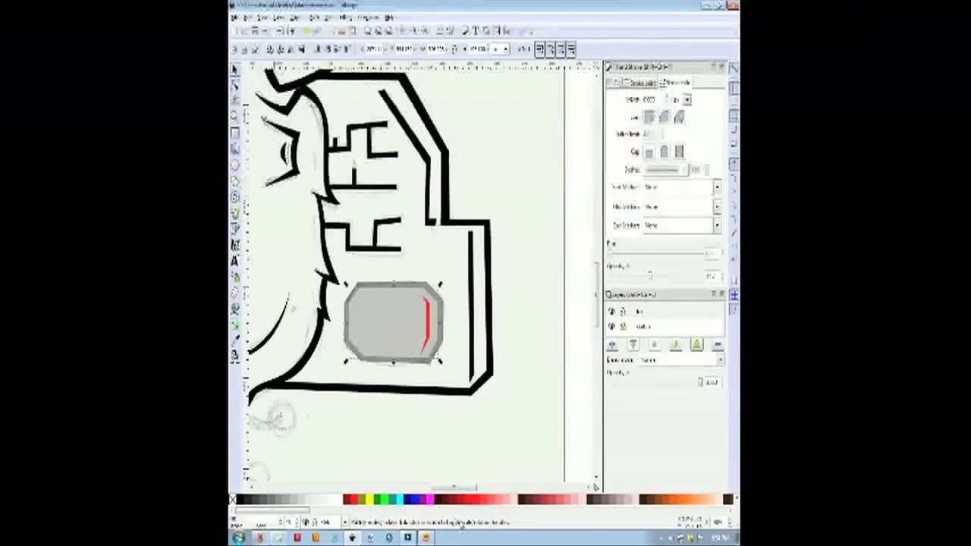
{"action": "left_click_drag", "start_coordinate": [650, 278], "coordinate": [719, 281]}
{"action": "left_click", "coordinate": [442, 303]}
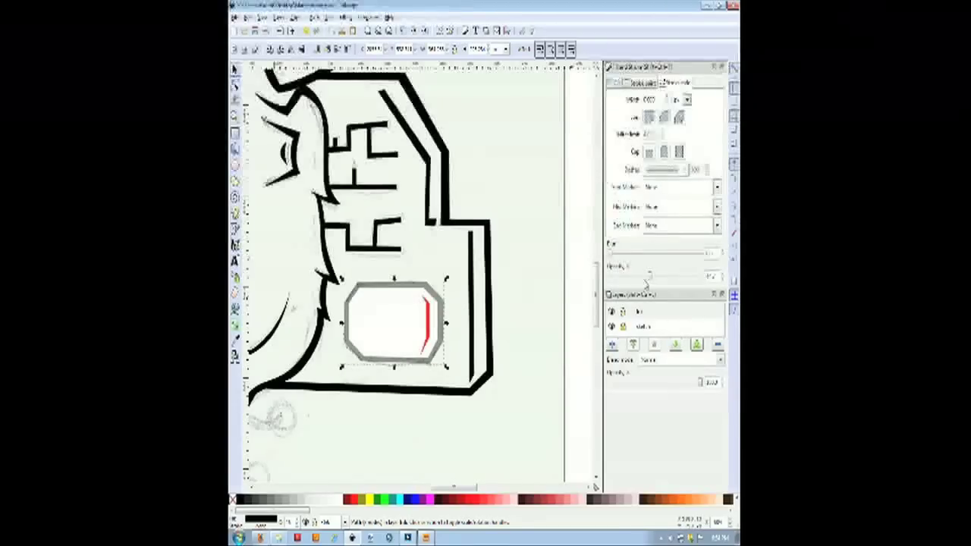
{"action": "left_click_drag", "start_coordinate": [649, 281], "coordinate": [710, 280]}
{"action": "left_click", "coordinate": [521, 343]}
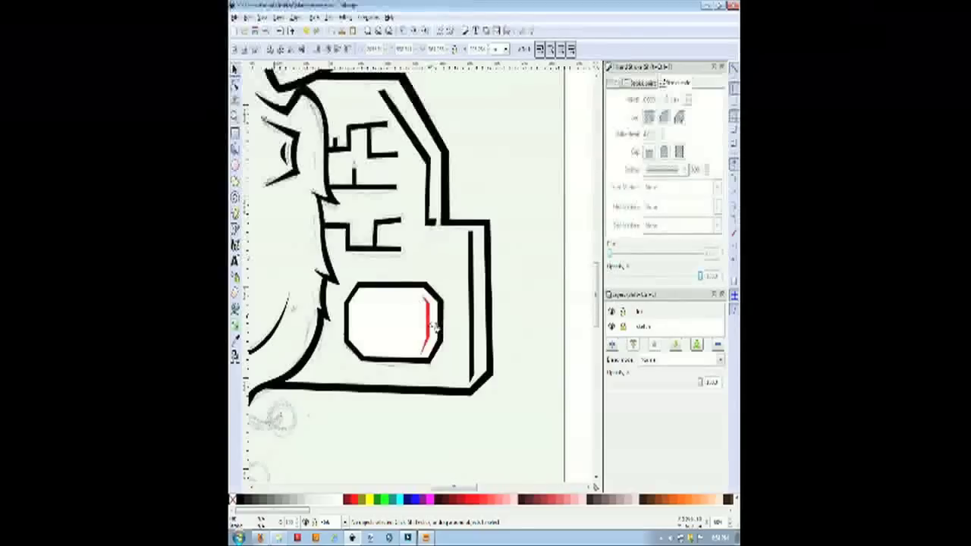
Subtract the red sliver from the white inner octagon with the Difference operation.
{"action": "left_click", "coordinate": [385, 321]}
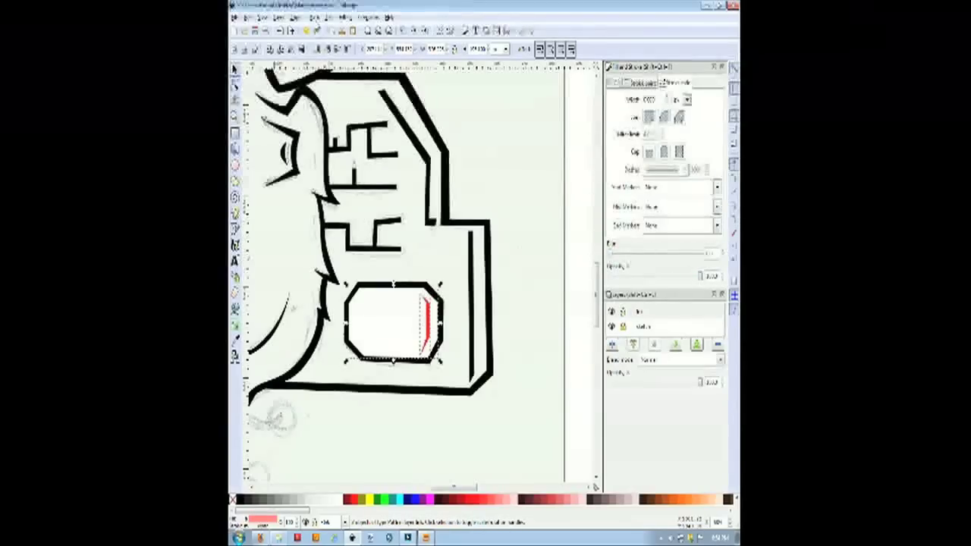
{"action": "left_click", "coordinate": [315, 16]}
{"action": "left_click", "coordinate": [325, 88]}
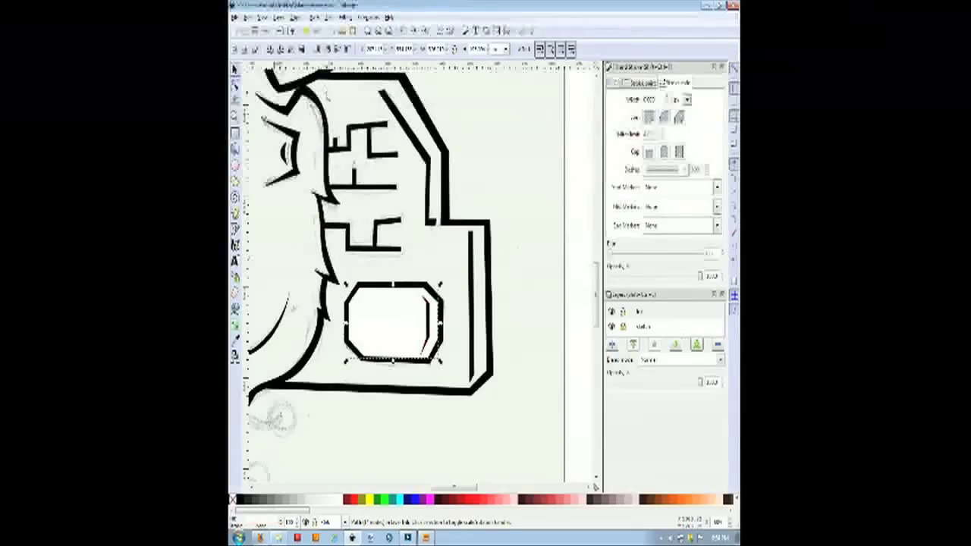
{"action": "left_click", "coordinate": [479, 501]}
{"action": "mouse_move", "coordinate": [401, 324]}
{"action": "left_mouse_down"}
{"action": "mouse_move", "coordinate": [410, 348]}
{"action": "mouse_move", "coordinate": [395, 382]}
{"action": "mouse_move", "coordinate": [395, 322]}
{"action": "left_mouse_up"}
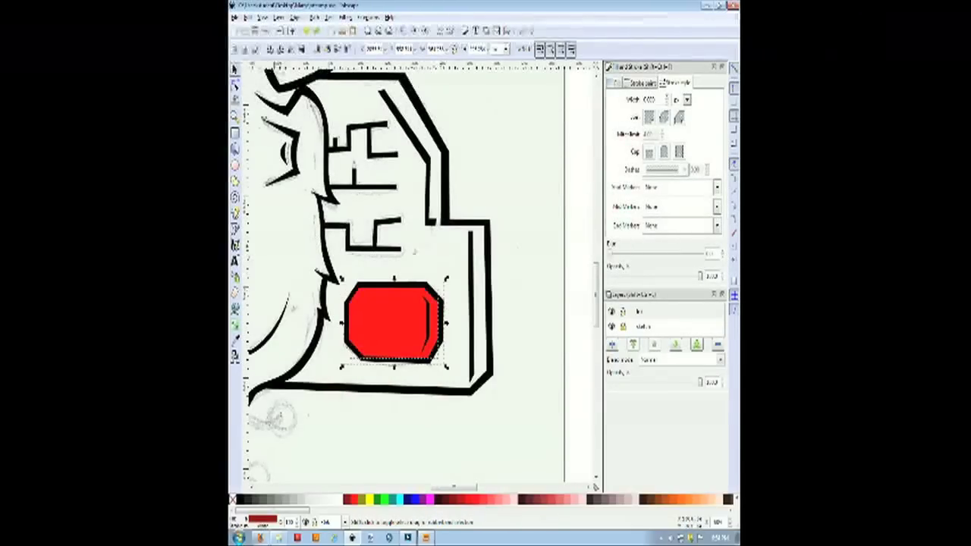
{"action": "left_click", "coordinate": [313, 17]}
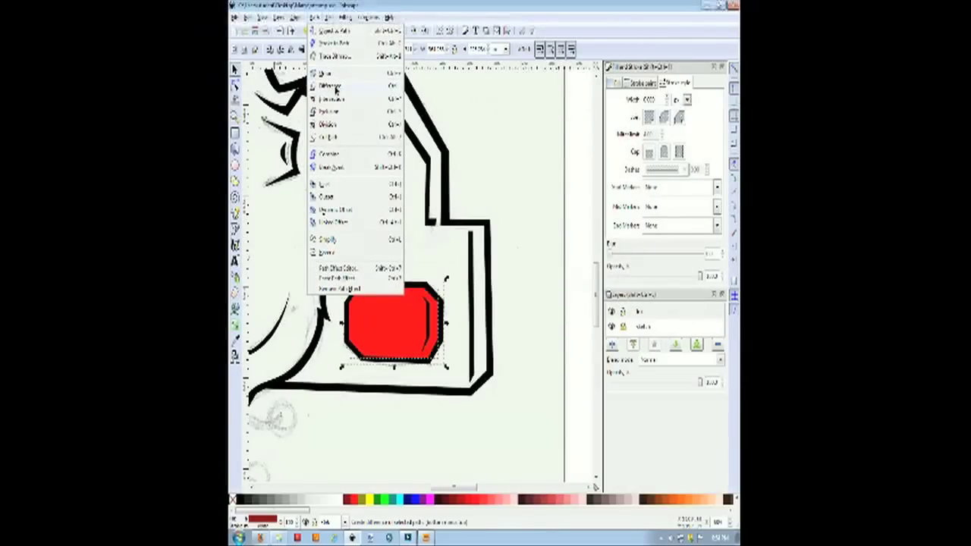
{"action": "left_click", "coordinate": [334, 90]}
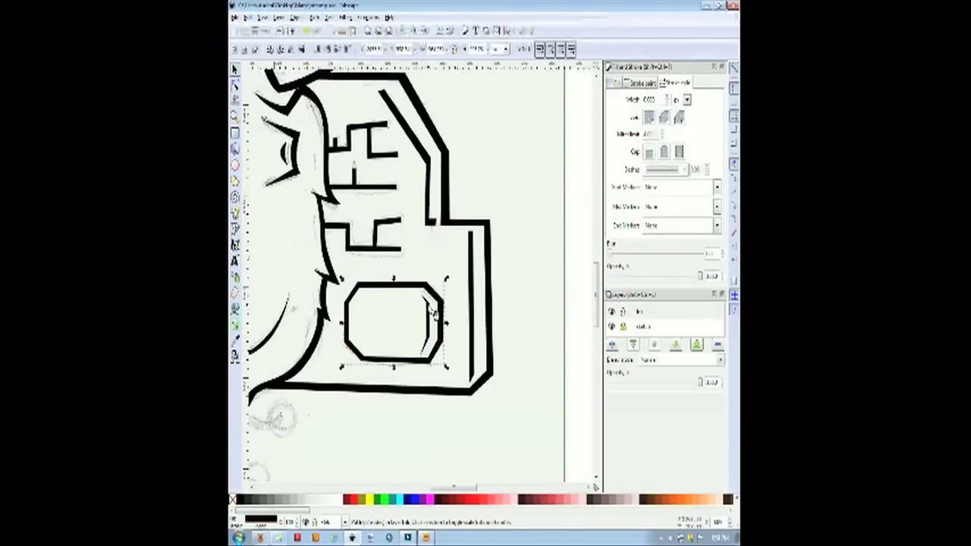
{"action": "key", "text": "ctrl+z"}
{"action": "key", "text": "ctrl+shift+z"}
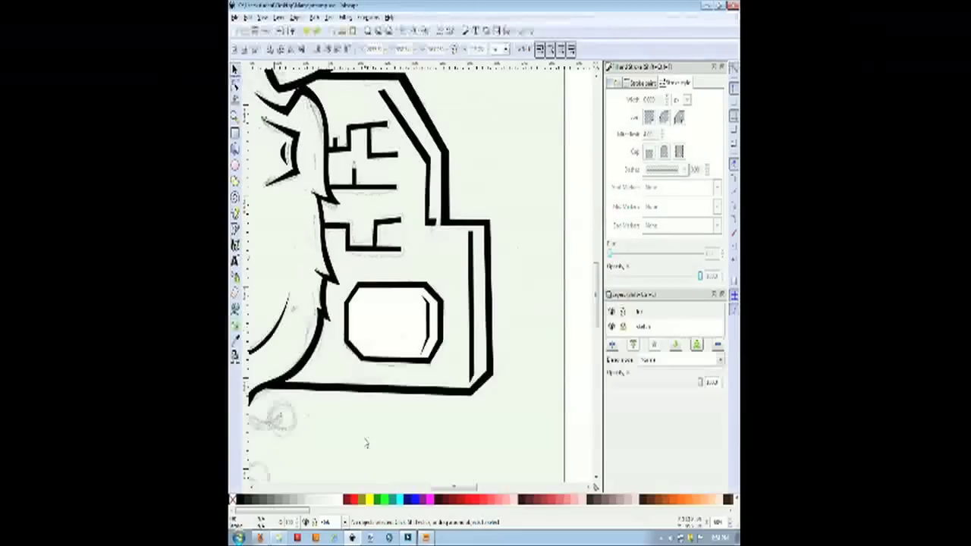
Subtract the white inner octagon from the black outer one to leave the panel's outline and sliver as one shape.
{"action": "left_click", "coordinate": [390, 362]}
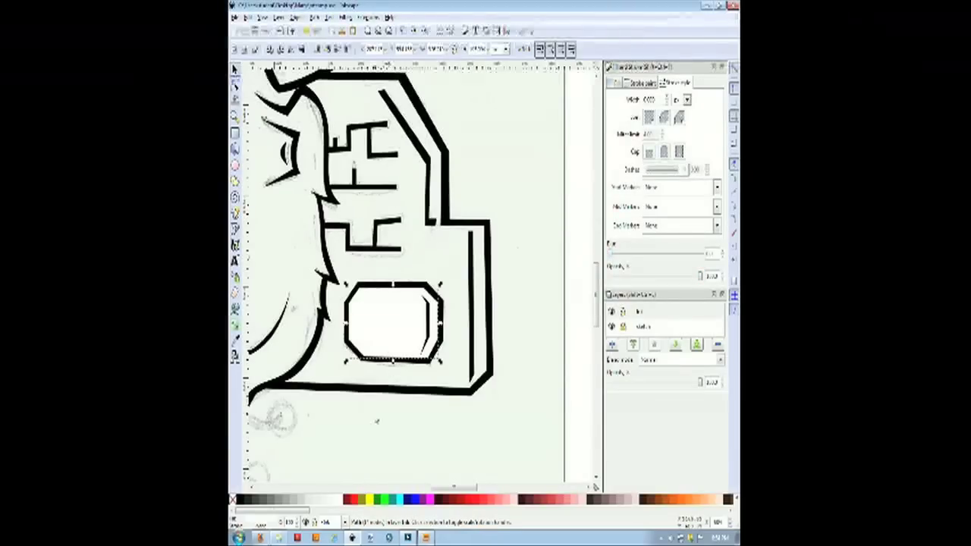
{"action": "left_click", "coordinate": [408, 290], "text": "shift"}
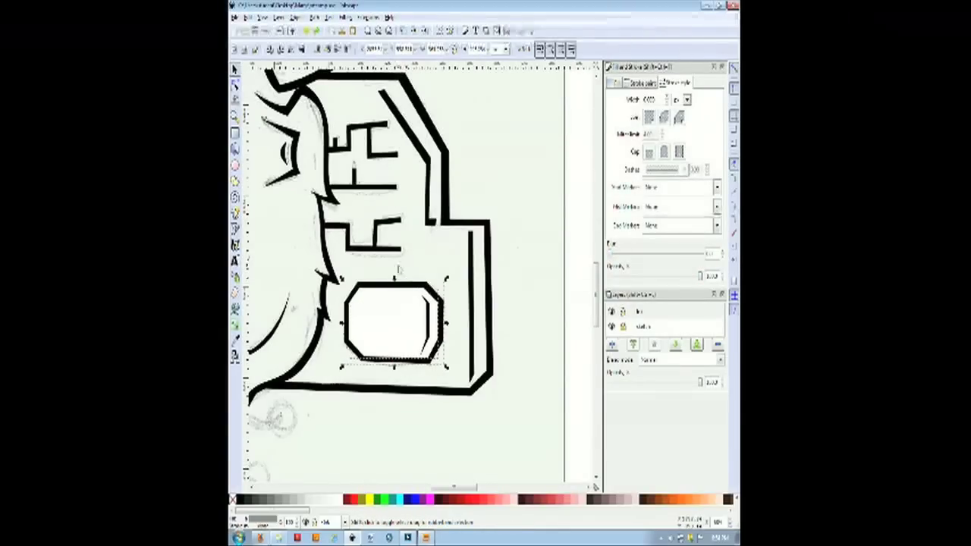
{"action": "left_click", "coordinate": [314, 17]}
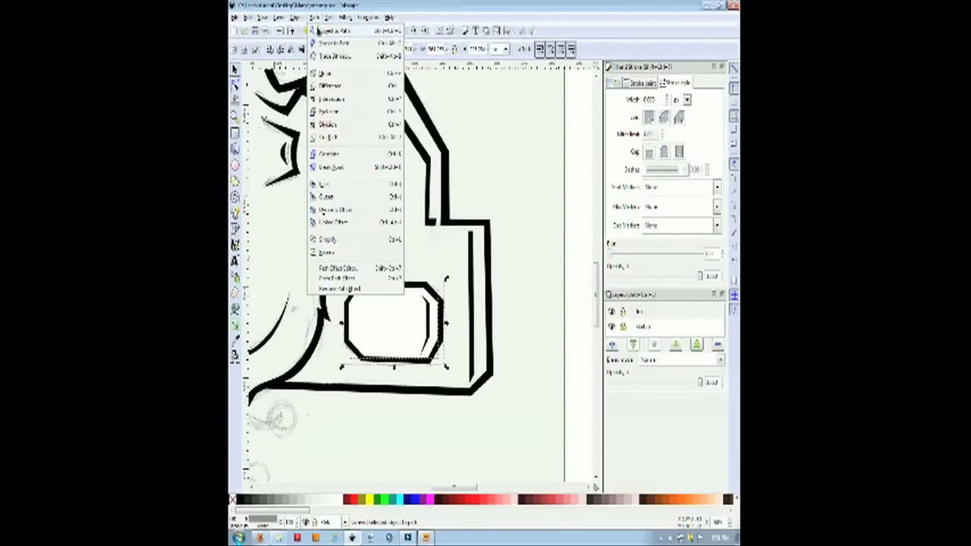
{"action": "left_click", "coordinate": [324, 73]}
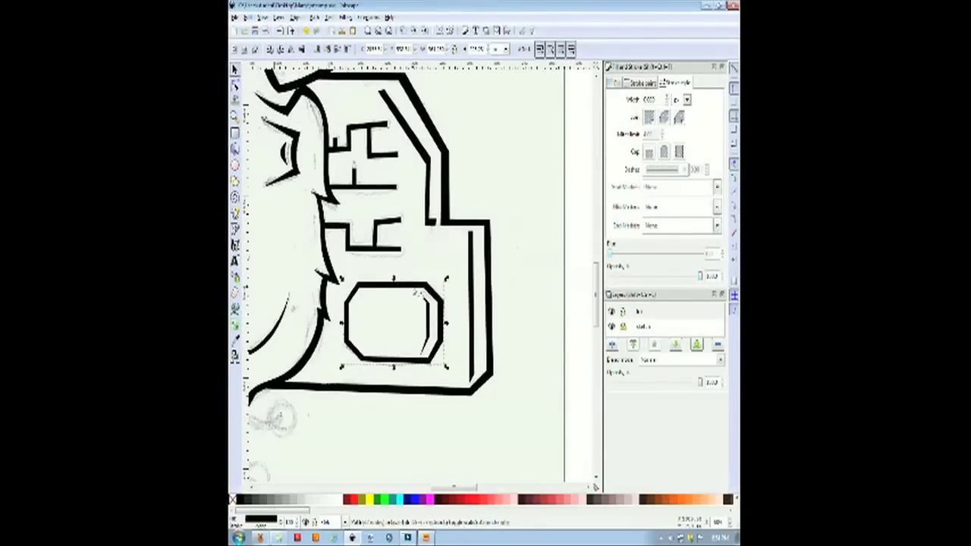
{"action": "left_click", "coordinate": [414, 500], "text": "shift"}
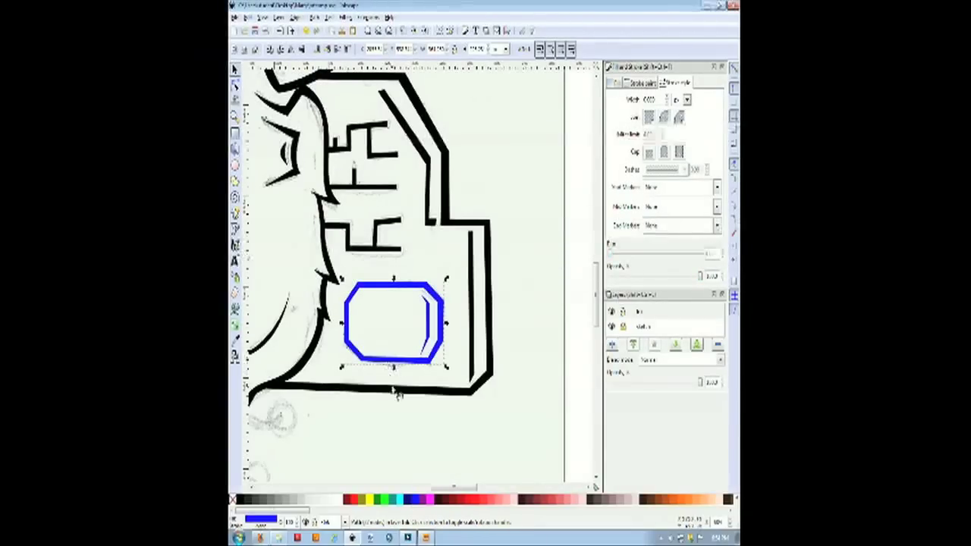
{"action": "left_click", "coordinate": [245, 498], "text": "shift"}
{"action": "left_click", "coordinate": [456, 448]}
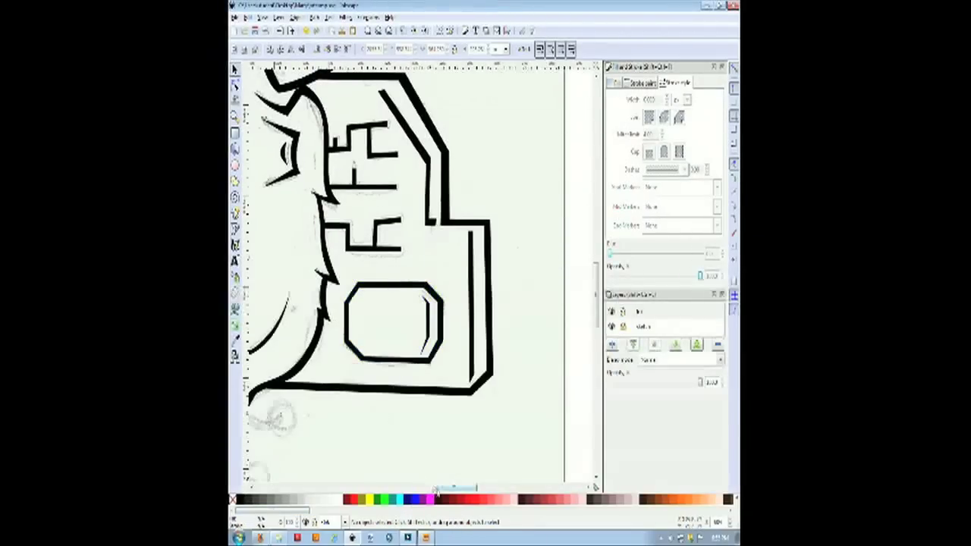
Look over the opposite pack, the arm beside it and the lower body for sketch lines not yet inked.
{"action": "left_click_drag", "start_coordinate": [458, 488], "coordinate": [404, 488]}
{"action": "left_click", "coordinate": [234, 230]}
{"action": "left_click", "coordinate": [324, 324]}
{"action": "left_click", "coordinate": [333, 337]}
{"action": "left_click", "coordinate": [235, 69]}
{"action": "scroll", "coordinate": [273, 333], "scroll_direction": "down", "scroll_amount": 3}
{"action": "scroll", "coordinate": [325, 334], "scroll_direction": "up", "scroll_amount": 4}
{"action": "left_click", "coordinate": [235, 229]}
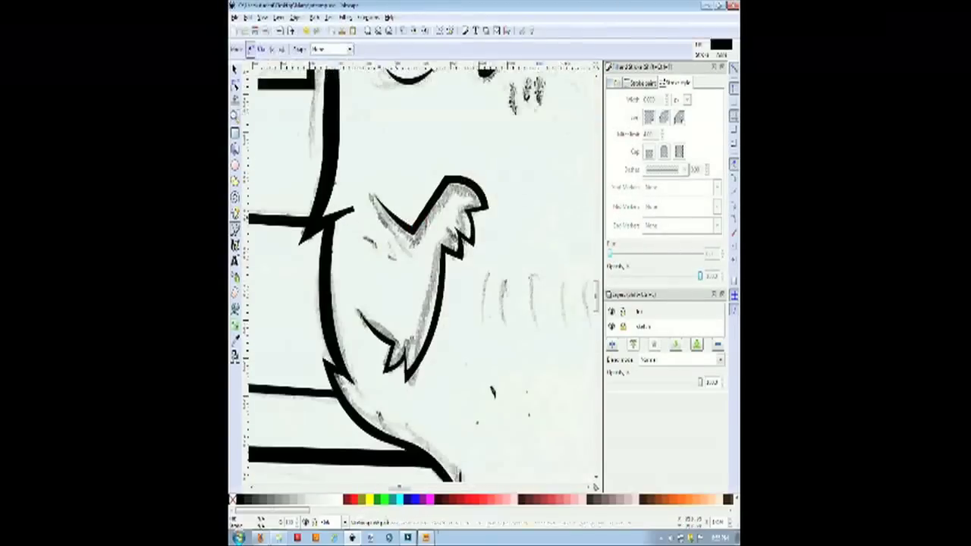
{"action": "left_click", "coordinate": [234, 69]}
{"action": "scroll", "coordinate": [367, 348], "scroll_direction": "down", "scroll_amount": 4}
{"action": "scroll", "coordinate": [409, 295], "scroll_direction": "up", "scroll_amount": 5}
{"action": "left_click", "coordinate": [234, 229]}
{"action": "left_click", "coordinate": [339, 221]}
{"action": "left_click", "coordinate": [340, 220]}
{"action": "left_click", "coordinate": [234, 69]}
{"action": "scroll", "coordinate": [410, 294], "scroll_direction": "down", "scroll_amount": 4}
{"action": "scroll", "coordinate": [364, 289], "scroll_direction": "up", "scroll_amount": 3}
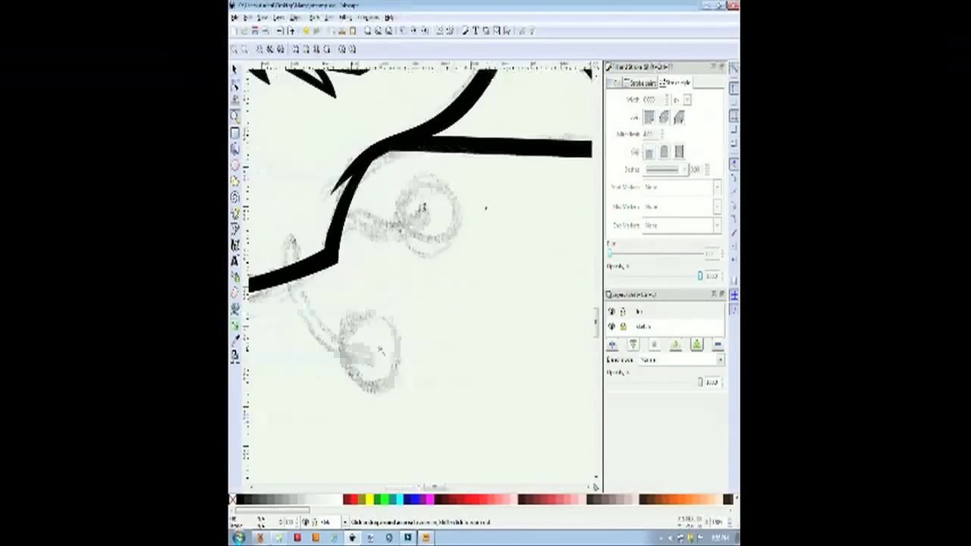
Trace a curve from the lower body into the lower sketched circle and swap its fill and stroke.
{"action": "left_click", "coordinate": [235, 229]}
{"action": "left_click", "coordinate": [292, 239]}
{"action": "left_click_drag", "start_coordinate": [378, 356], "coordinate": [413, 360]}
{"action": "key", "text": "Return"}
{"action": "right_click", "coordinate": [263, 520]}
{"action": "left_click", "coordinate": [281, 479]}
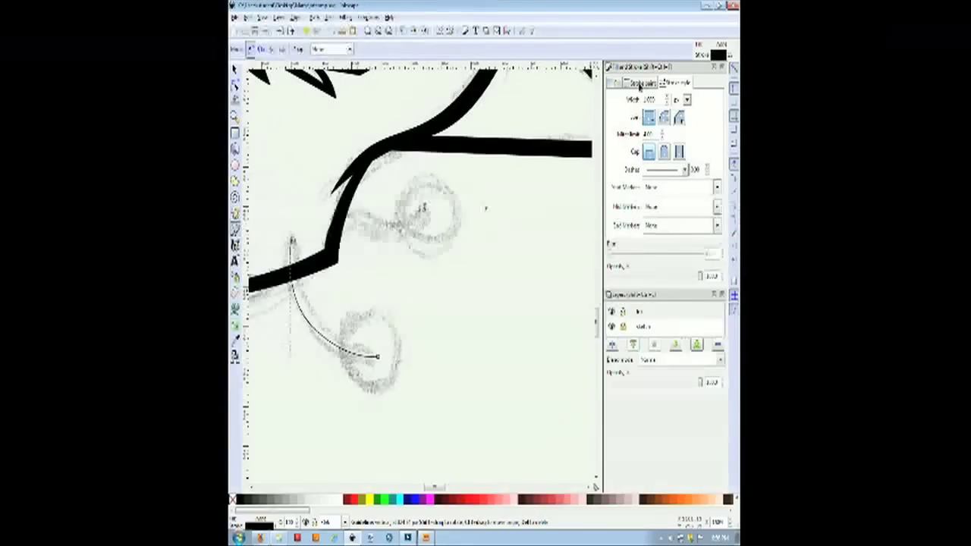
Set the curve's stroke width to 20 px and give it round caps.
{"action": "left_click", "coordinate": [639, 84]}
{"action": "left_click", "coordinate": [668, 83]}
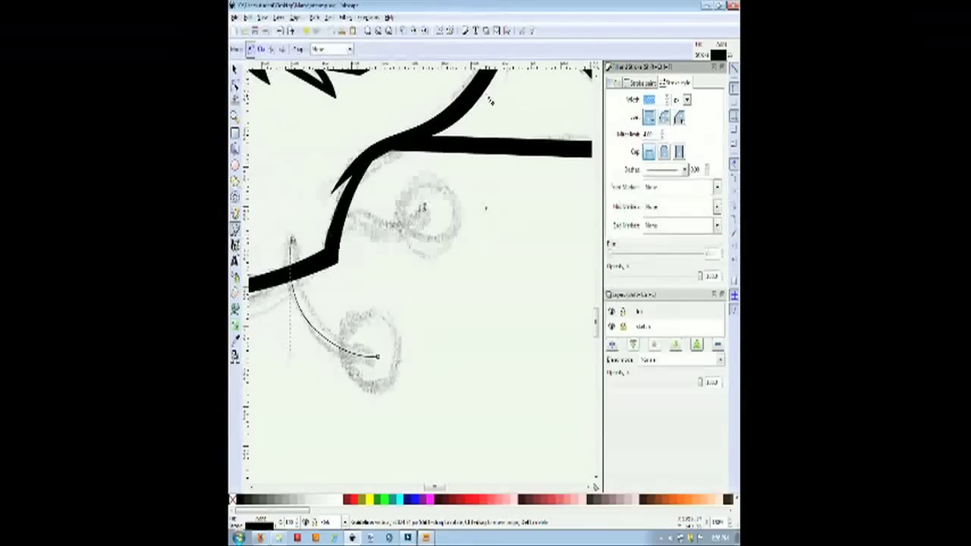
{"action": "type", "text": "8"}
{"action": "key", "text": "Return"}
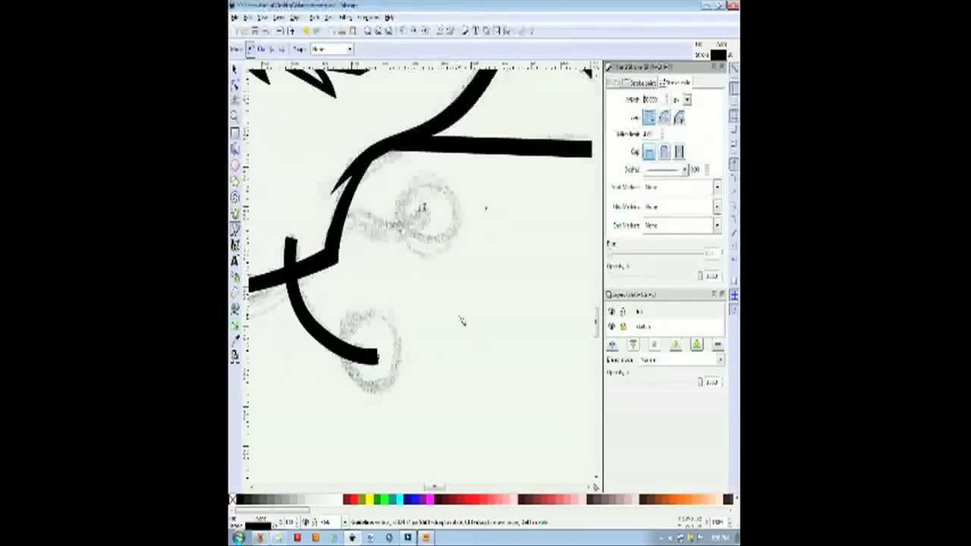
{"action": "right_click", "coordinate": [258, 528]}
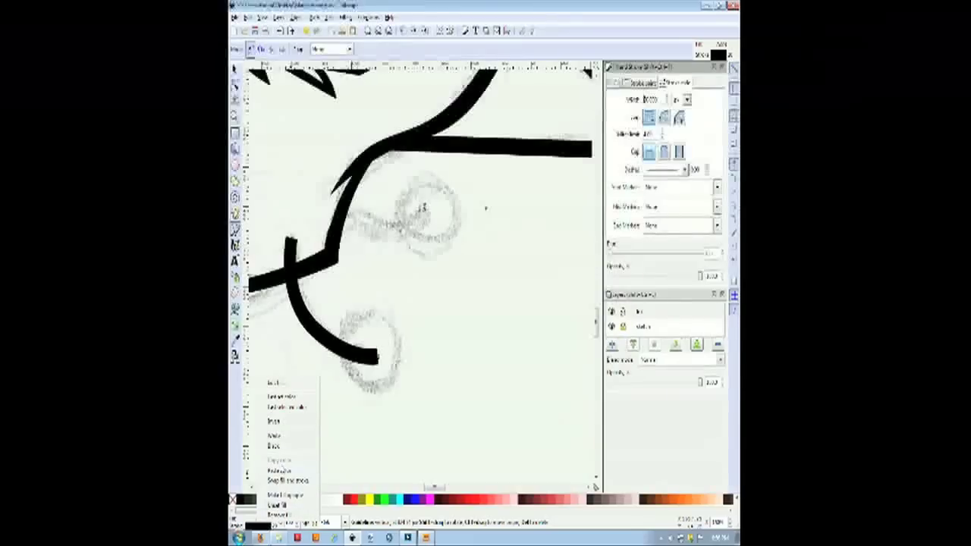
{"action": "left_click", "coordinate": [429, 488]}
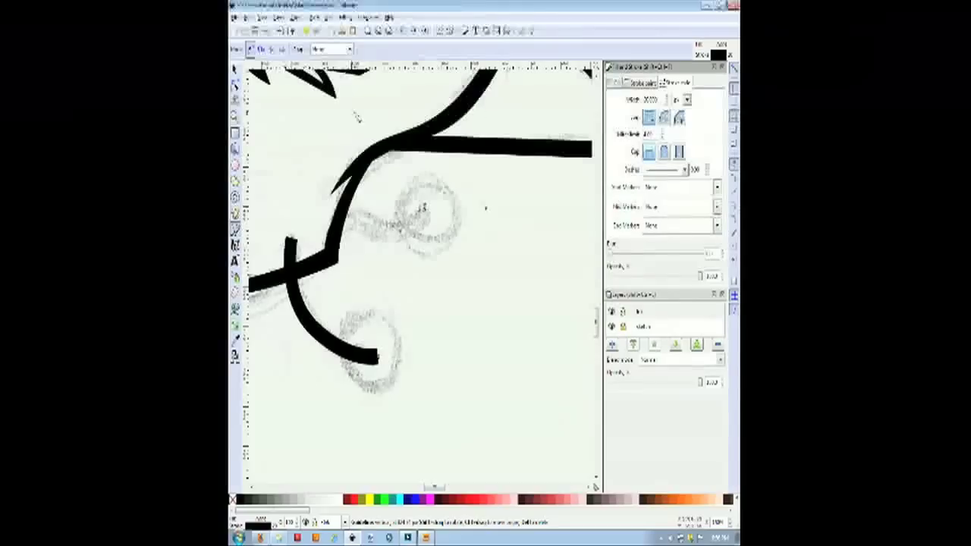
{"action": "left_click", "coordinate": [665, 152]}
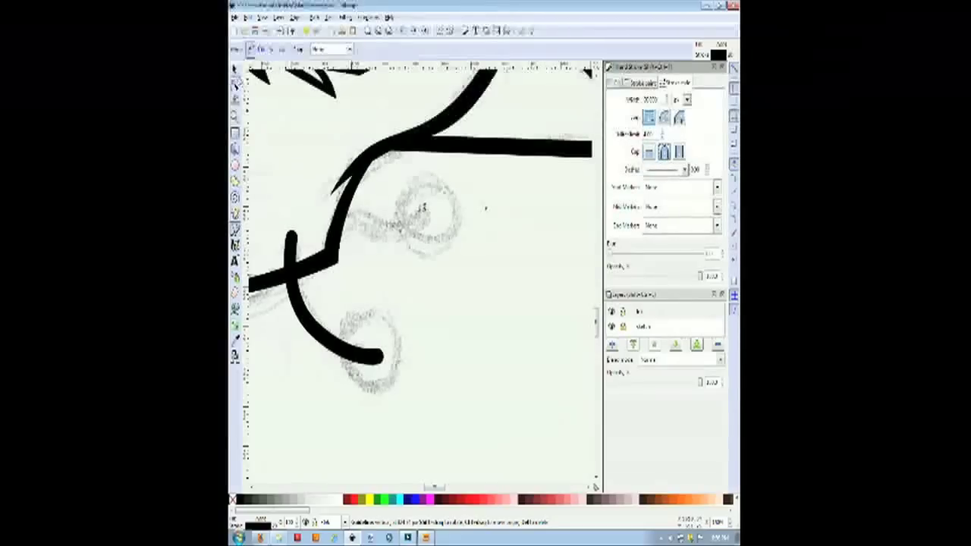
{"action": "left_click", "coordinate": [236, 70]}
{"action": "left_click", "coordinate": [416, 294]}
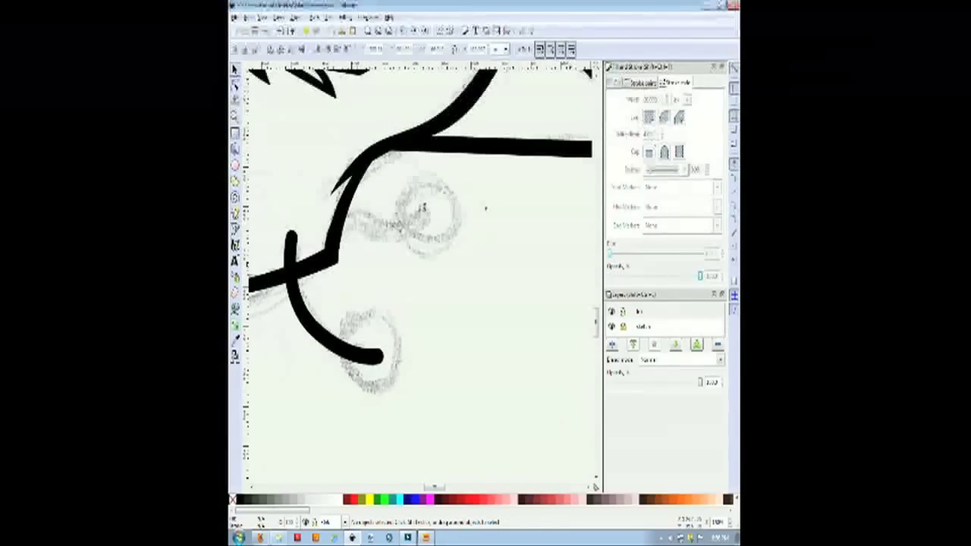
Trace a curve from the edge of the lower body into the upper sketched circle.
{"action": "key", "text": "b"}
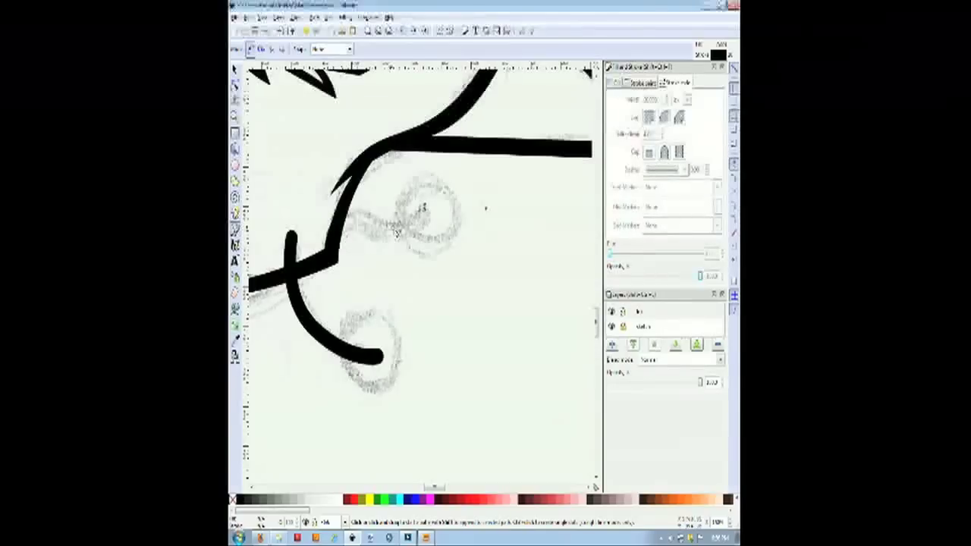
{"action": "left_click", "coordinate": [344, 216]}
{"action": "left_click_drag", "start_coordinate": [429, 211], "coordinate": [462, 174]}
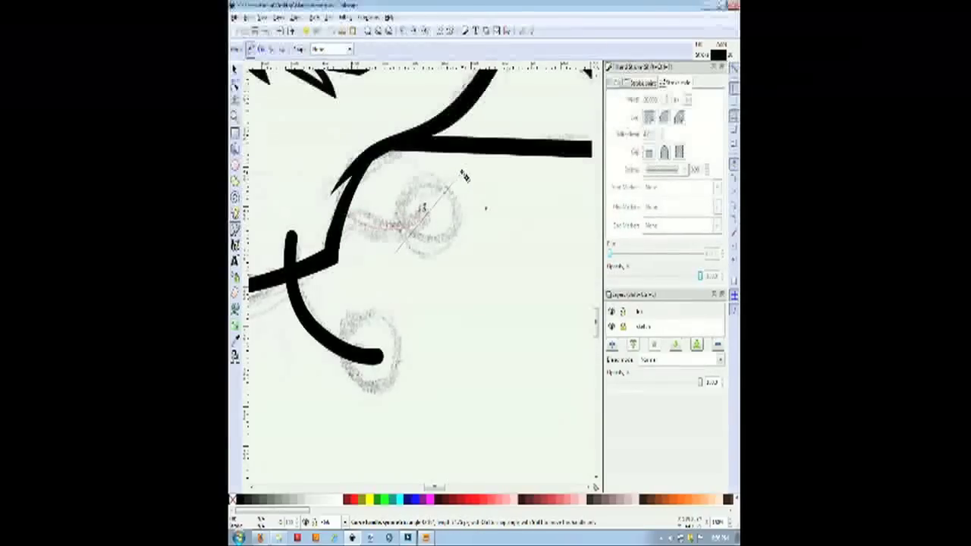
{"action": "key", "text": "Return"}
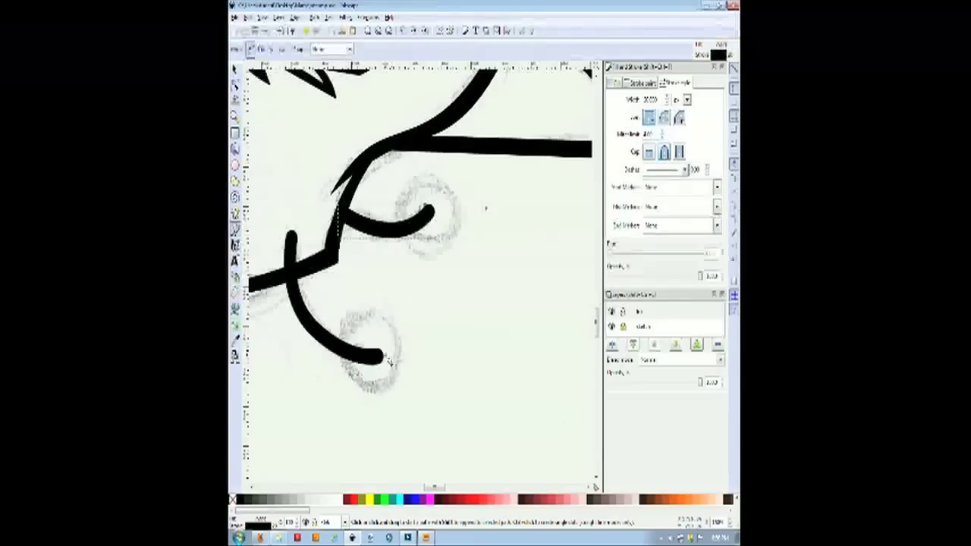
Trace two curves on the opposite side of the lower body, one into each sketched circle.
{"action": "left_click_drag", "start_coordinate": [439, 489], "coordinate": [407, 490]}
{"action": "left_click", "coordinate": [458, 308]}
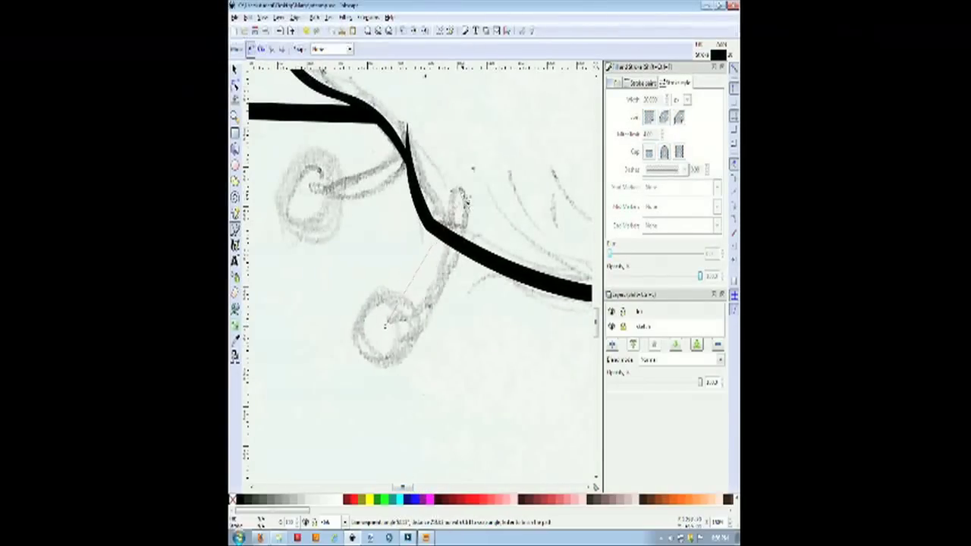
{"action": "left_click_drag", "start_coordinate": [464, 76], "coordinate": [463, 74]}
{"action": "key", "text": "Return"}
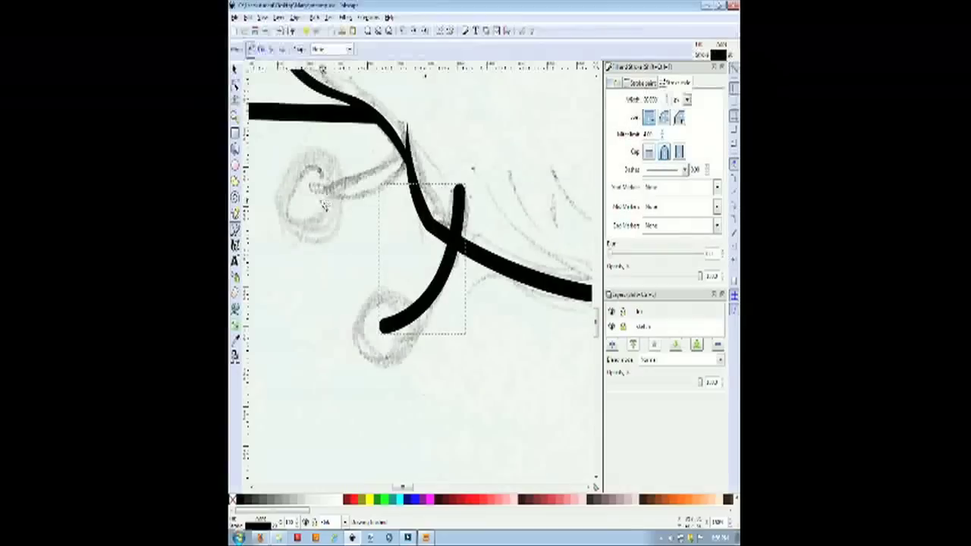
{"action": "left_click", "coordinate": [312, 194]}
{"action": "left_click", "coordinate": [408, 161]}
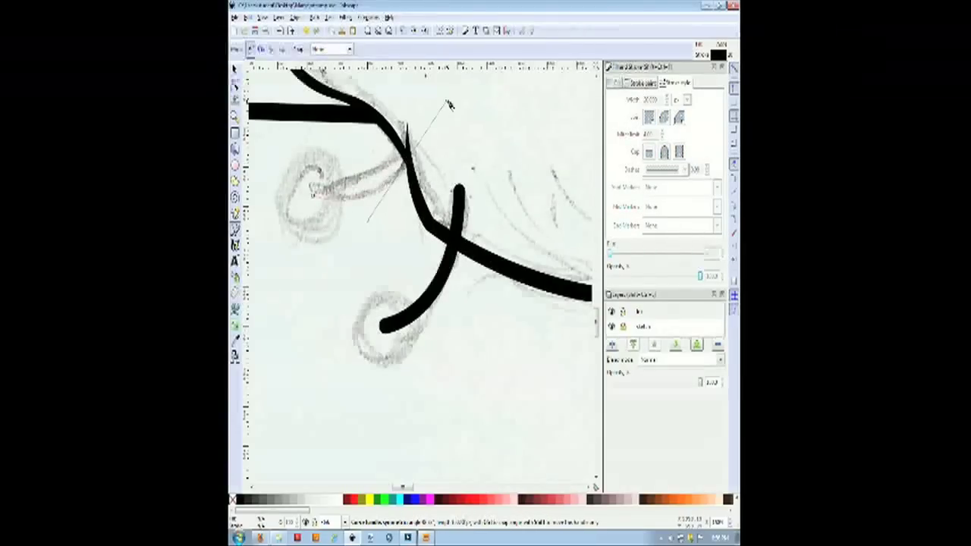
{"action": "key", "text": "Return"}
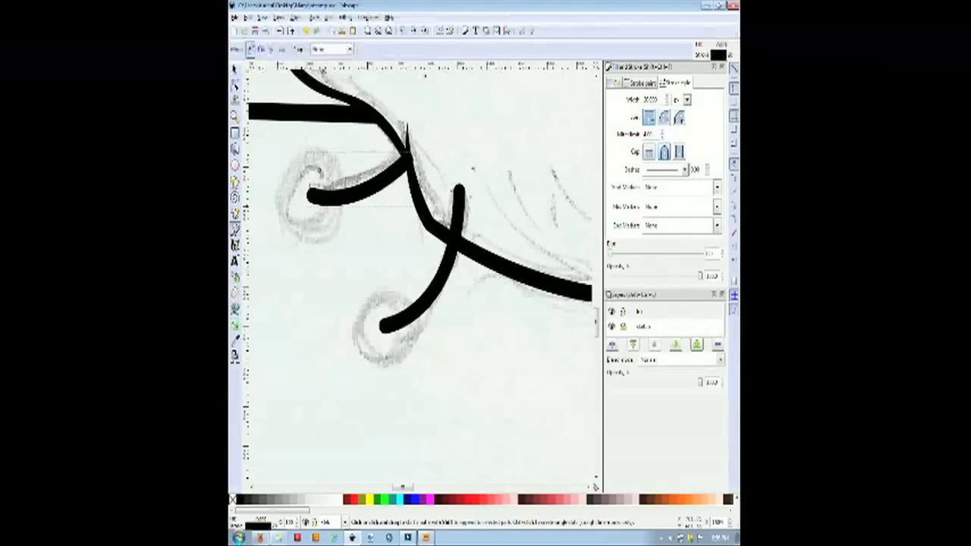
Draw a ring over the sketched circle at the end of the upper curve and set its stroke width to 15 px.
{"action": "key", "text": "e"}
{"action": "left_click_drag", "start_coordinate": [311, 197], "coordinate": [345, 238]}
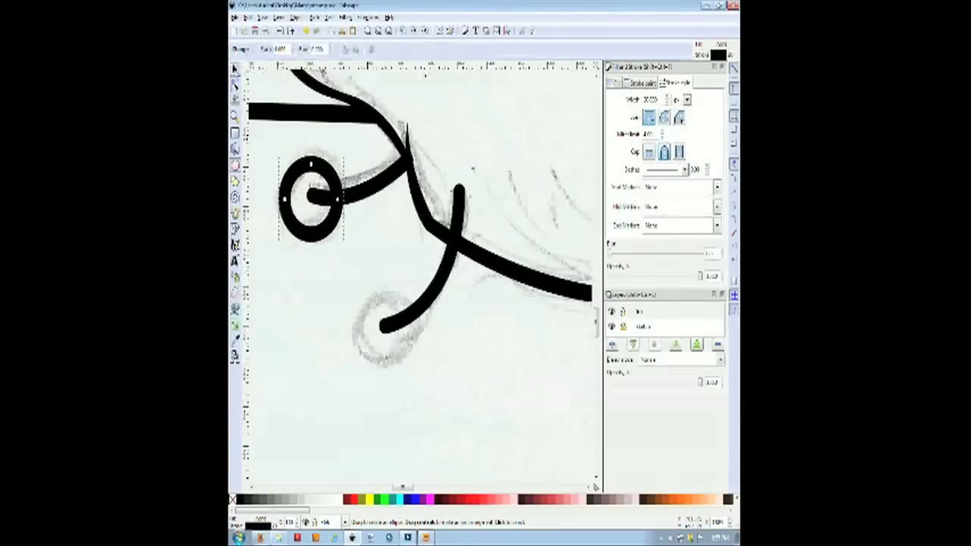
{"action": "key", "text": "s"}
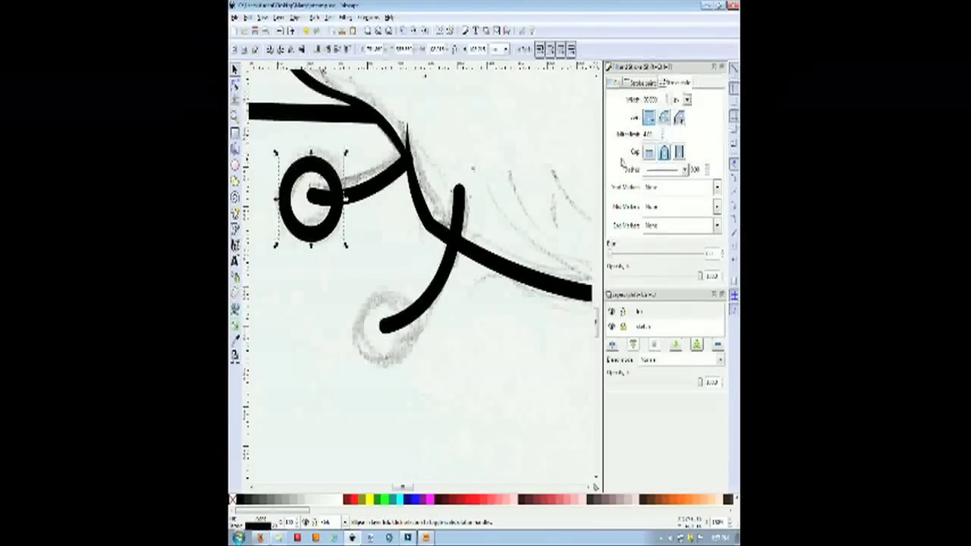
{"action": "double_click", "coordinate": [652, 100]}
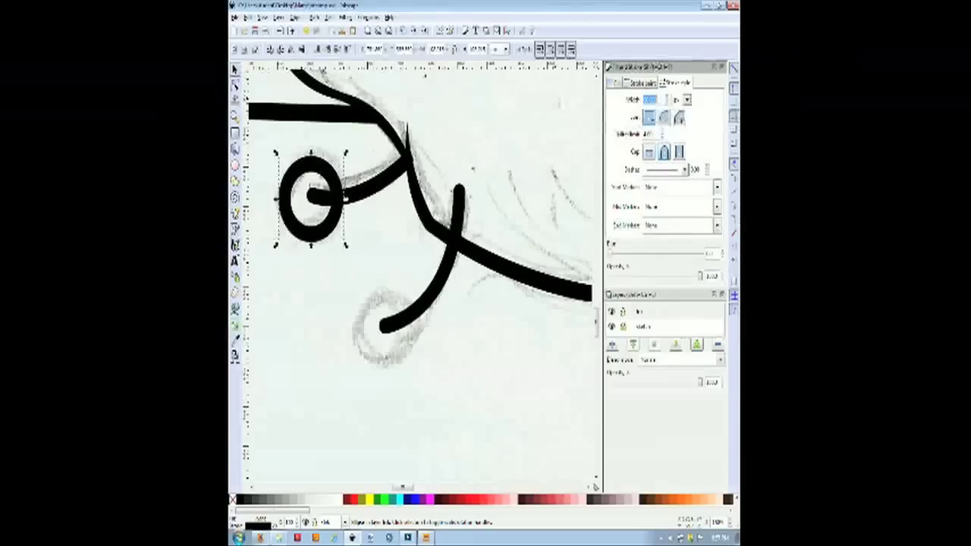
{"action": "type", "text": "15"}
{"action": "key", "text": "Return"}
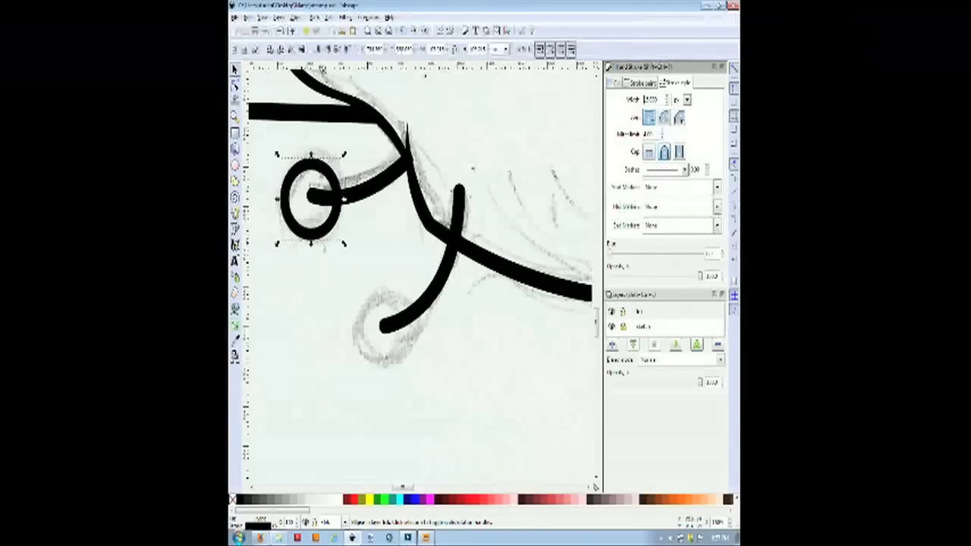
{"action": "left_click", "coordinate": [332, 232]}
{"action": "left_click_drag", "start_coordinate": [333, 235], "coordinate": [341, 270]}
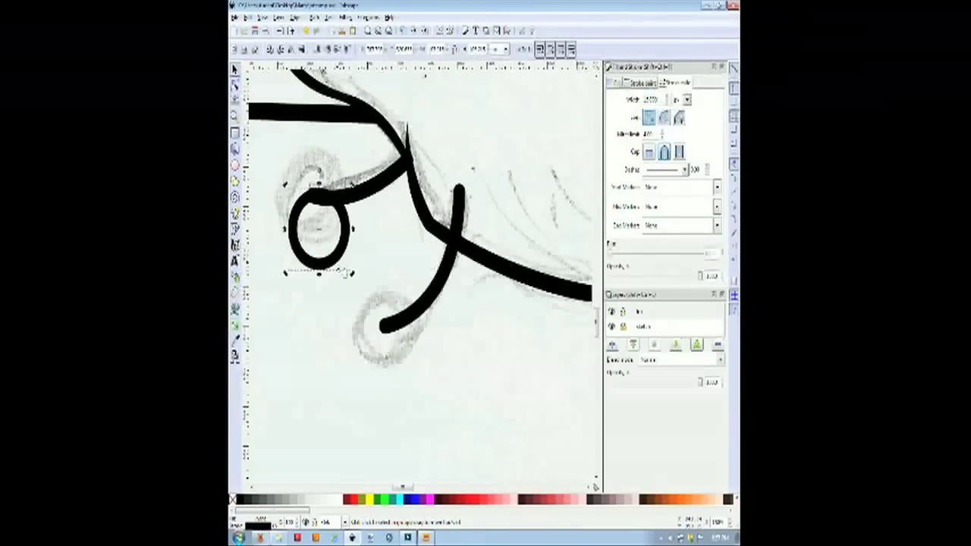
{"action": "key", "text": "ctrl+z"}
Place copies of the ring over the sketched circles at the ends of the other three curves.
{"action": "key", "text": "ctrl+d"}
{"action": "mouse_move", "coordinate": [335, 187]}
{"action": "left_mouse_down"}
{"action": "mouse_move", "coordinate": [358, 246]}
{"action": "mouse_move", "coordinate": [410, 314]}
{"action": "left_mouse_up"}
{"action": "left_click_drag", "start_coordinate": [410, 488], "coordinate": [439, 488]}
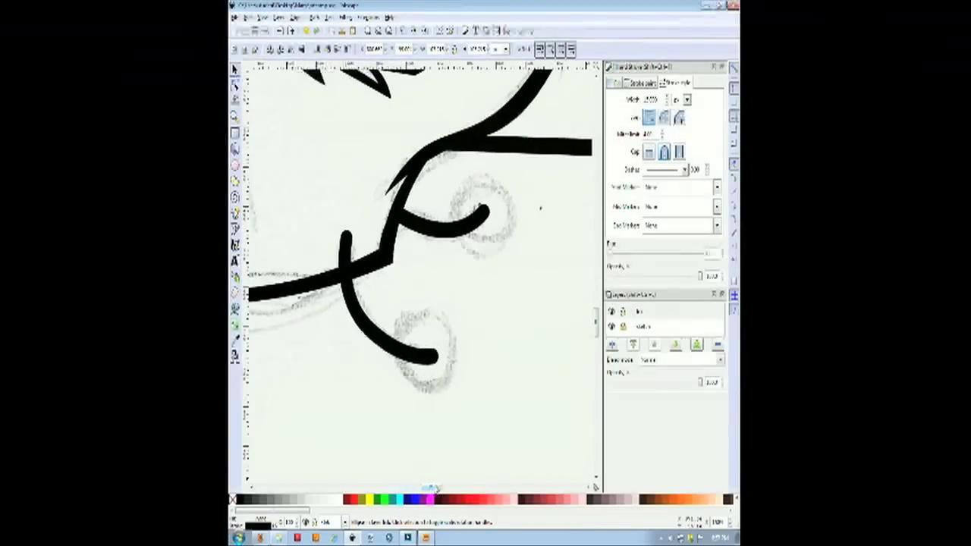
{"action": "key", "text": "ctrl+v"}
{"action": "mouse_move", "coordinate": [454, 405]}
{"action": "left_mouse_down"}
{"action": "mouse_move", "coordinate": [444, 349]}
{"action": "mouse_move", "coordinate": [514, 252]}
{"action": "mouse_move", "coordinate": [520, 223]}
{"action": "left_mouse_up"}
{"action": "key", "text": "ctrl+v"}
{"action": "left_click", "coordinate": [541, 309]}
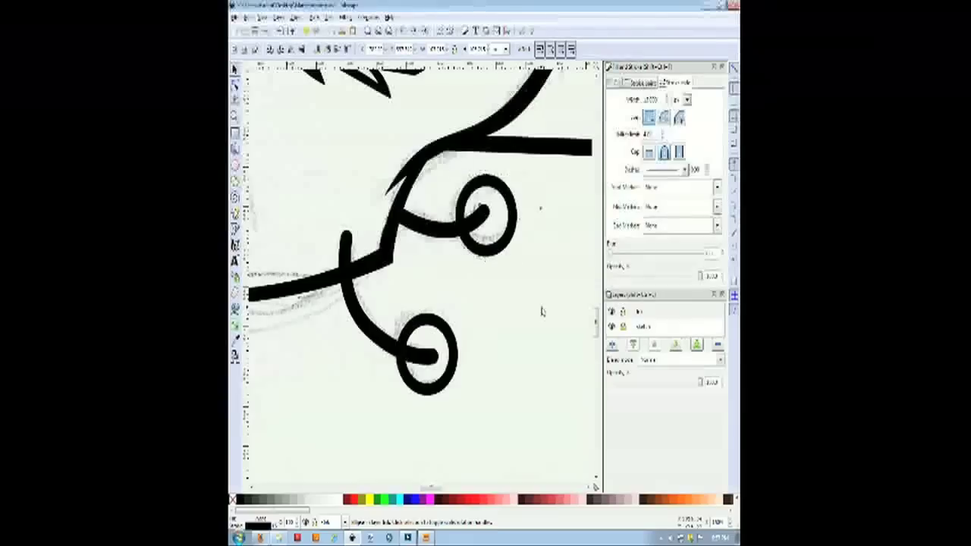
Trace the sketched skull above the smaller horn as one closed path with looped eyes and jagged teeth.
{"action": "scroll", "coordinate": [341, 231], "scroll_direction": "down", "scroll_amount": 7}
{"action": "mouse_move", "coordinate": [299, 110]}
{"action": "left_mouse_down"}
{"action": "mouse_move", "coordinate": [352, 154]}
{"action": "mouse_move", "coordinate": [352, 176]}
{"action": "left_mouse_up"}
{"action": "scroll", "coordinate": [352, 174], "scroll_direction": "up", "scroll_amount": 6}
{"action": "key", "text": "b"}
{"action": "left_click", "coordinate": [386, 290]}
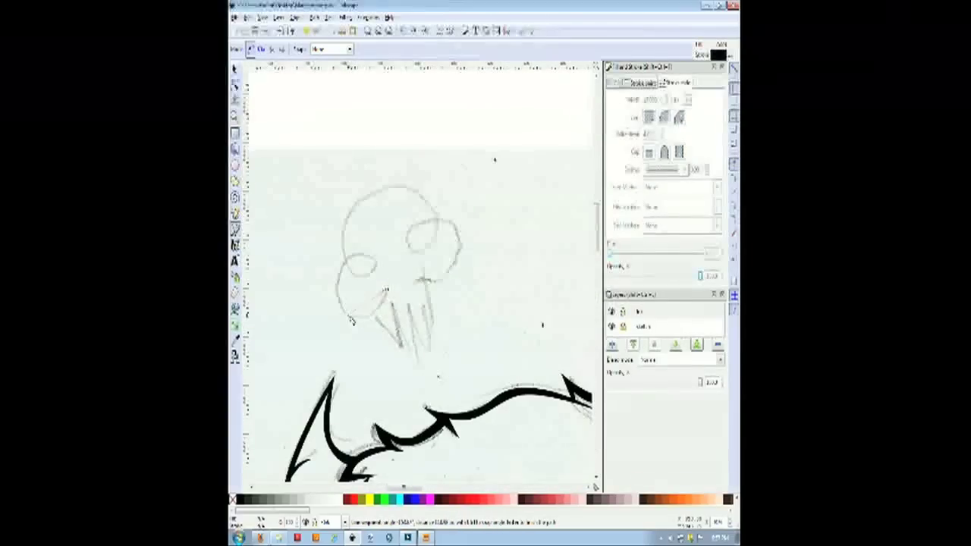
{"action": "left_click_drag", "start_coordinate": [368, 276], "coordinate": [357, 283]}
{"action": "left_click_drag", "start_coordinate": [457, 241], "coordinate": [468, 285]}
{"action": "left_click", "coordinate": [427, 406]}
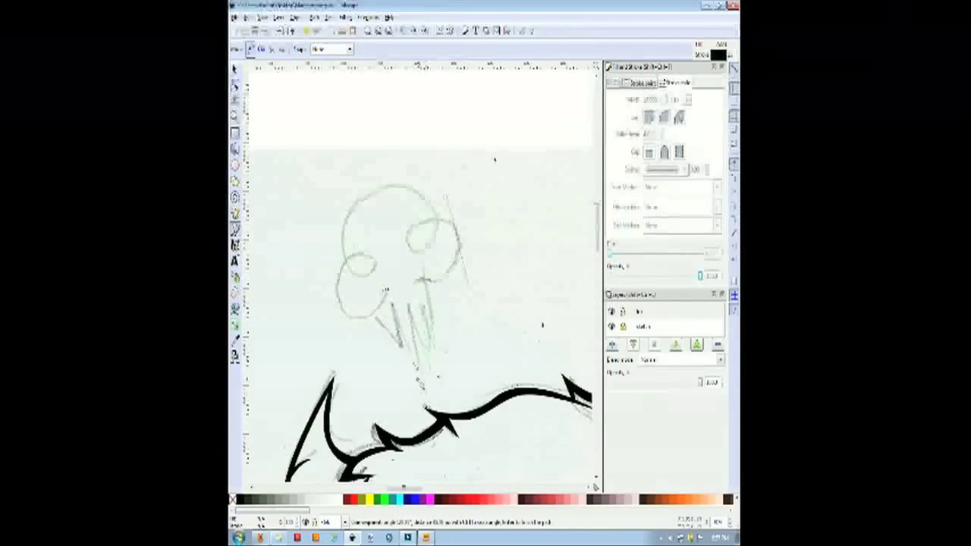
{"action": "left_click", "coordinate": [387, 290]}
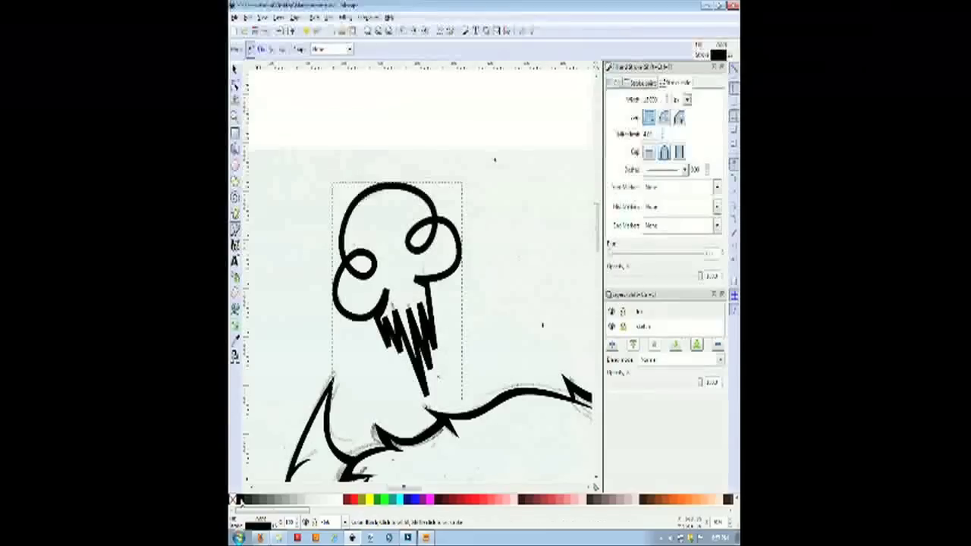
Fill the skull with black and remove its stroke.
{"action": "left_click", "coordinate": [242, 499]}
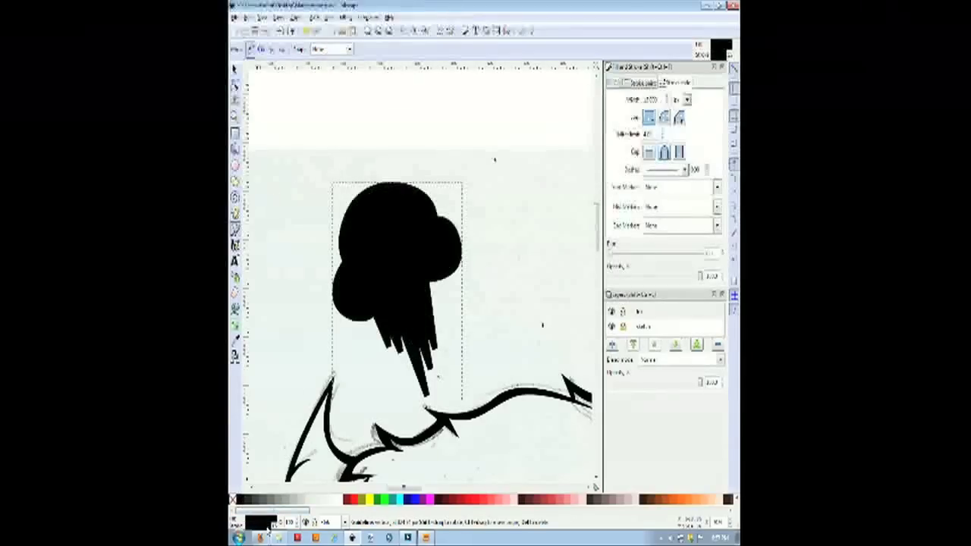
{"action": "right_click", "coordinate": [265, 525]}
{"action": "left_click", "coordinate": [271, 528]}
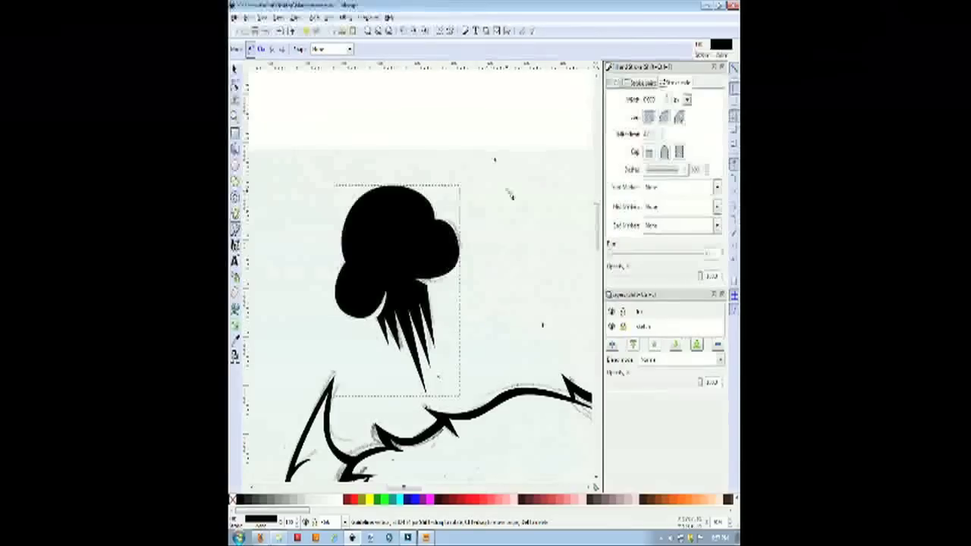
Compare the skull's two fill rules and keep the one that leaves holes where the path intersects itself, opening the eyes.
{"action": "left_click", "coordinate": [616, 84]}
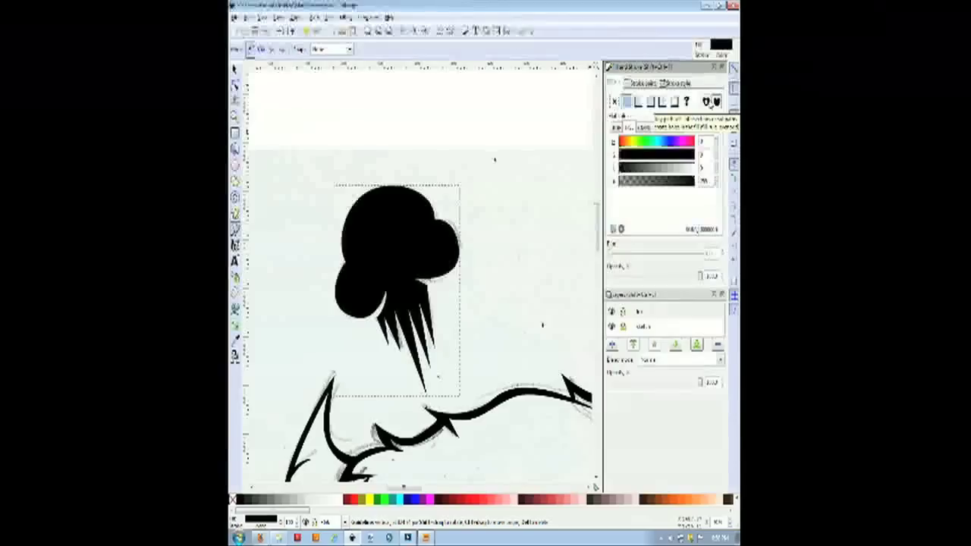
{"action": "left_click", "coordinate": [707, 101]}
{"action": "left_click", "coordinate": [717, 101]}
{"action": "left_click", "coordinate": [706, 101]}
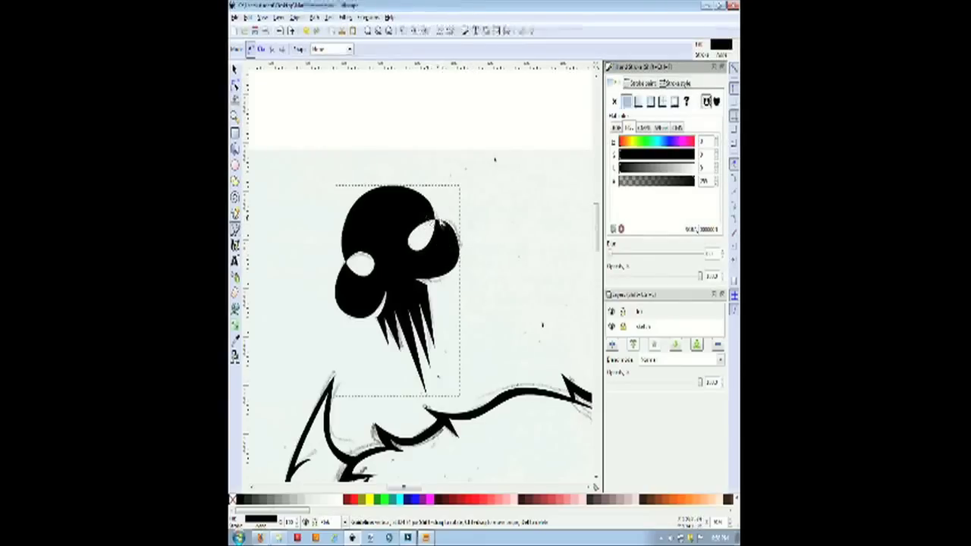
{"action": "left_click", "coordinate": [715, 103]}
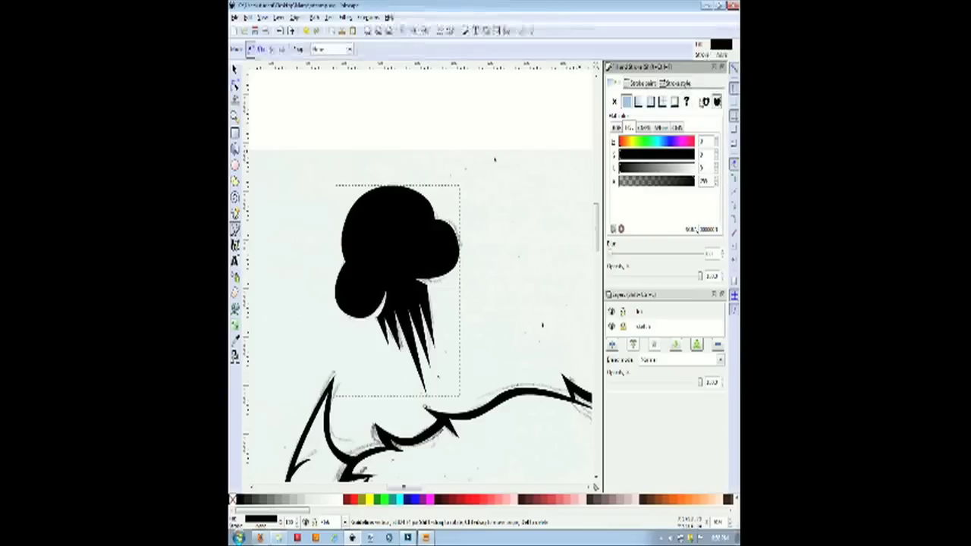
{"action": "left_click", "coordinate": [706, 102]}
{"action": "left_click", "coordinate": [236, 70]}
{"action": "left_click", "coordinate": [330, 141]}
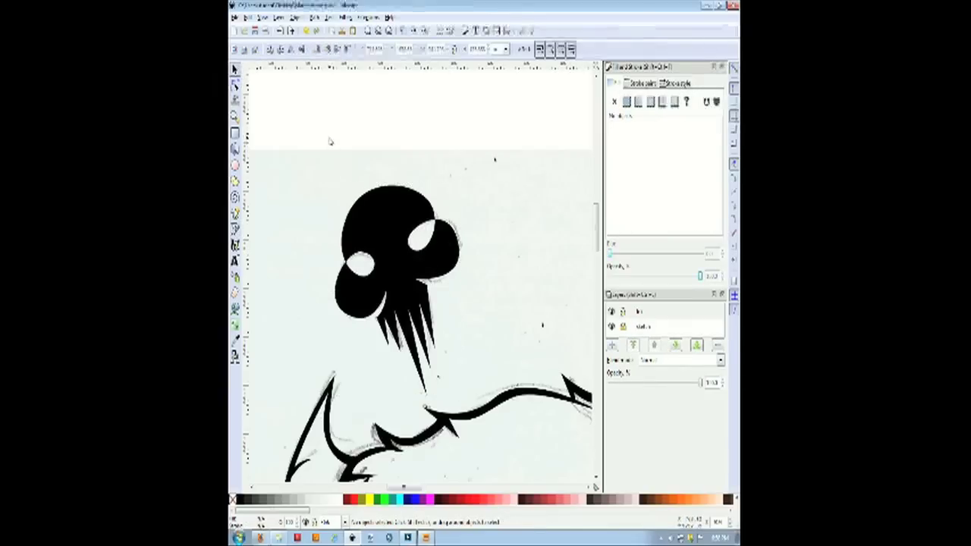
Trace the second sketched skull beside the smaller horn and the tapered wedges around the larger horn.
{"action": "scroll", "coordinate": [370, 319], "scroll_direction": "down", "scroll_amount": 8}
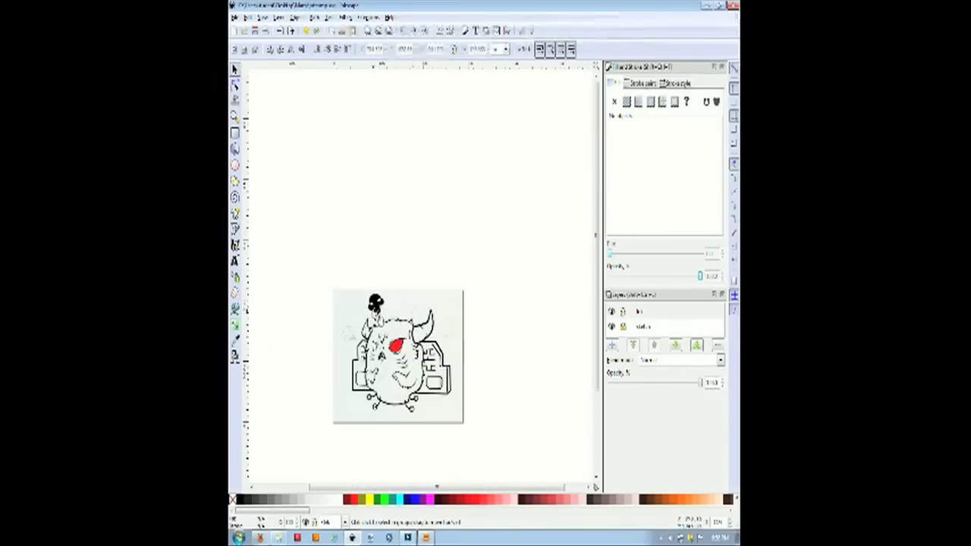
{"action": "scroll", "coordinate": [349, 327], "scroll_direction": "up", "scroll_amount": 1}
{"action": "scroll", "coordinate": [369, 328], "scroll_direction": "up", "scroll_amount": 7}
{"action": "left_click", "coordinate": [235, 229]}
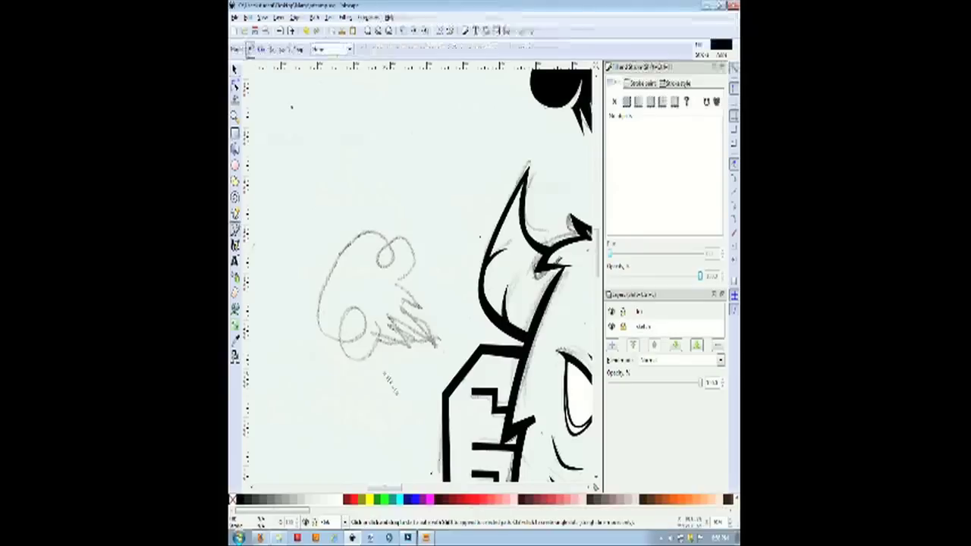
{"action": "left_click_drag", "start_coordinate": [342, 340], "coordinate": [323, 326]}
{"action": "left_click_drag", "start_coordinate": [370, 235], "coordinate": [385, 239]}
{"action": "left_click", "coordinate": [396, 290]}
{"action": "key", "text": "Return"}
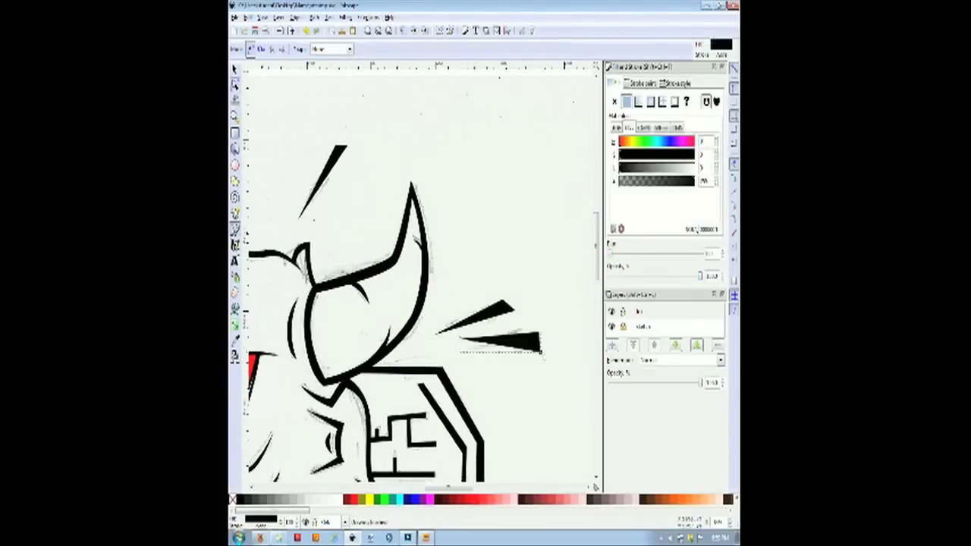
Duplicate the lower wedge beside the larger horn and place the copy as the leftmost wedge above the horn.
{"action": "scroll", "coordinate": [309, 137], "scroll_direction": "down", "scroll_amount": 1}
{"action": "left_click", "coordinate": [235, 69]}
{"action": "left_click", "coordinate": [458, 282]}
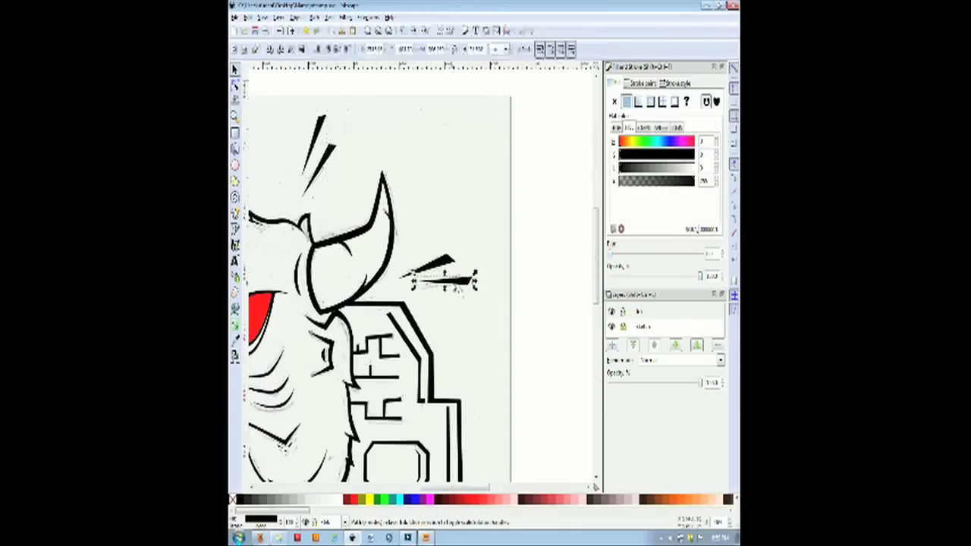
{"action": "key", "text": "ctrl+d"}
{"action": "left_click_drag", "start_coordinate": [458, 282], "coordinate": [304, 142]}
{"action": "left_click", "coordinate": [370, 139]}
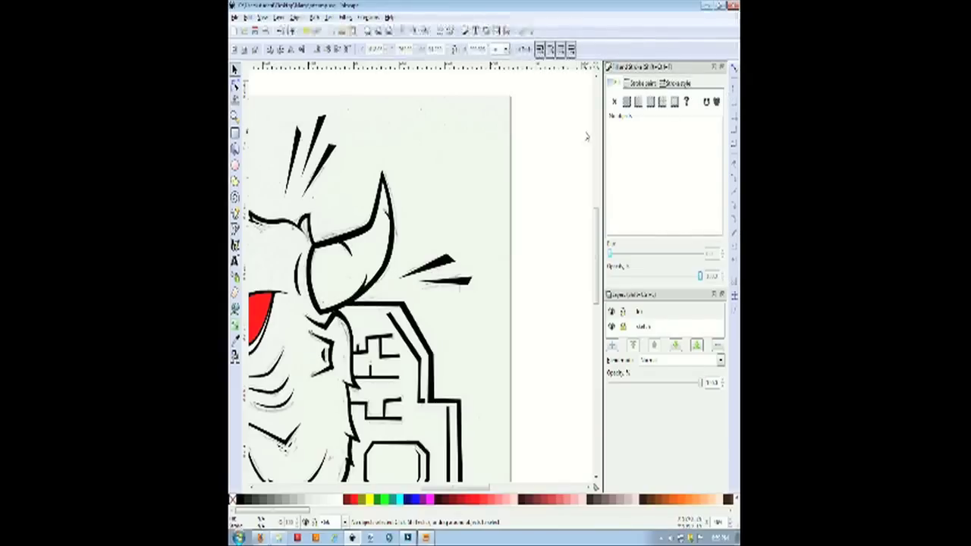
{"action": "left_click", "coordinate": [303, 161]}
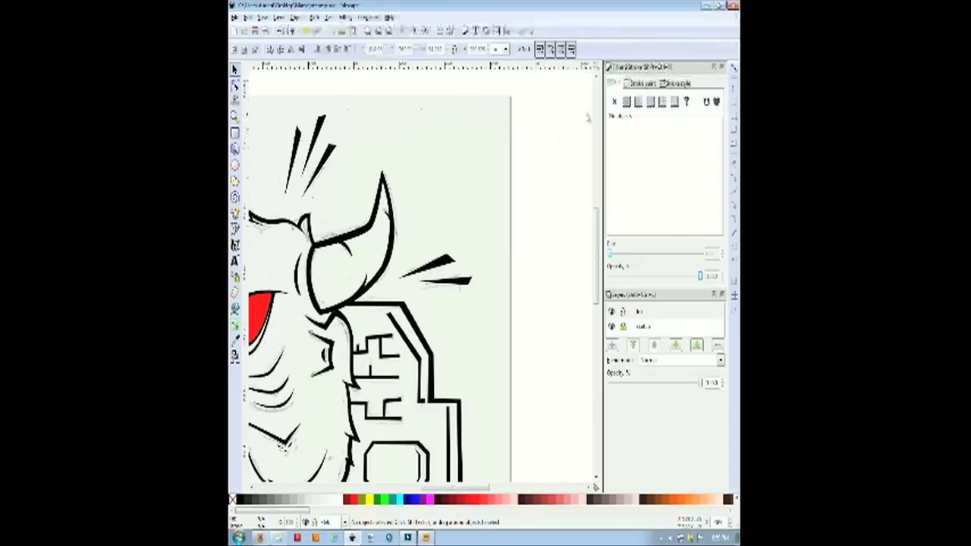
{"action": "key", "text": "ctrl+shift+p"}
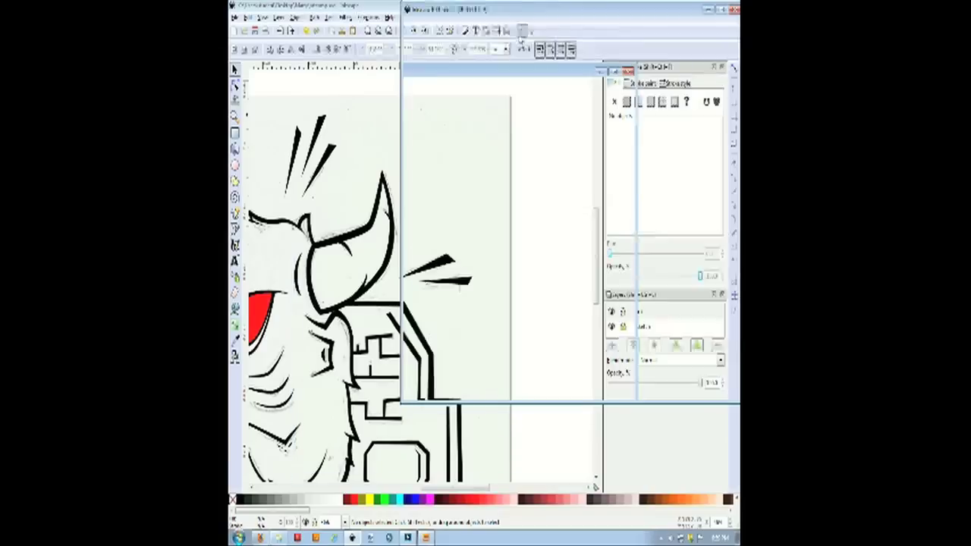
{"action": "left_click", "coordinate": [733, 10]}
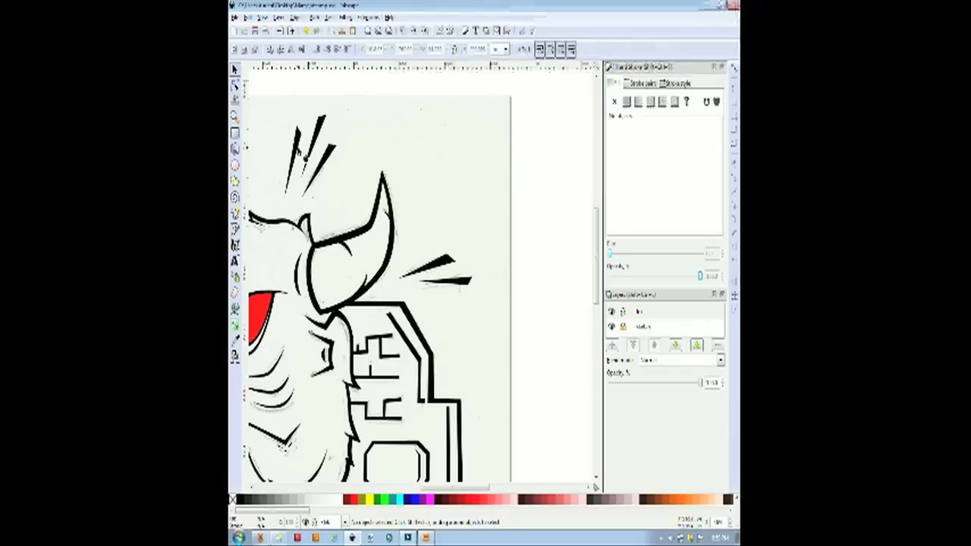
Rotate the leftmost wedge above the larger horn upright and move the rightmost one slightly outward.
{"action": "left_click", "coordinate": [302, 151]}
{"action": "left_click", "coordinate": [302, 143]}
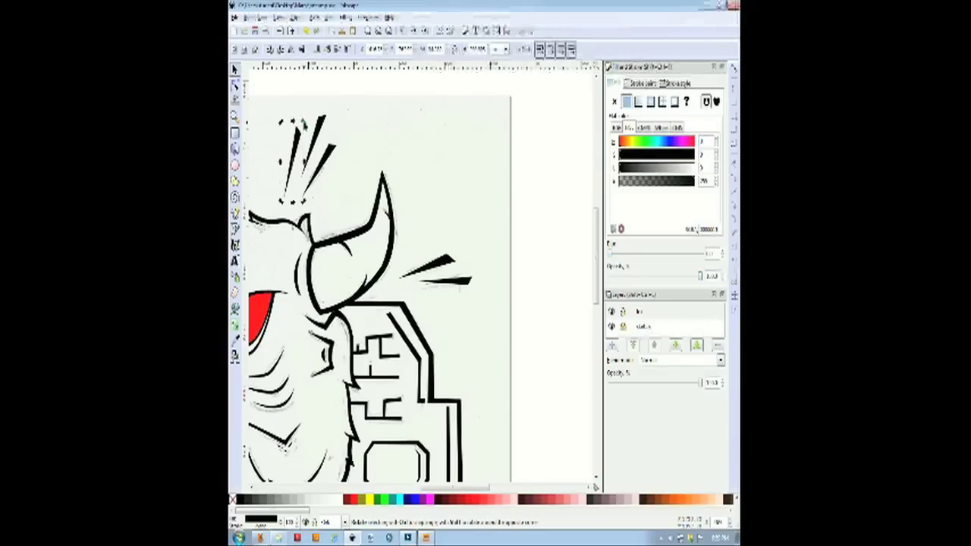
{"action": "left_click_drag", "start_coordinate": [305, 121], "coordinate": [299, 120]}
{"action": "left_click", "coordinate": [322, 144], "text": "ctrl"}
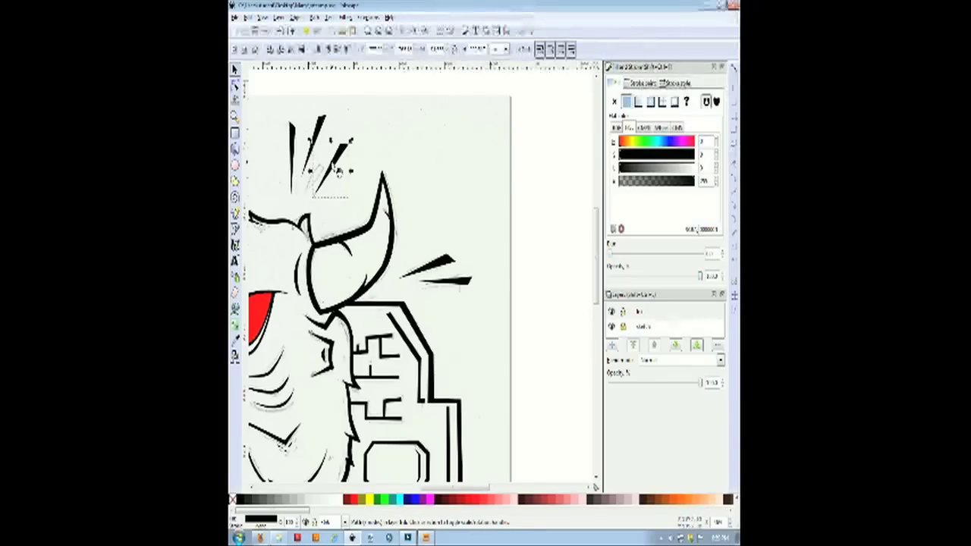
Copy the two wedges beside the larger horn and place them on the opposite side, below the smaller skull.
{"action": "left_click", "coordinate": [444, 264]}
{"action": "left_click", "coordinate": [395, 282]}
{"action": "scroll", "coordinate": [394, 289], "scroll_direction": "down", "scroll_amount": 5}
{"action": "key", "text": "ctrl+v"}
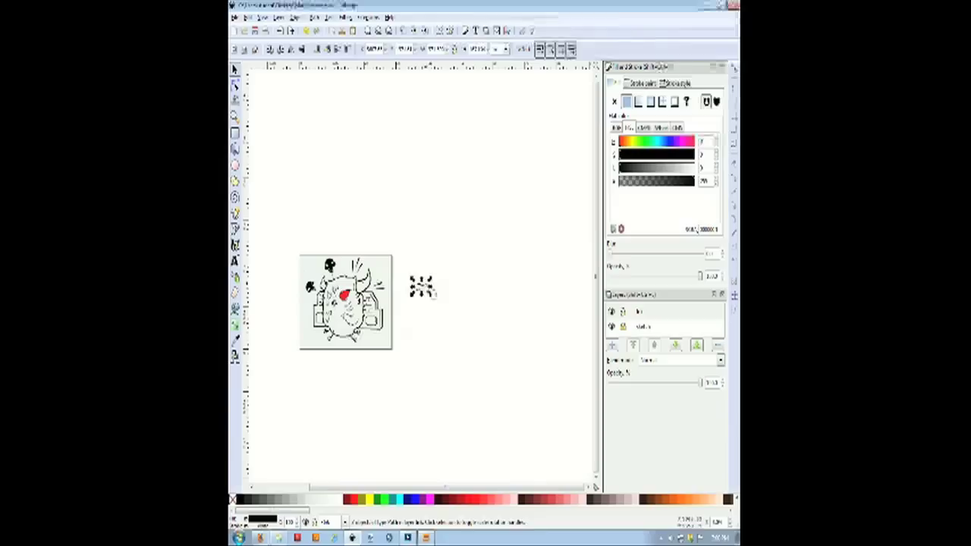
{"action": "left_click_drag", "start_coordinate": [421, 286], "coordinate": [309, 305]}
{"action": "left_click", "coordinate": [310, 301]}
{"action": "scroll", "coordinate": [344, 245], "scroll_direction": "up", "scroll_amount": 2}
{"action": "key", "text": "Escape"}
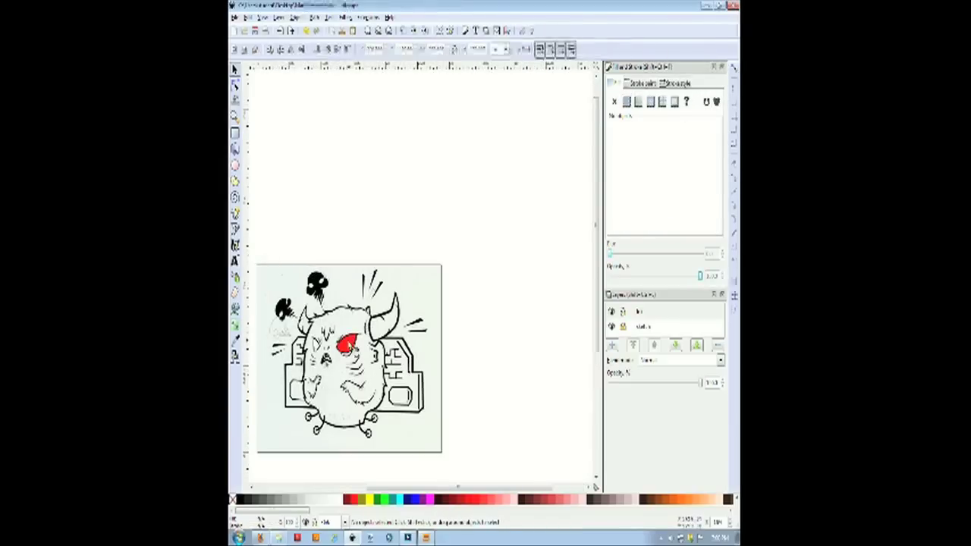
Delete the red shape covering the monster's larger eye.
{"action": "left_click", "coordinate": [347, 343]}
{"action": "key", "text": "Delete"}
Thicken the larger arm's outline by moving the nodes of its fur tips and lower edge outward.
{"action": "left_click", "coordinate": [234, 117]}
{"action": "left_click_drag", "start_coordinate": [363, 324], "coordinate": [438, 411]}
{"action": "left_click_drag", "start_coordinate": [317, 228], "coordinate": [490, 372]}
{"action": "left_click", "coordinate": [235, 85]}
{"action": "left_click", "coordinate": [380, 206]}
{"action": "scroll", "coordinate": [326, 228], "scroll_direction": "left", "scroll_amount": 3}
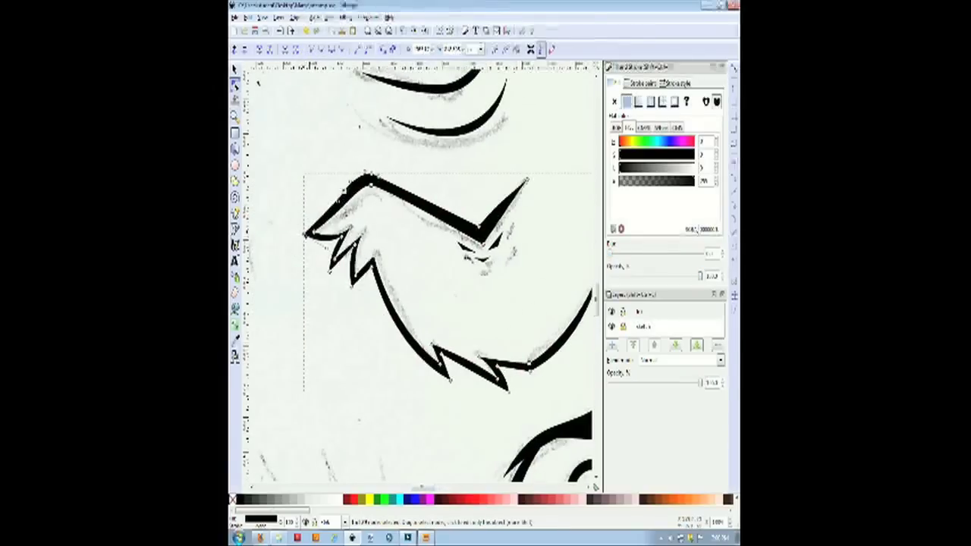
{"action": "left_click", "coordinate": [339, 239]}
{"action": "left_click_drag", "start_coordinate": [331, 270], "coordinate": [330, 275]}
{"action": "left_click_drag", "start_coordinate": [353, 286], "coordinate": [353, 291]}
{"action": "left_click_drag", "start_coordinate": [450, 379], "coordinate": [513, 393]}
{"action": "left_click_drag", "start_coordinate": [531, 369], "coordinate": [533, 374]}
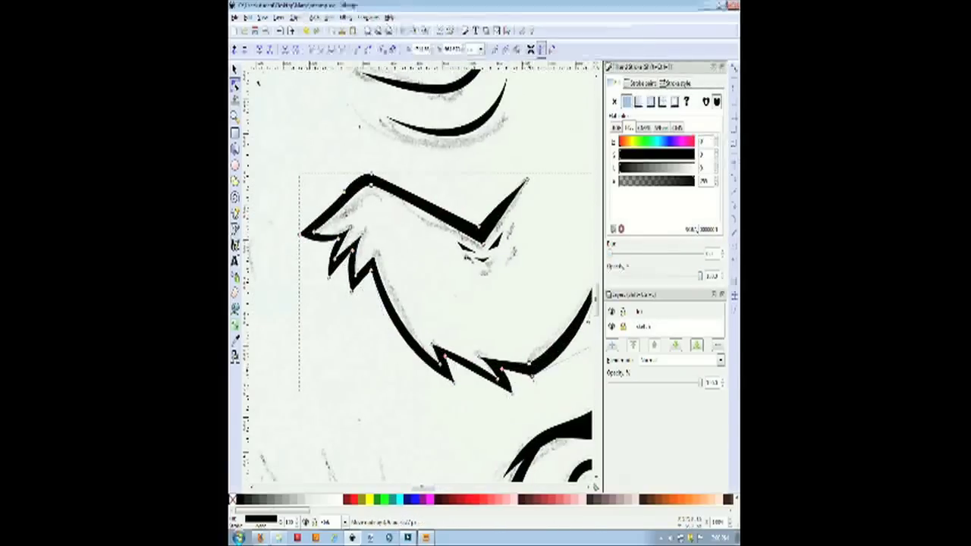
{"action": "scroll", "coordinate": [448, 384], "scroll_direction": "right", "scroll_amount": 4}
{"action": "left_click_drag", "start_coordinate": [442, 374], "coordinate": [446, 378]}
Thicken the smaller arm's outline by shifting the nodes along its hand, fur tips and elbow.
{"action": "scroll", "coordinate": [448, 380], "scroll_direction": "right", "scroll_amount": 10}
{"action": "left_click", "coordinate": [365, 304]}
{"action": "left_click_drag", "start_coordinate": [363, 299], "coordinate": [359, 303]}
{"action": "left_click_drag", "start_coordinate": [358, 325], "coordinate": [379, 338]}
{"action": "left_click_drag", "start_coordinate": [412, 212], "coordinate": [417, 215]}
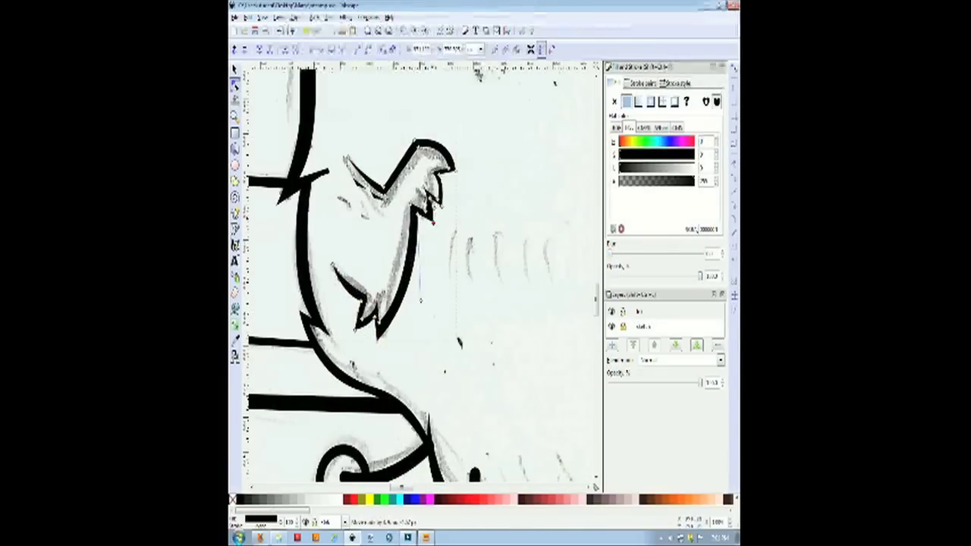
{"action": "left_click_drag", "start_coordinate": [453, 171], "coordinate": [457, 176]}
{"action": "left_click_drag", "start_coordinate": [384, 189], "coordinate": [382, 184]}
Deselect the arm and hide the sketch layer so only the inked artwork shows.
{"action": "left_click", "coordinate": [523, 234]}
{"action": "scroll", "coordinate": [523, 235], "scroll_direction": "down", "scroll_amount": 5}
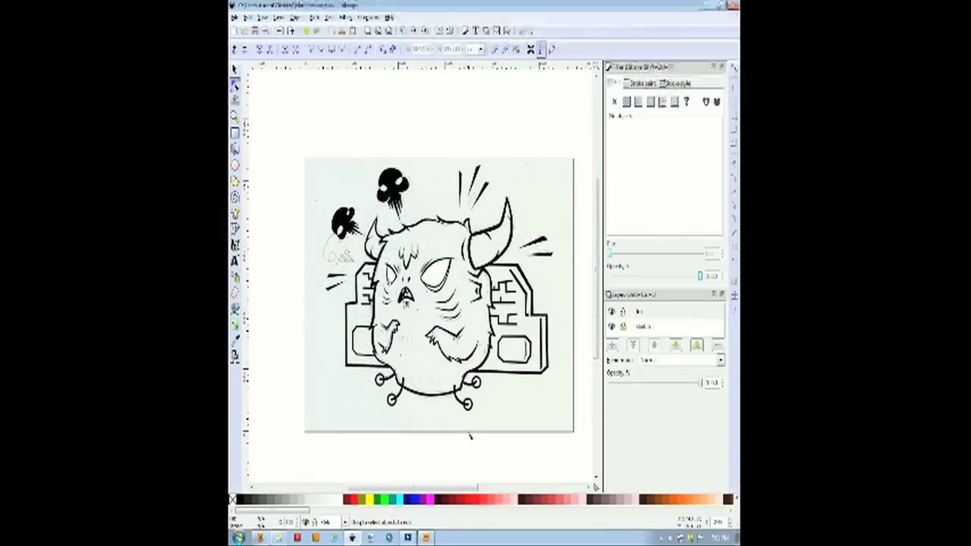
{"action": "left_click", "coordinate": [611, 326]}
{"action": "scroll", "coordinate": [493, 349], "scroll_direction": "down", "scroll_amount": 1}
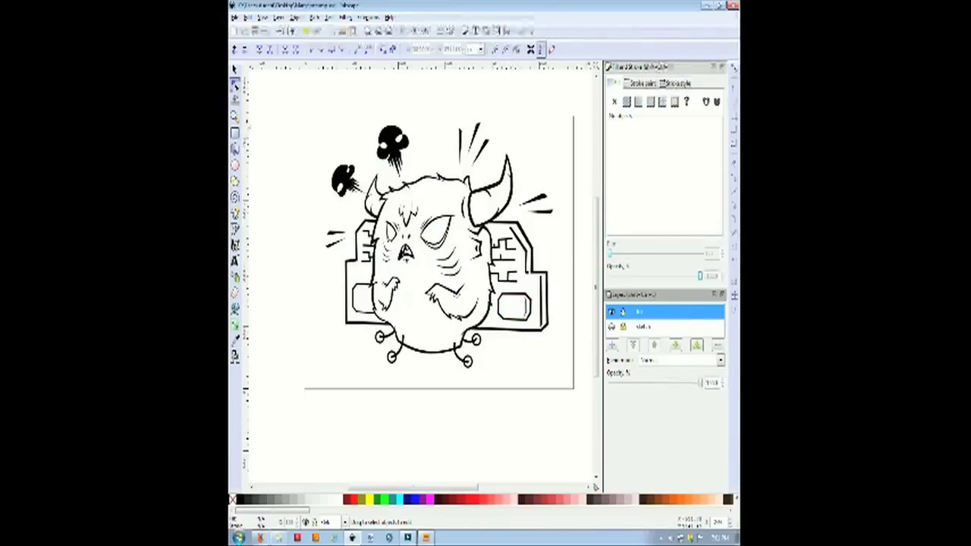
Draw a short black-filled bar bridging the two lower lid lines of the larger eye, near its inner corner.
{"action": "left_click_drag", "start_coordinate": [408, 209], "coordinate": [465, 266]}
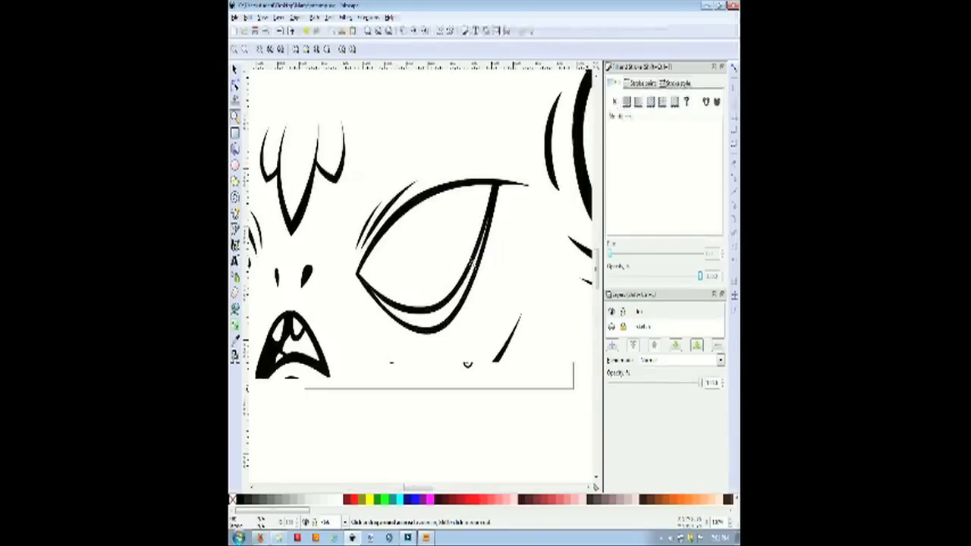
{"action": "left_click_drag", "start_coordinate": [317, 180], "coordinate": [541, 355]}
{"action": "key", "text": "b"}
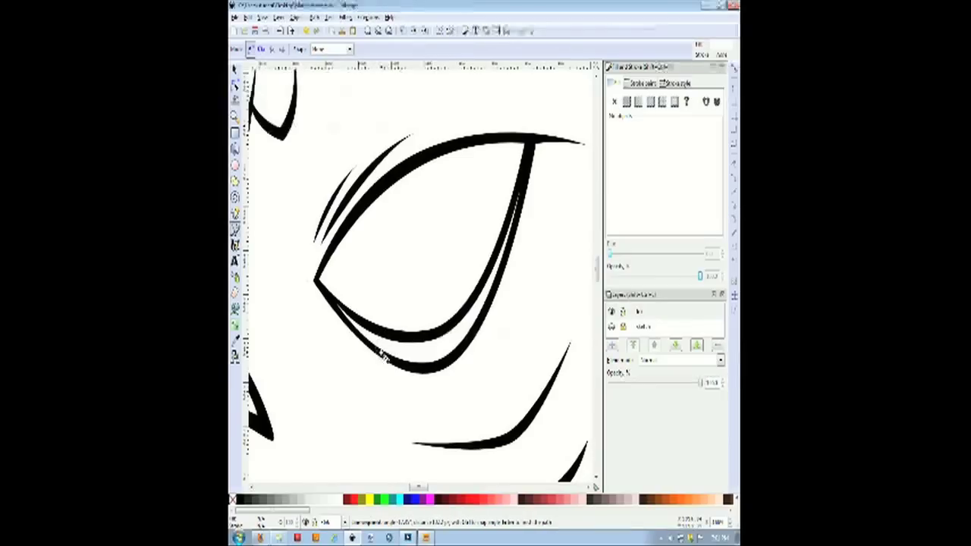
{"action": "left_click", "coordinate": [380, 341]}
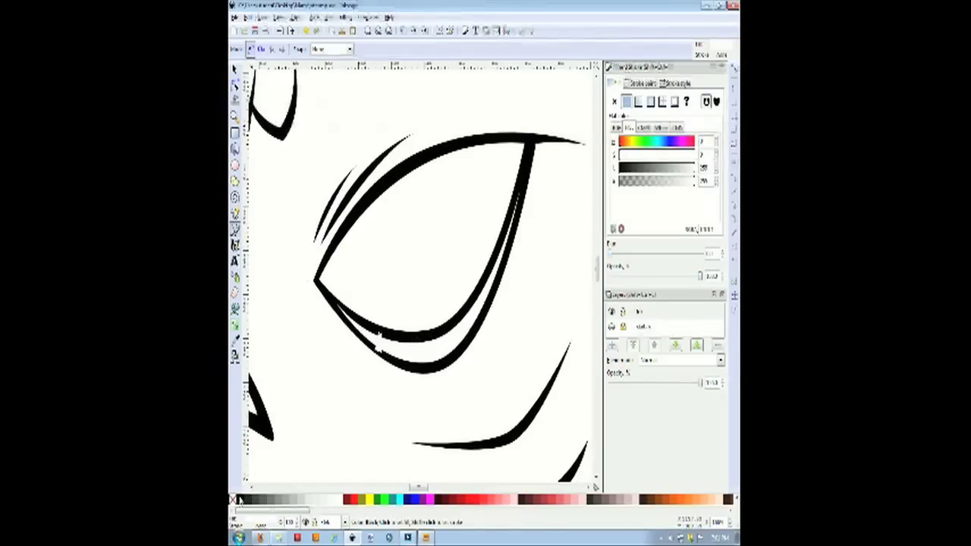
{"action": "left_click", "coordinate": [240, 499]}
Draw two more short black bars between the larger eye's lower lid lines, at the bottom and along the outer side.
{"action": "left_click", "coordinate": [429, 339]}
{"action": "left_click", "coordinate": [431, 364]}
{"action": "left_click", "coordinate": [438, 364]}
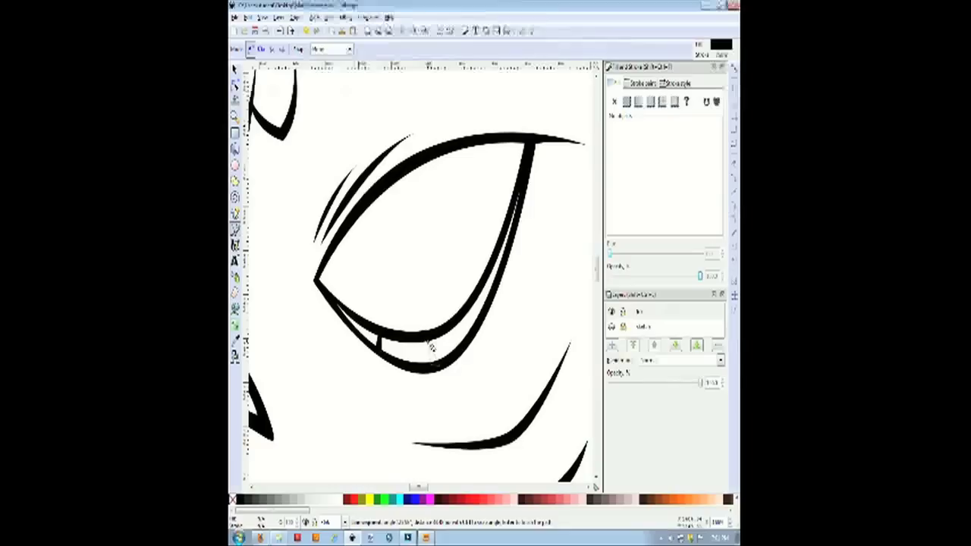
{"action": "left_click", "coordinate": [432, 338]}
{"action": "left_click", "coordinate": [428, 338]}
{"action": "left_click", "coordinate": [476, 292]}
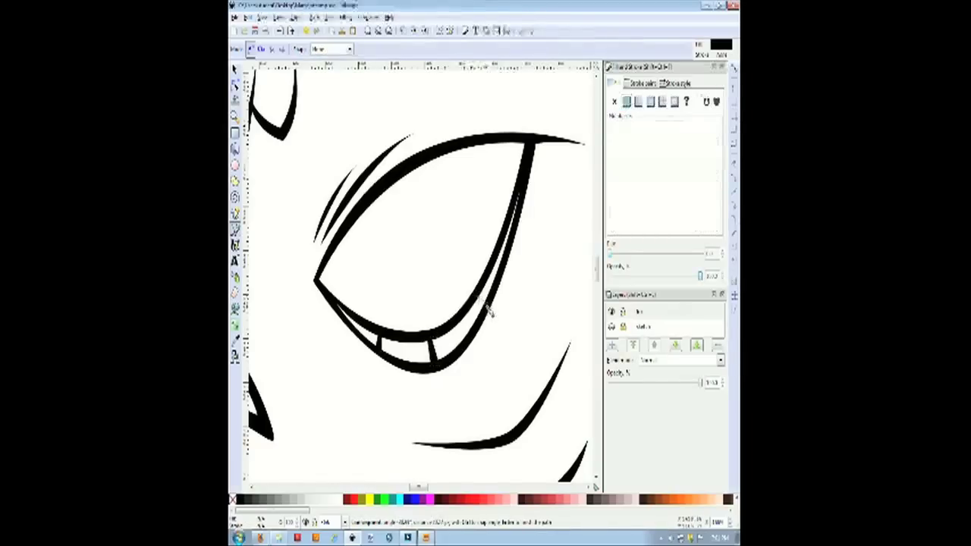
{"action": "left_click", "coordinate": [486, 304]}
{"action": "left_click", "coordinate": [490, 300]}
{"action": "left_click", "coordinate": [481, 290]}
{"action": "left_click", "coordinate": [475, 293]}
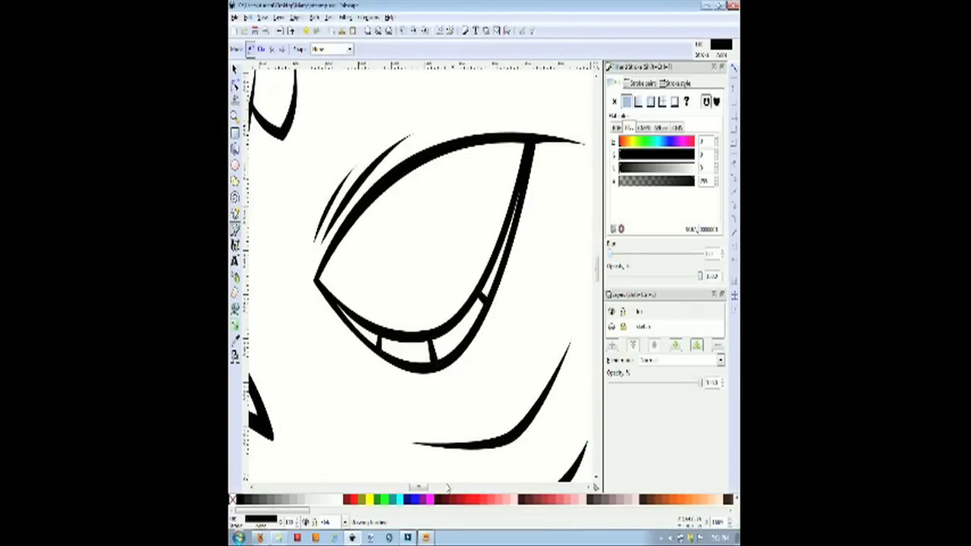
Draw two small black bars between the lower lid lines of the smaller eye, at its outer side and bottom.
{"action": "left_click_drag", "start_coordinate": [422, 489], "coordinate": [403, 490]}
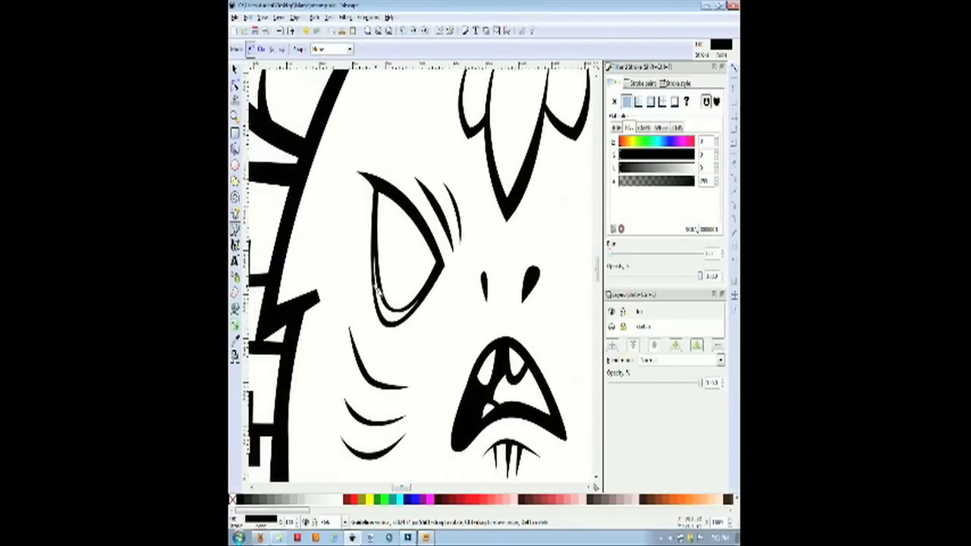
{"action": "left_click", "coordinate": [379, 287]}
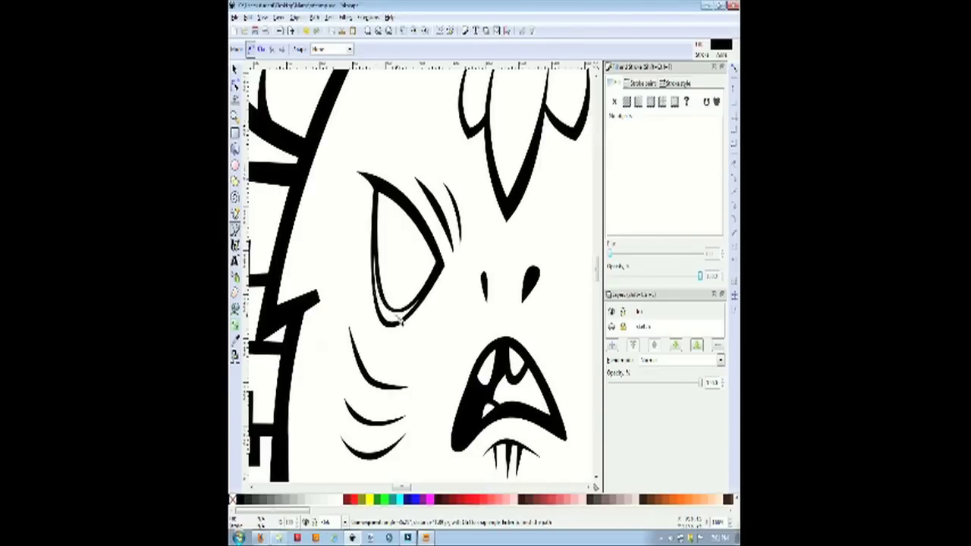
{"action": "key", "text": "Return"}
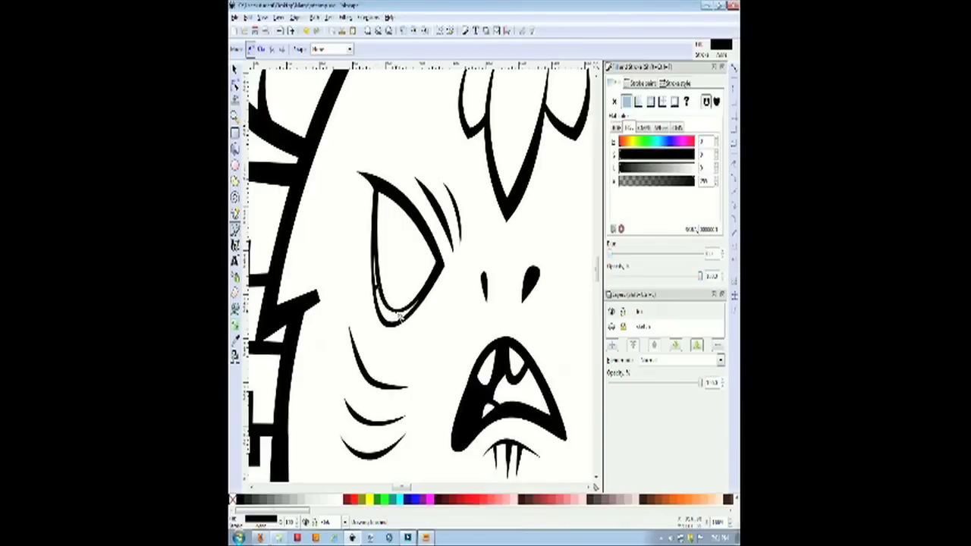
{"action": "left_click", "coordinate": [394, 312]}
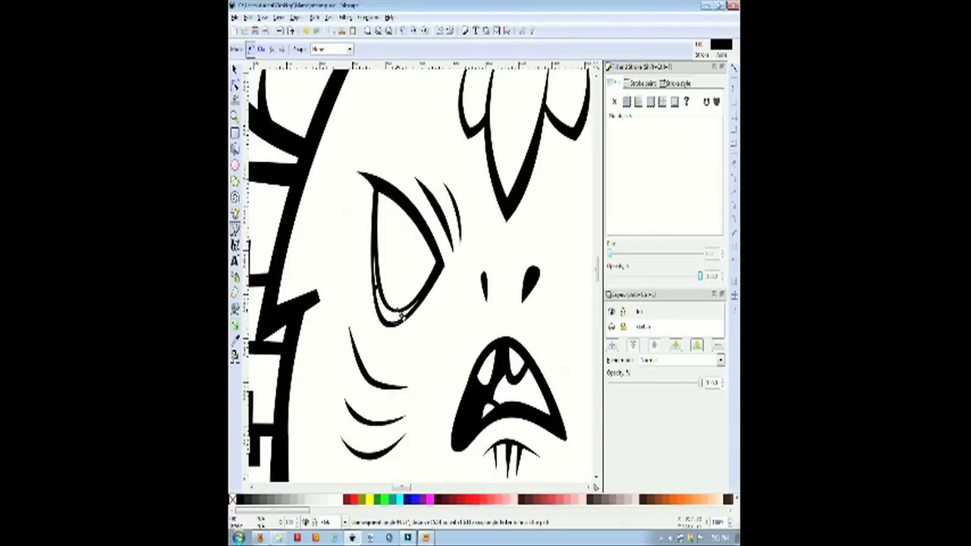
{"action": "left_click", "coordinate": [400, 314]}
{"action": "scroll", "coordinate": [482, 332], "scroll_direction": "down", "scroll_amount": 5}
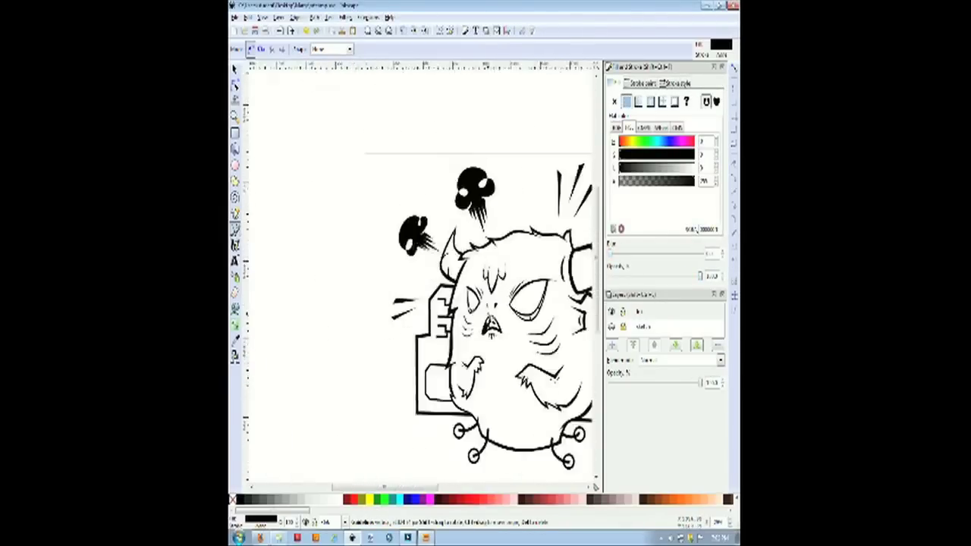
Clear the selection and open the dialog for adding a new layer.
{"action": "left_click", "coordinate": [236, 70]}
{"action": "left_click", "coordinate": [379, 199]}
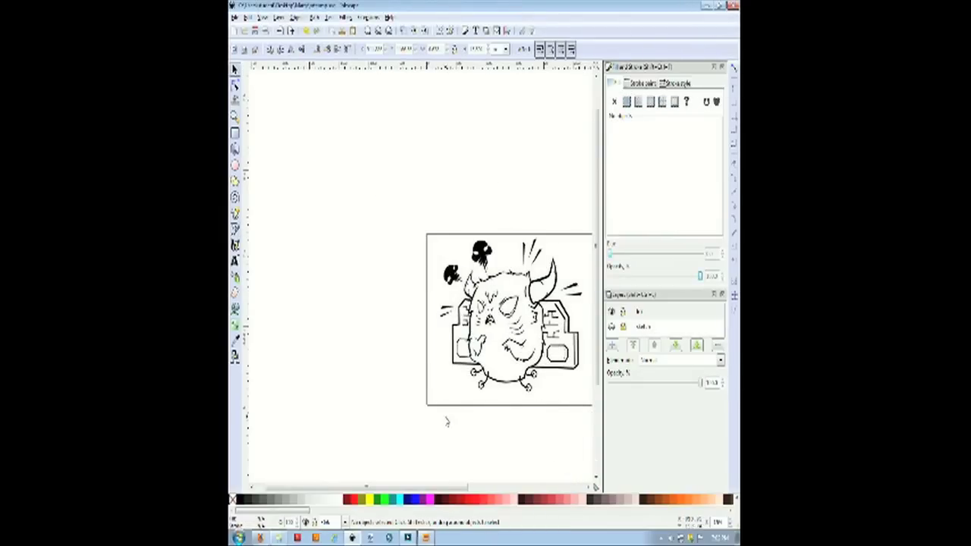
{"action": "left_click_drag", "start_coordinate": [451, 488], "coordinate": [467, 493]}
{"action": "scroll", "coordinate": [474, 367], "scroll_direction": "up", "scroll_amount": 1}
{"action": "scroll", "coordinate": [467, 493], "scroll_direction": "down", "scroll_amount": 1}
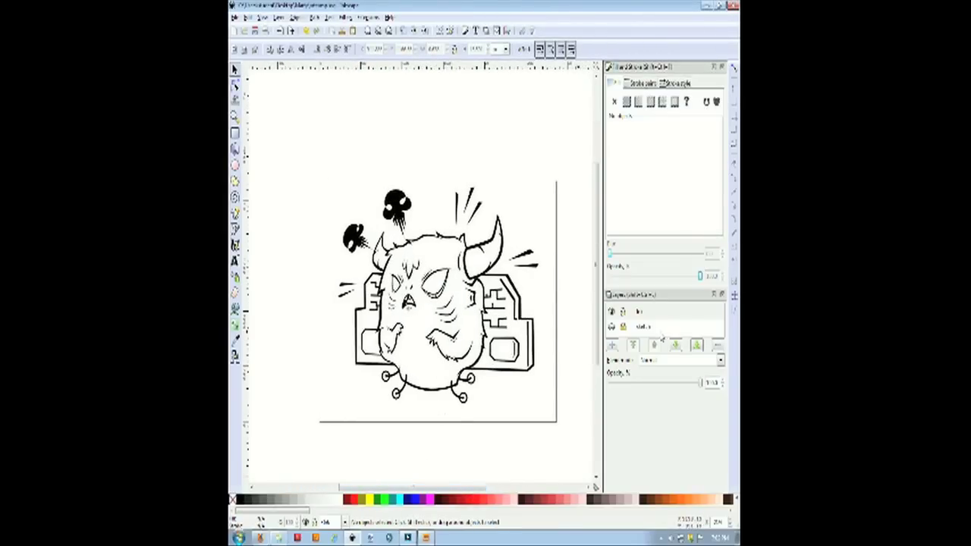
{"action": "left_click", "coordinate": [614, 345]}
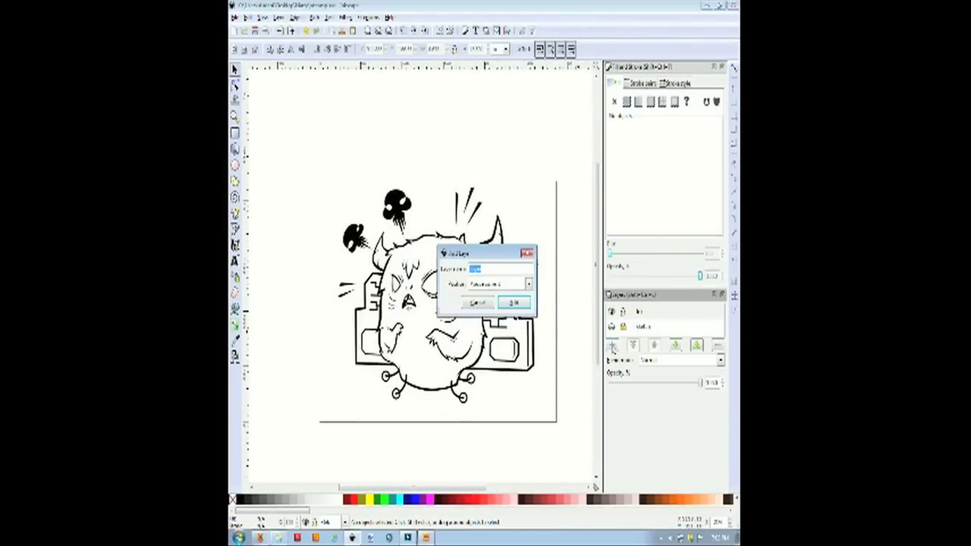